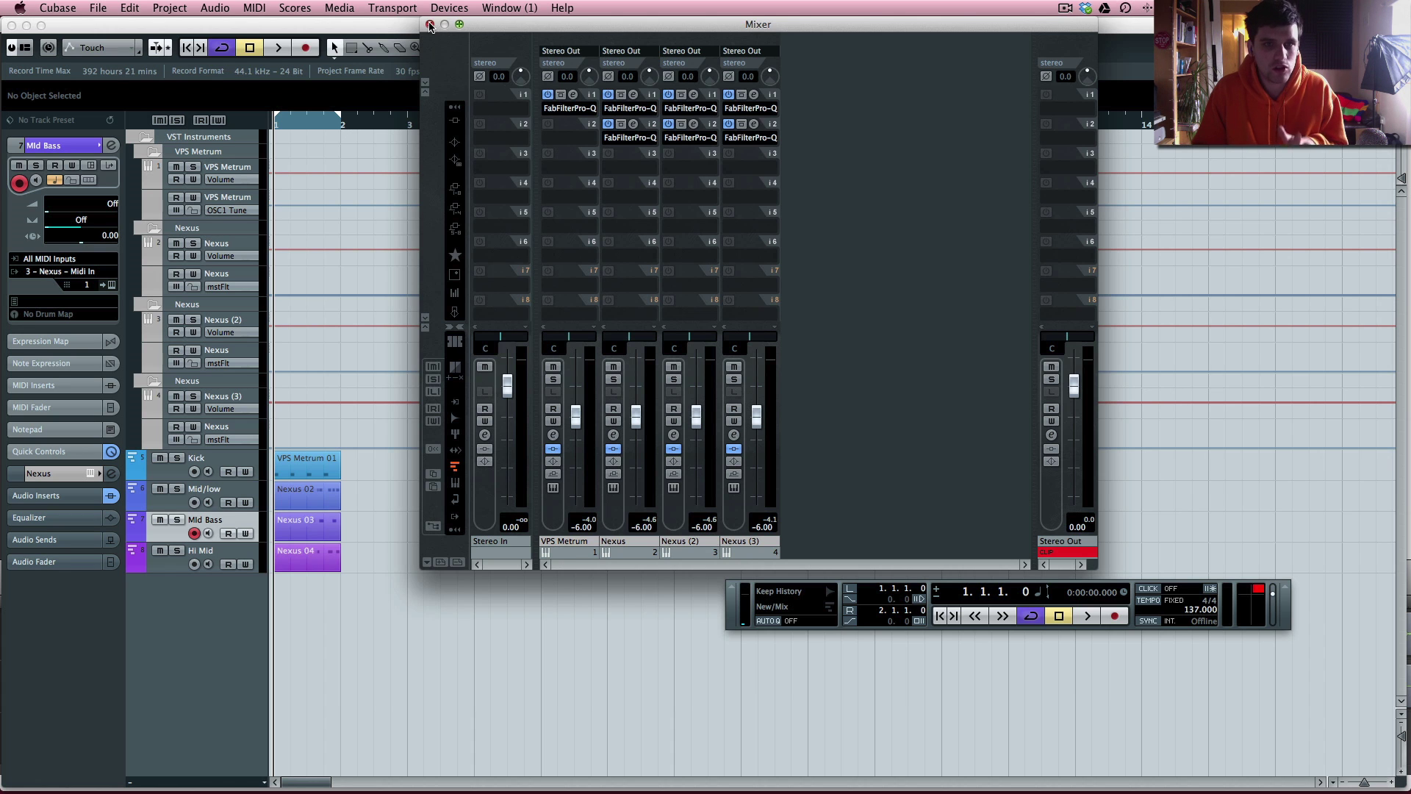
Close the mixer and load a Nexus instrument with its own MIDI track into VST Instruments slot 5.
{"action": "left_click", "coordinate": [430, 25]}
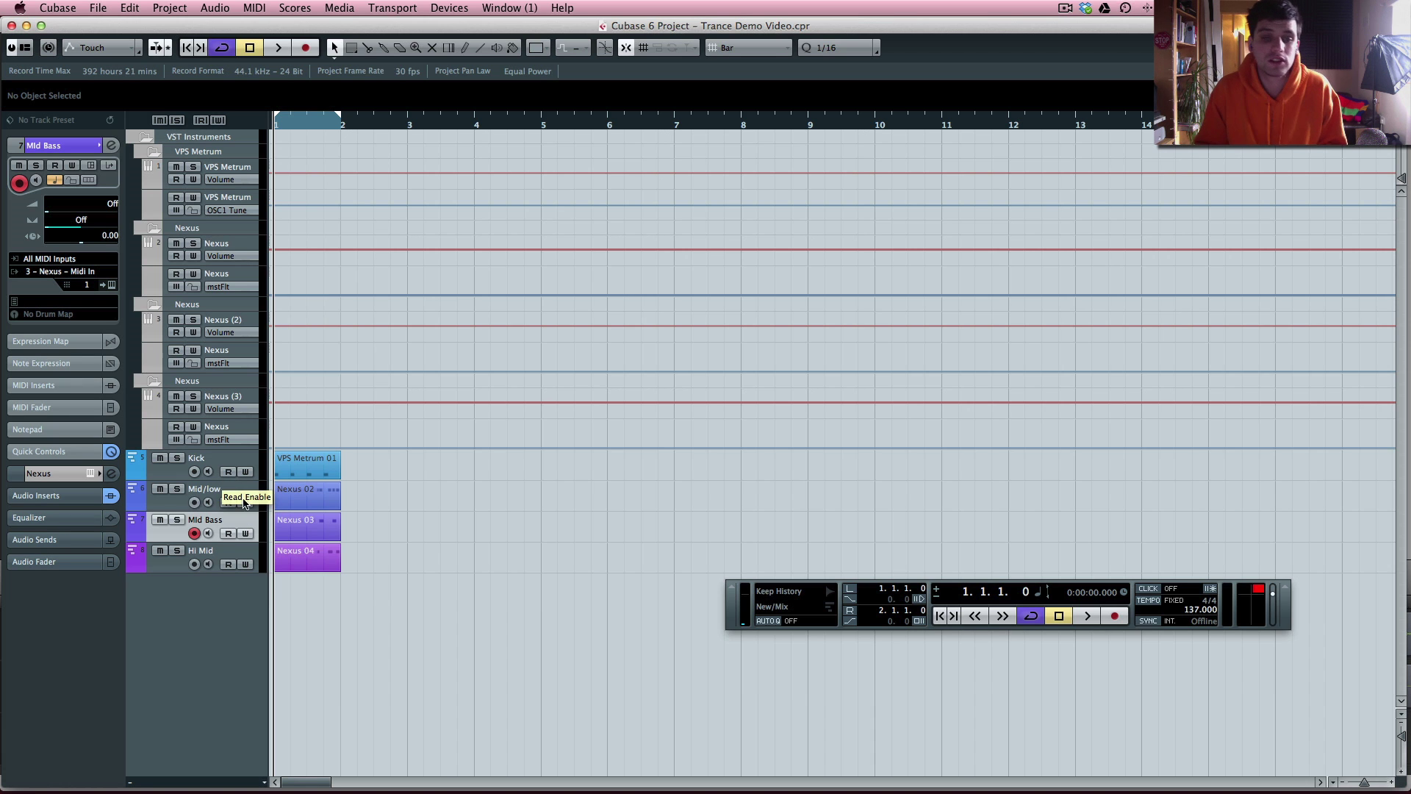
{"action": "left_click_drag", "start_coordinate": [328, 596], "coordinate": [308, 460]}
{"action": "left_click", "coordinate": [378, 488]}
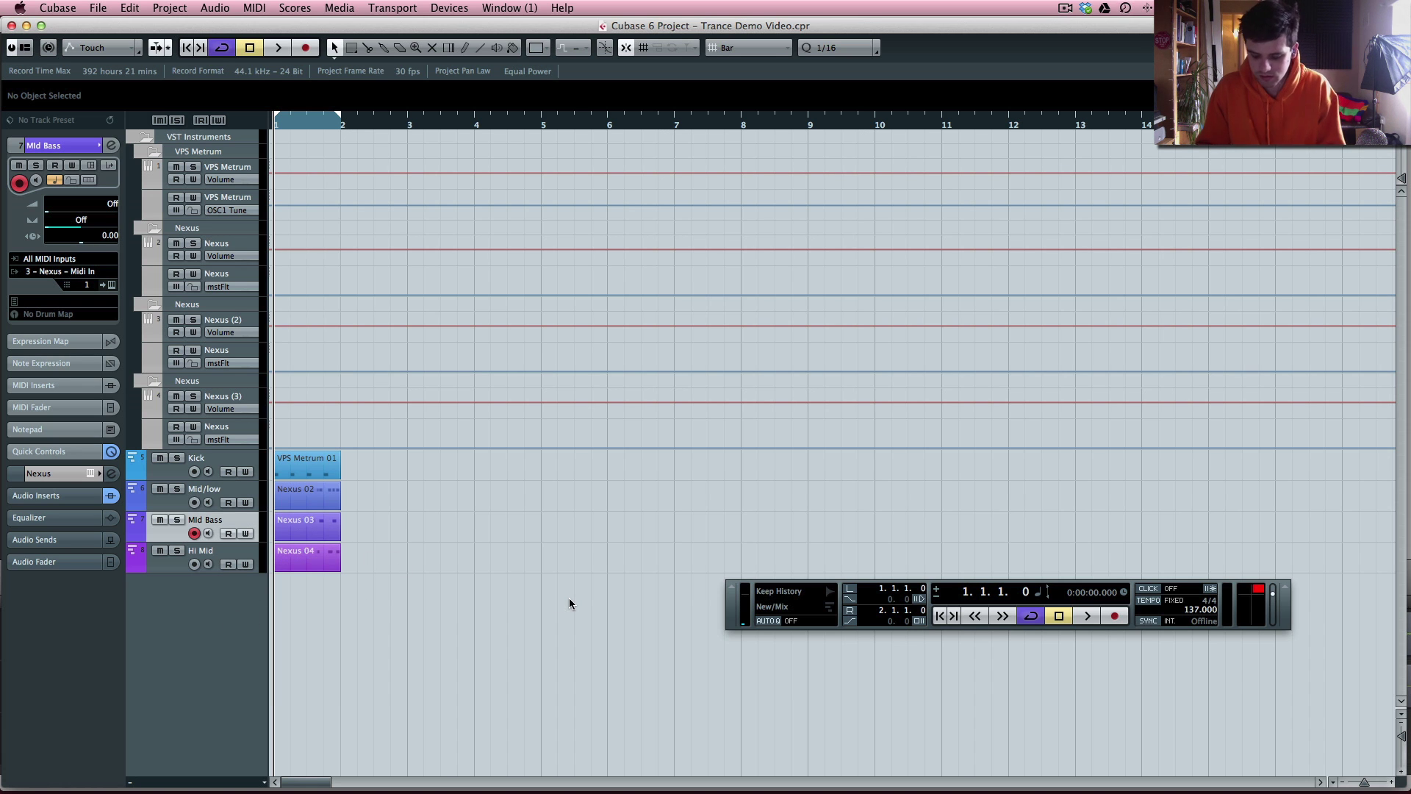
{"action": "key", "text": "F11"}
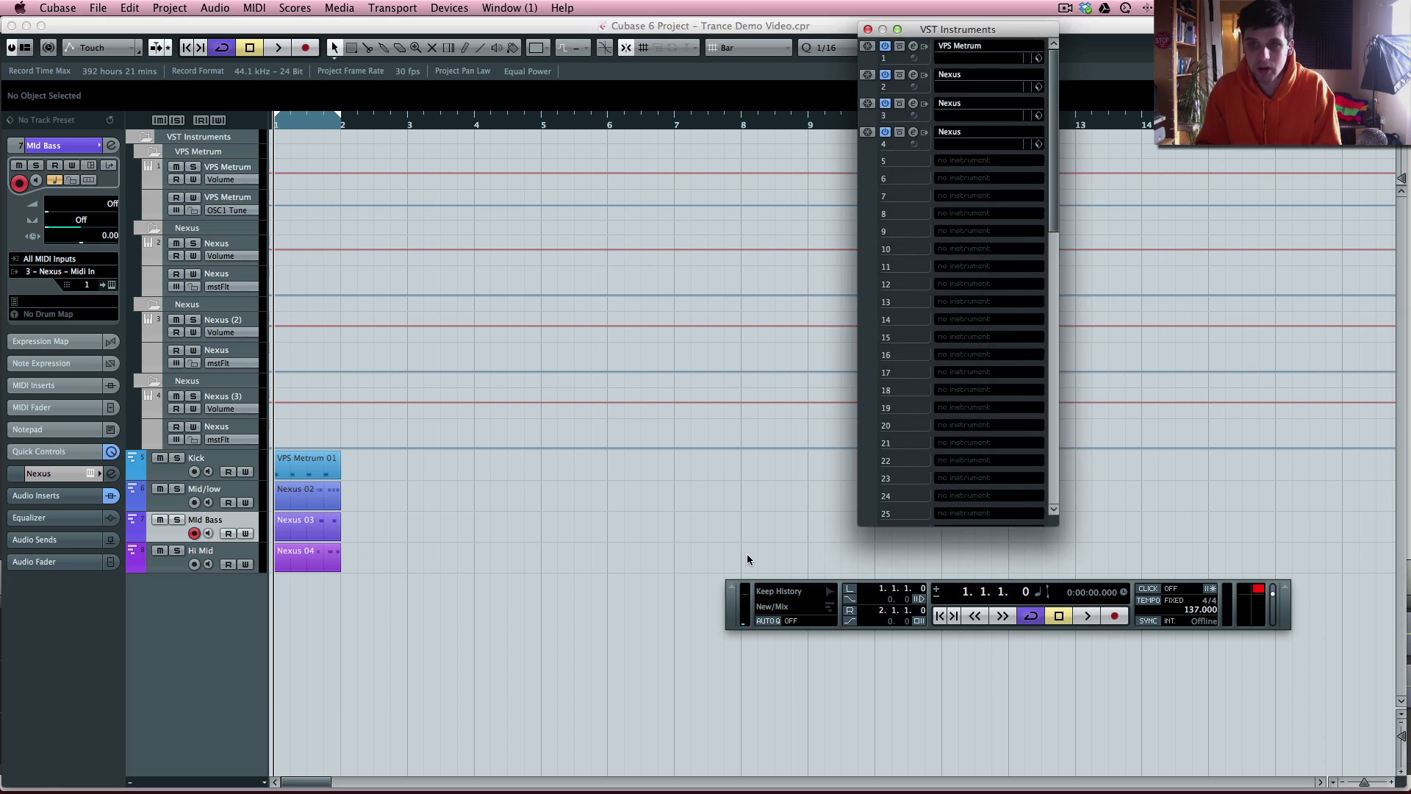
{"action": "left_click", "coordinate": [989, 233]}
{"action": "left_click", "coordinate": [1002, 365]}
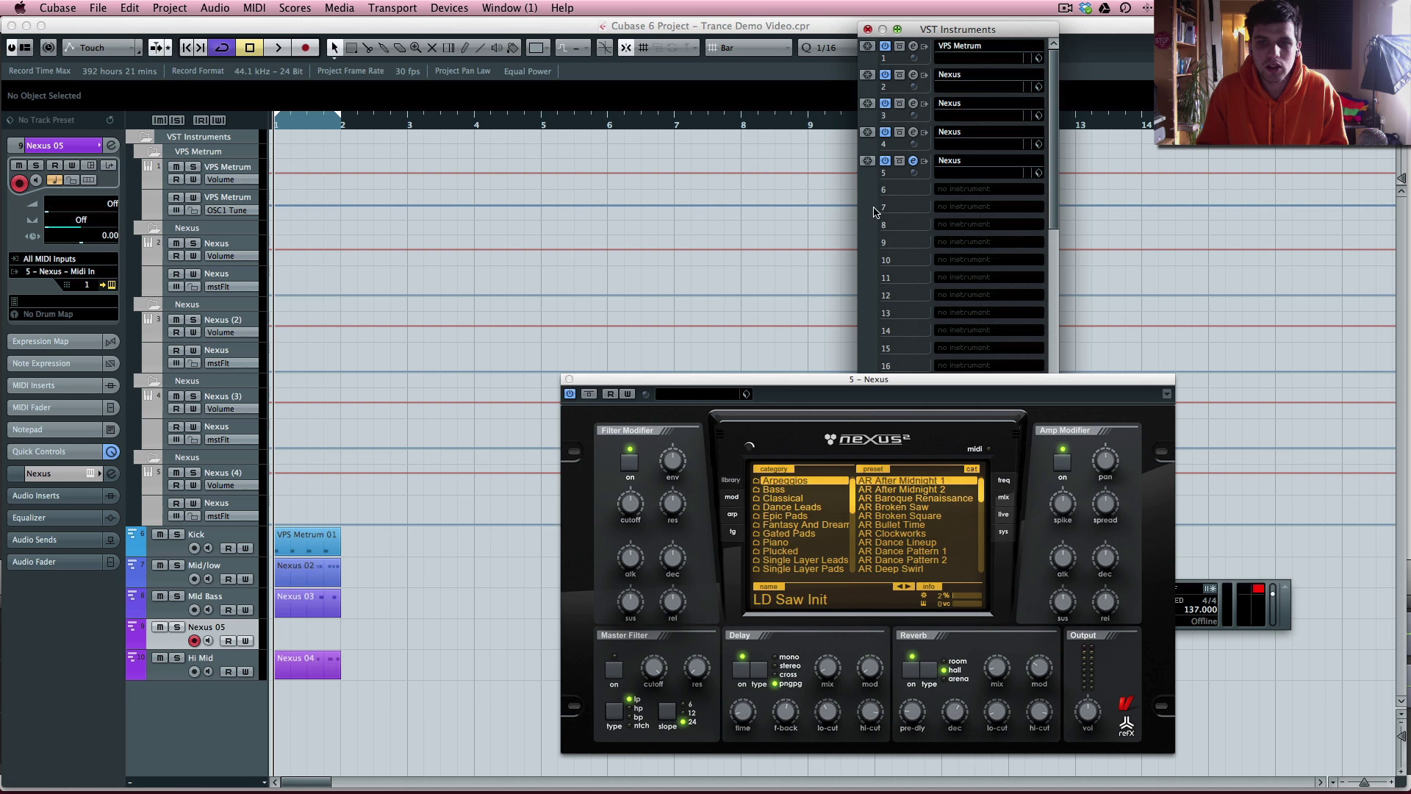
{"action": "left_click", "coordinate": [757, 277]}
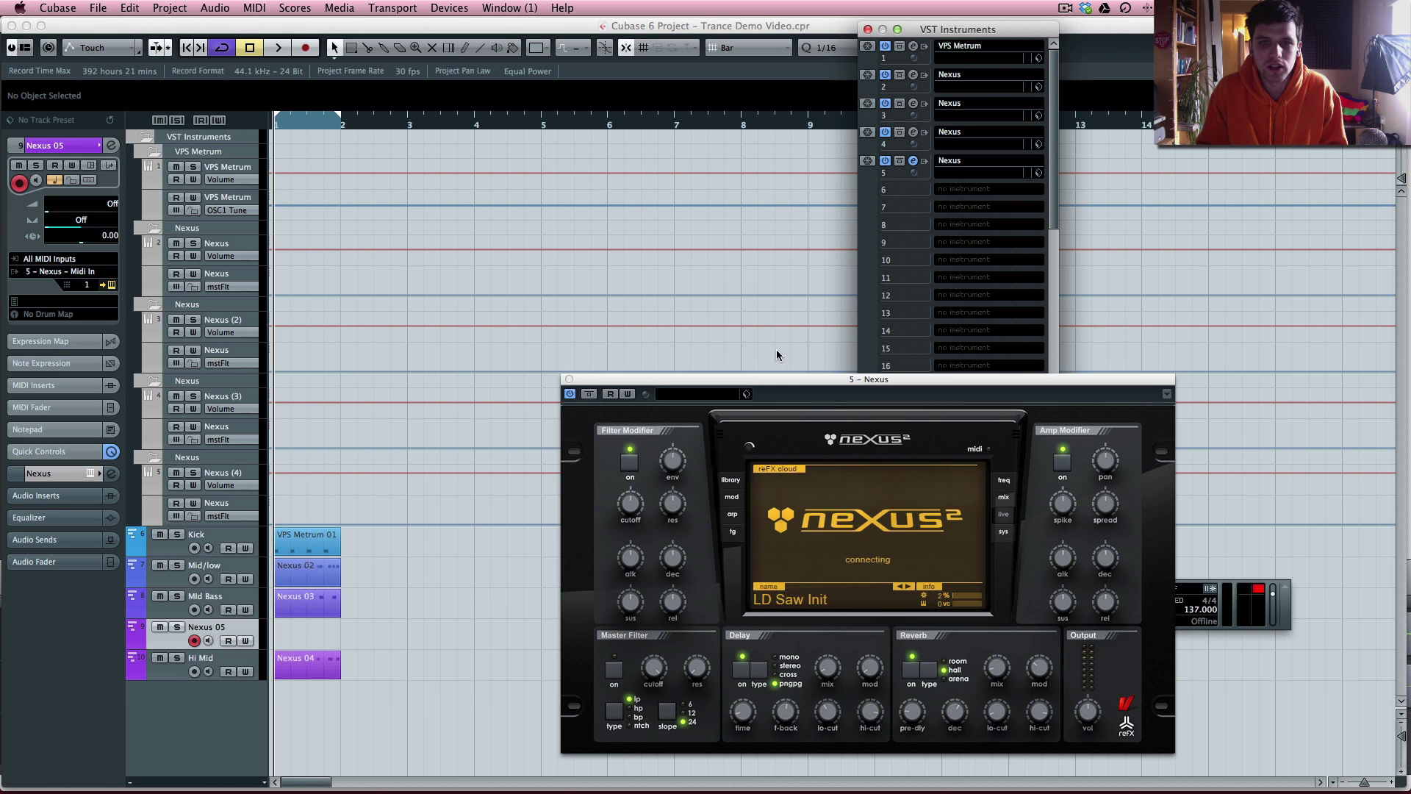
Load the LD Citron yellow preset from Nexus's XP Trance Leads category and adjust its filter cutoff.
{"action": "left_click_drag", "start_coordinate": [778, 379], "coordinate": [650, 214]}
{"action": "left_click", "coordinate": [604, 313]}
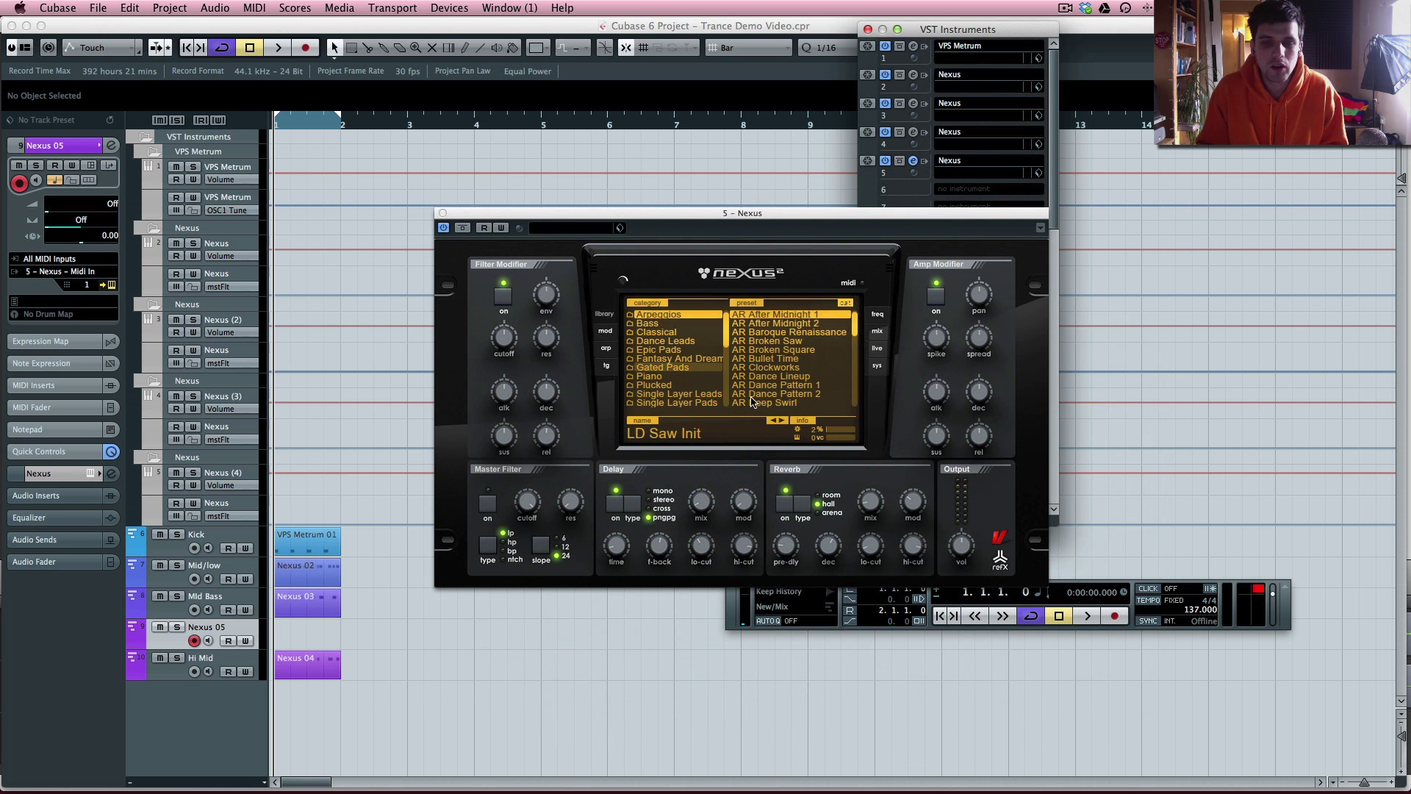
{"action": "scroll", "coordinate": [687, 389], "scroll_direction": "down", "scroll_amount": 10}
{"action": "left_click", "coordinate": [689, 395]}
{"action": "scroll", "coordinate": [786, 381], "scroll_direction": "down", "scroll_amount": 5}
{"action": "scroll", "coordinate": [787, 380], "scroll_direction": "down", "scroll_amount": 5}
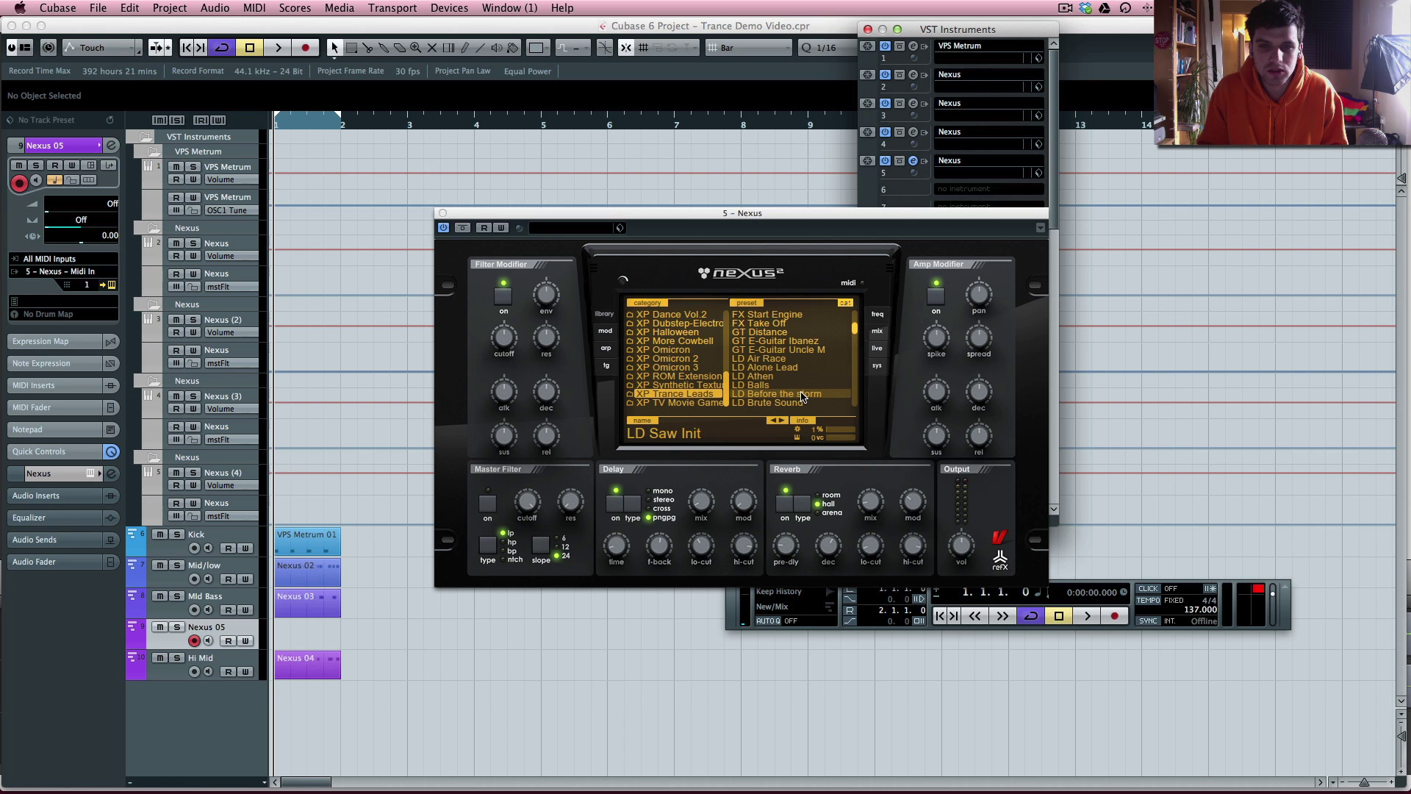
{"action": "scroll", "coordinate": [801, 397], "scroll_direction": "down", "scroll_amount": 3}
{"action": "left_click", "coordinate": [800, 402]}
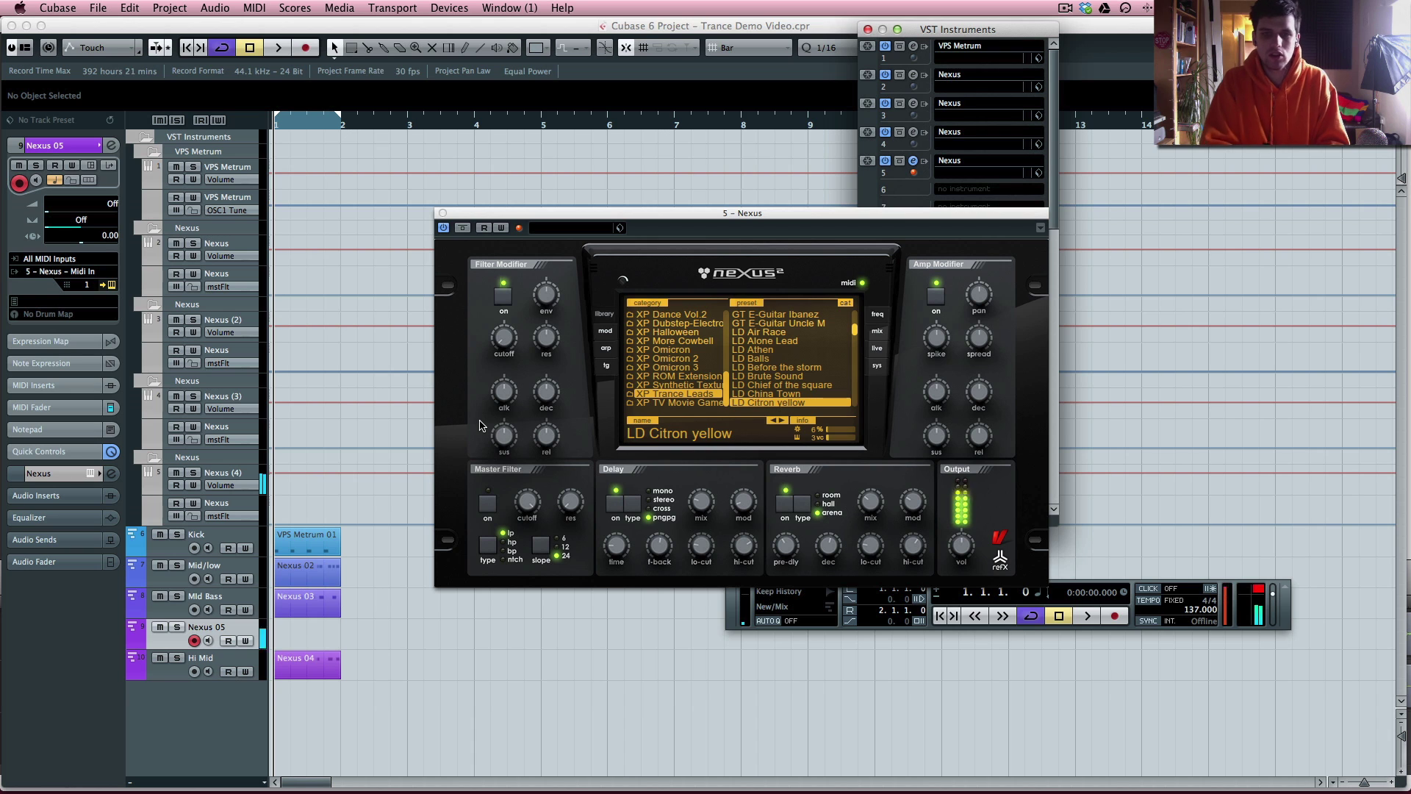
{"action": "left_click_drag", "start_coordinate": [505, 341], "coordinate": [538, 406]}
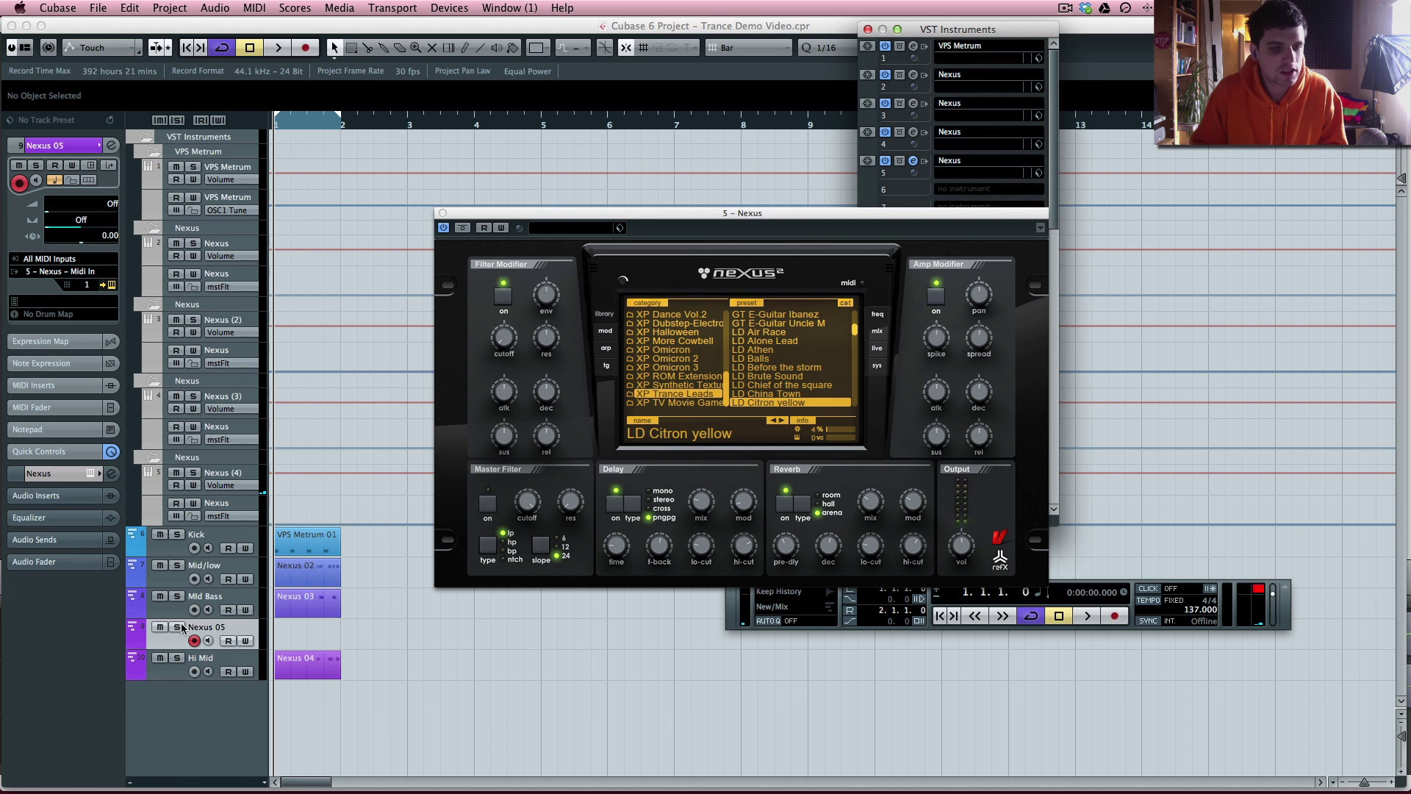
Set the Nexus (4) mixer channel's level to -6.00 and switch its strip from EQ to insert slots.
{"action": "key", "text": "F3"}
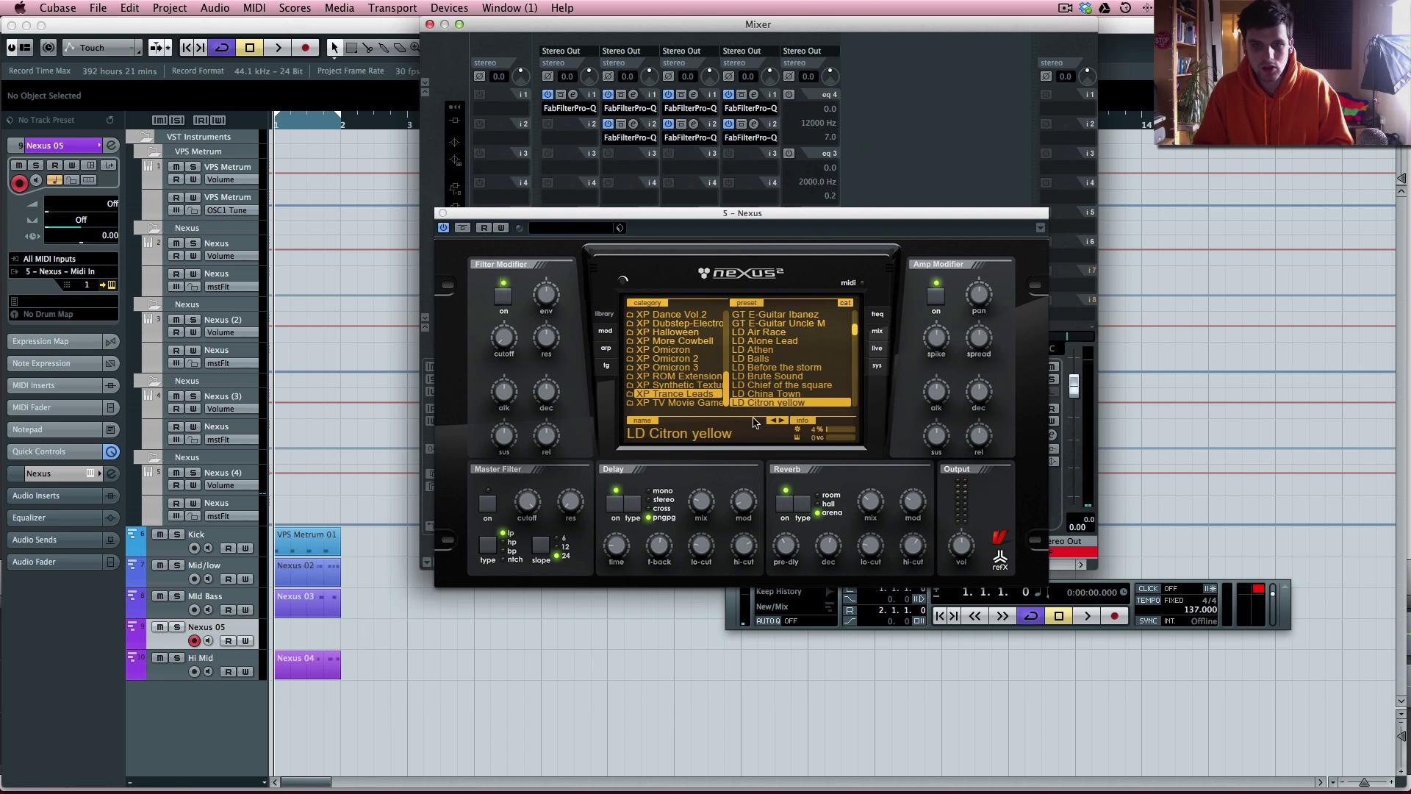
{"action": "left_click", "coordinate": [442, 213]}
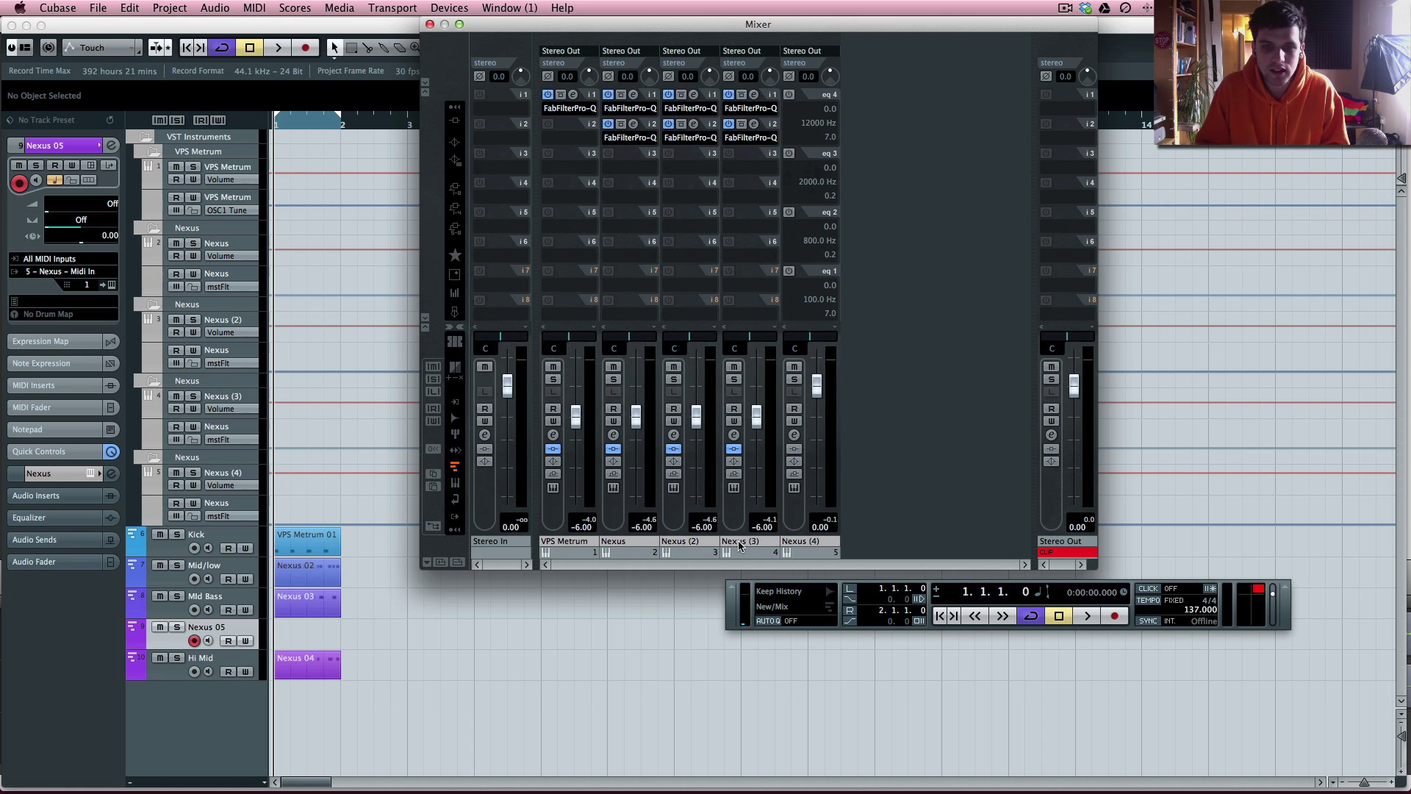
{"action": "left_click", "coordinate": [823, 528]}
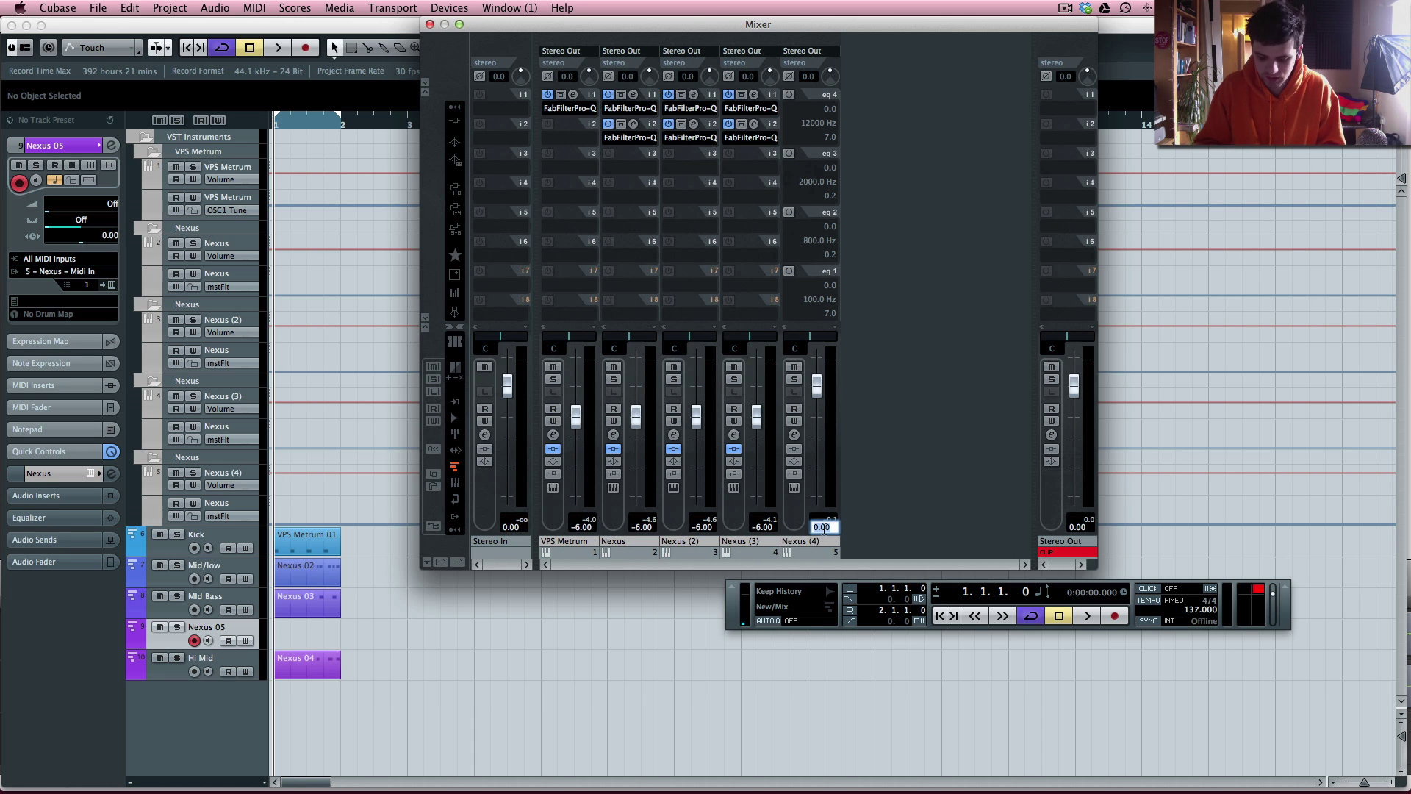
{"action": "key", "text": "Return"}
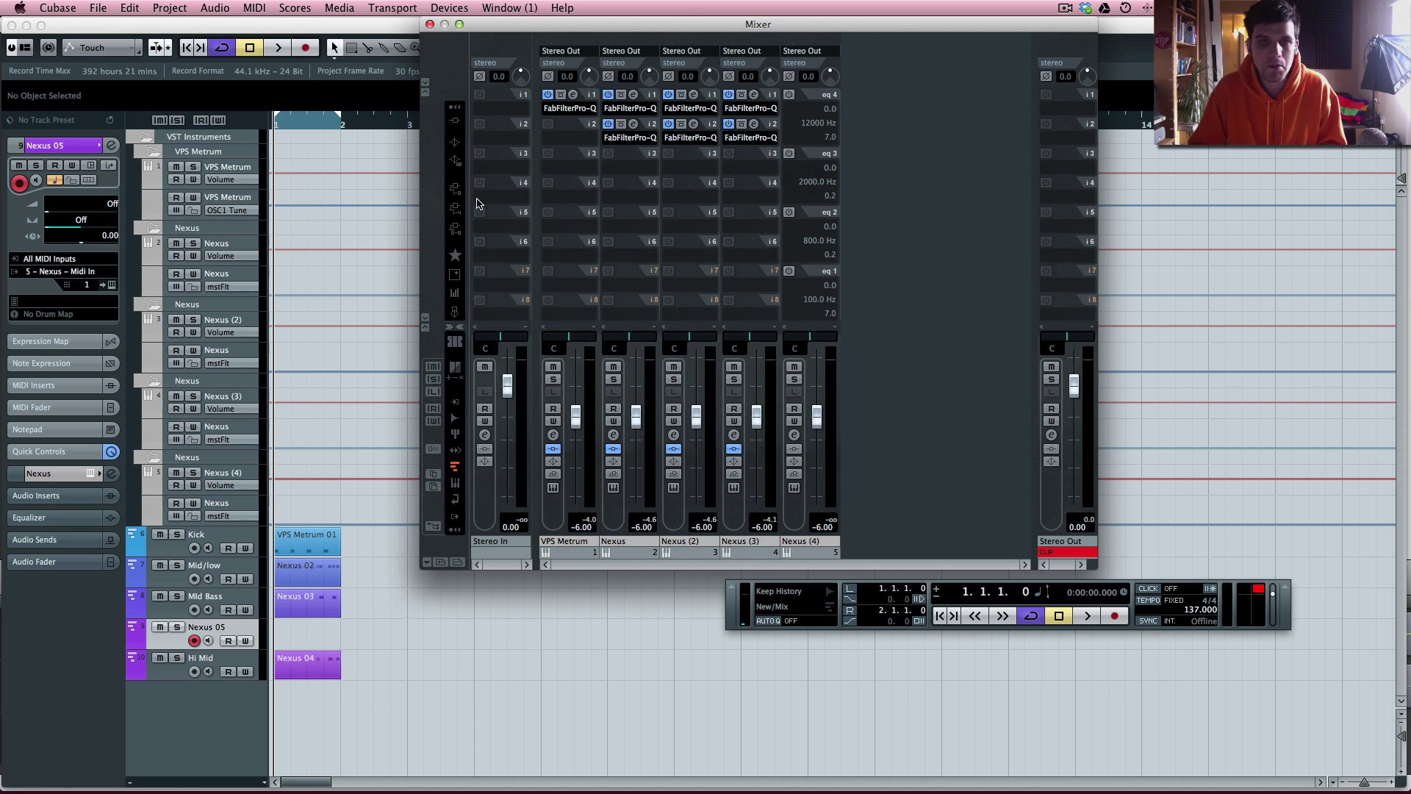
{"action": "left_click", "coordinate": [454, 121]}
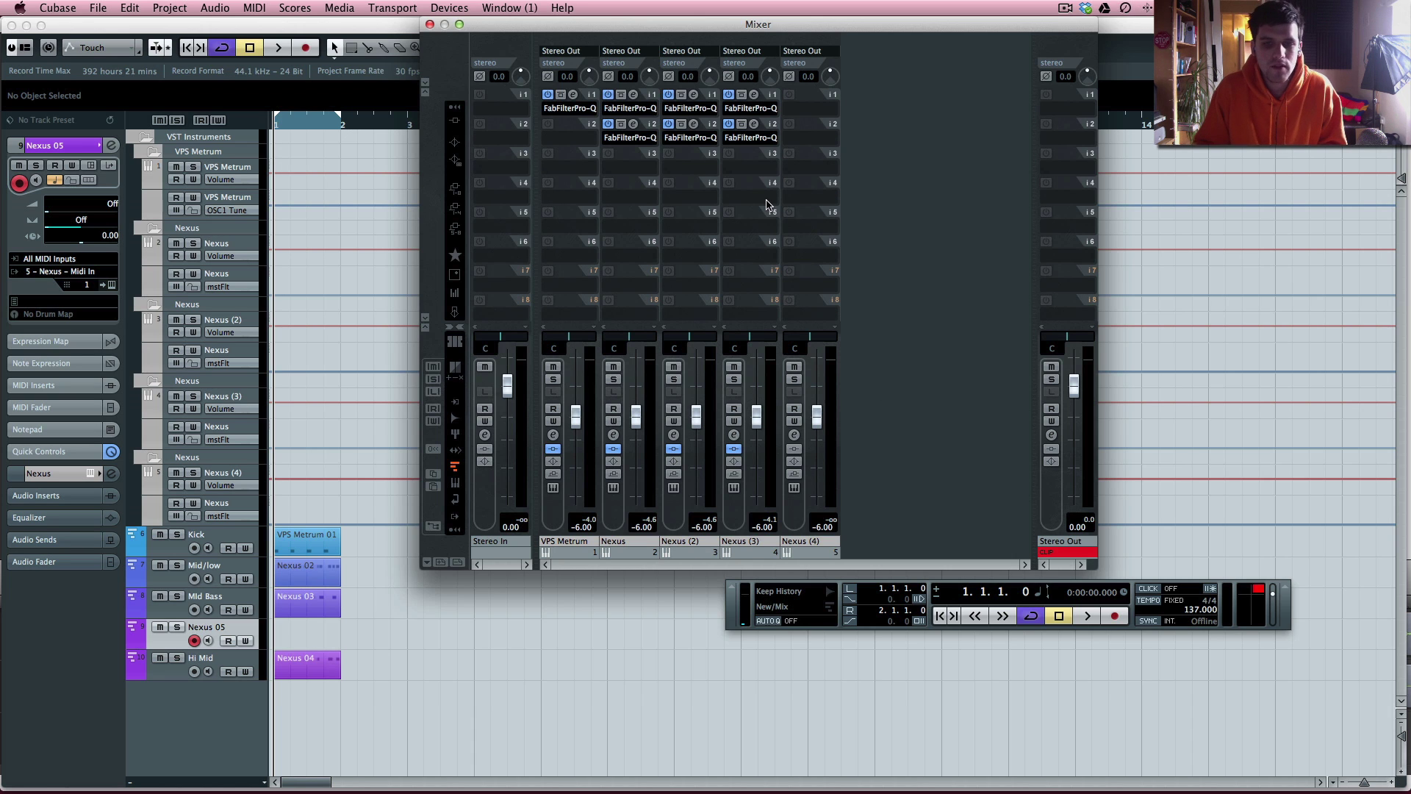
{"action": "left_click", "coordinate": [430, 25]}
Create an empty MIDI part covering bar 1 on the Nexus 05 track.
{"action": "double_click", "coordinate": [323, 606]}
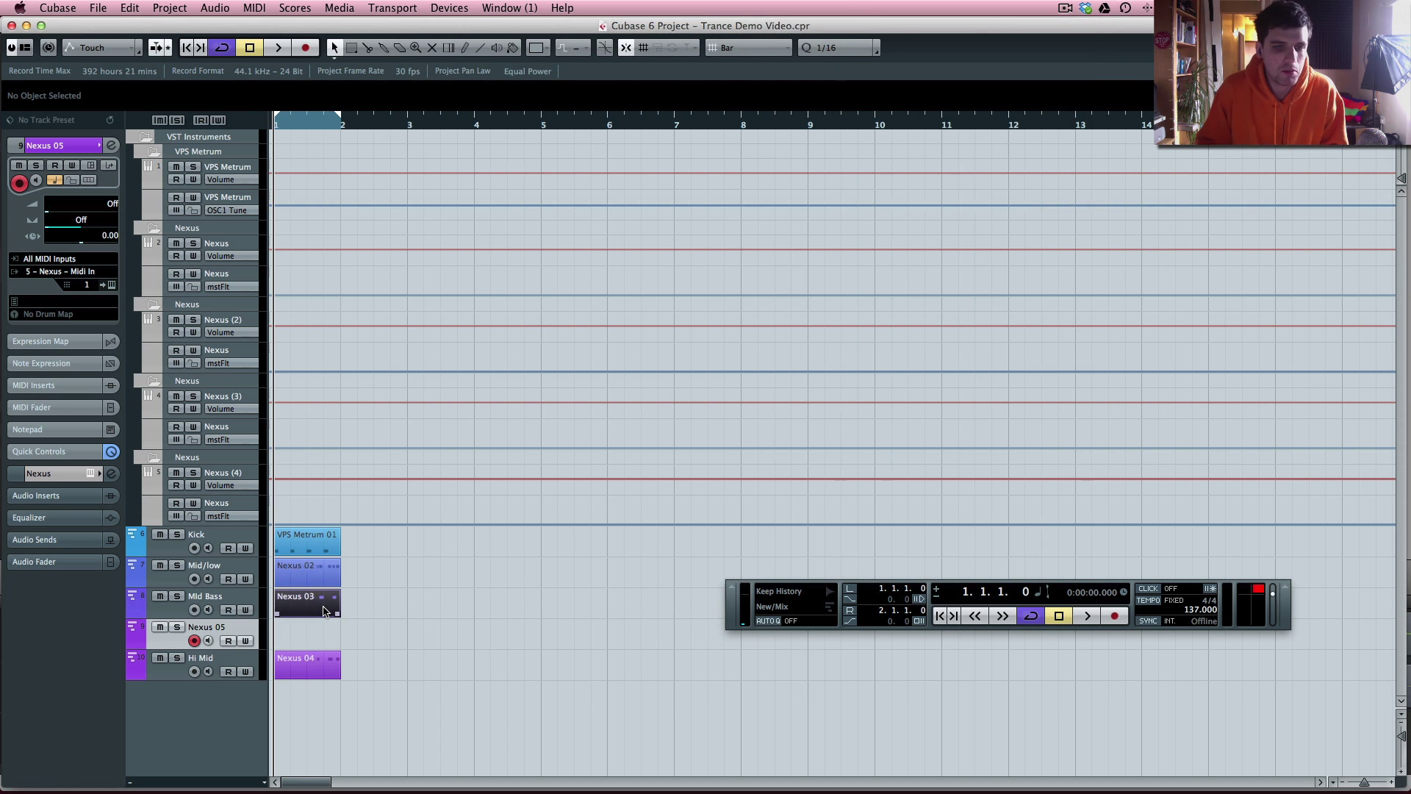
{"action": "key", "text": "Return"}
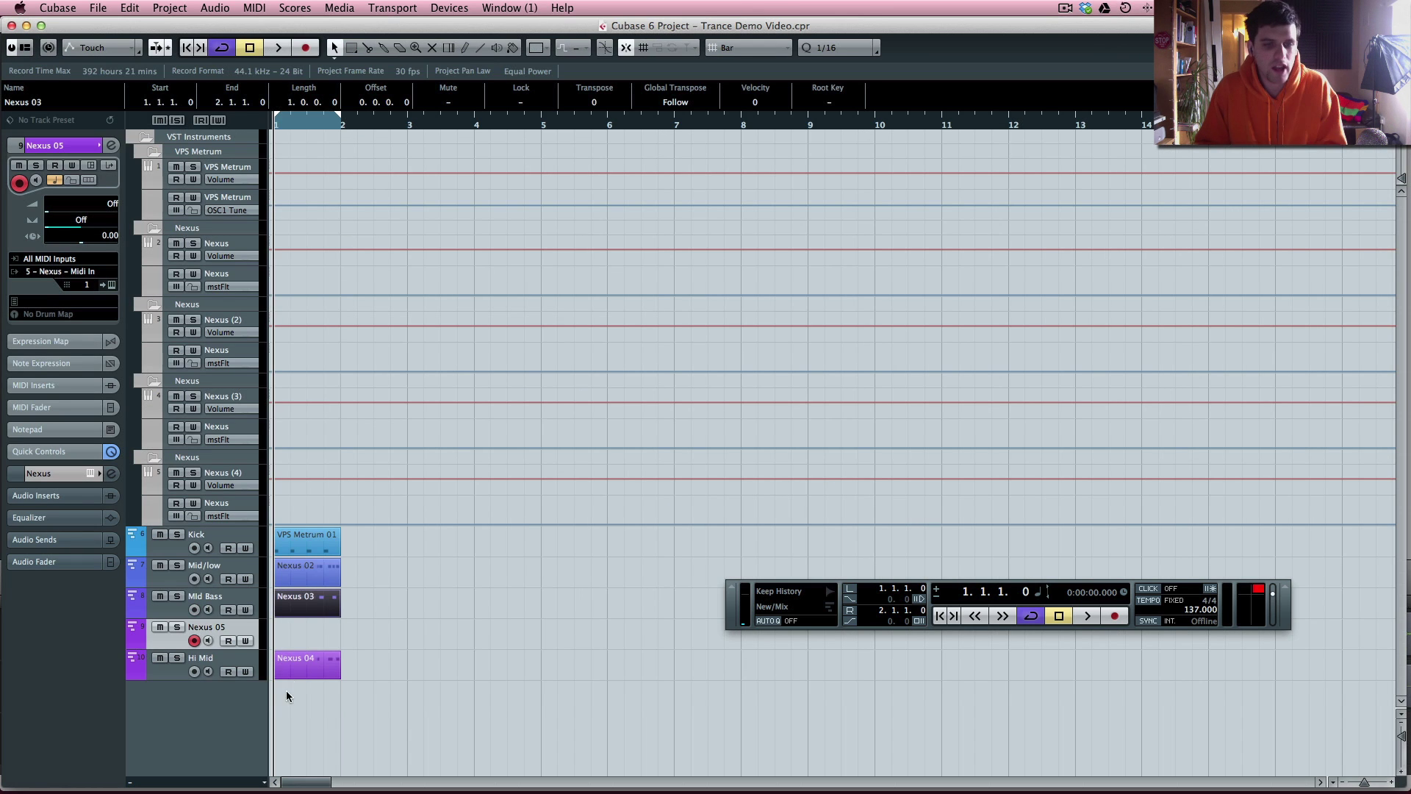
{"action": "double_click", "coordinate": [311, 647]}
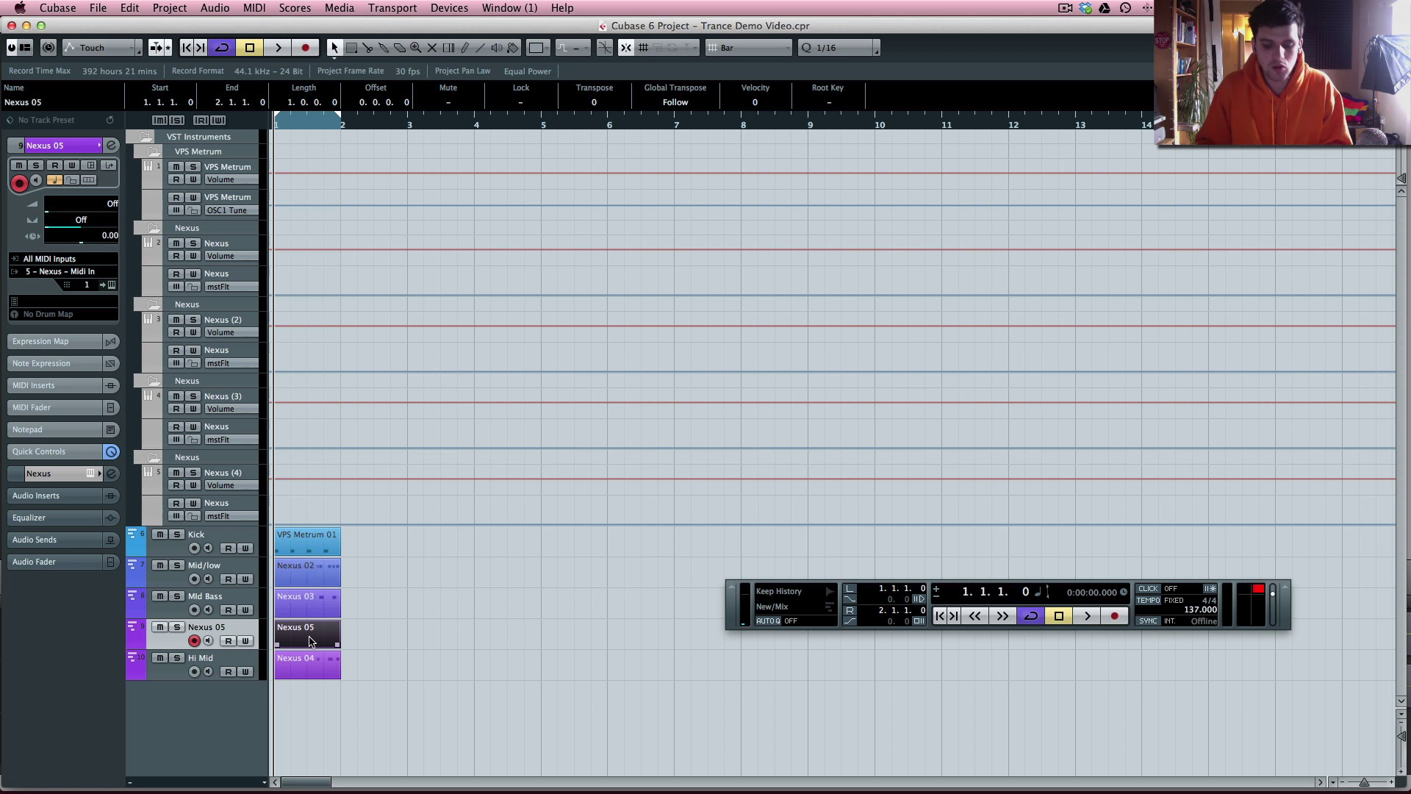
Audition the loop from the start and record a one-bar MIDI melody on the Nexus 05 track.
{"action": "key", "text": "space"}
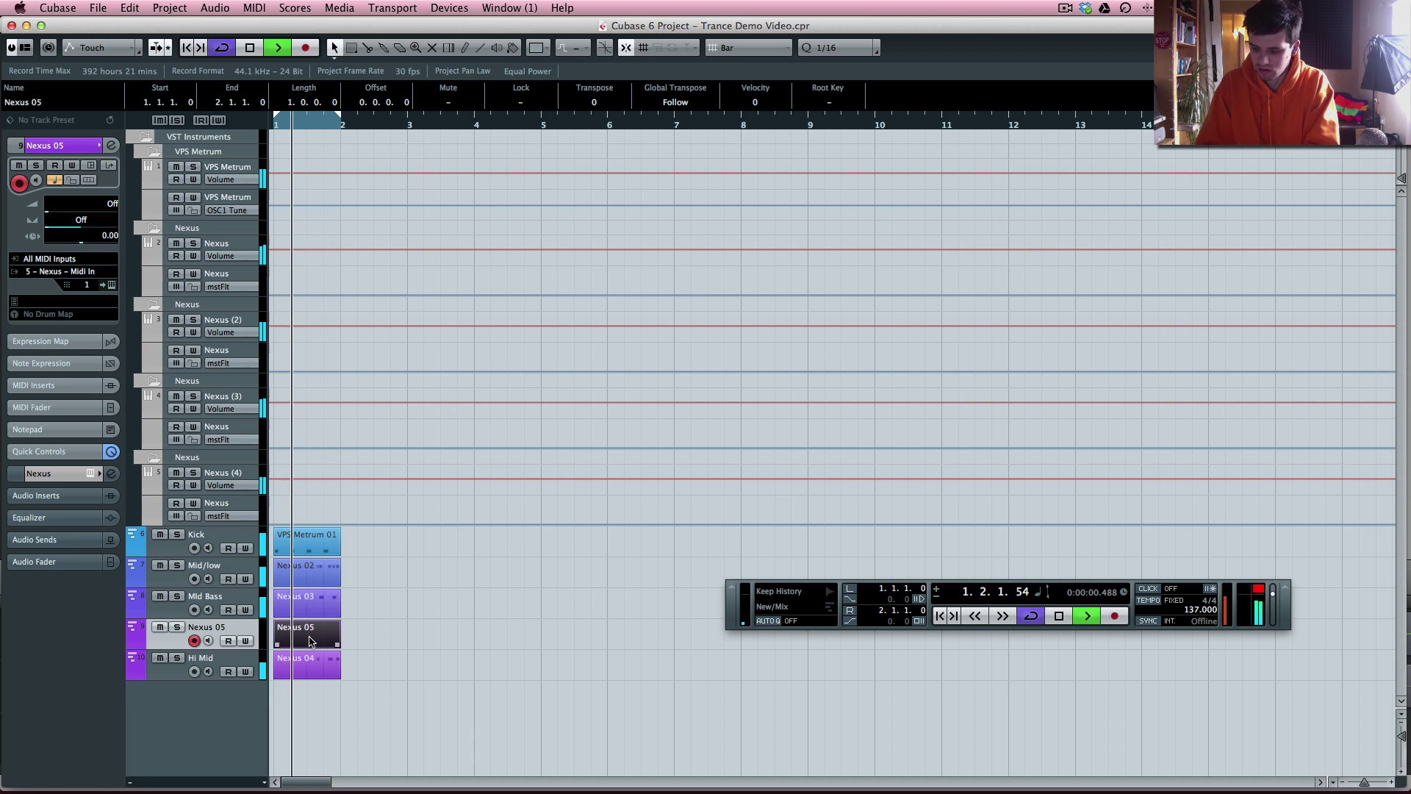
{"action": "key", "text": "space"}
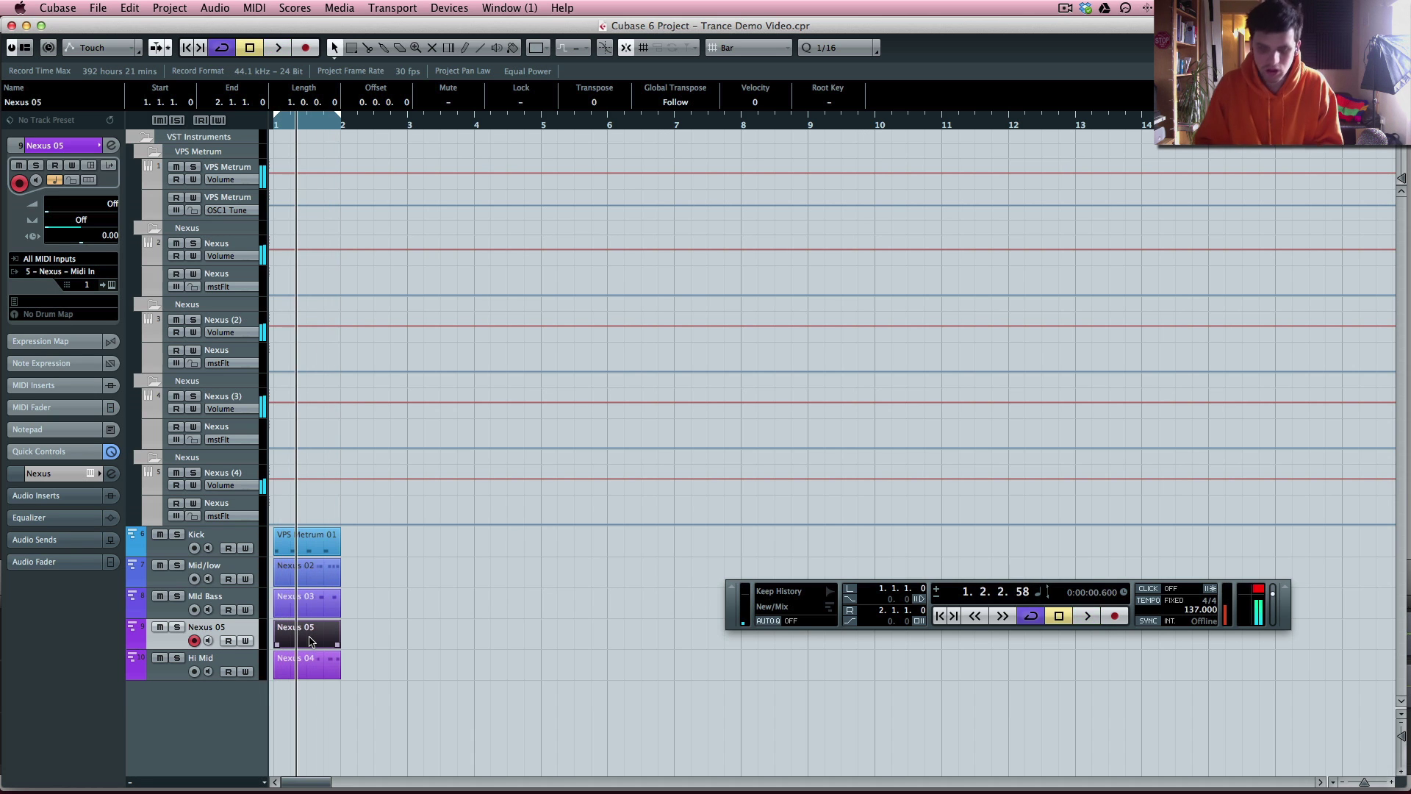
{"action": "key", "text": "."}
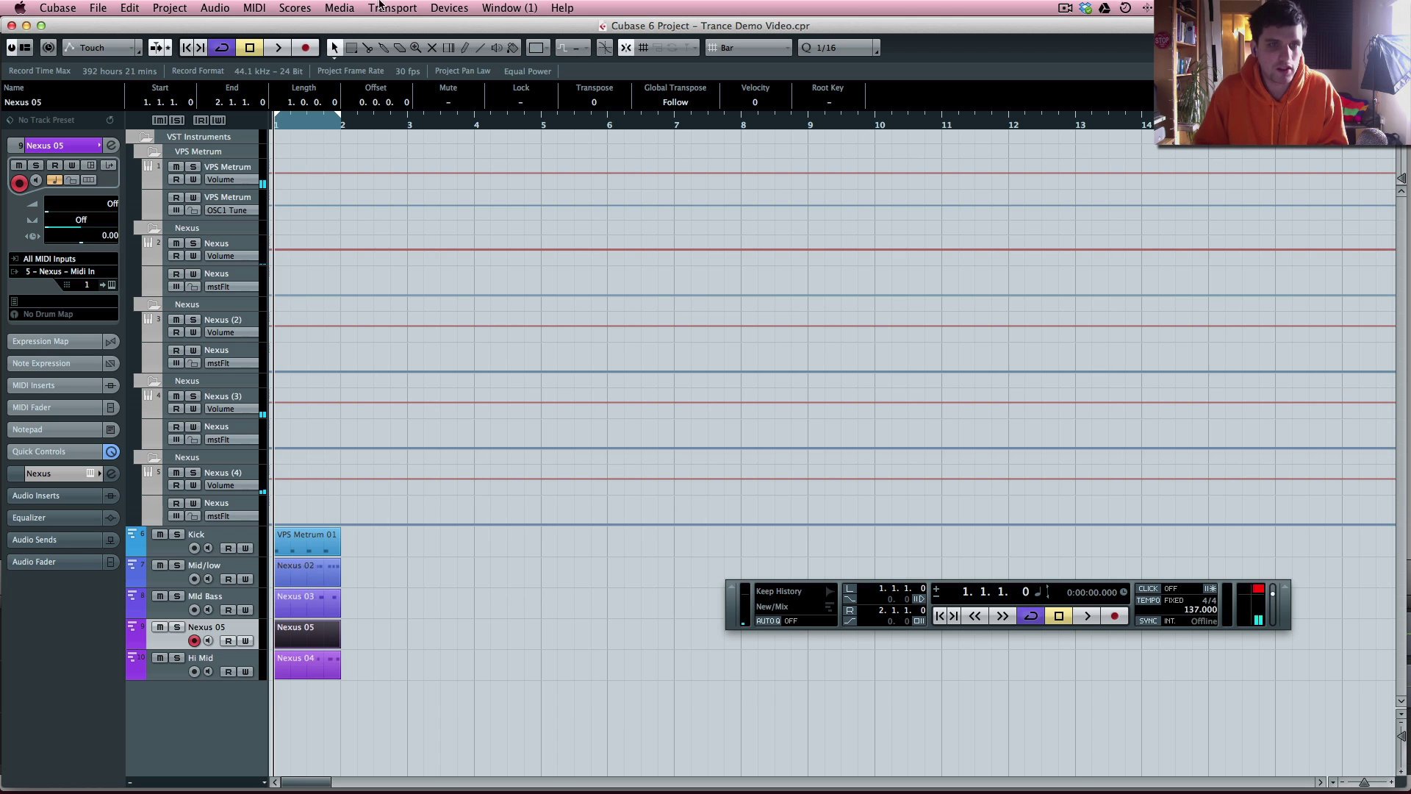
{"action": "left_click", "coordinate": [307, 47]}
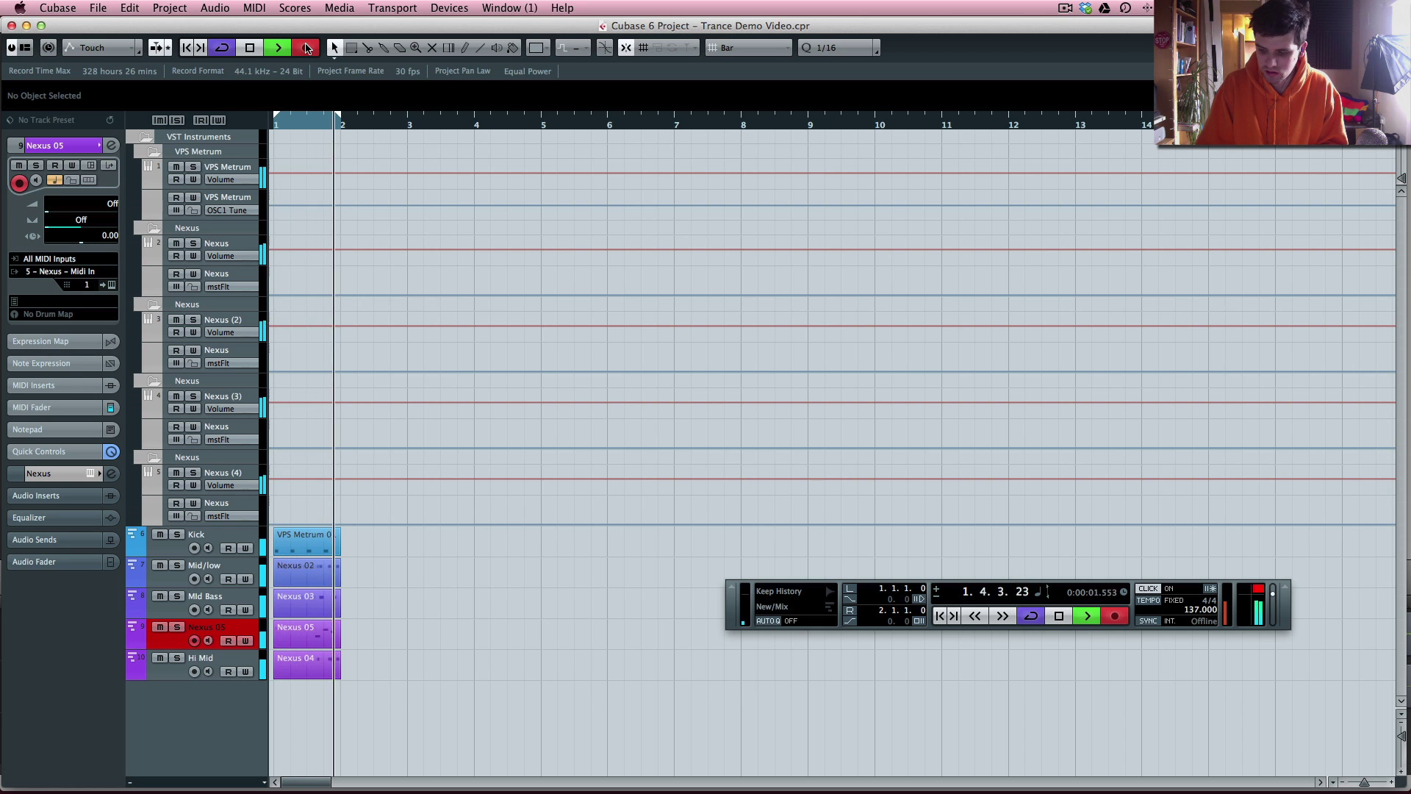
{"action": "key", "text": "space"}
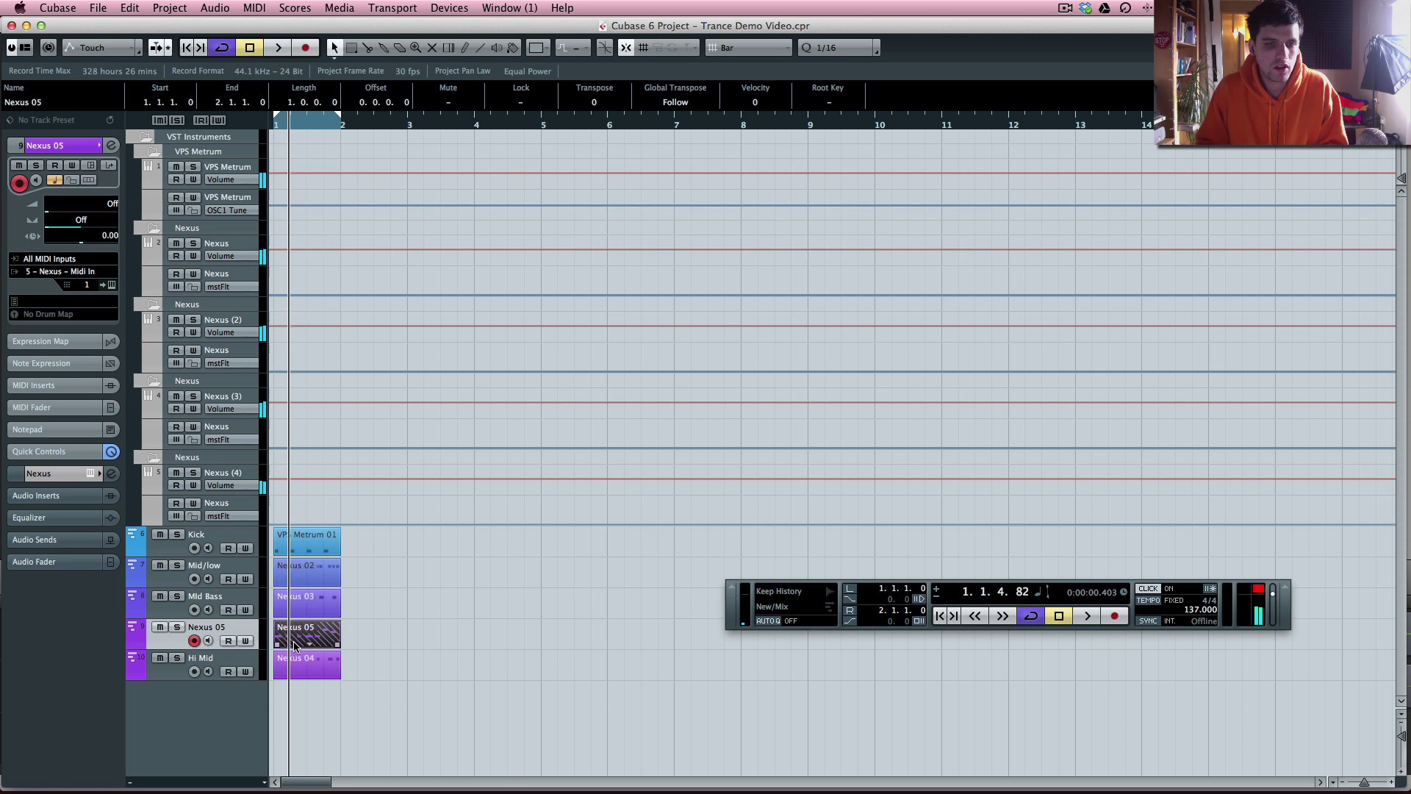
Quantize the recorded Nexus 05 notes to 1/16, apply fixed lengths to all of them, and audition the result.
{"action": "double_click", "coordinate": [293, 635]}
{"action": "left_click", "coordinate": [440, 286]}
{"action": "key", "text": "q"}
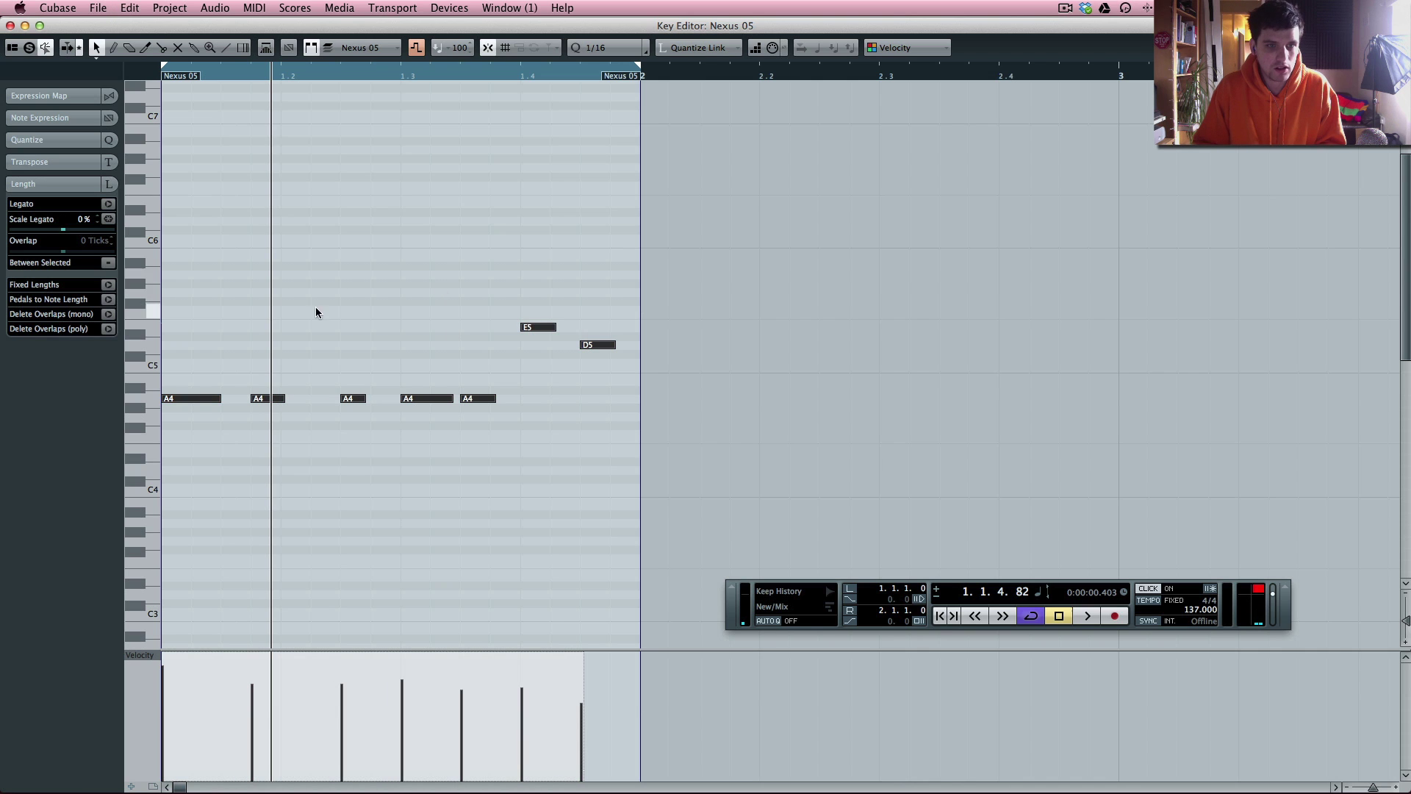
{"action": "left_click", "coordinate": [110, 287]}
{"action": "key", "text": "super+a"}
{"action": "key", "text": "Home"}
{"action": "key", "text": "space"}
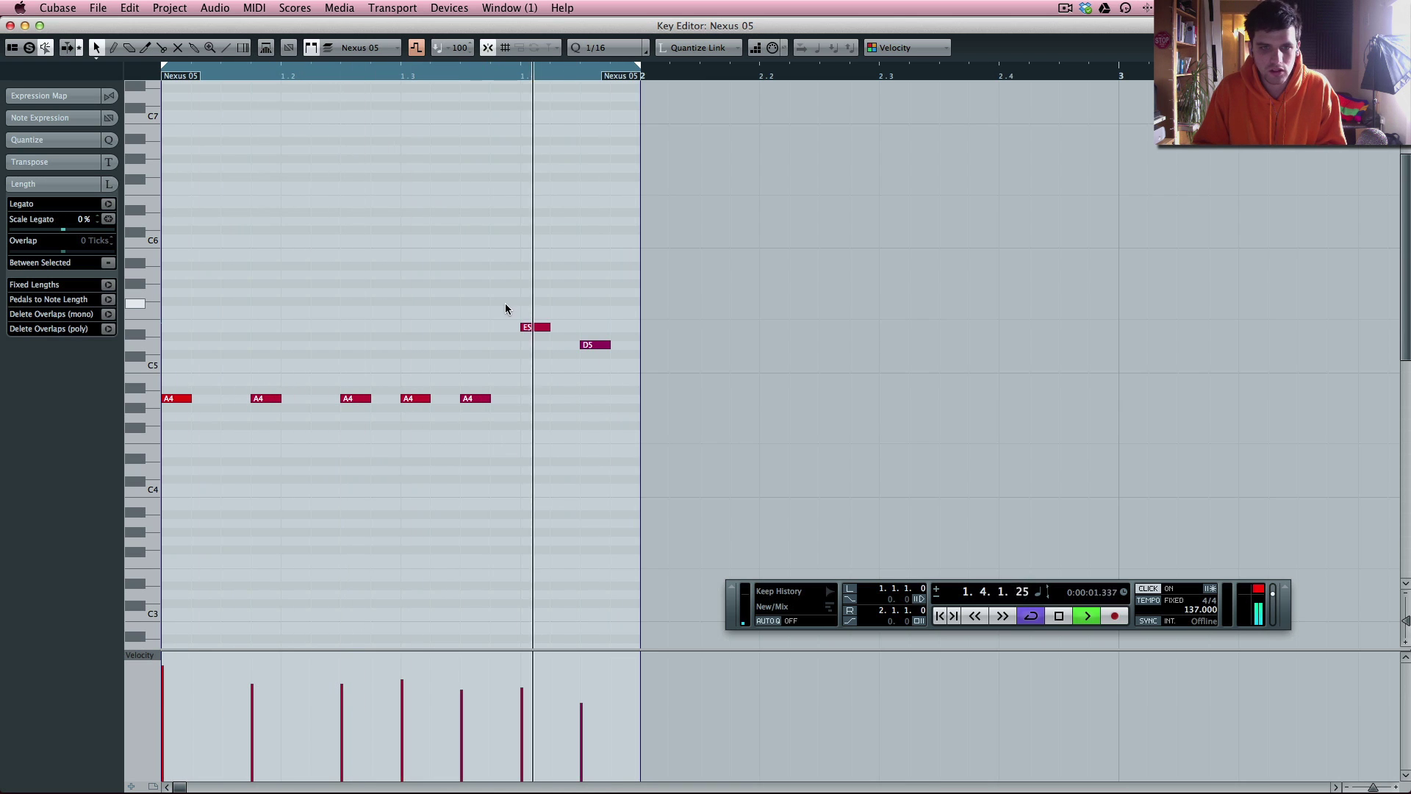
{"action": "key", "text": "space"}
Transpose the last two notes of the Nexus 05 part, E5 and D5, down to A4.
{"action": "left_click", "coordinate": [525, 328]}
{"action": "key", "text": "Down"}
{"action": "key", "text": "Down"}
{"action": "key", "text": "Down"}
{"action": "key", "text": "Down"}
{"action": "key", "text": "Down"}
{"action": "key", "text": "Down"}
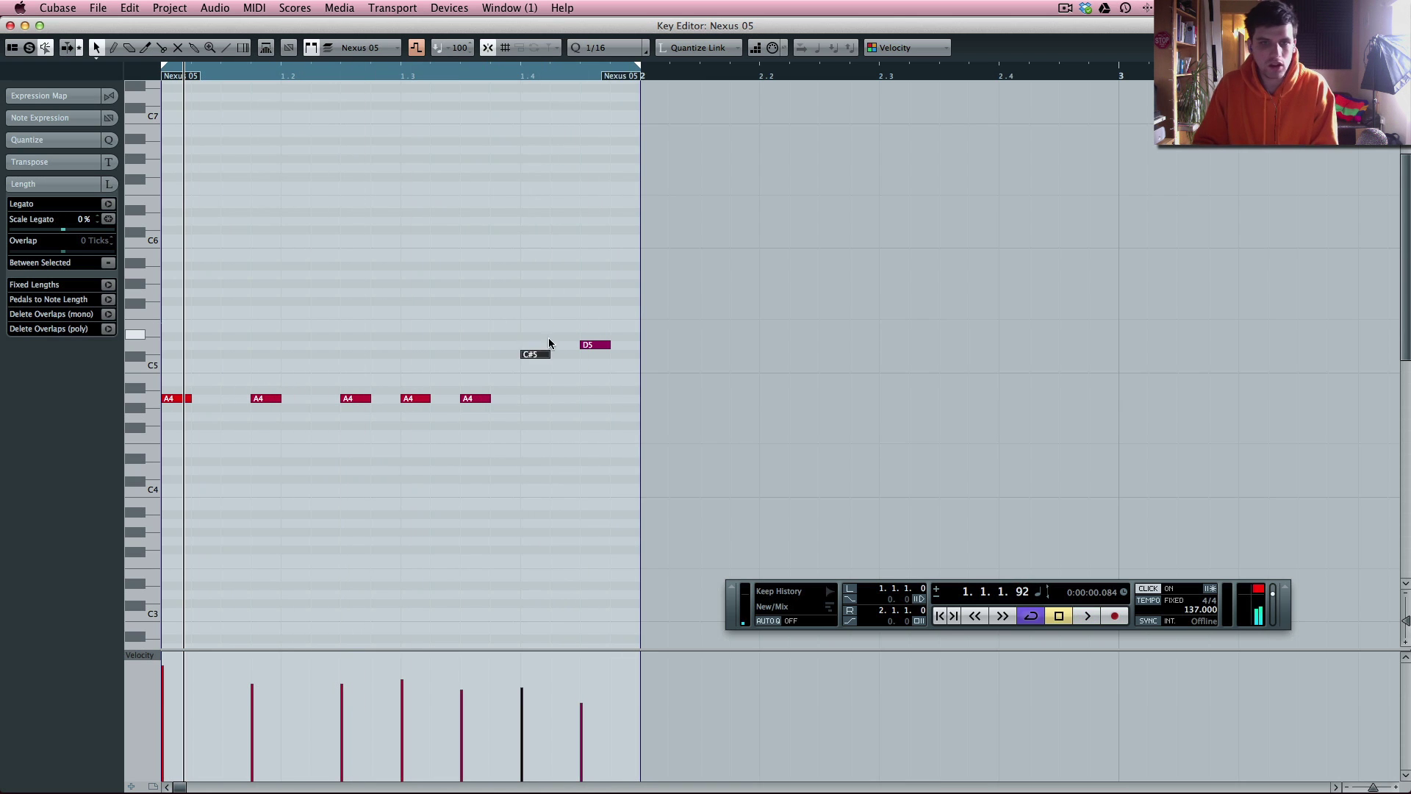
{"action": "left_click", "coordinate": [586, 343]}
{"action": "key", "text": "Down"}
{"action": "key", "text": "Down"}
{"action": "key", "text": "Down"}
{"action": "key", "text": "Down"}
{"action": "key", "text": "Down"}
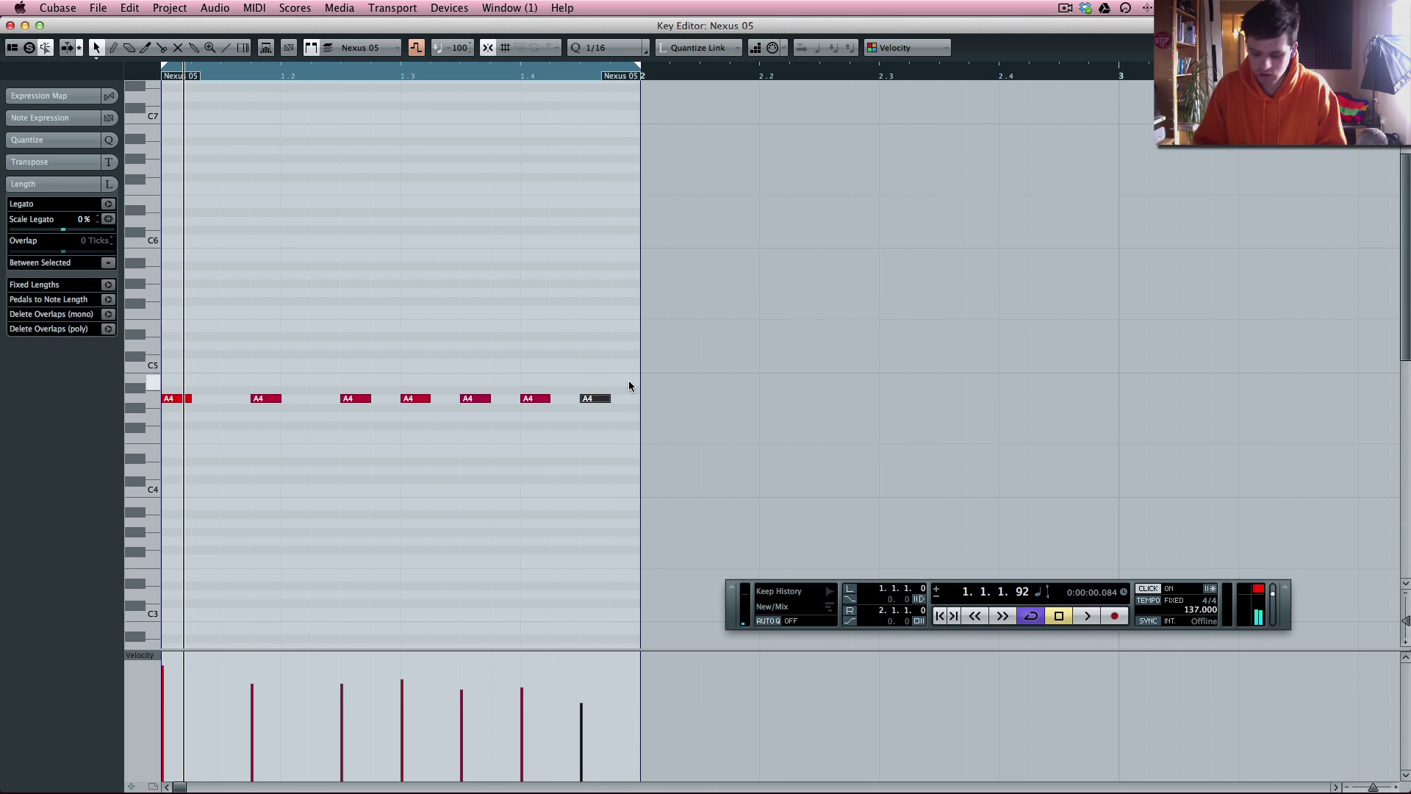
Return to the project window, audition the loop with the edited part, and turn off the metronome click.
{"action": "key", "text": "Return"}
{"action": "key", "text": "space"}
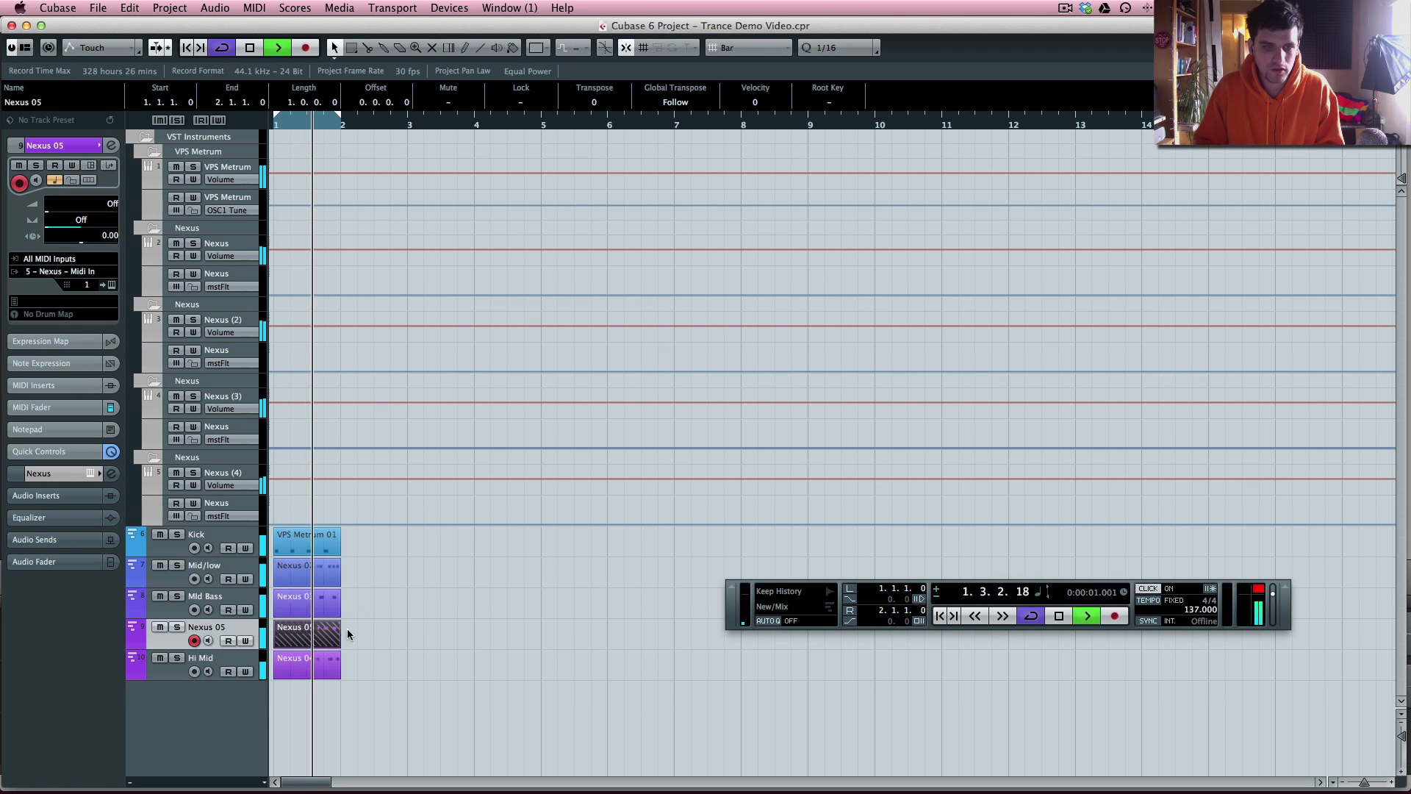
{"action": "mouse_move", "coordinate": [300, 636]}
{"action": "left_mouse_down"}
{"action": "mouse_move", "coordinate": [365, 638]}
{"action": "mouse_move", "coordinate": [298, 636]}
{"action": "left_mouse_up"}
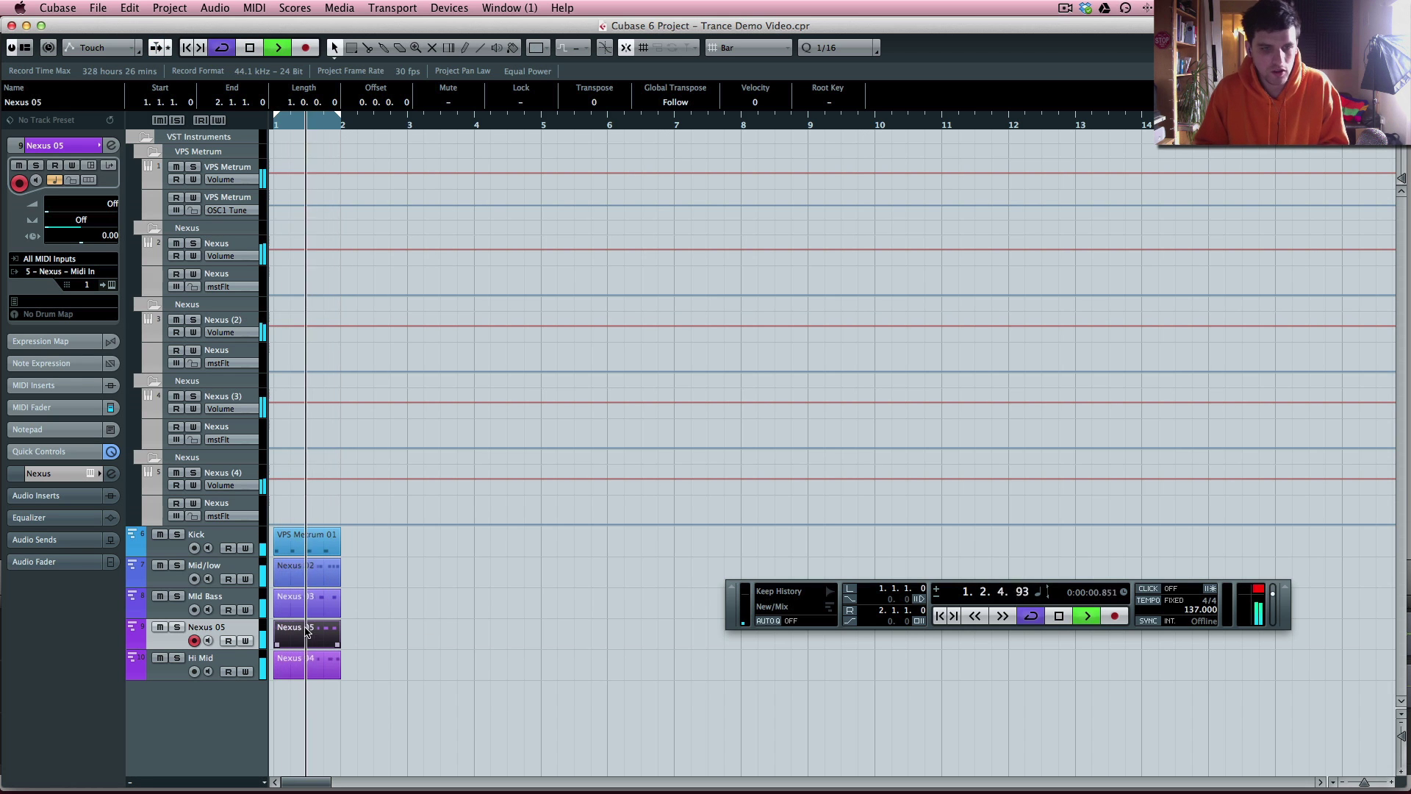
{"action": "key", "text": "c"}
{"action": "key", "text": "space"}
Move the Nexus 05 track below Hi Mid and rename it Synth 1.
{"action": "left_click_drag", "start_coordinate": [249, 630], "coordinate": [246, 687]}
{"action": "double_click", "coordinate": [220, 661]}
{"action": "type", "text": "Synth 1"}
{"action": "key", "text": "Return"}
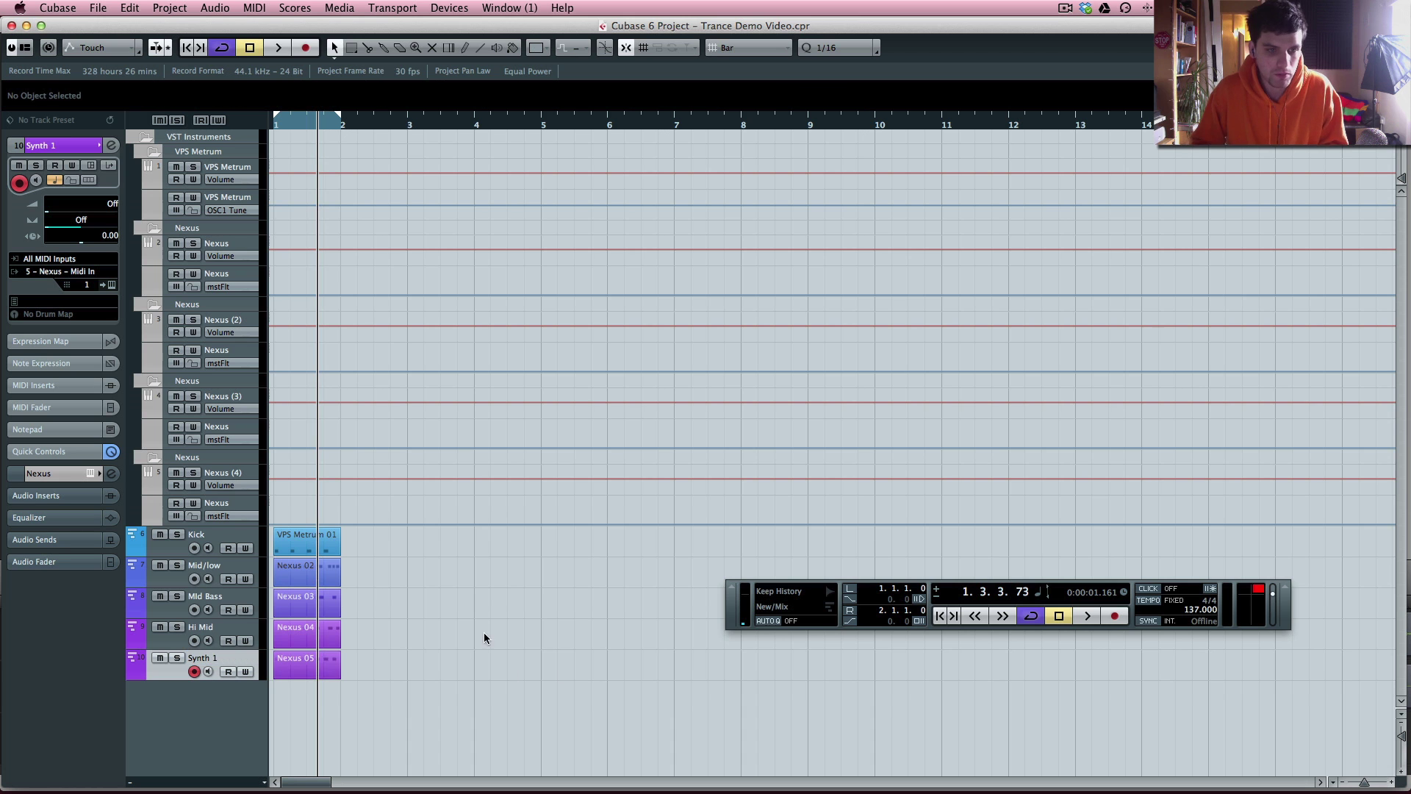
Play the loop and check the notes of the Synth 1 part in the Key Editor.
{"action": "key", "text": "space"}
{"action": "double_click", "coordinate": [323, 667]}
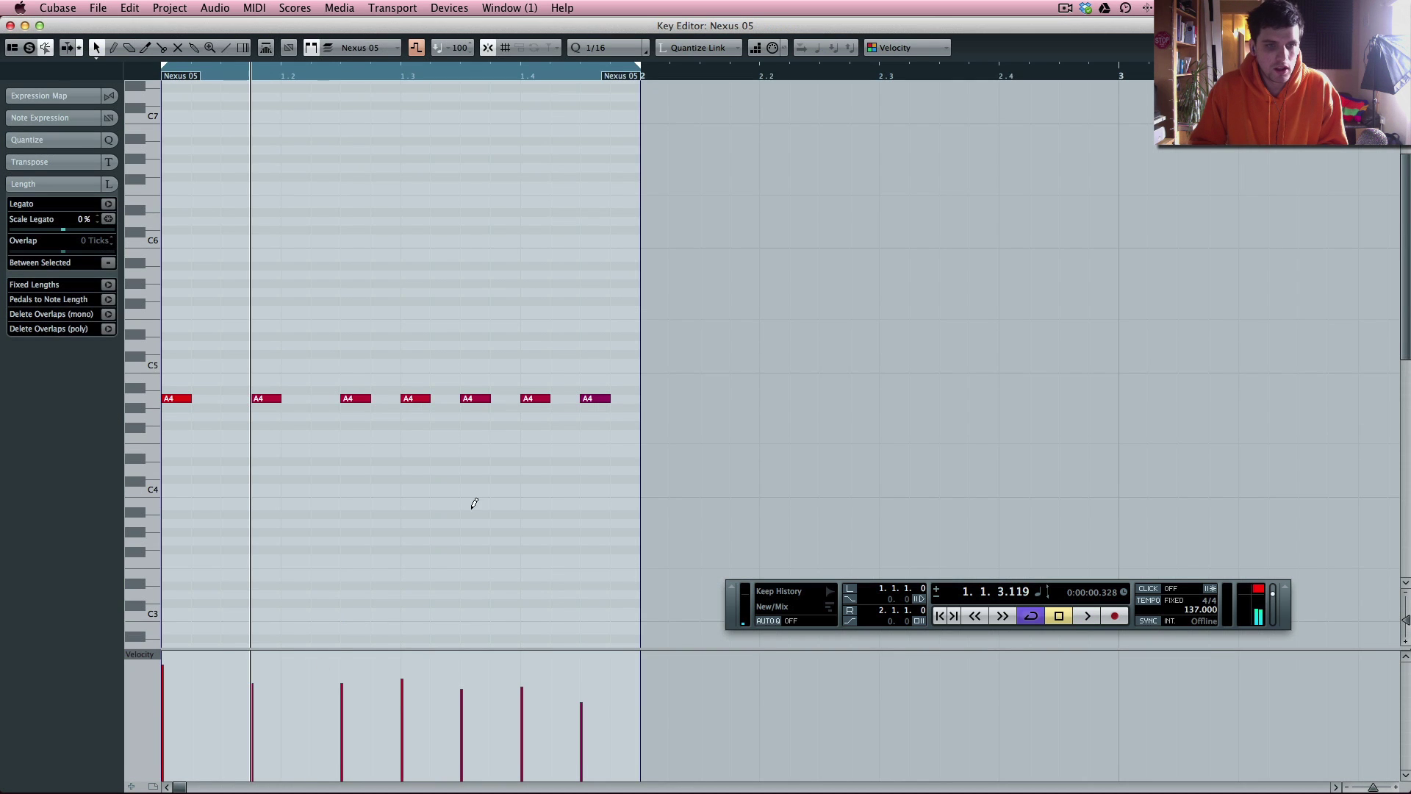
{"action": "key", "text": "Return"}
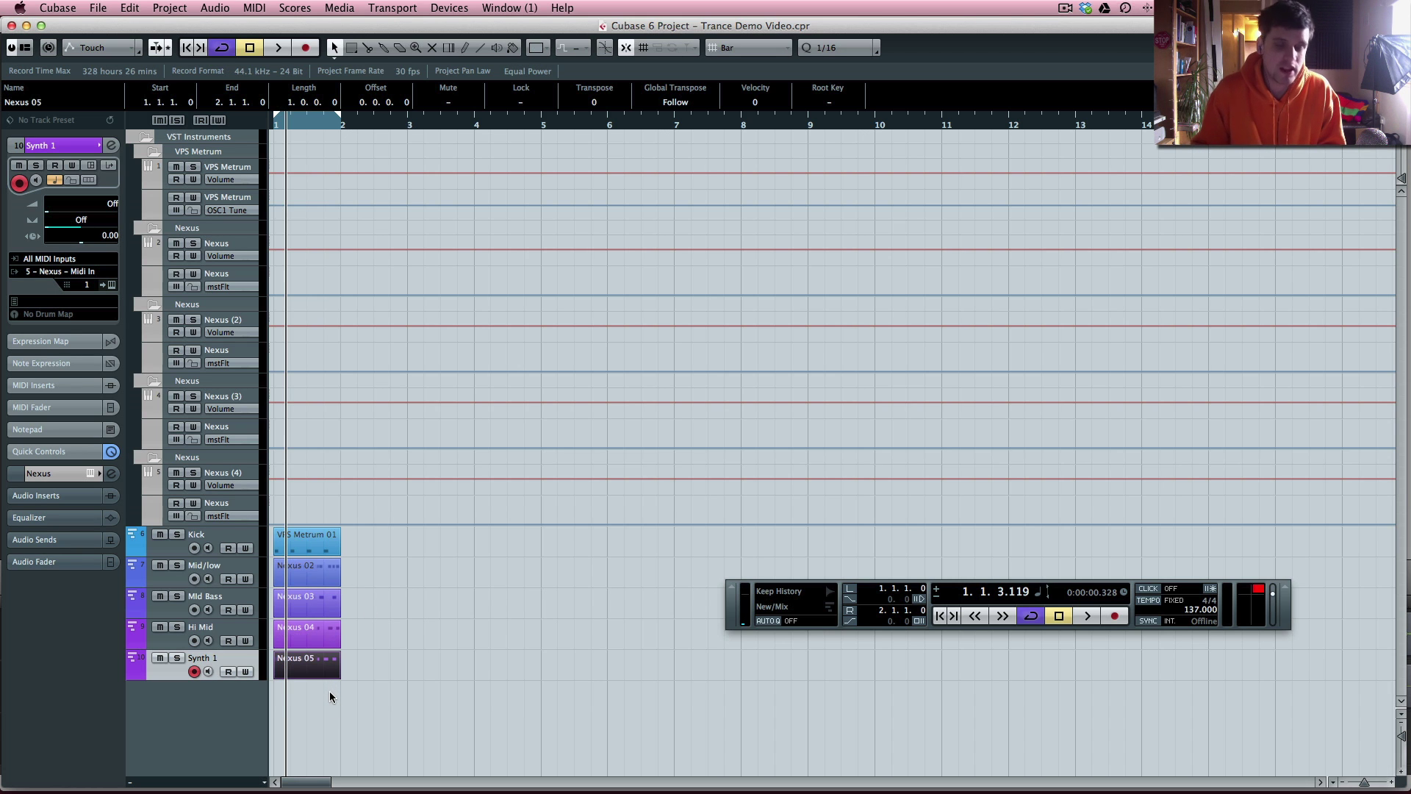
Play the loop from the start and solo the Kick and Synth 1 tracks.
{"action": "key", "text": "Home"}
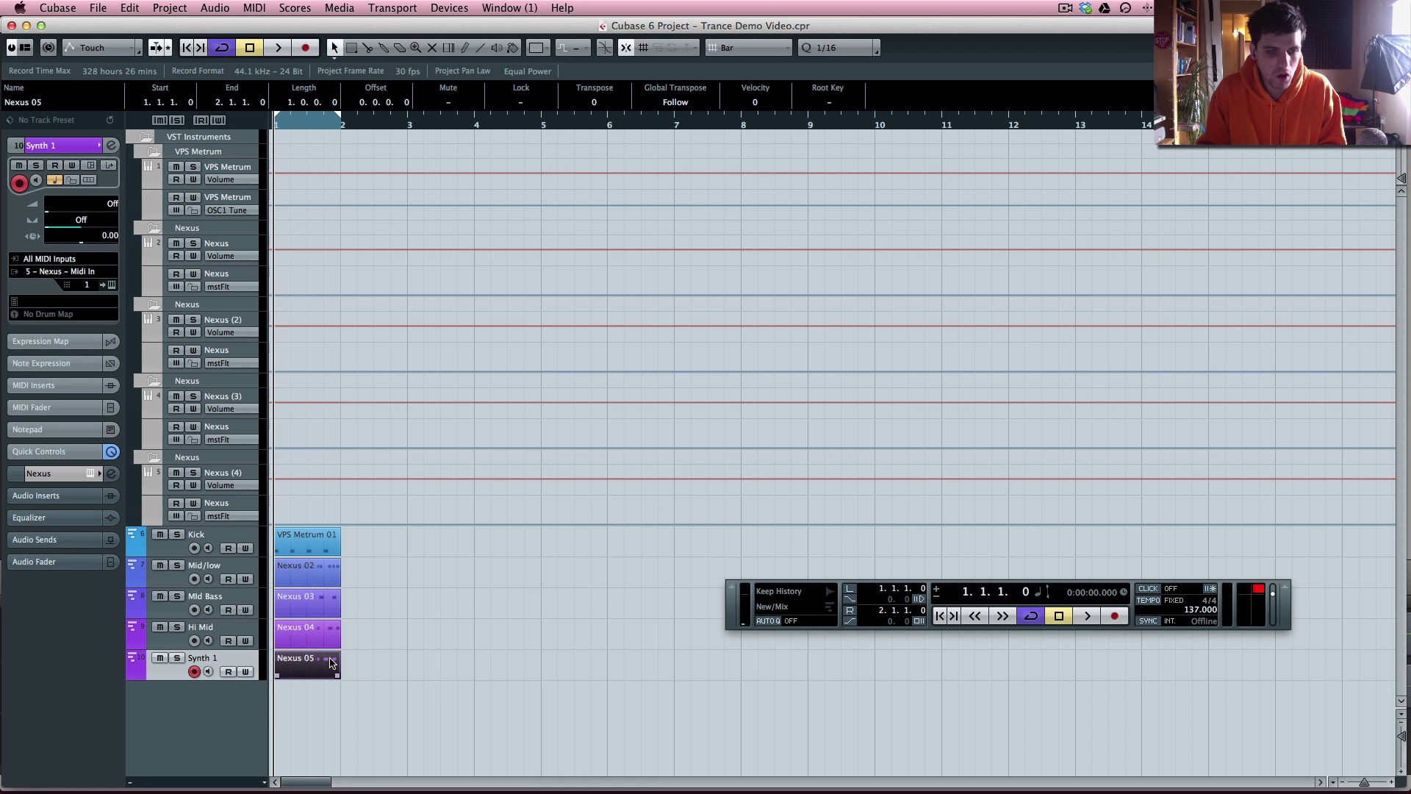
{"action": "key", "text": "space"}
{"action": "left_click", "coordinate": [176, 535]}
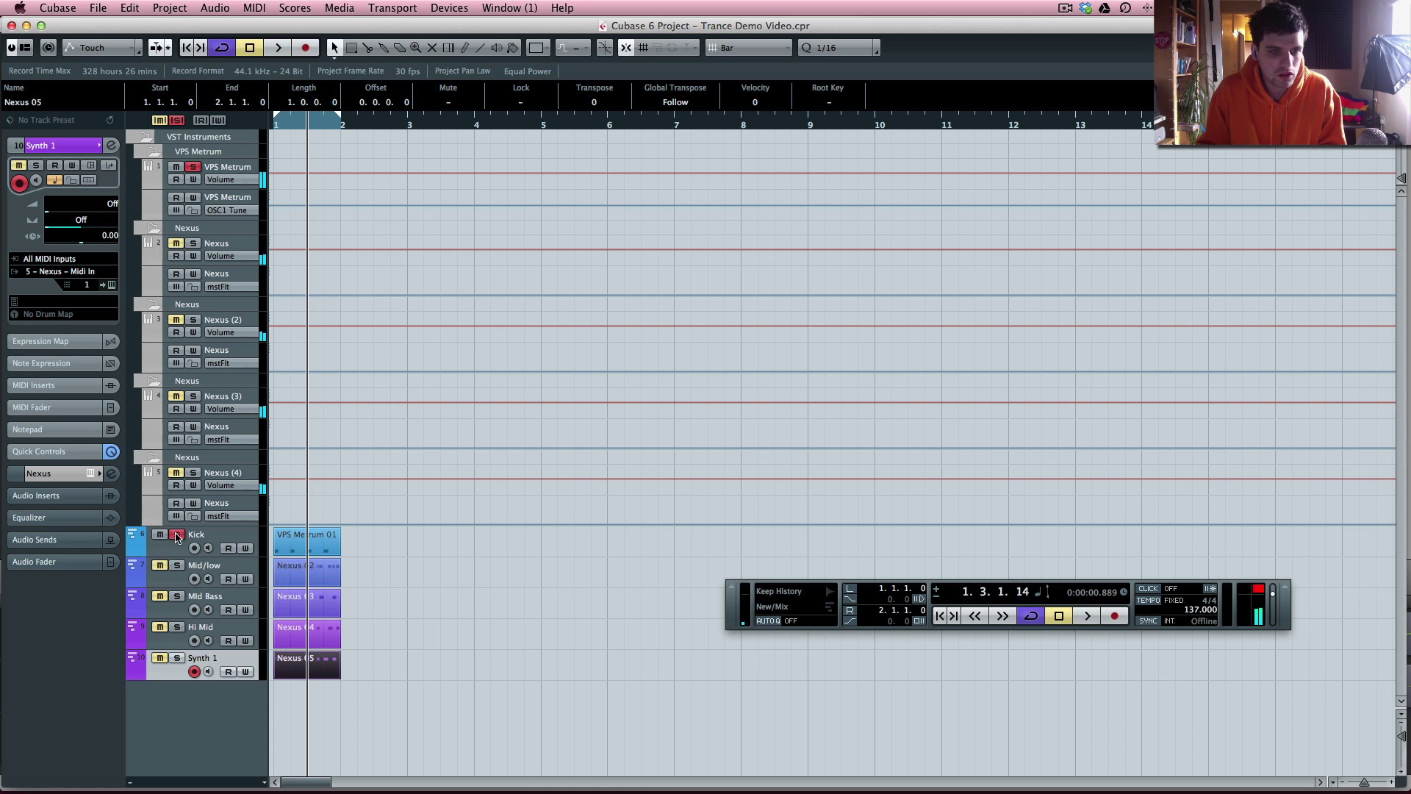
{"action": "left_click", "coordinate": [177, 657]}
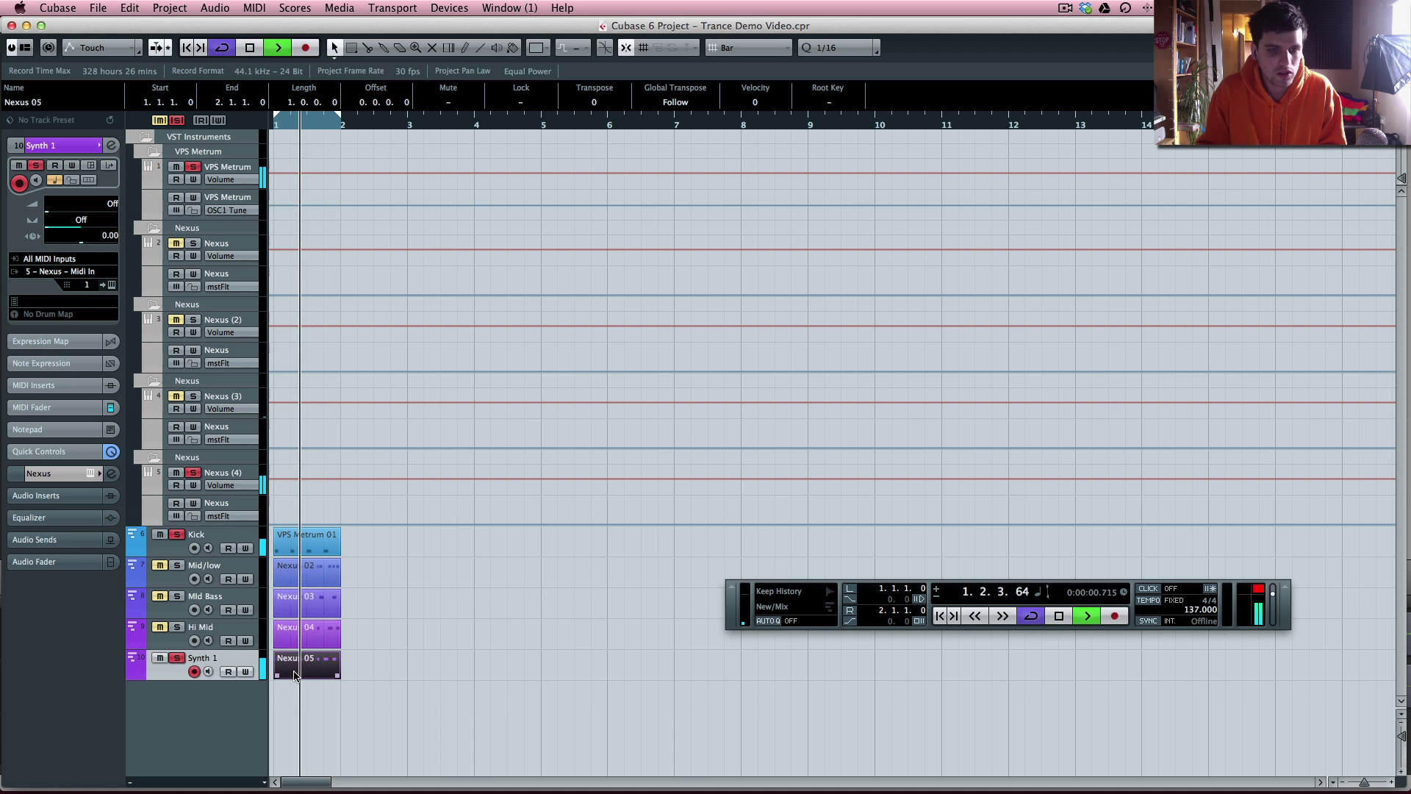
Transpose the upper D5 notes of the Synth 1 part up to E5, audition them and return to the project window.
{"action": "double_click", "coordinate": [293, 669]}
{"action": "left_click_drag", "start_coordinate": [717, 330], "coordinate": [173, 351]}
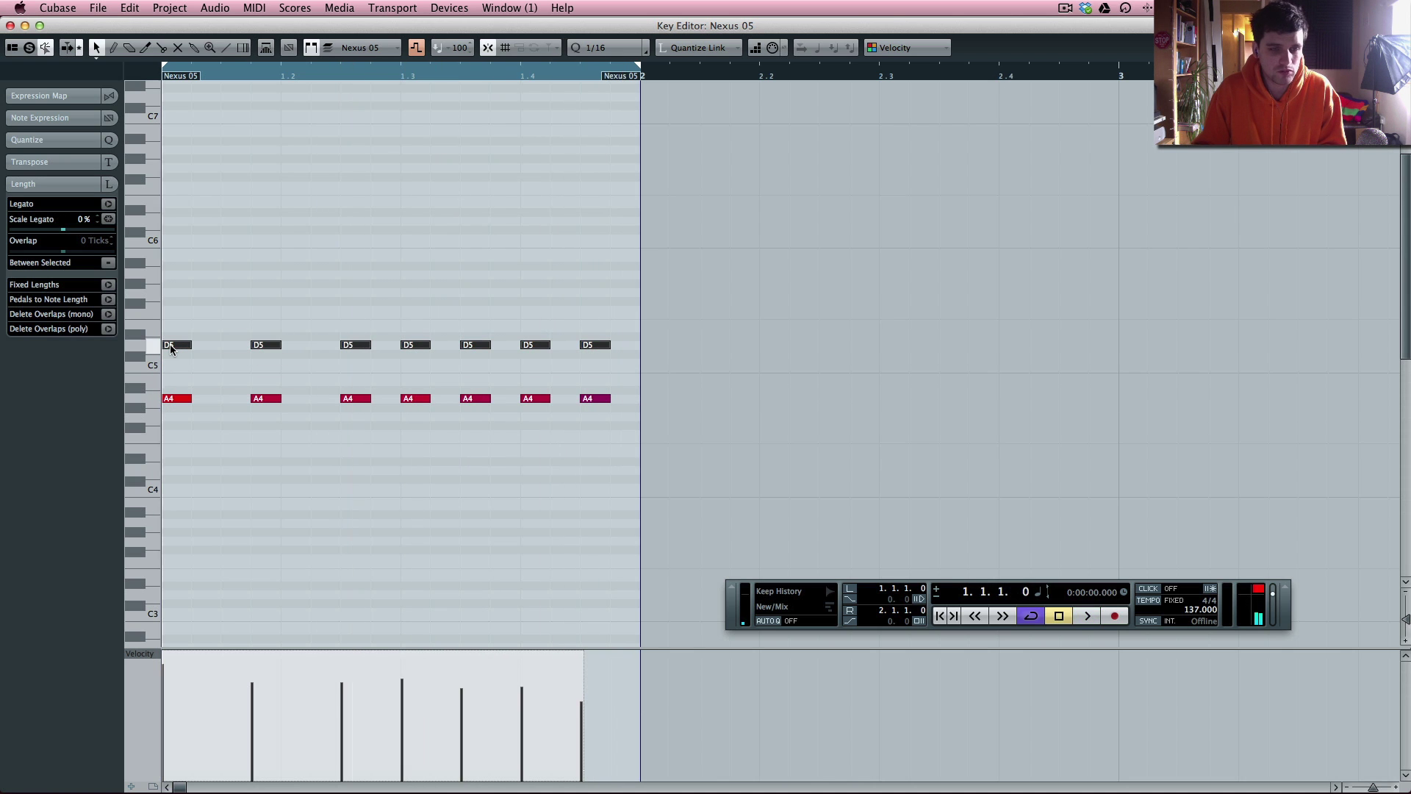
{"action": "key", "text": "space"}
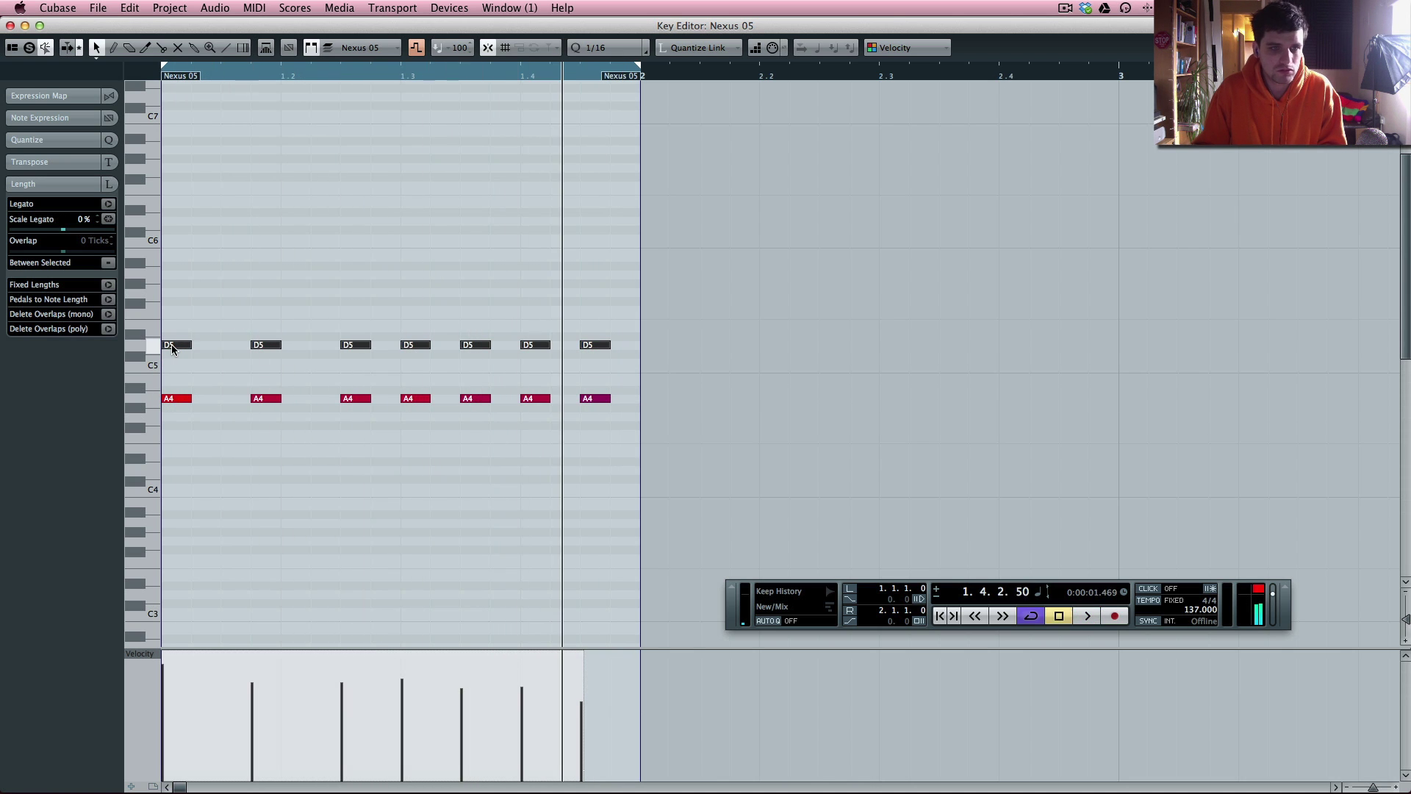
{"action": "key", "text": "Up"}
{"action": "key", "text": "Up"}
{"action": "key", "text": "space"}
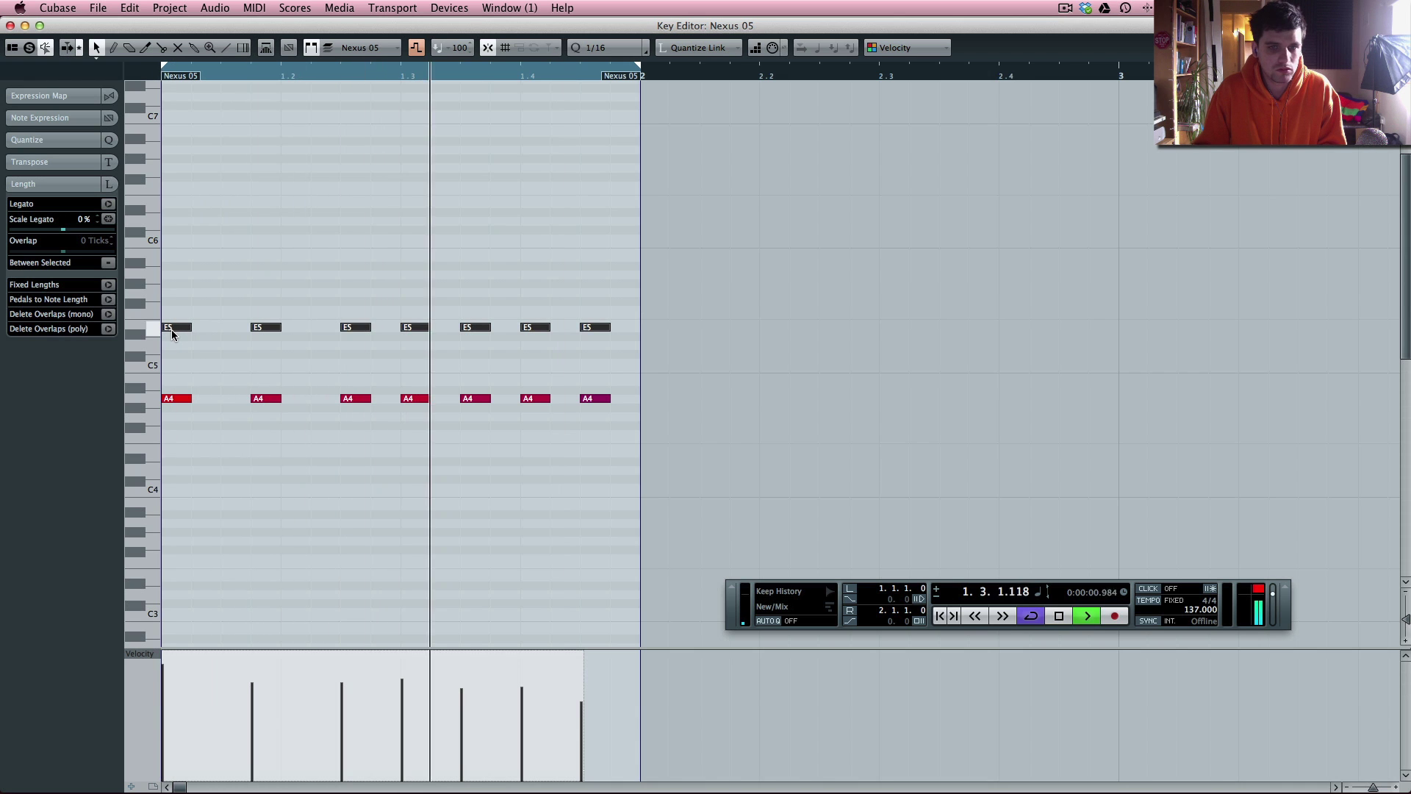
{"action": "key", "text": "Escape"}
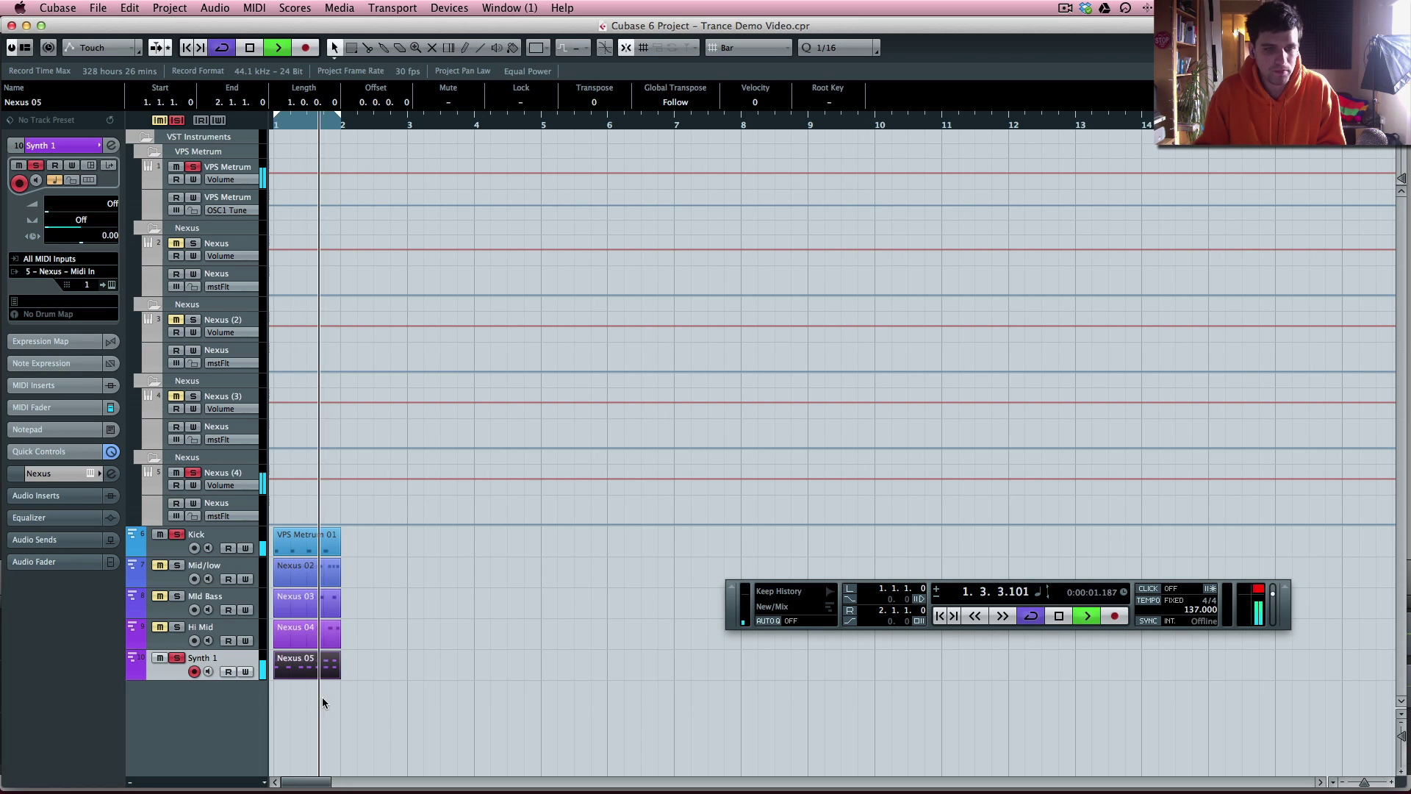
Insert FabFilter Pro-Q on the Nexus (4) mixer channel and set its analyzer to Pre-EQ.
{"action": "key", "text": "F3"}
{"action": "left_click", "coordinate": [823, 110]}
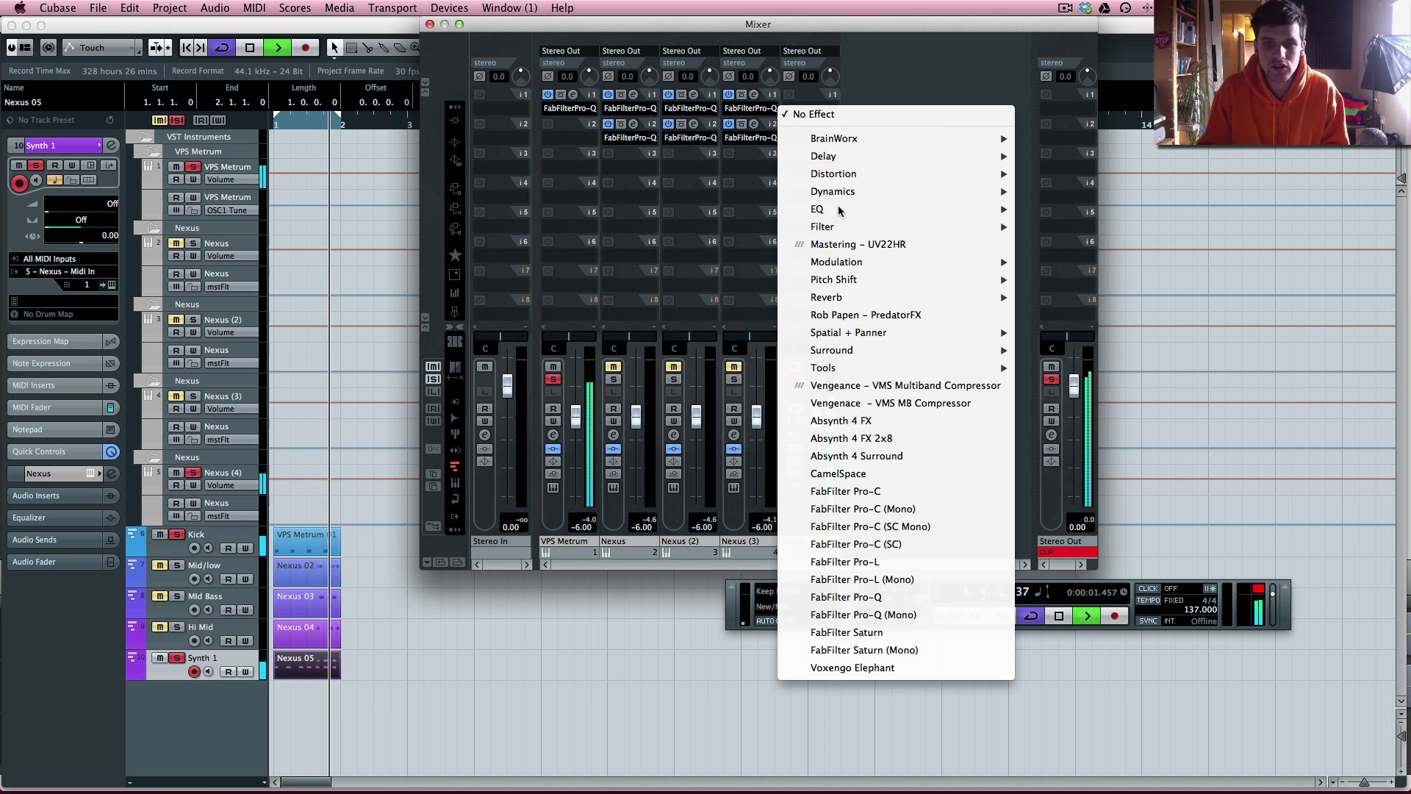
{"action": "left_click", "coordinate": [890, 597]}
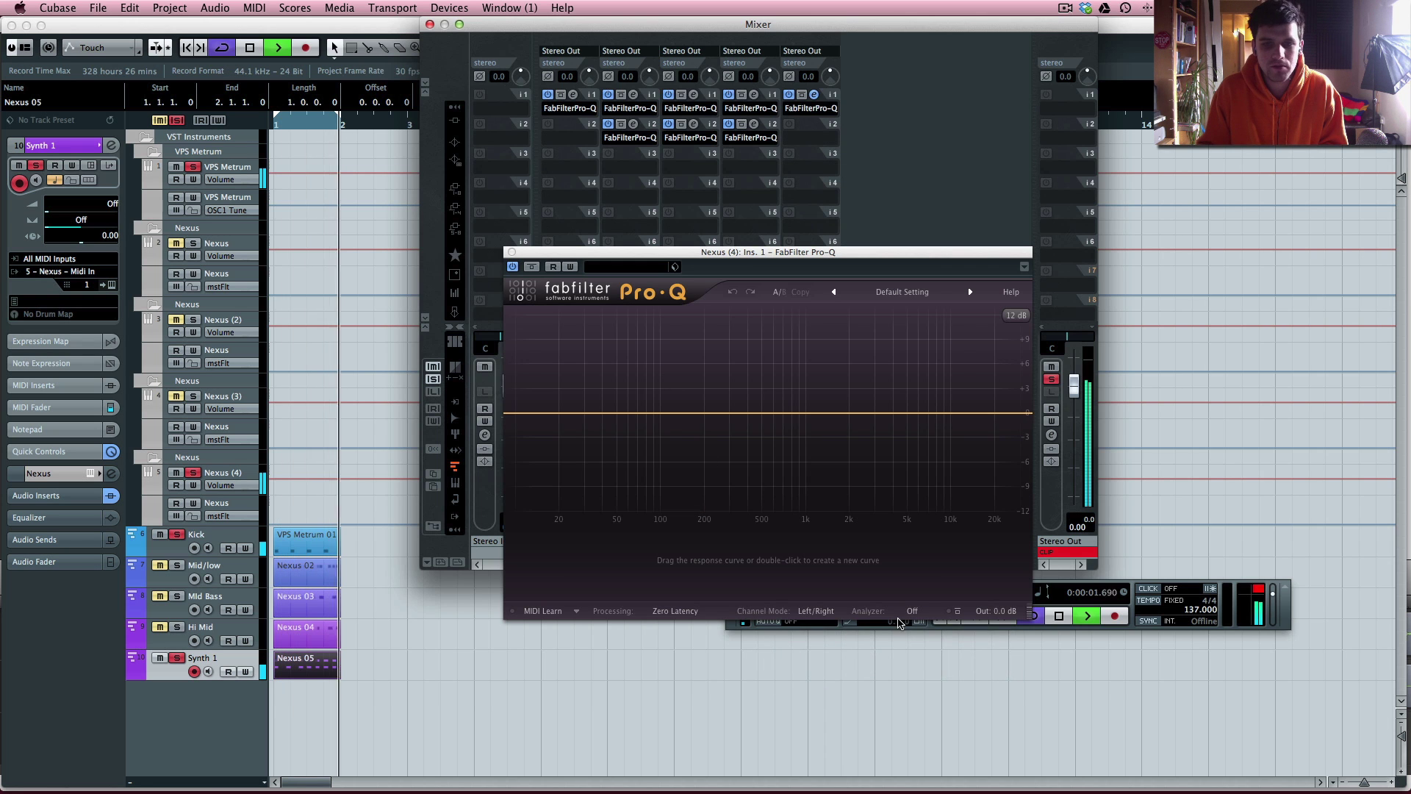
{"action": "left_click", "coordinate": [922, 613]}
{"action": "left_click", "coordinate": [923, 642]}
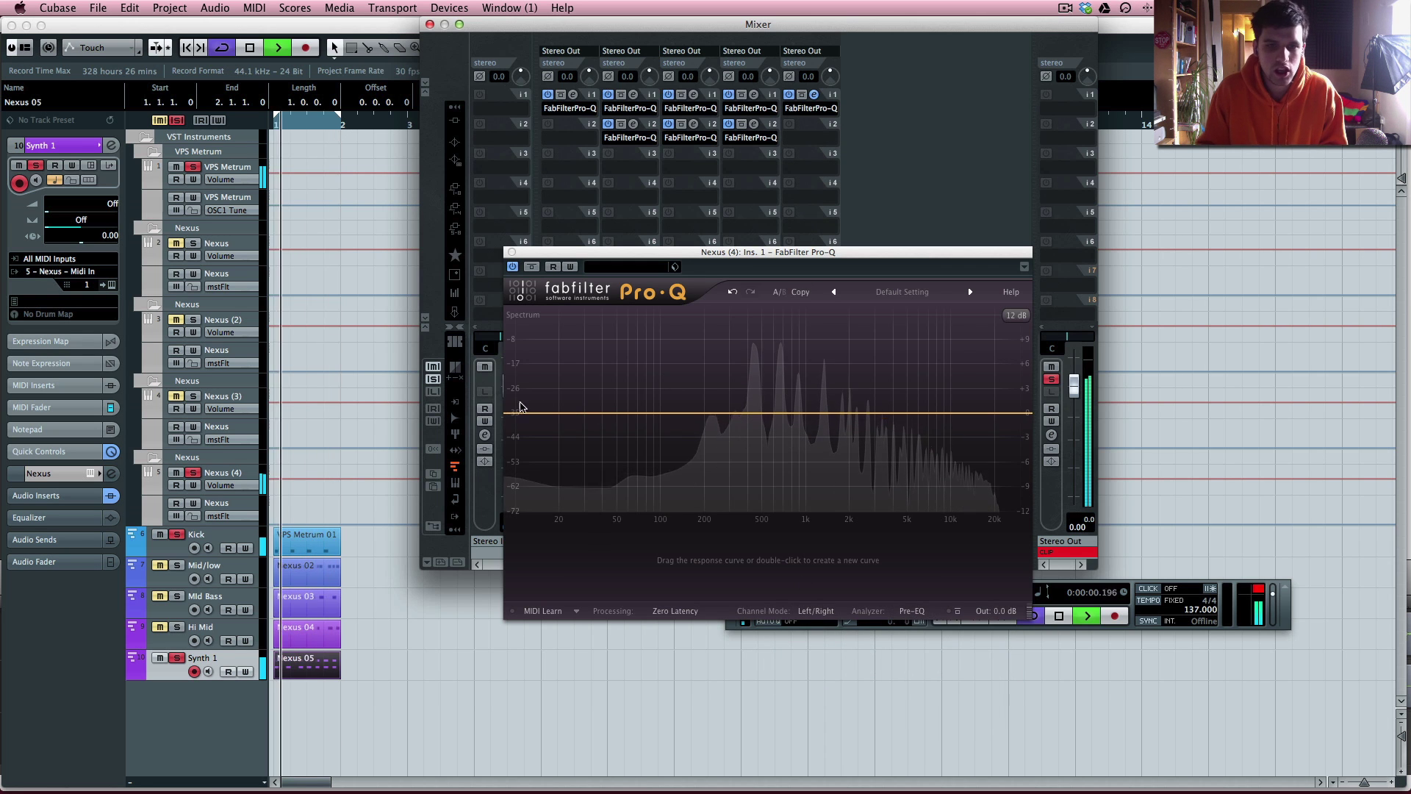
Add a low cut at about 193 Hz and a narrow bell cut at about 656 Hz to the synth's EQ.
{"action": "left_click_drag", "start_coordinate": [517, 414], "coordinate": [710, 410]}
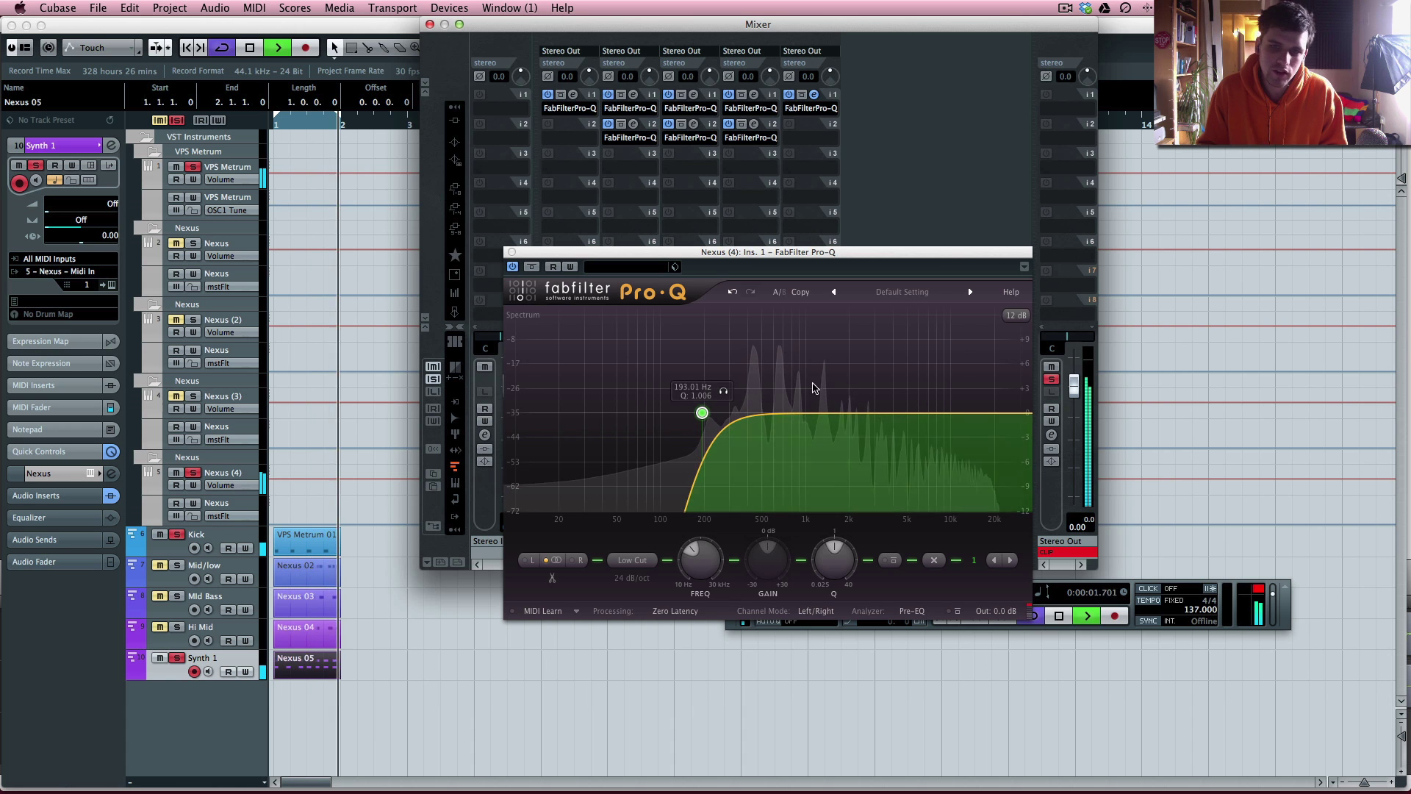
{"action": "left_click", "coordinate": [911, 610]}
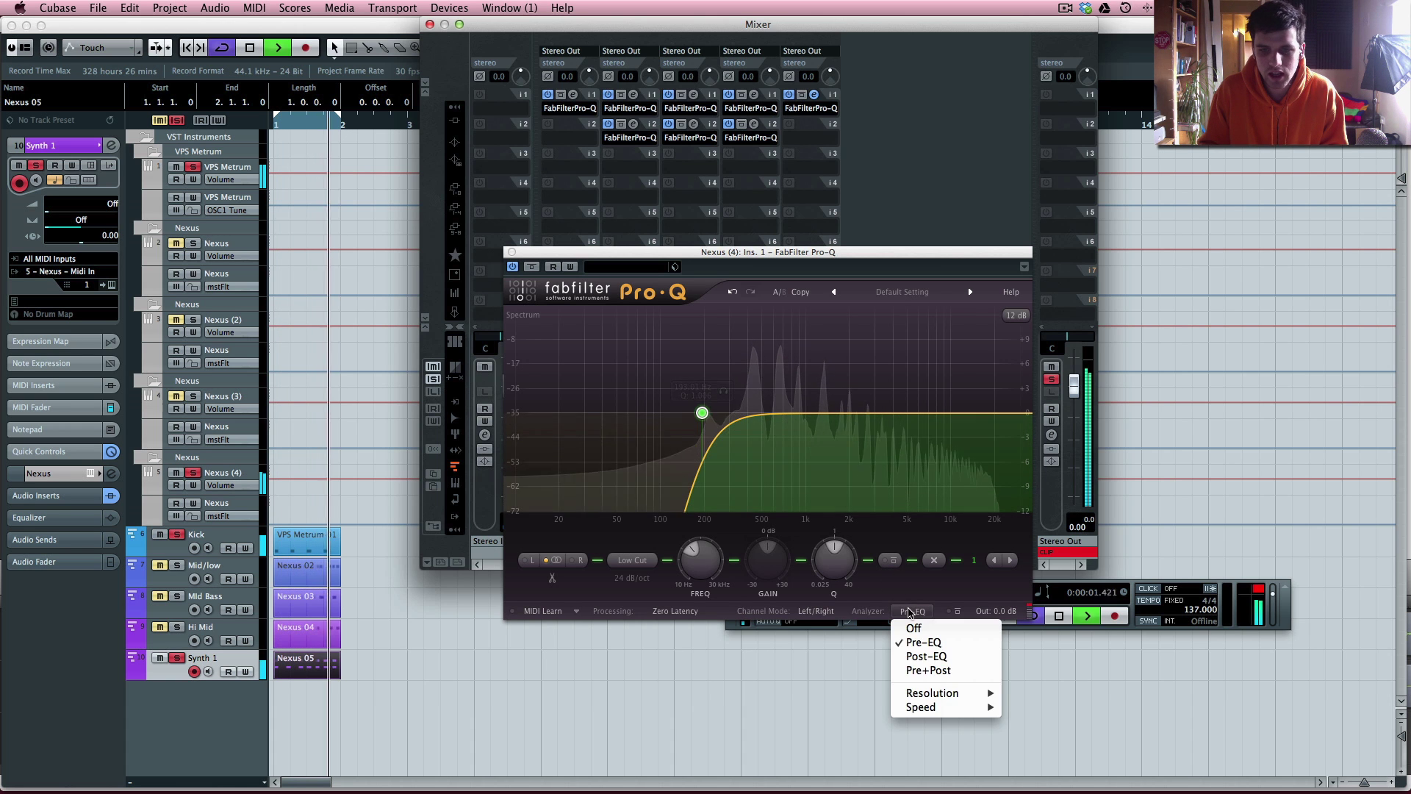
{"action": "double_click", "coordinate": [778, 404]}
{"action": "left_click_drag", "start_coordinate": [836, 557], "coordinate": [836, 507]}
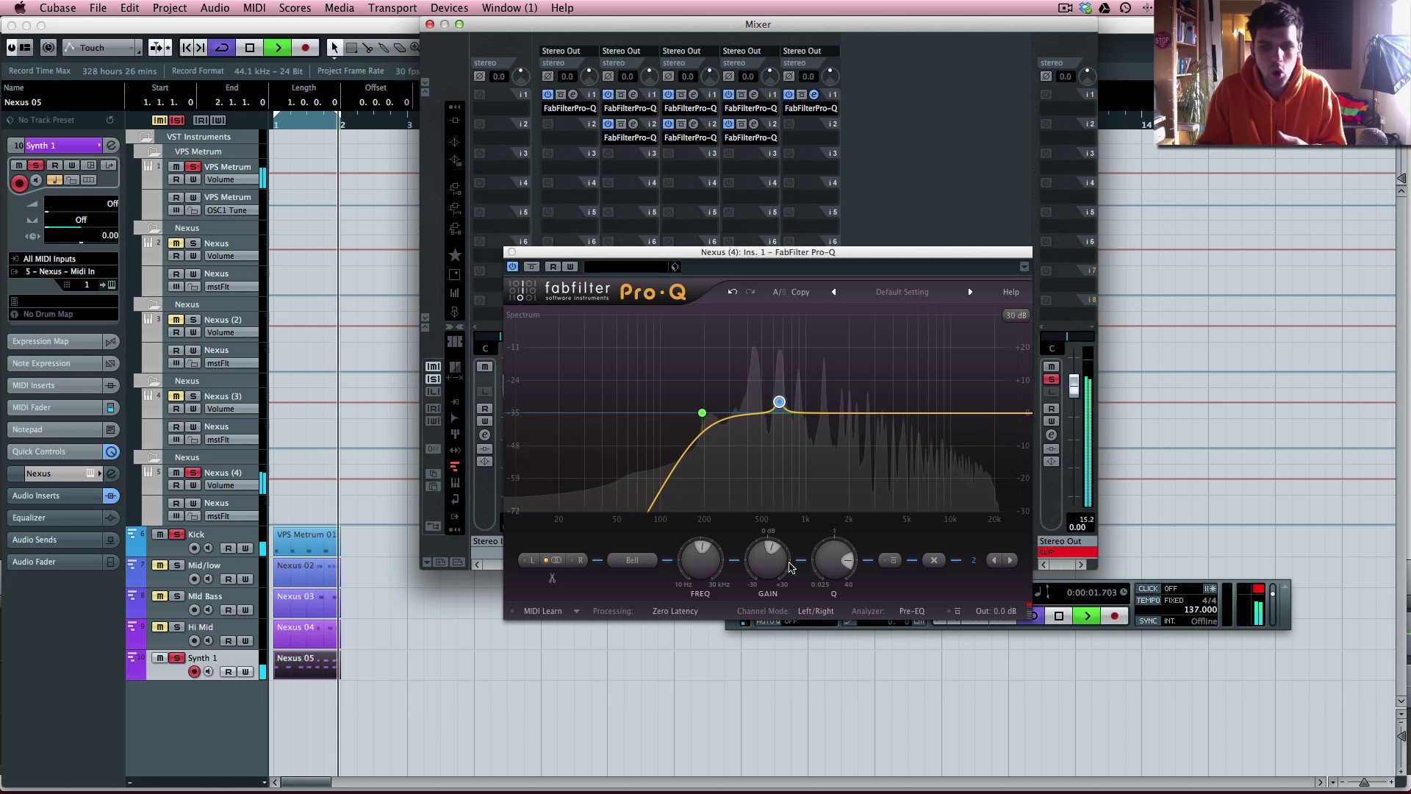
{"action": "mouse_move", "coordinate": [777, 555]}
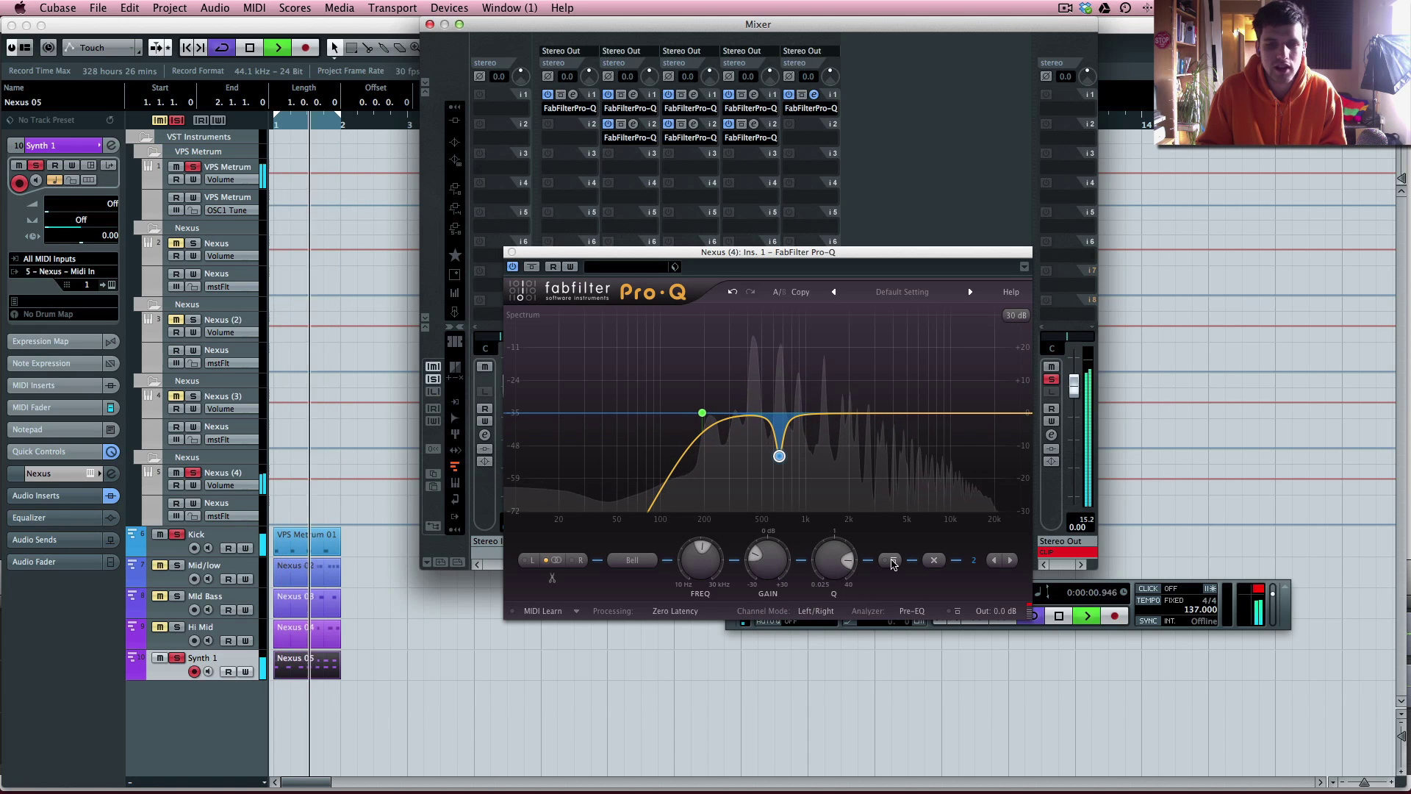
Compare the sound with the 656 Hz EQ band repeatedly bypassed and re-enabled.
{"action": "left_click", "coordinate": [892, 561]}
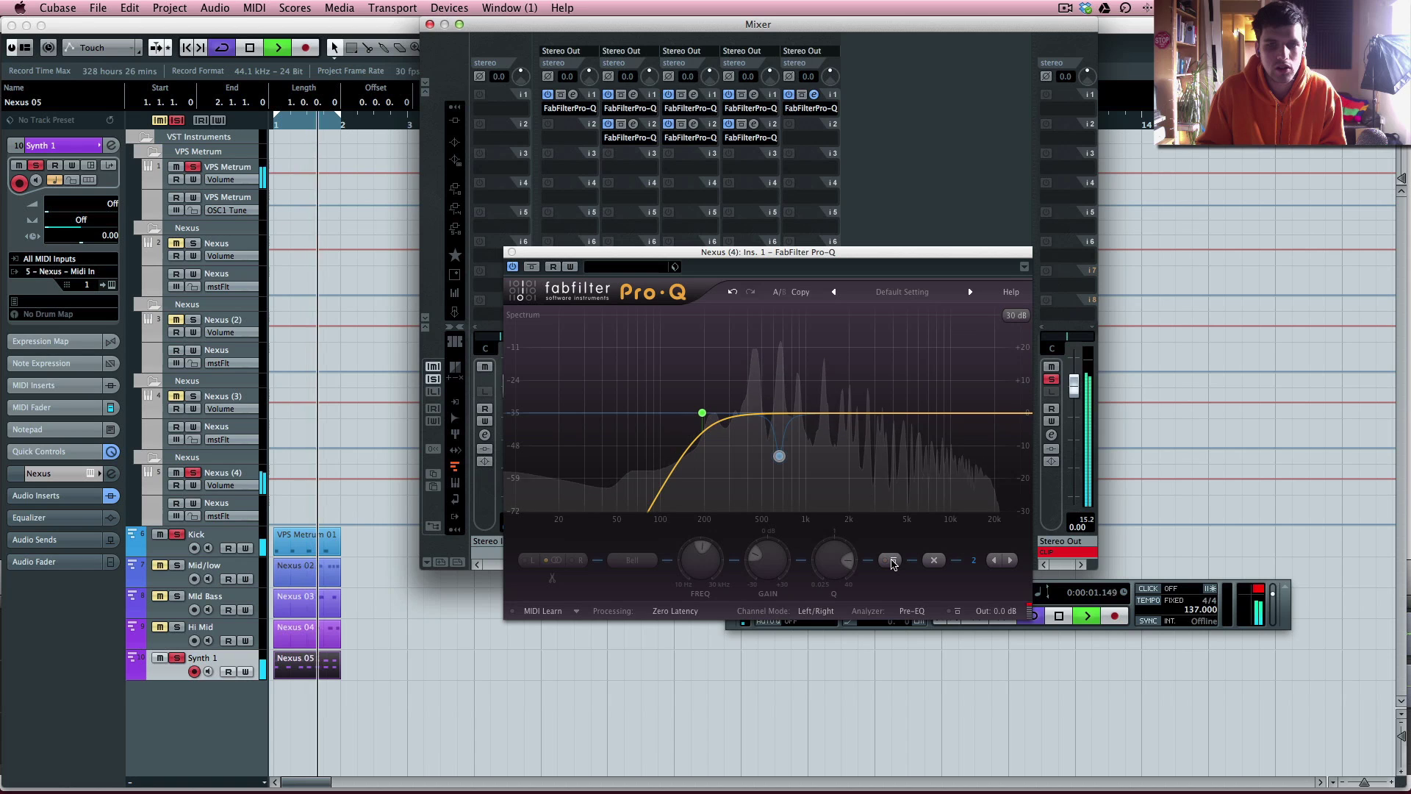
{"action": "left_click", "coordinate": [891, 561]}
{"action": "left_click", "coordinate": [892, 561]}
{"action": "left_click", "coordinate": [891, 561]}
{"action": "left_click", "coordinate": [891, 562]}
{"action": "left_click", "coordinate": [892, 561]}
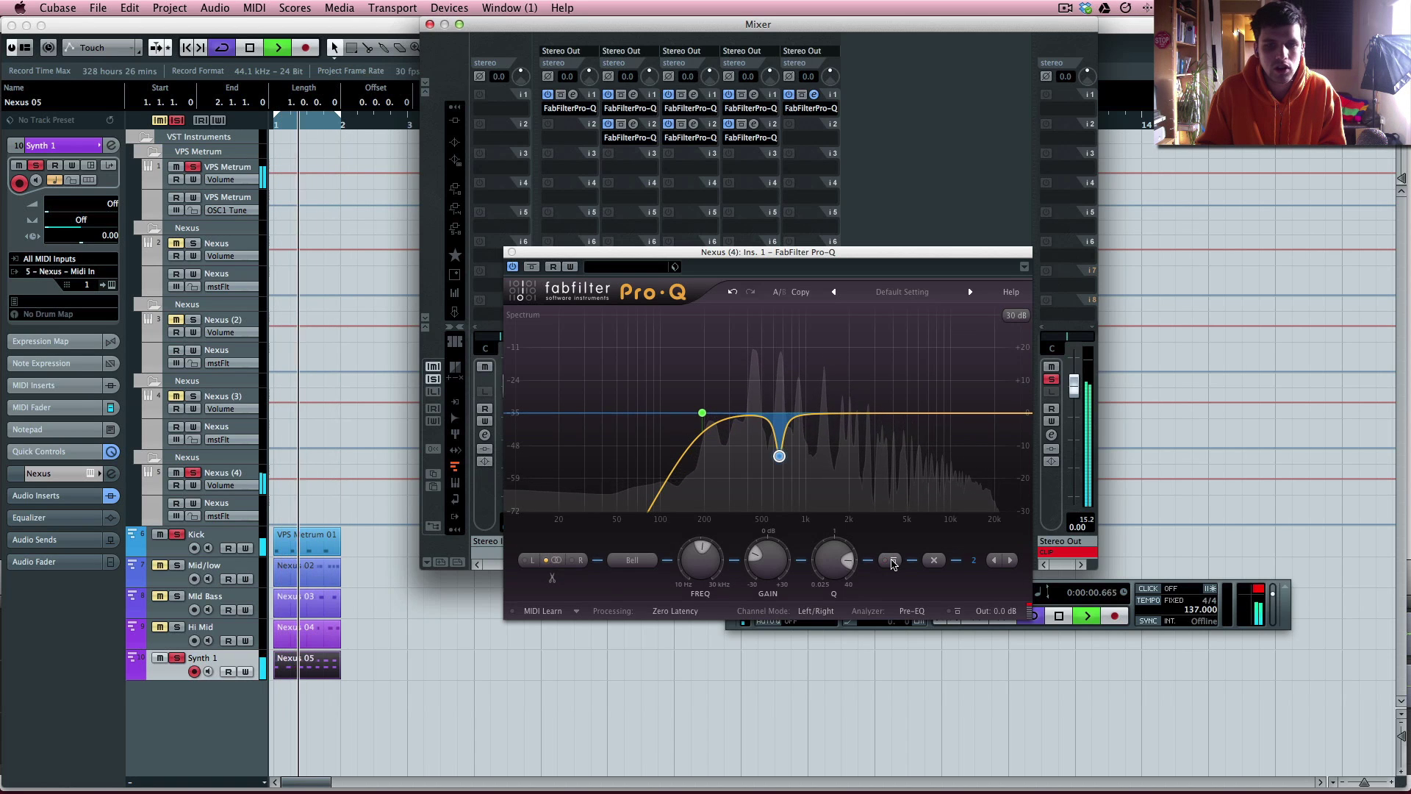
Add a narrow cut of about -10.9 dB at 431 Hz, and narrow the 656 Hz cut with its gain at about -11.6 dB.
{"action": "left_click", "coordinate": [754, 416]}
{"action": "left_click_drag", "start_coordinate": [841, 561], "coordinate": [843, 539]}
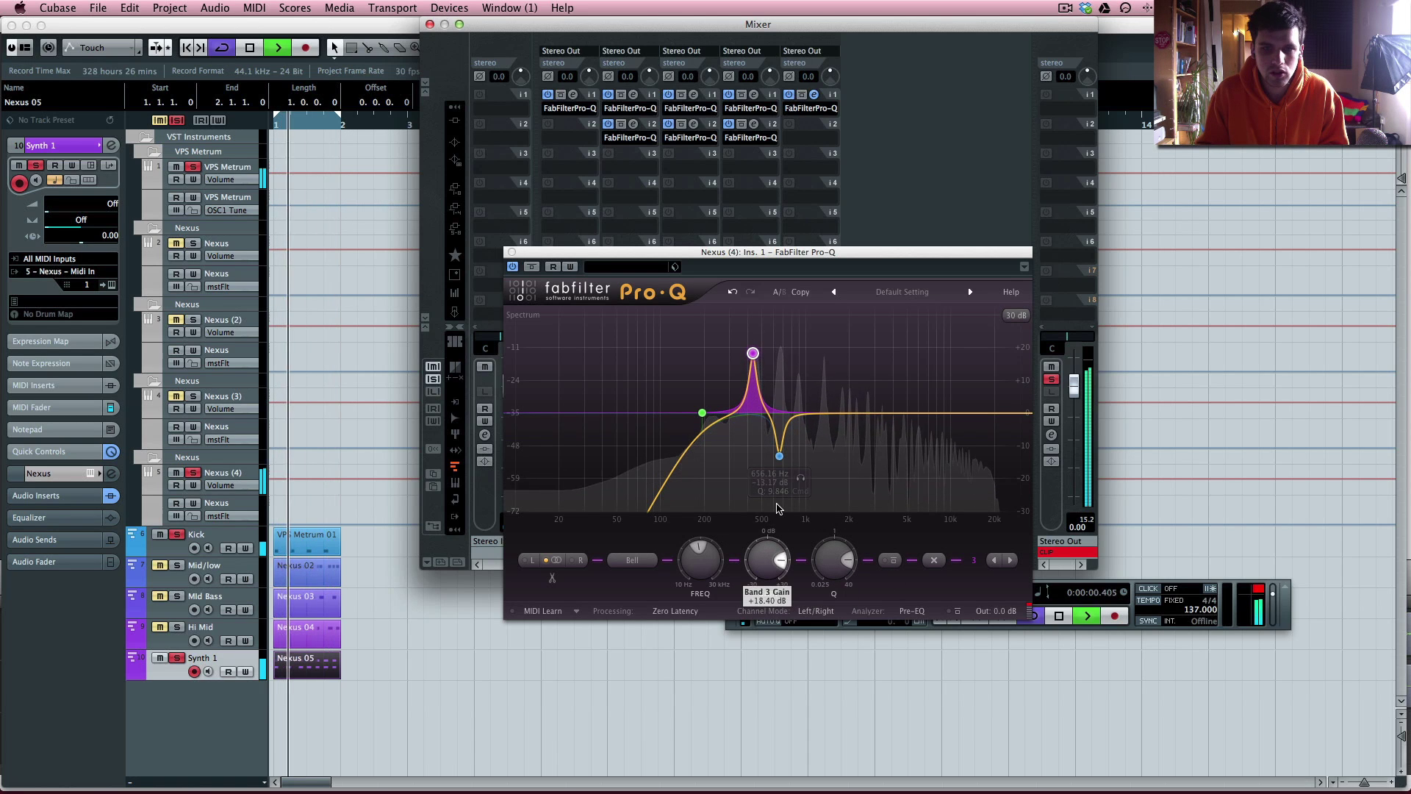
{"action": "left_click_drag", "start_coordinate": [841, 560], "coordinate": [844, 544]}
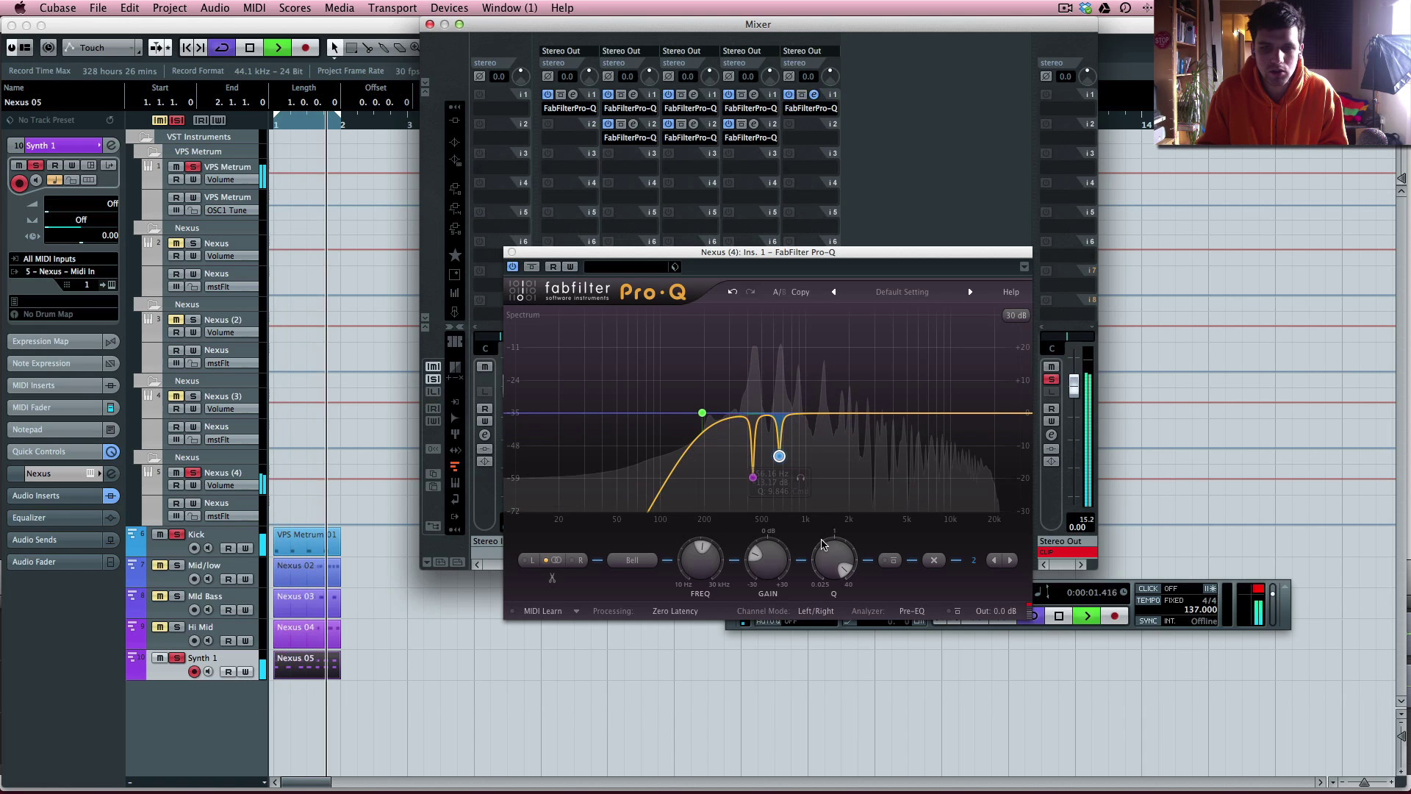
{"action": "left_click_drag", "start_coordinate": [764, 554], "coordinate": [764, 551]}
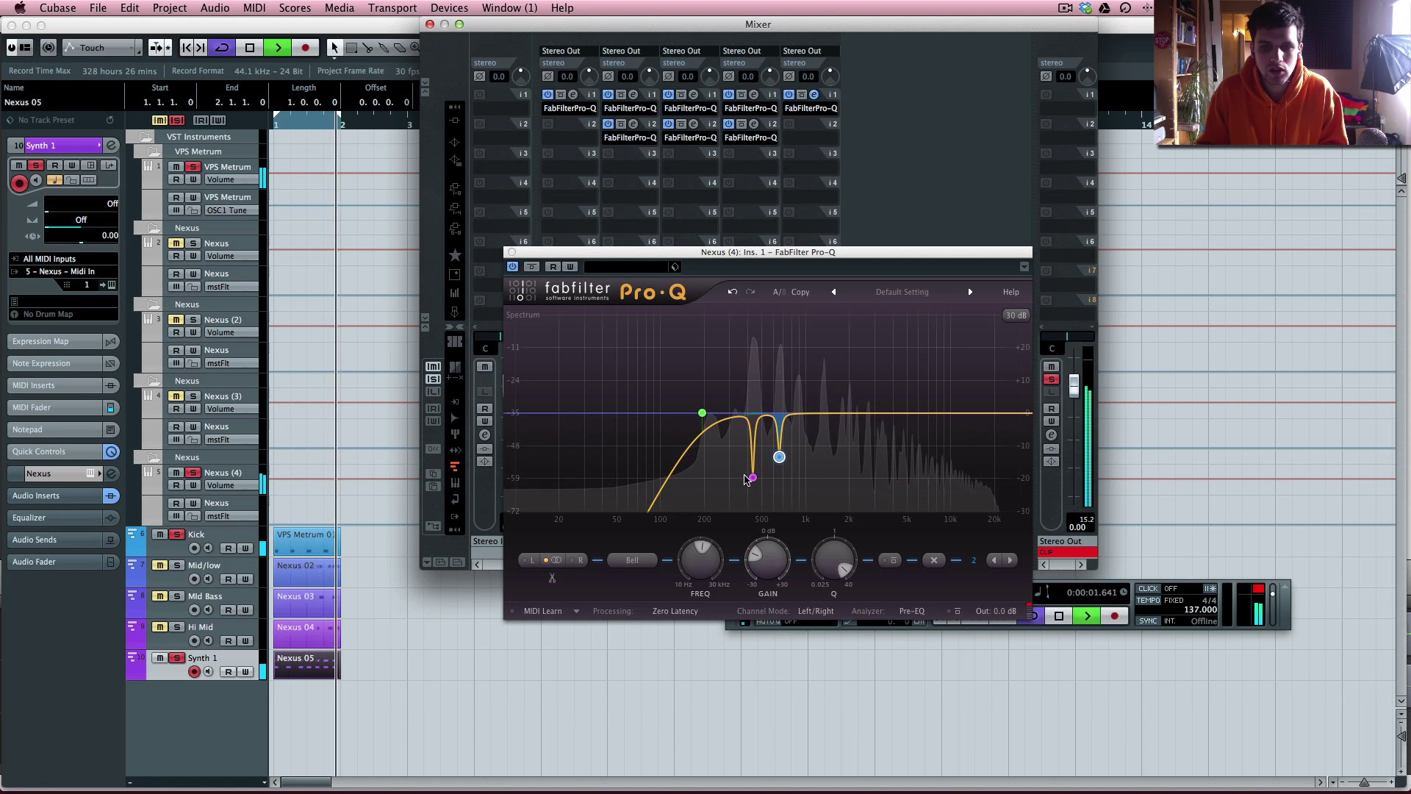
{"action": "left_click", "coordinate": [752, 478]}
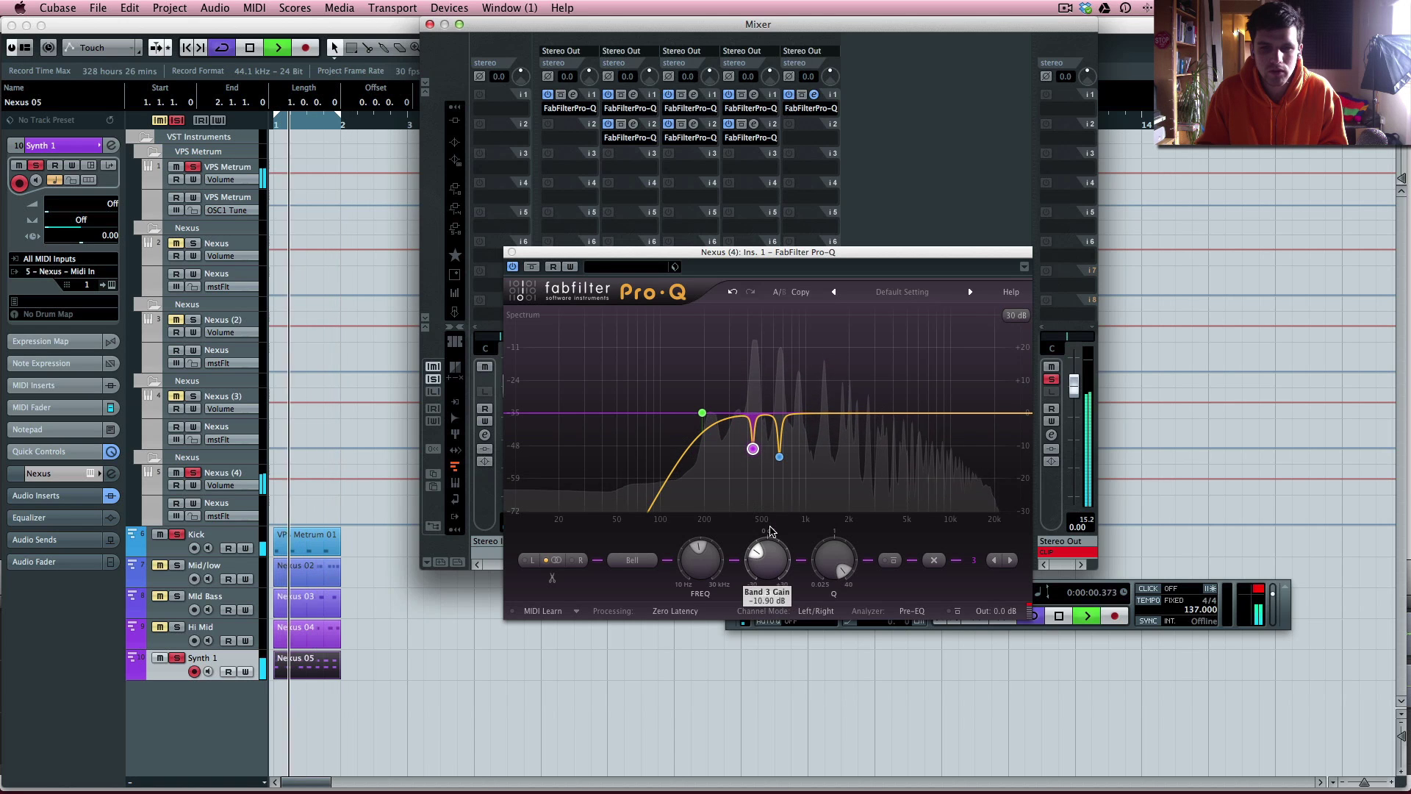
{"action": "left_click_drag", "start_coordinate": [761, 562], "coordinate": [761, 559]}
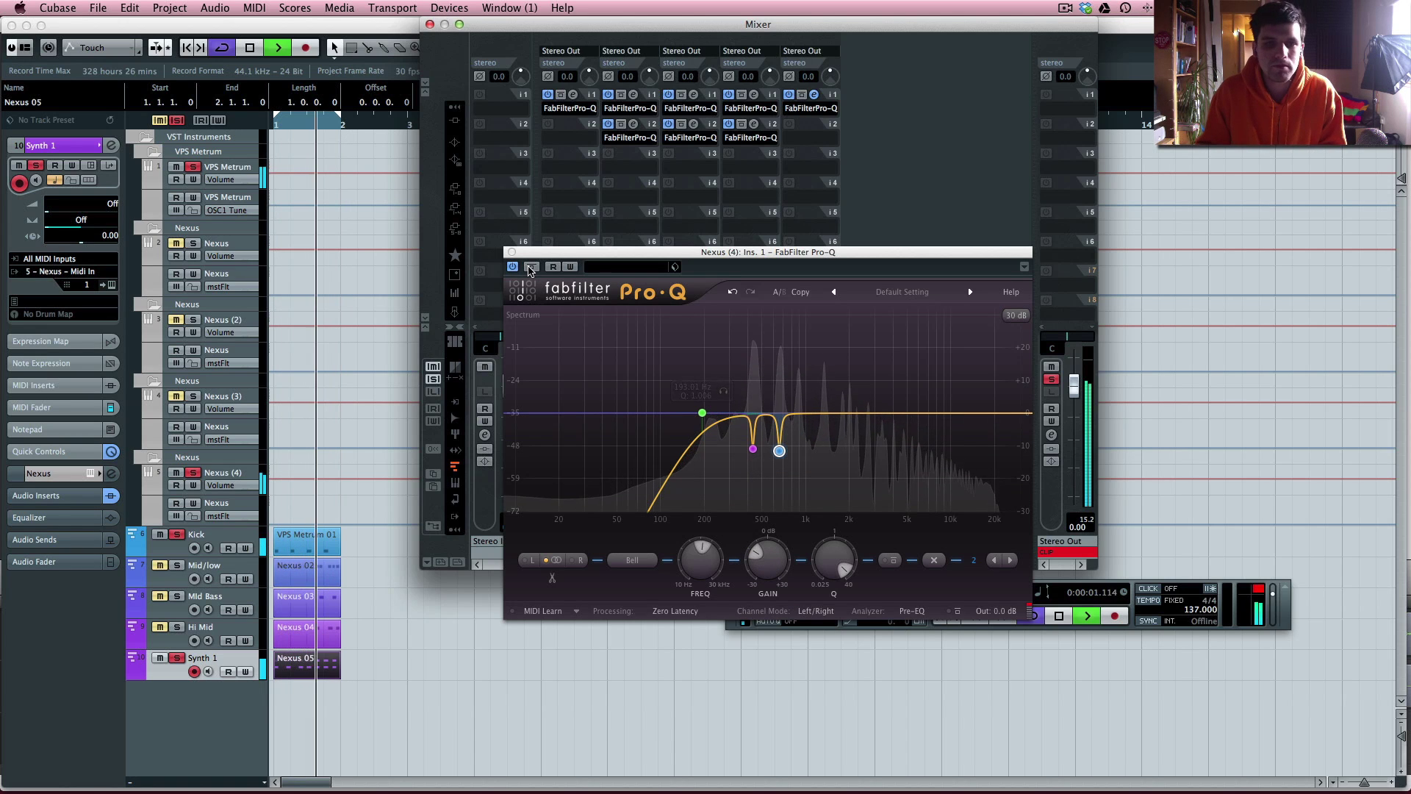
Compare the playing Synth 1 sound with the whole EQ bypassed and active, closing the mixer along the way.
{"action": "left_click", "coordinate": [531, 268]}
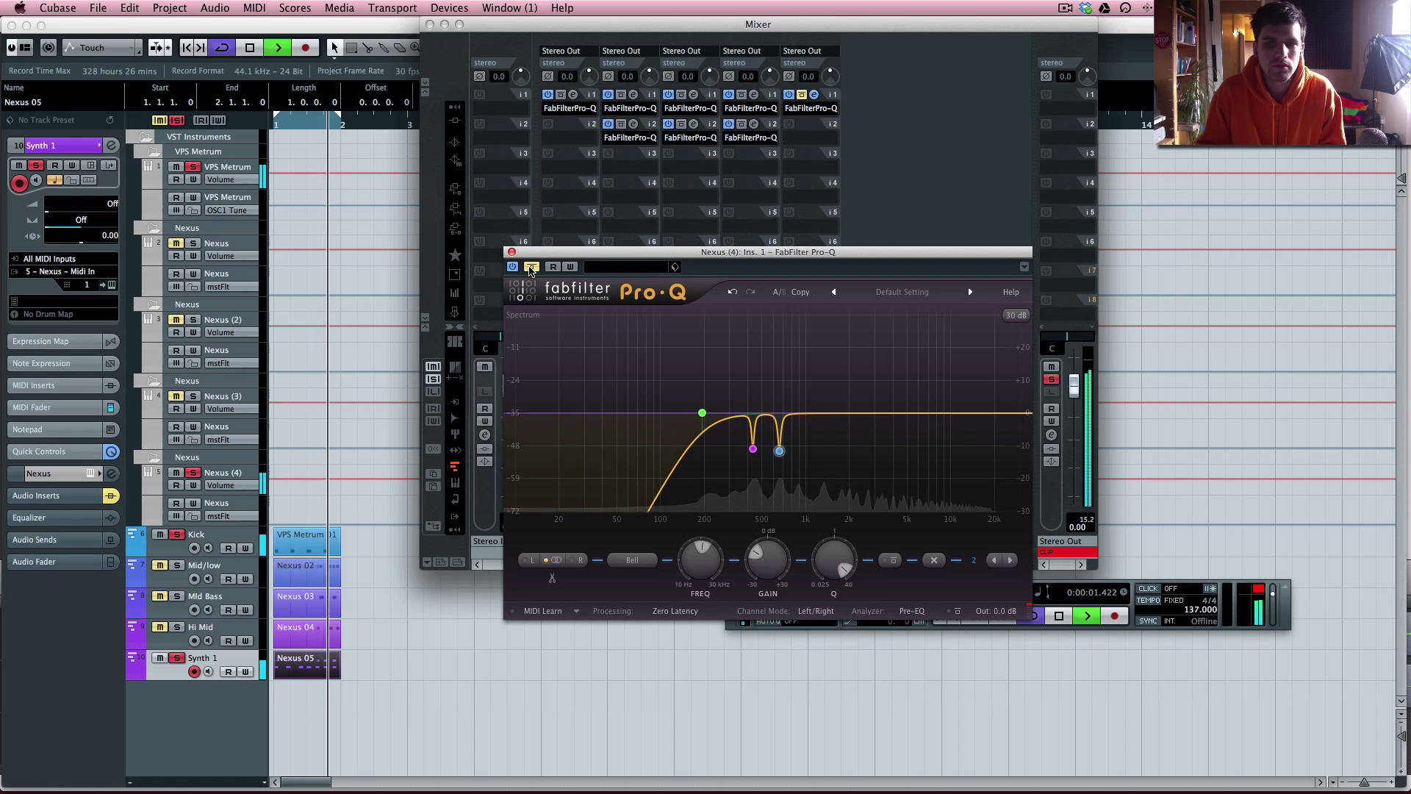
{"action": "left_click", "coordinate": [531, 268]}
{"action": "key", "text": "space"}
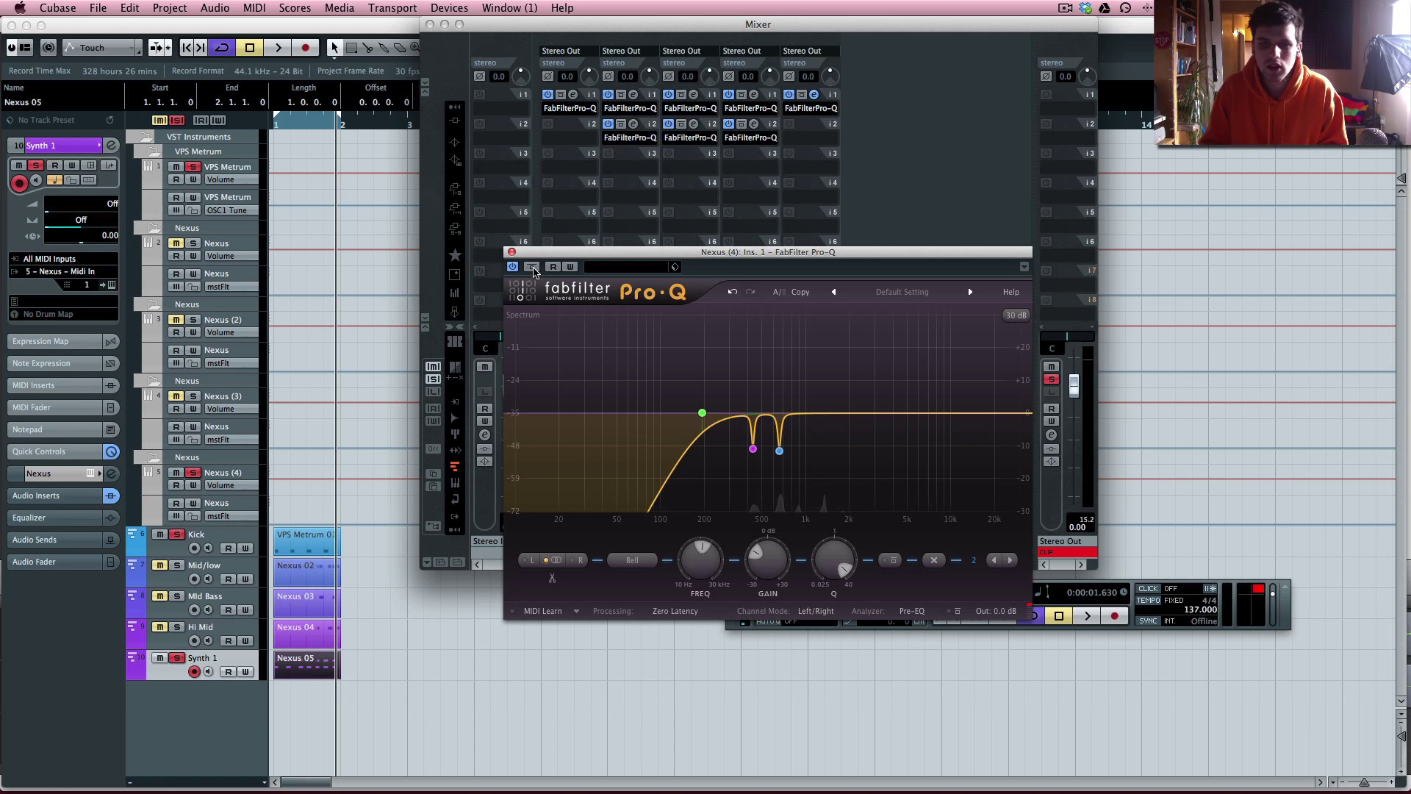
{"action": "key", "text": "space"}
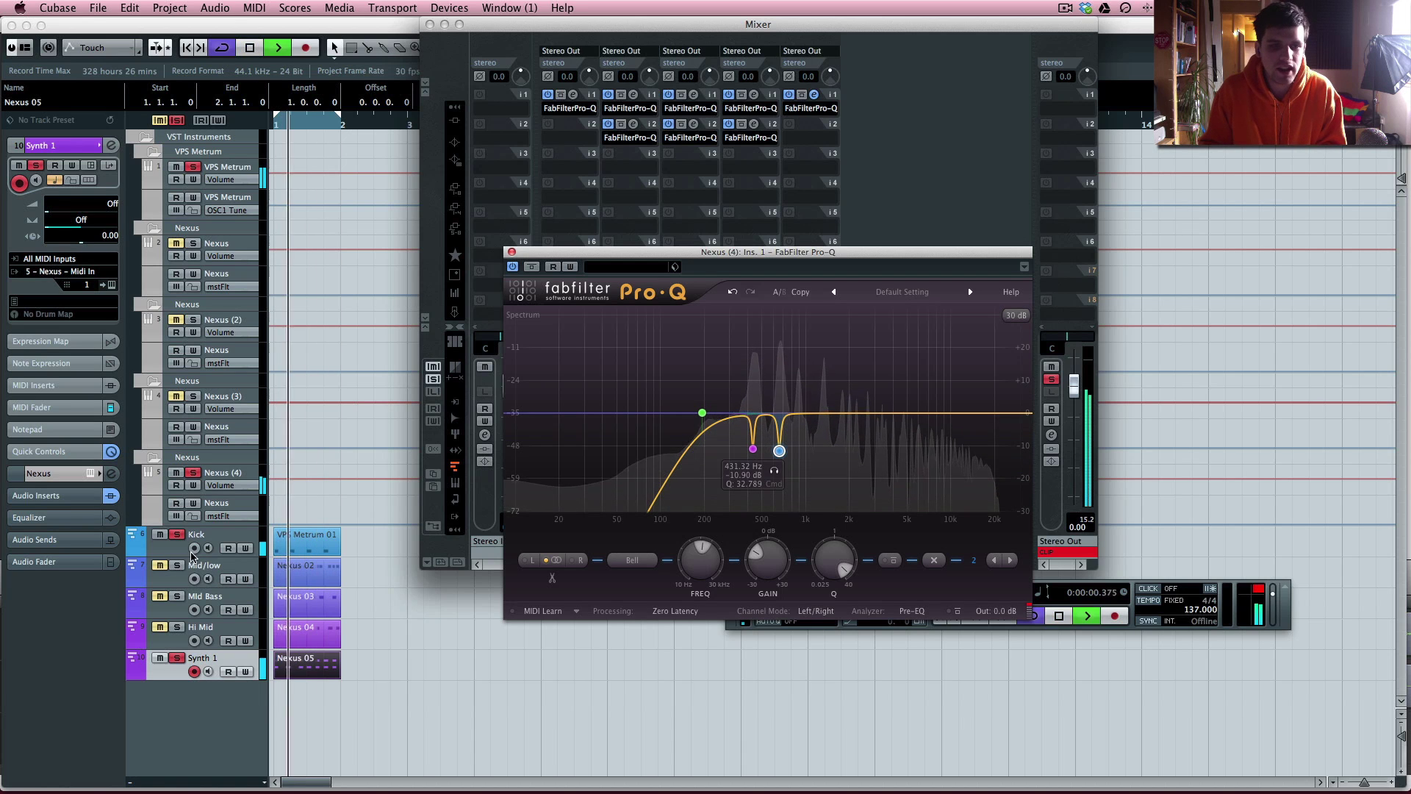
{"action": "key", "text": "F3"}
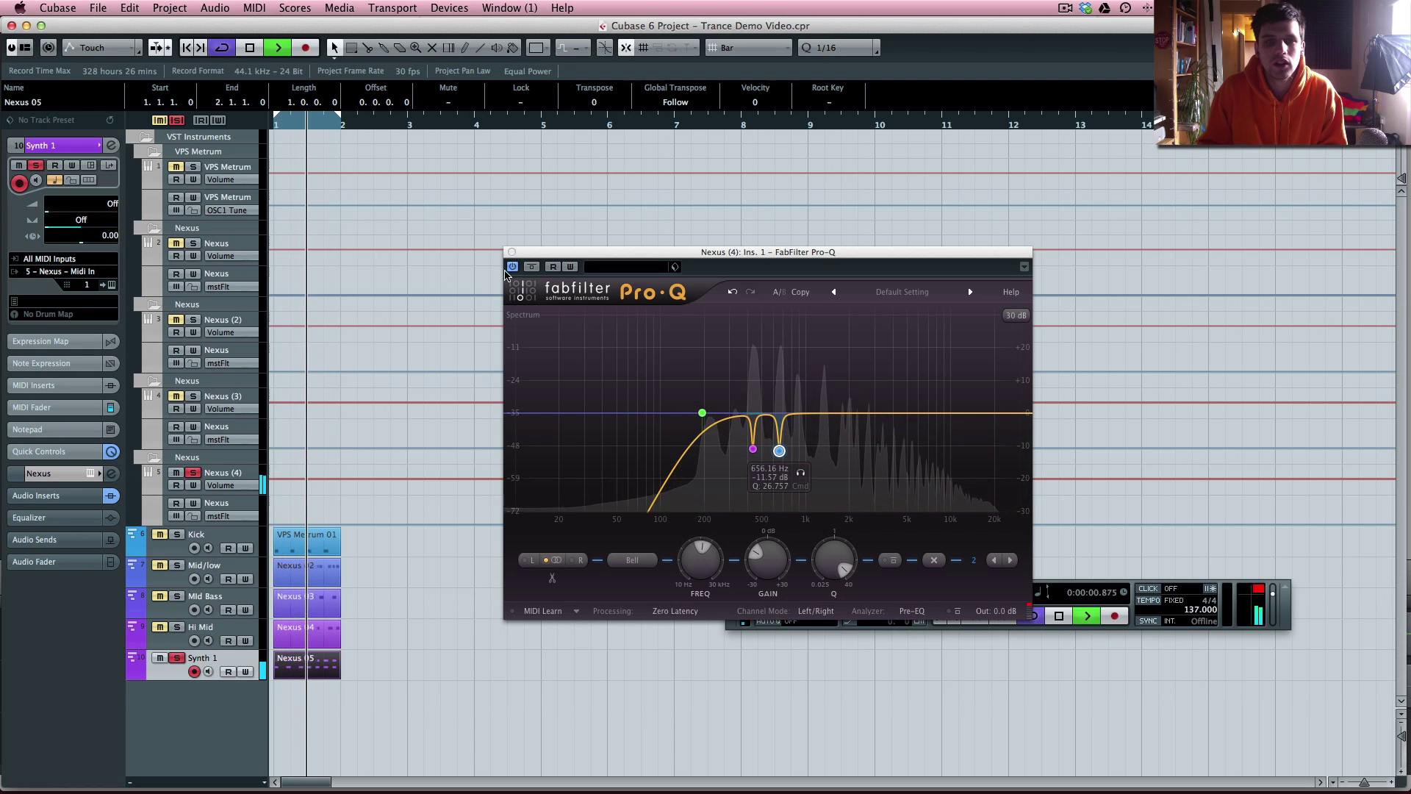
{"action": "left_click", "coordinate": [532, 267]}
{"action": "left_click", "coordinate": [532, 267]}
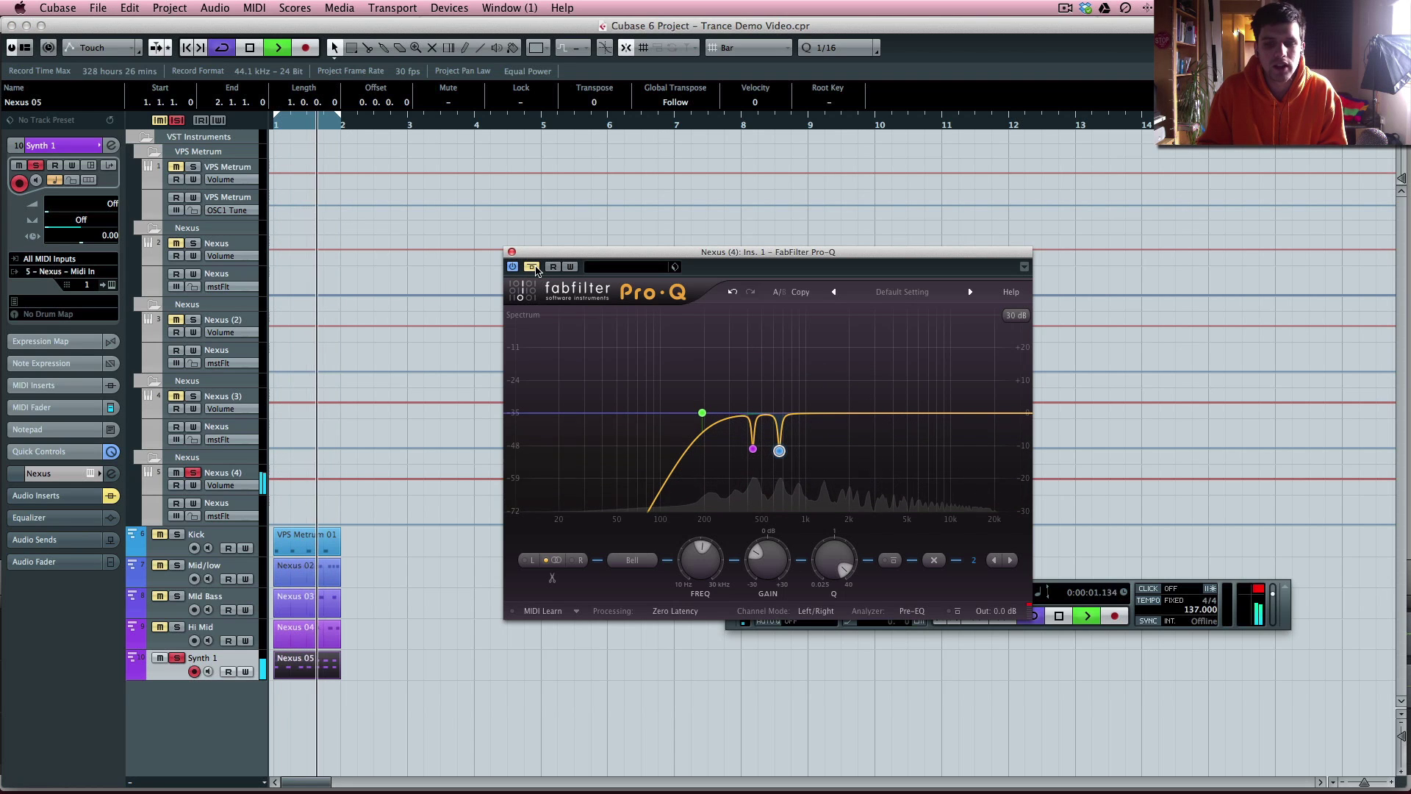
Add a gentle high shelf boost to the synth's EQ, close the plug-in window and stop playback.
{"action": "double_click", "coordinate": [948, 411]}
{"action": "left_click_drag", "start_coordinate": [948, 411], "coordinate": [893, 401]}
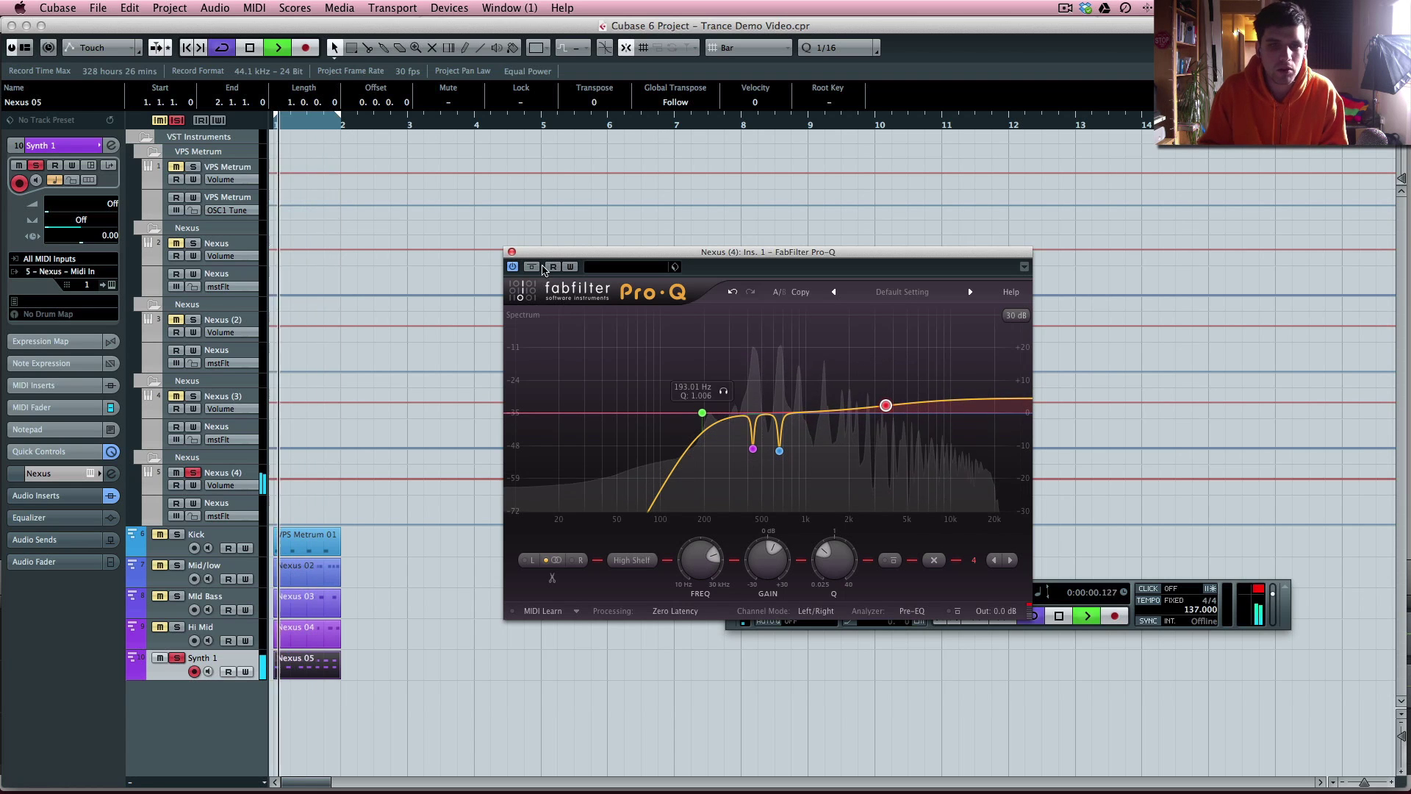
{"action": "left_click", "coordinate": [513, 253]}
{"action": "key", "text": "space"}
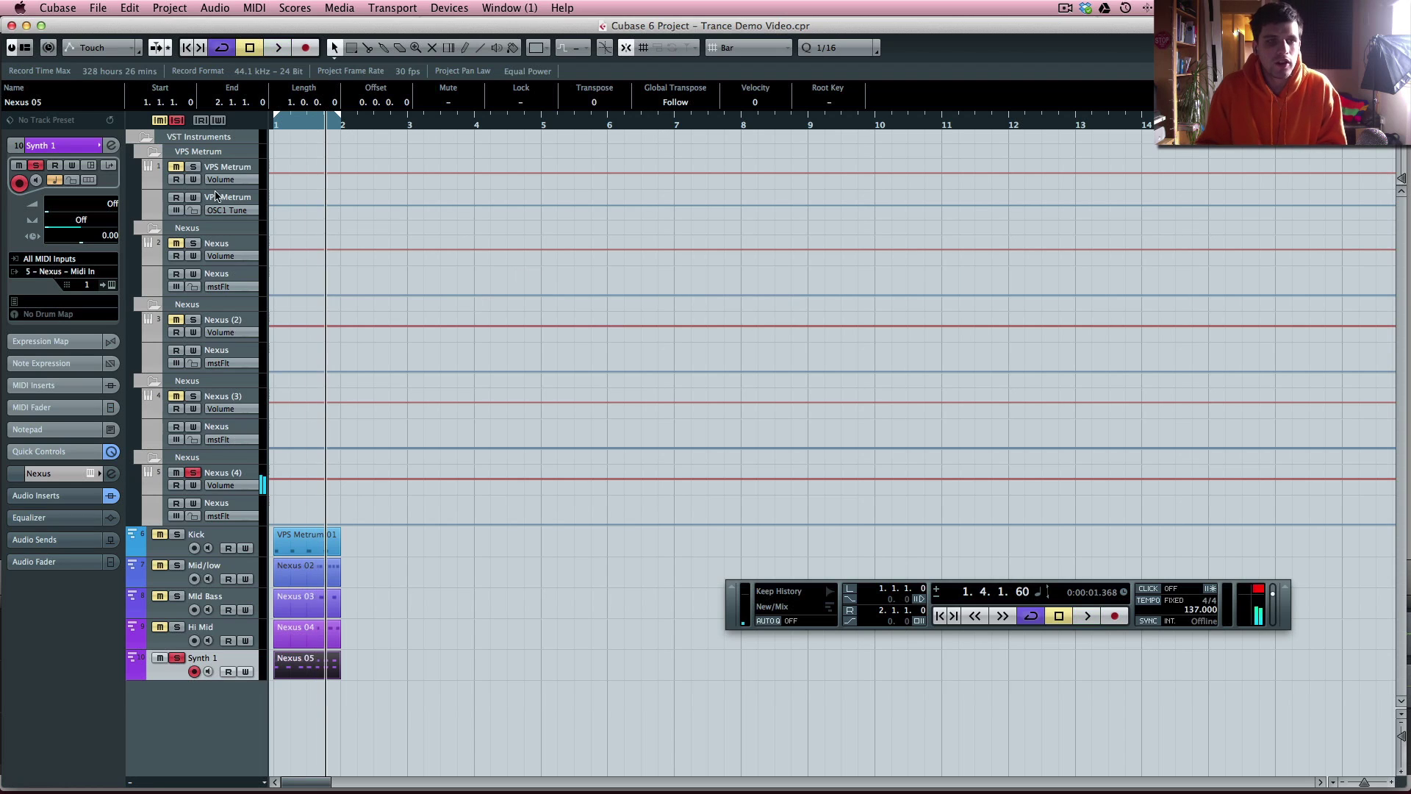
Clear all solos, play the full loop and lower the synth EQ's low cut to about 156 Hz.
{"action": "left_click", "coordinate": [176, 121]}
{"action": "key", "text": "space"}
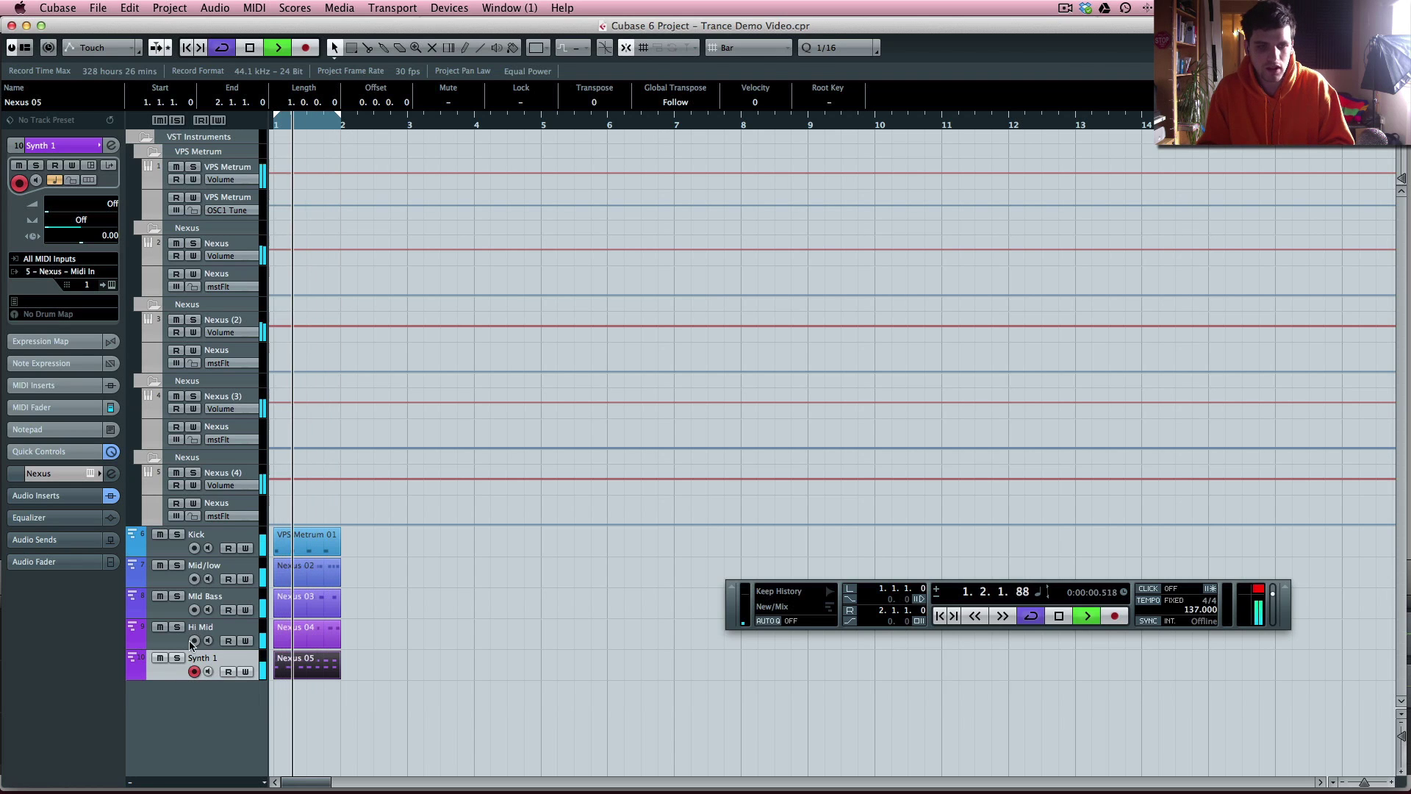
{"action": "key", "text": "F3"}
{"action": "left_click", "coordinate": [815, 95]}
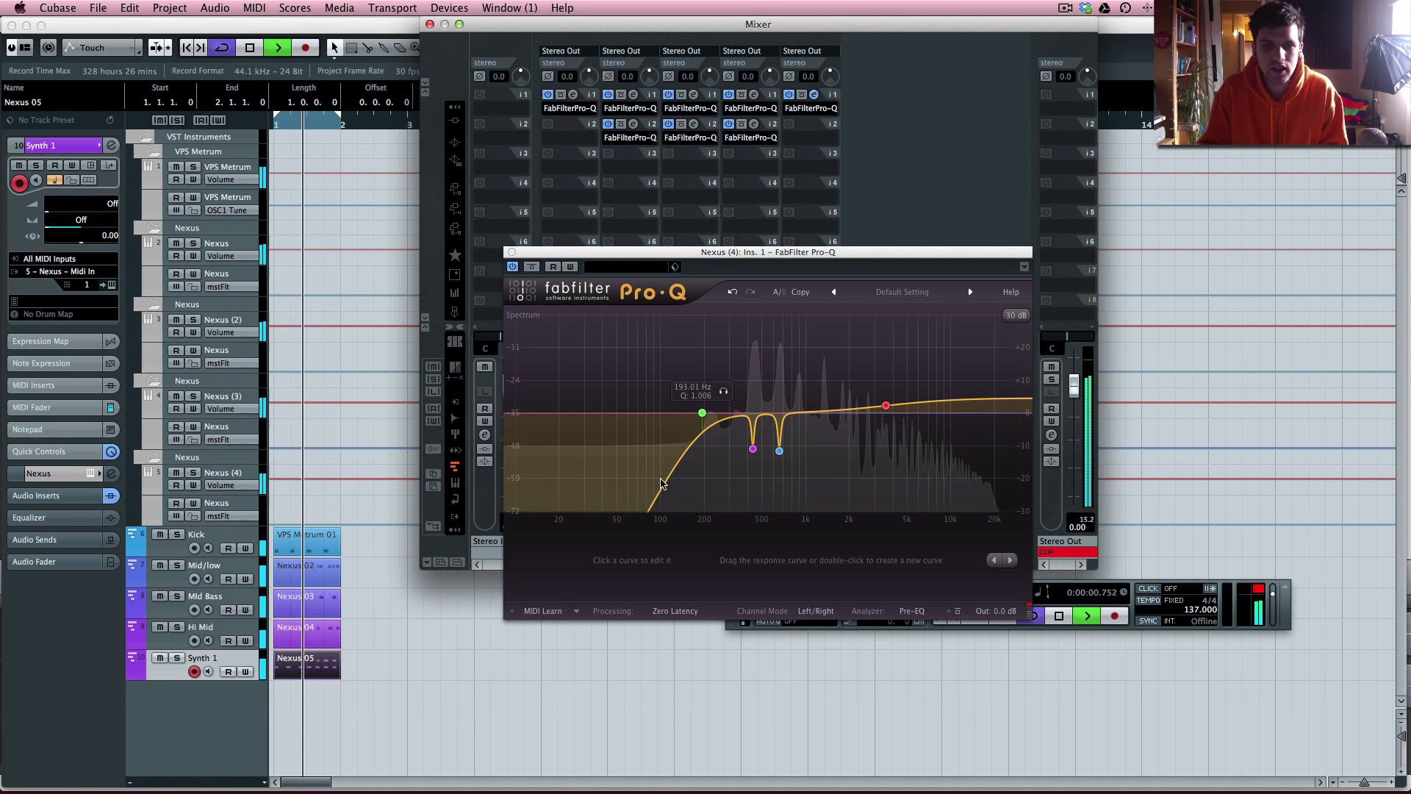
{"action": "mouse_move", "coordinate": [683, 413]}
{"action": "left_mouse_down"}
{"action": "mouse_move", "coordinate": [664, 409]}
{"action": "mouse_move", "coordinate": [687, 412]}
{"action": "left_mouse_up"}
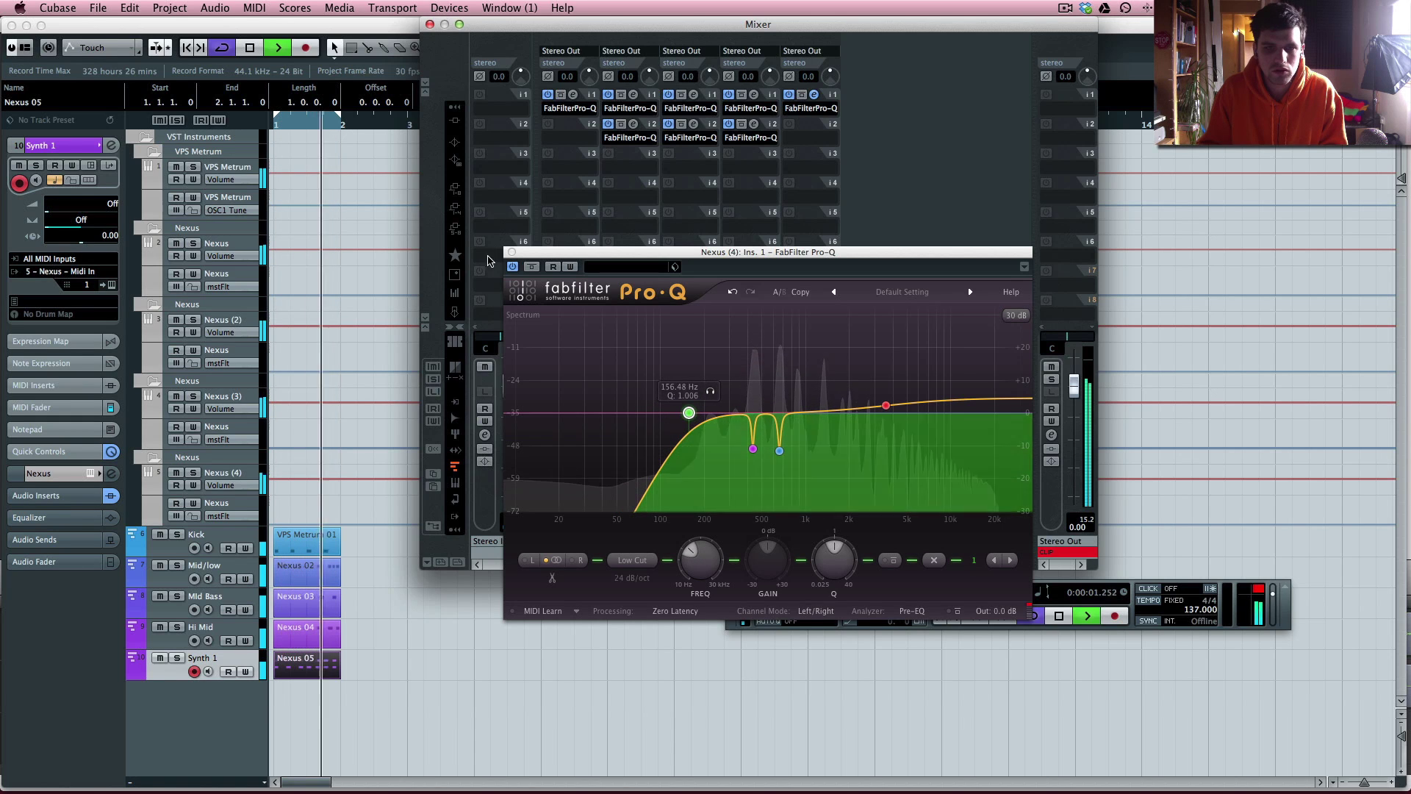
{"action": "left_click", "coordinate": [512, 252]}
Duplicate the A4 notes of the Synth 1 part one octave down to A3 and play the result.
{"action": "left_click", "coordinate": [318, 669]}
{"action": "double_click", "coordinate": [318, 670]}
{"action": "key", "text": "space"}
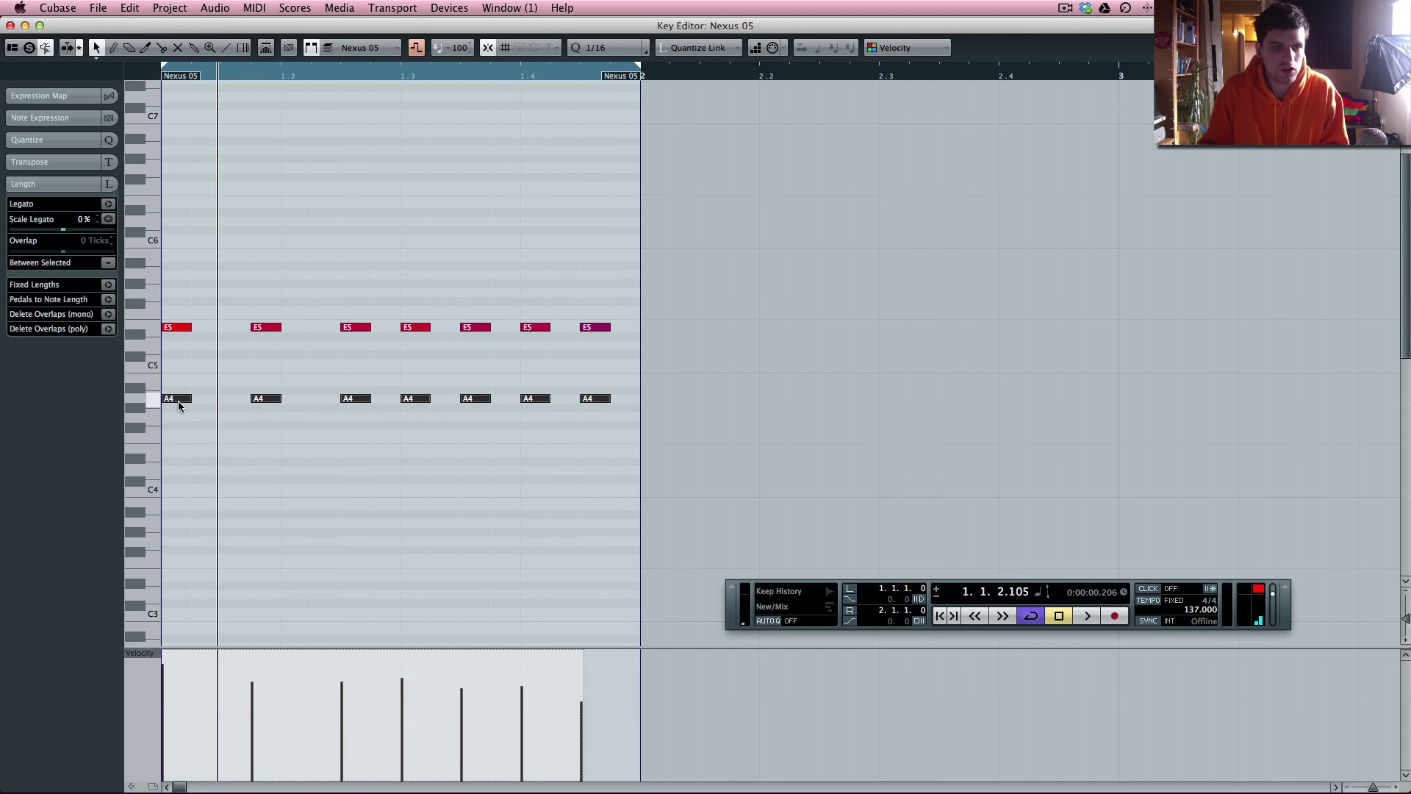
{"action": "left_click_drag", "start_coordinate": [179, 404], "coordinate": [190, 525]}
{"action": "key", "text": "space"}
{"action": "scroll", "coordinate": [189, 520], "scroll_direction": "down", "scroll_amount": 1}
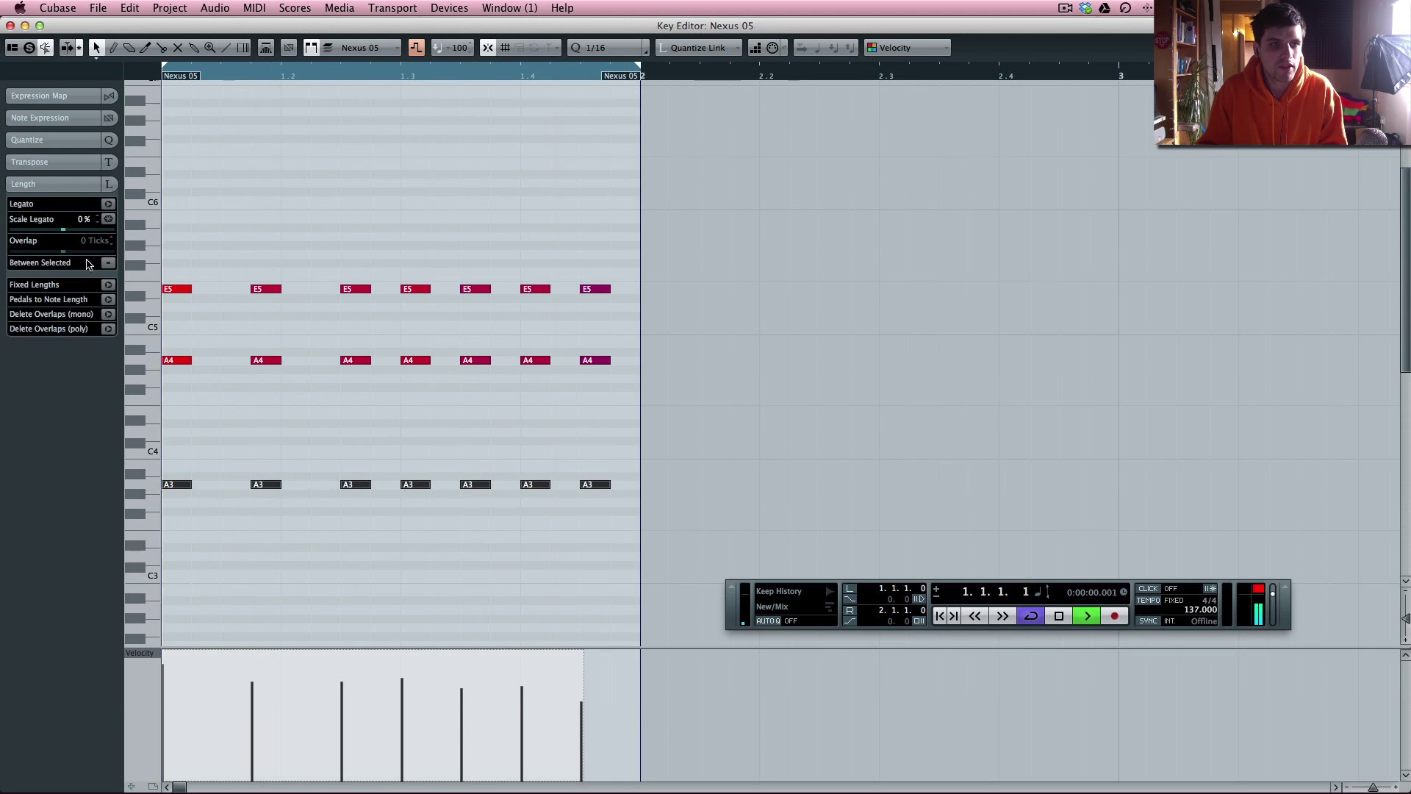
Shorten all notes of the Synth 1 part to 1/32 using a 1/32 quantize grid, and restore the grid to 1/16.
{"action": "key", "text": "super+a"}
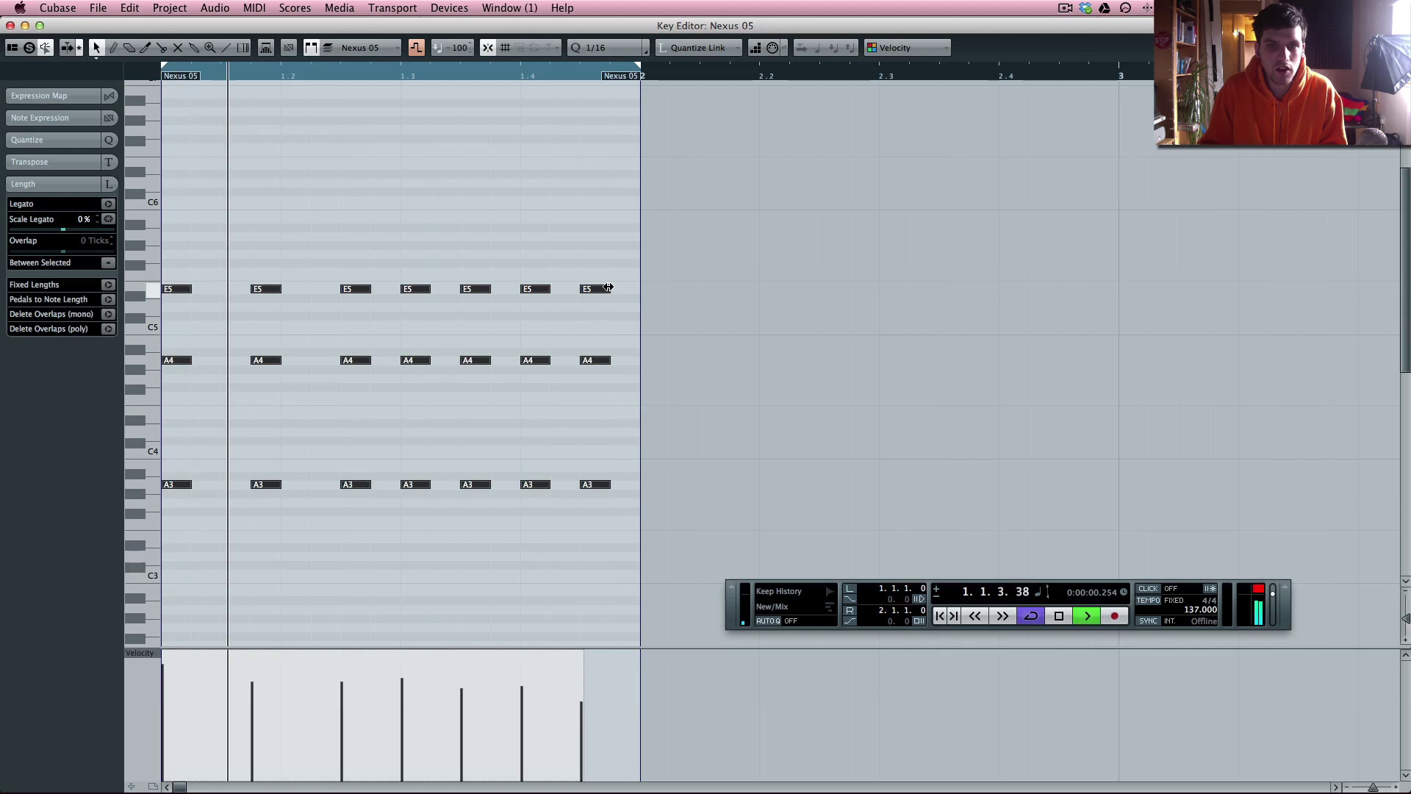
{"action": "left_click_drag", "start_coordinate": [607, 287], "coordinate": [594, 288]}
{"action": "left_click", "coordinate": [612, 48]}
{"action": "left_click", "coordinate": [610, 60]}
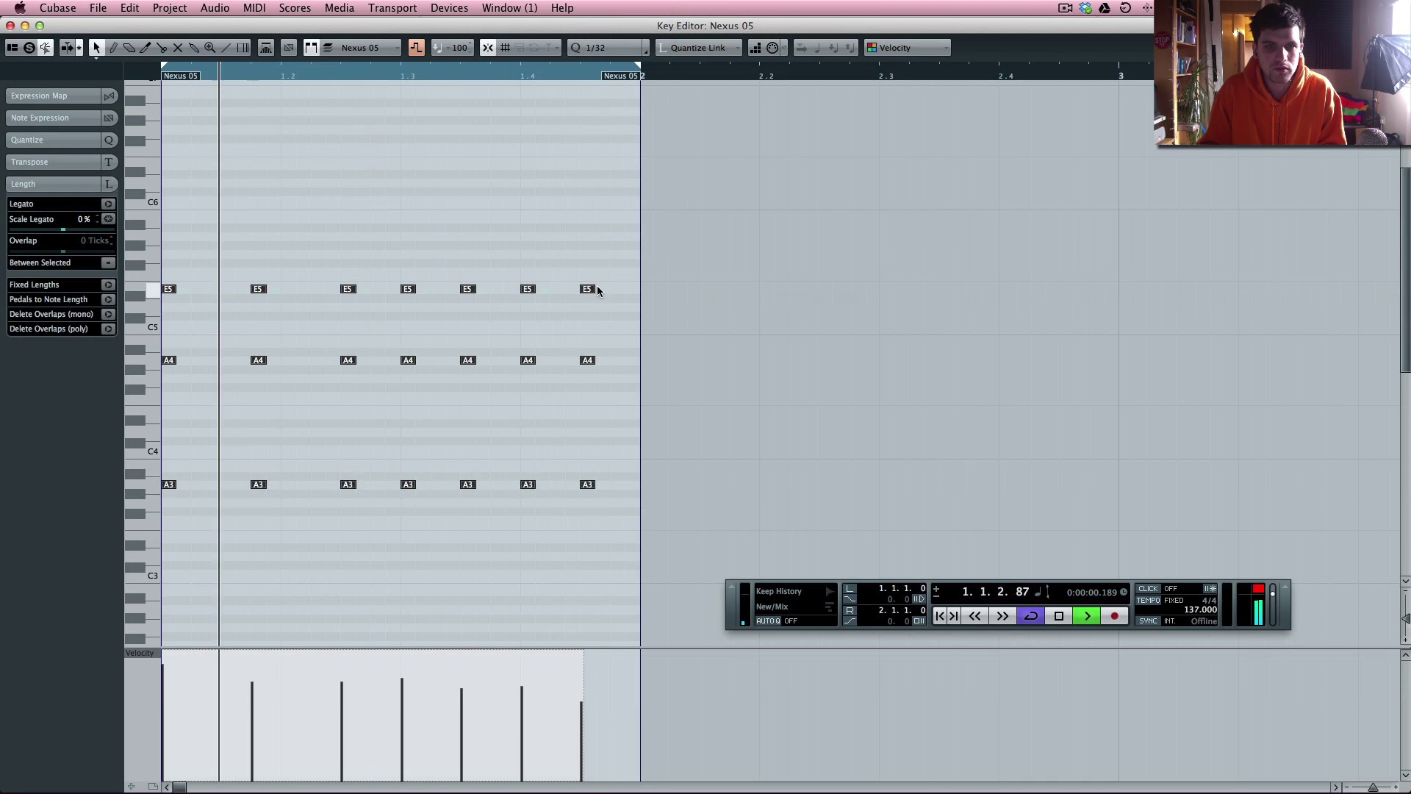
{"action": "left_click", "coordinate": [606, 48]}
{"action": "left_click", "coordinate": [605, 33]}
{"action": "left_click", "coordinate": [614, 328]}
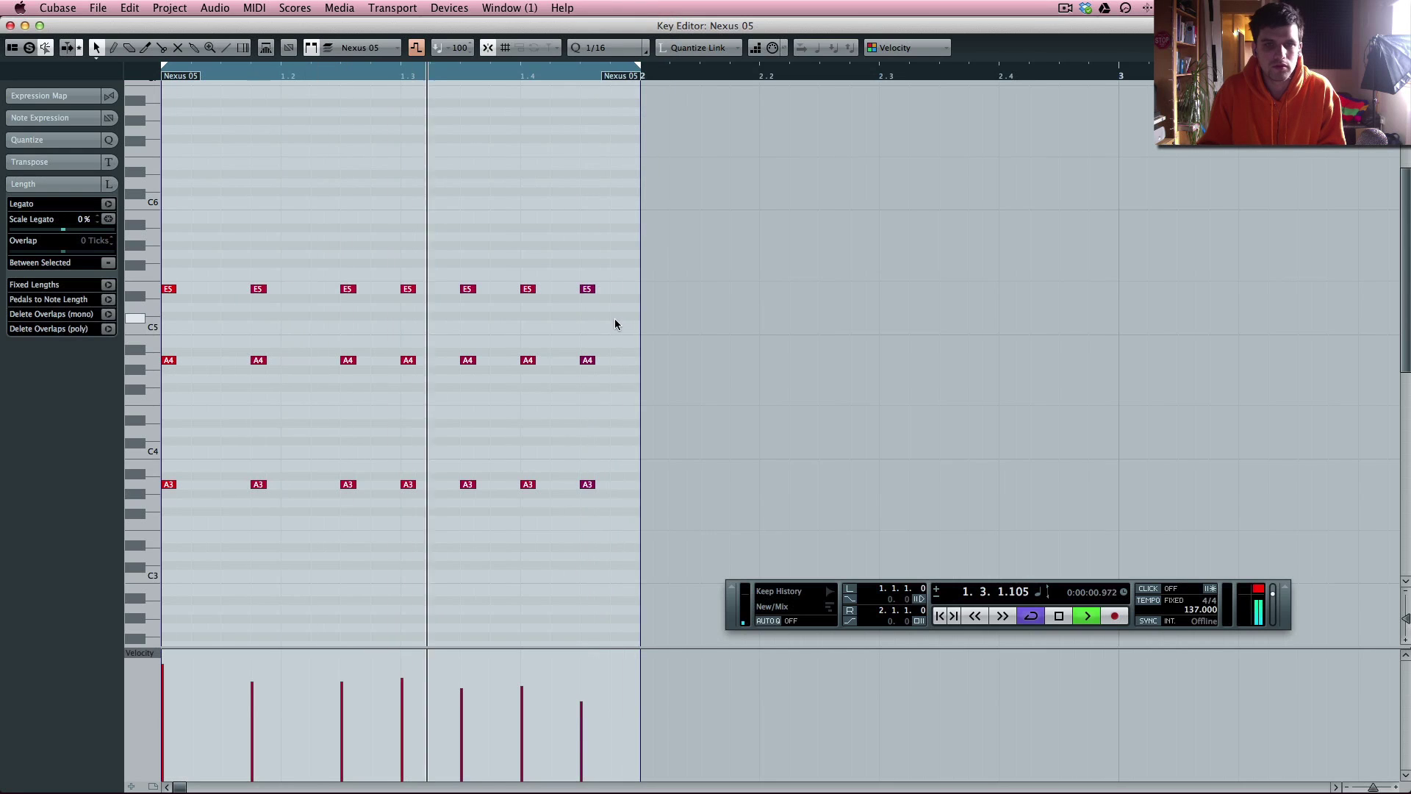
Select the upper E5 notes, return to the project window and audition the loop with all tracks.
{"action": "key", "text": "space"}
{"action": "left_click_drag", "start_coordinate": [645, 269], "coordinate": [152, 303]}
{"action": "key", "text": "Return"}
{"action": "key", "text": "period"}
{"action": "key", "text": "space"}
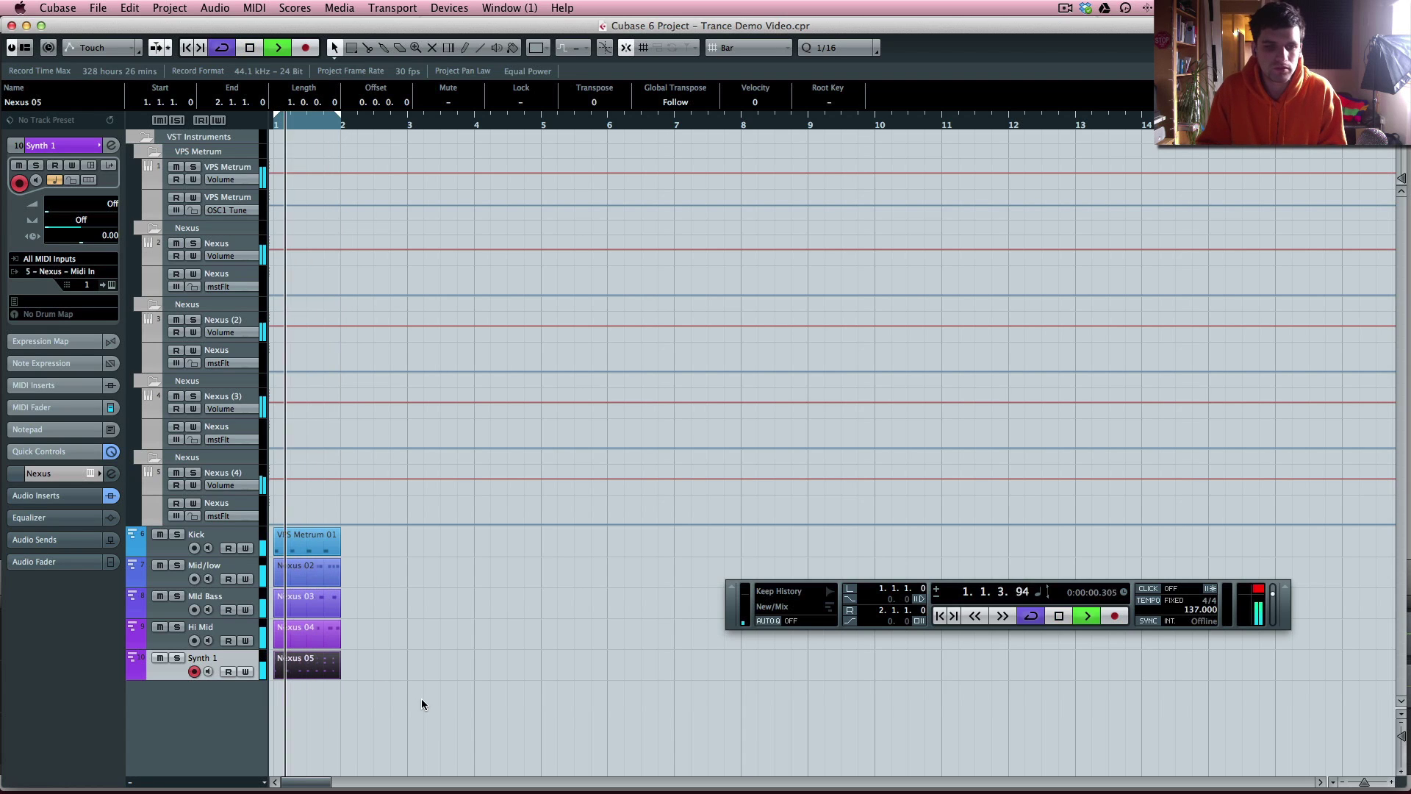
{"action": "key", "text": "space"}
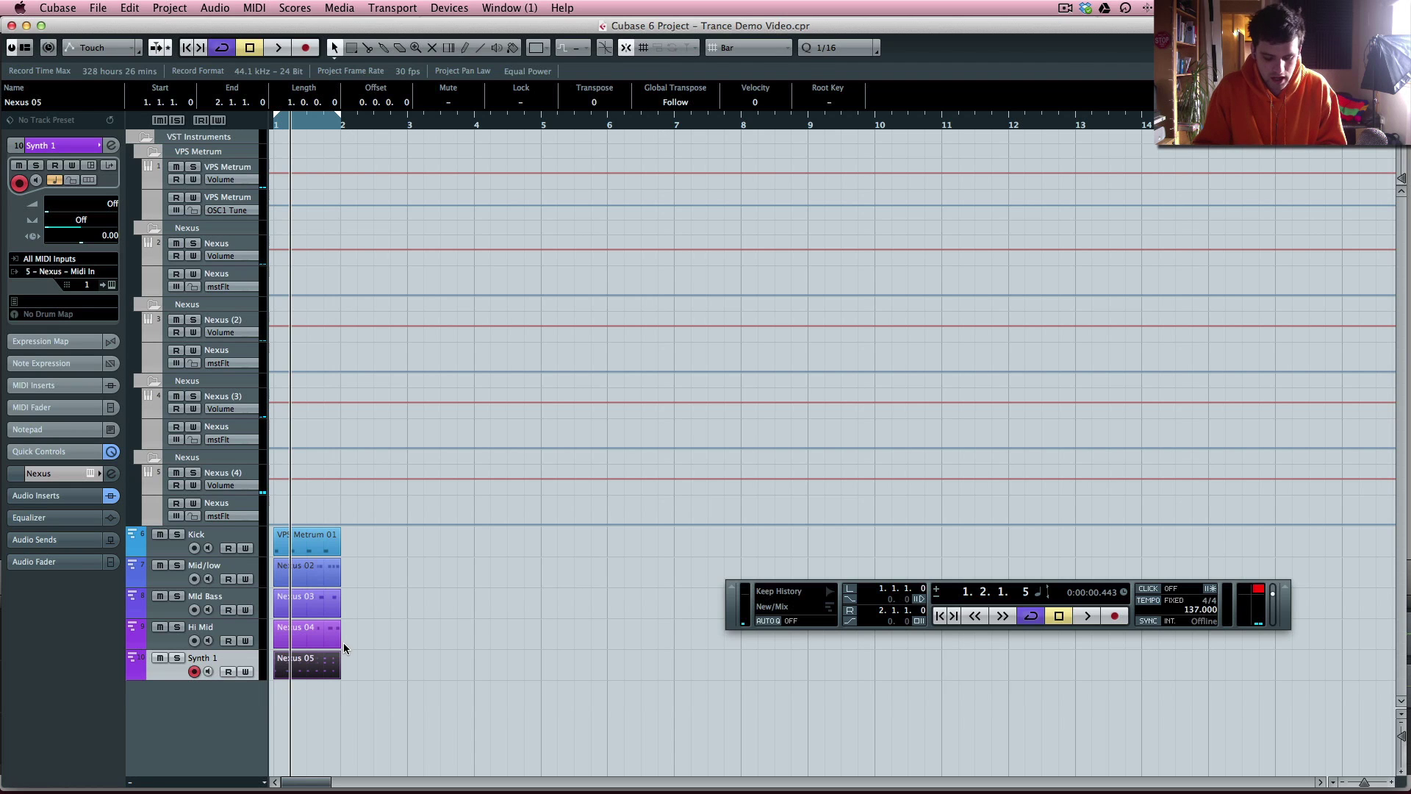
Audition the loop with the mixer open and insert FabFilter Saturn in the second insert slot of the Nexus (4) channel.
{"action": "key", "text": "F3"}
{"action": "key", "text": "space"}
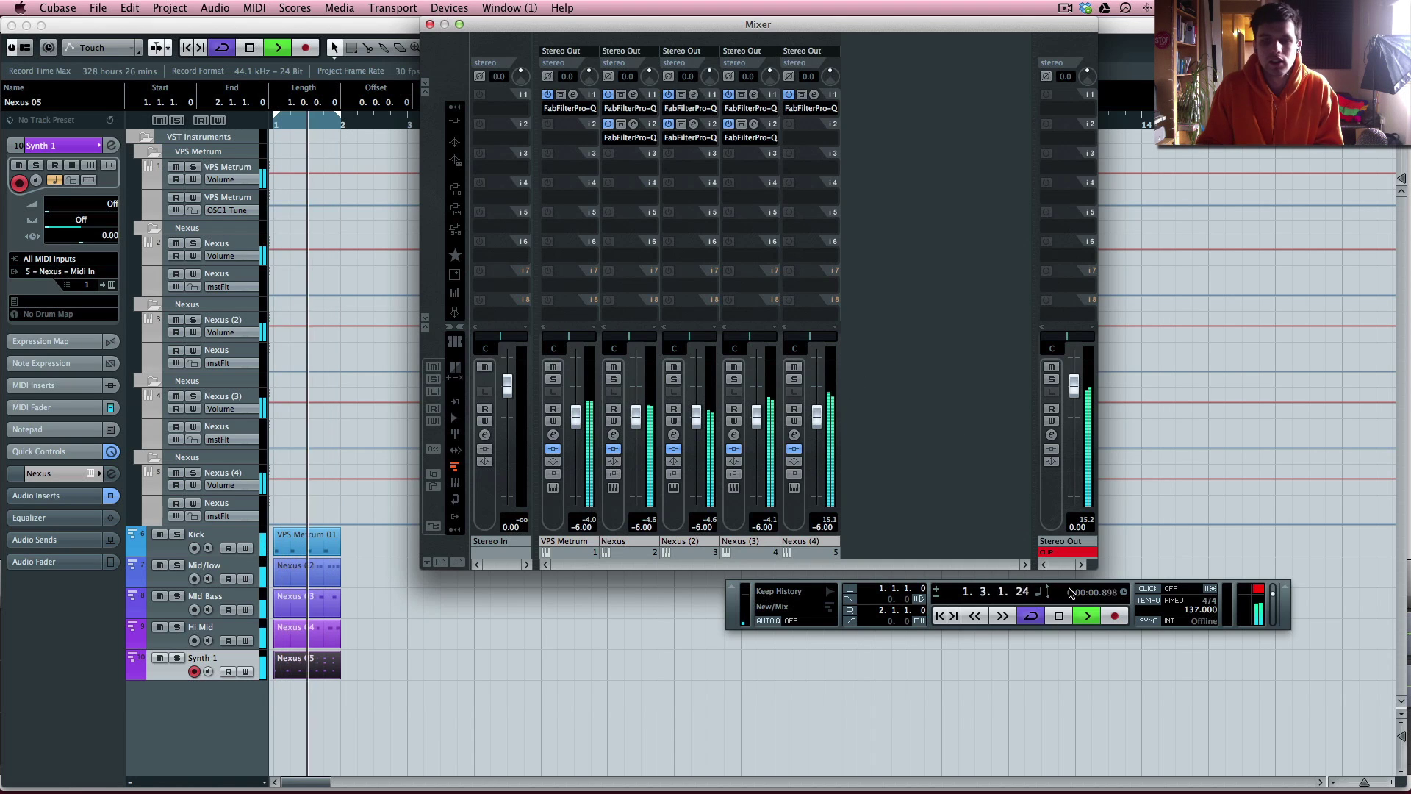
{"action": "key", "text": "space"}
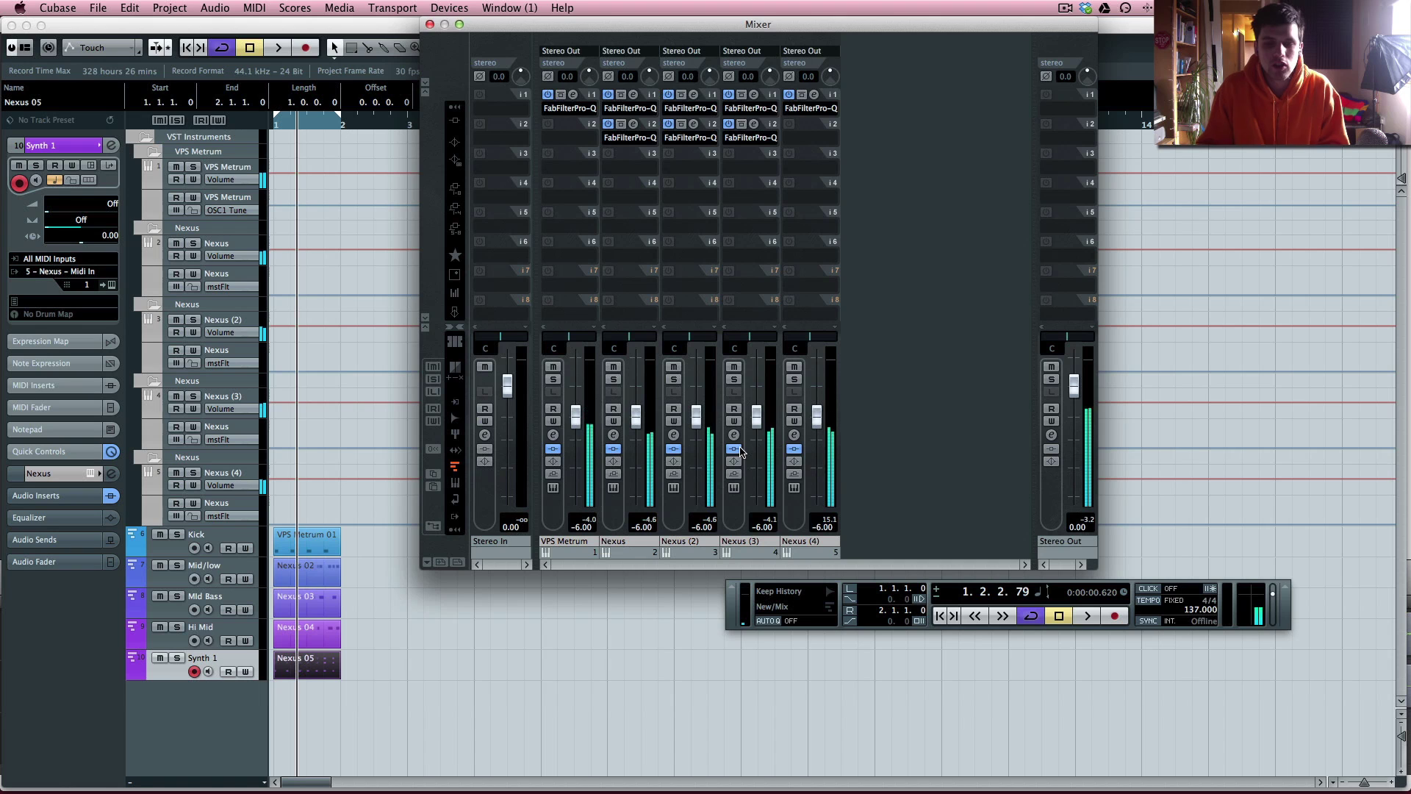
{"action": "left_click", "coordinate": [826, 142]}
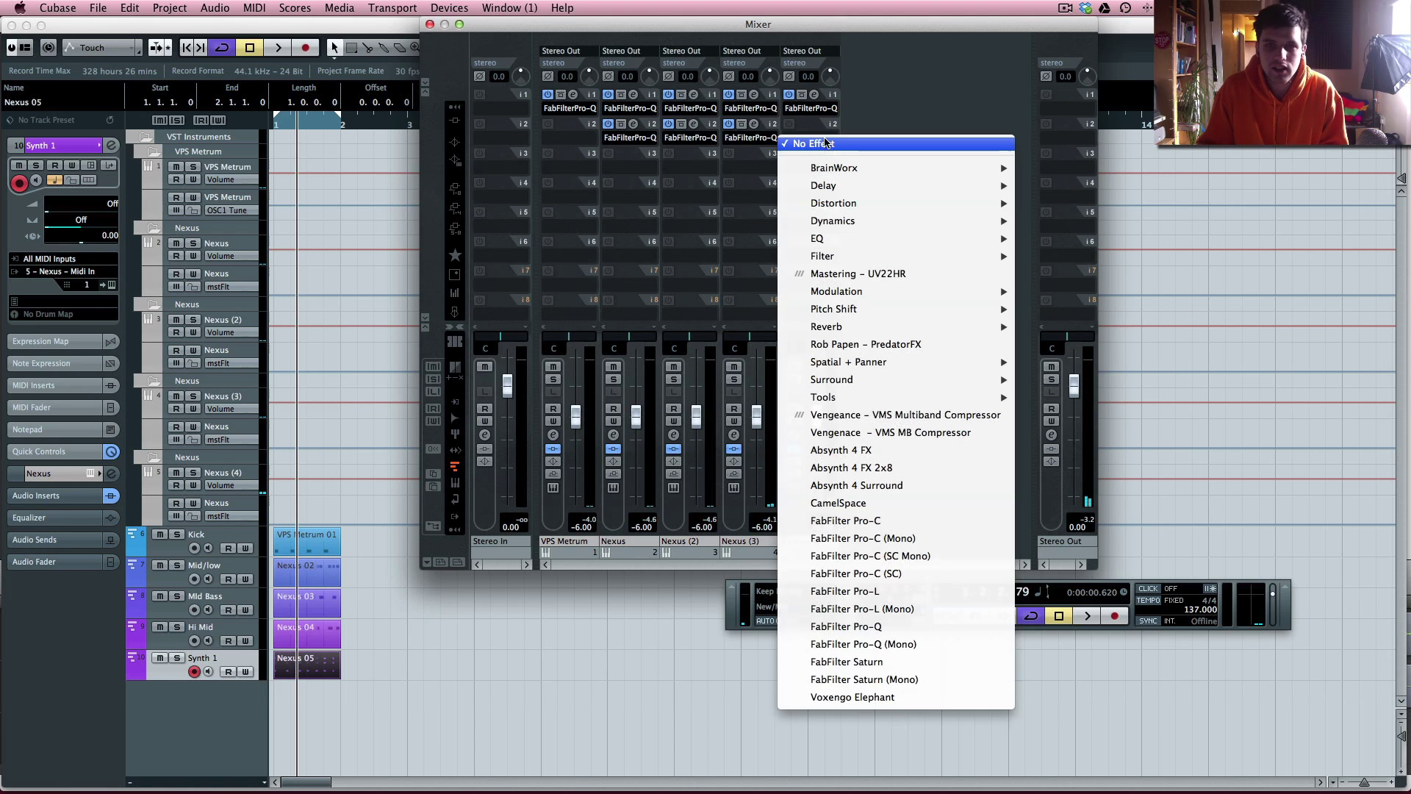
{"action": "left_click", "coordinate": [909, 665]}
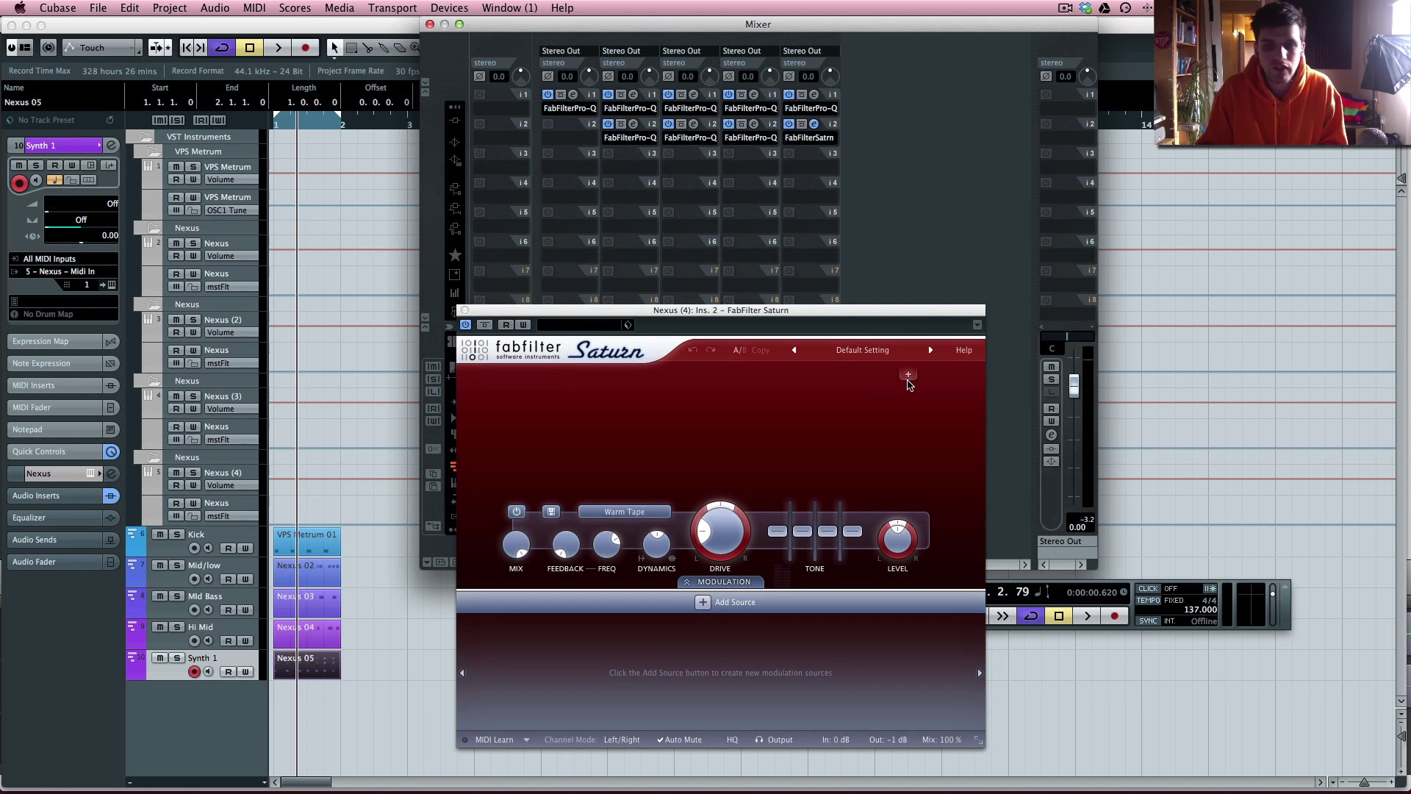
{"action": "left_click_drag", "start_coordinate": [776, 317], "coordinate": [866, 145]}
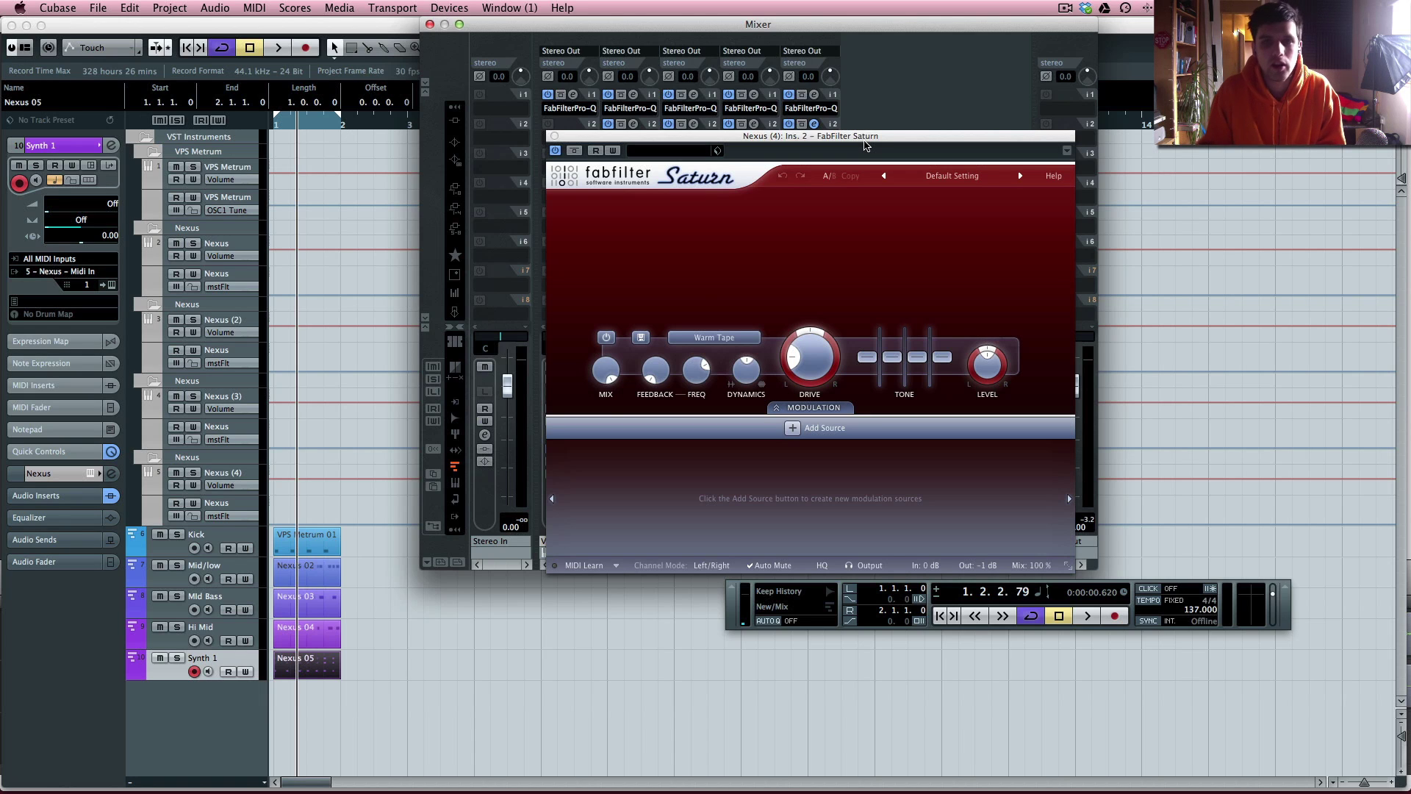
Play the loop and load Saturn's Basic Saturator preset from the Saturation category.
{"action": "key", "text": "space"}
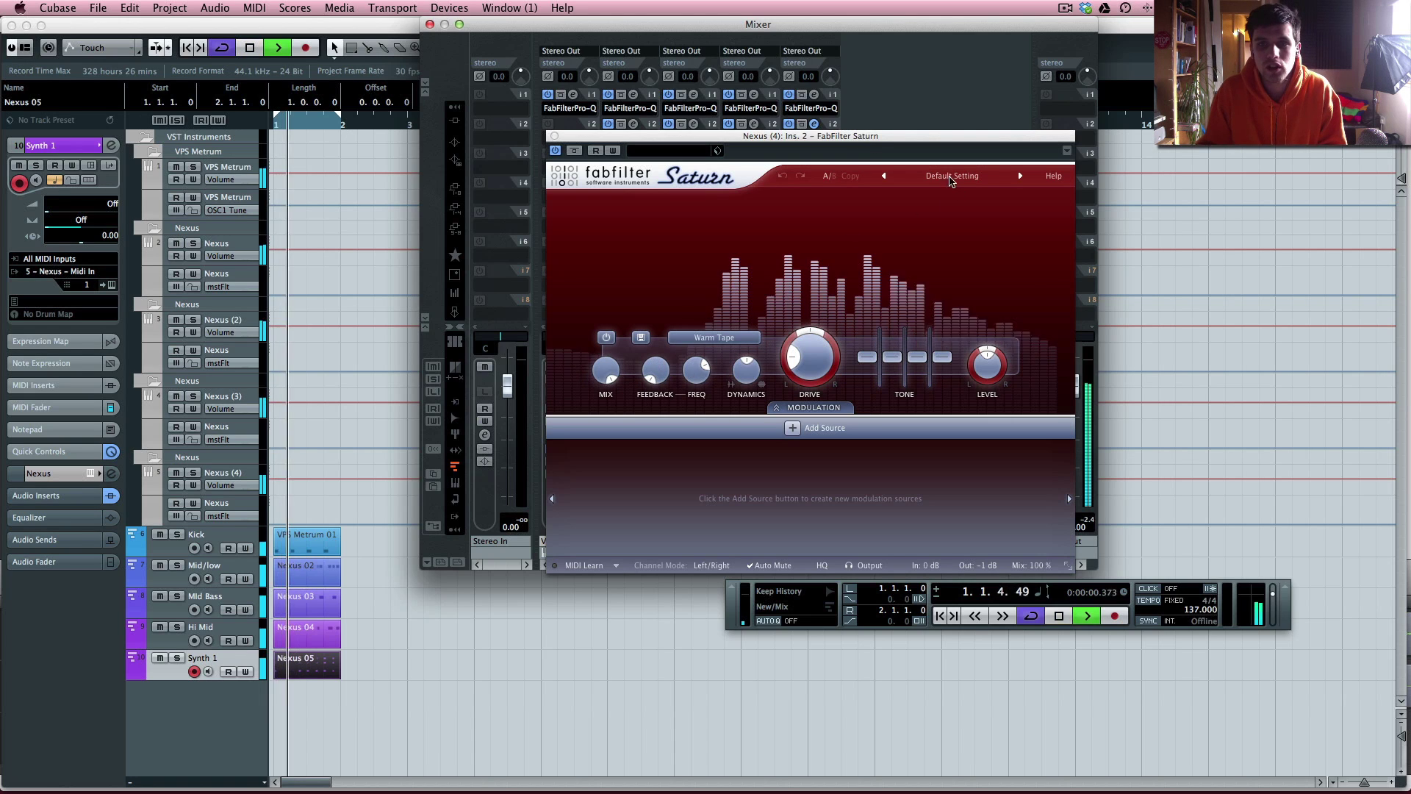
{"action": "left_click", "coordinate": [953, 175]}
{"action": "mouse_move", "coordinate": [955, 277]}
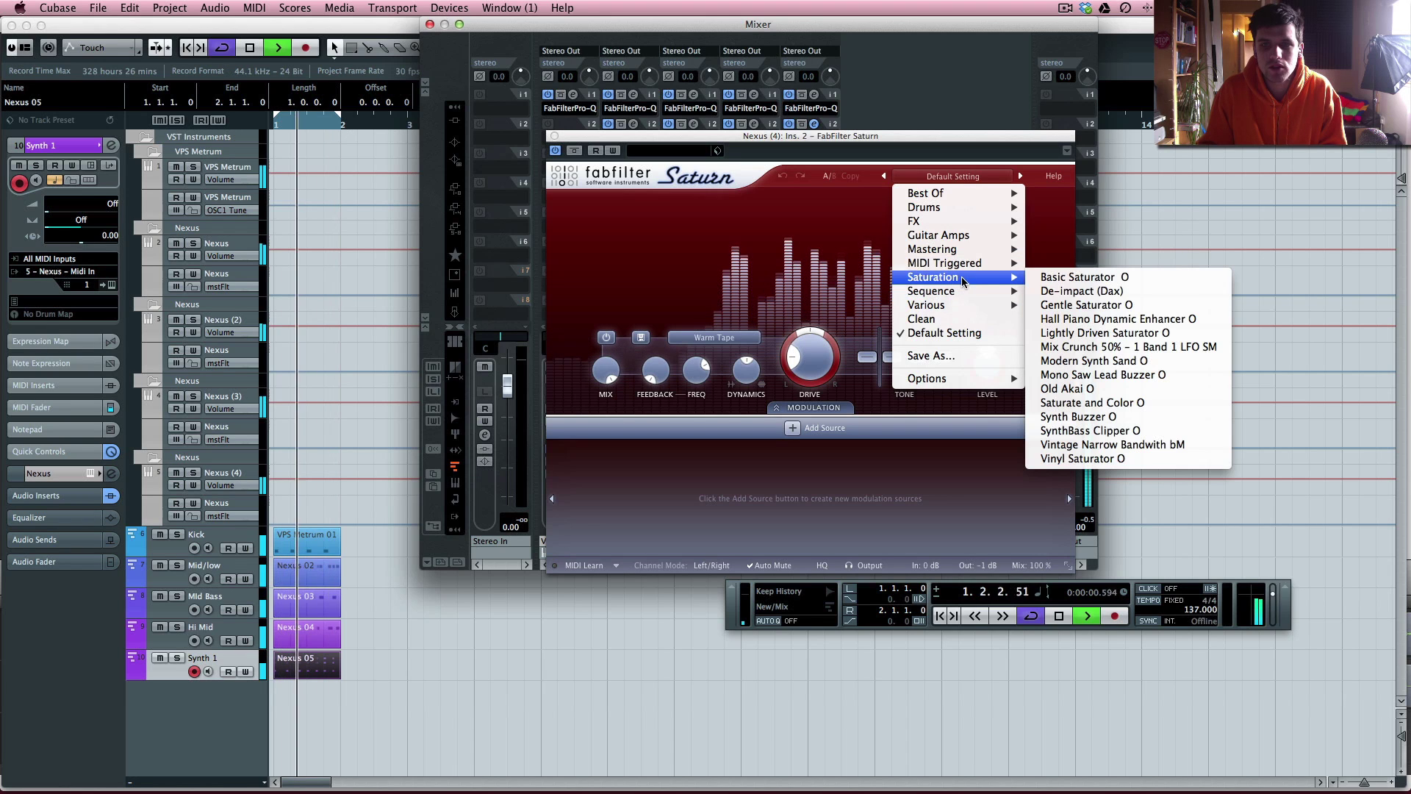
{"action": "left_click", "coordinate": [1067, 278]}
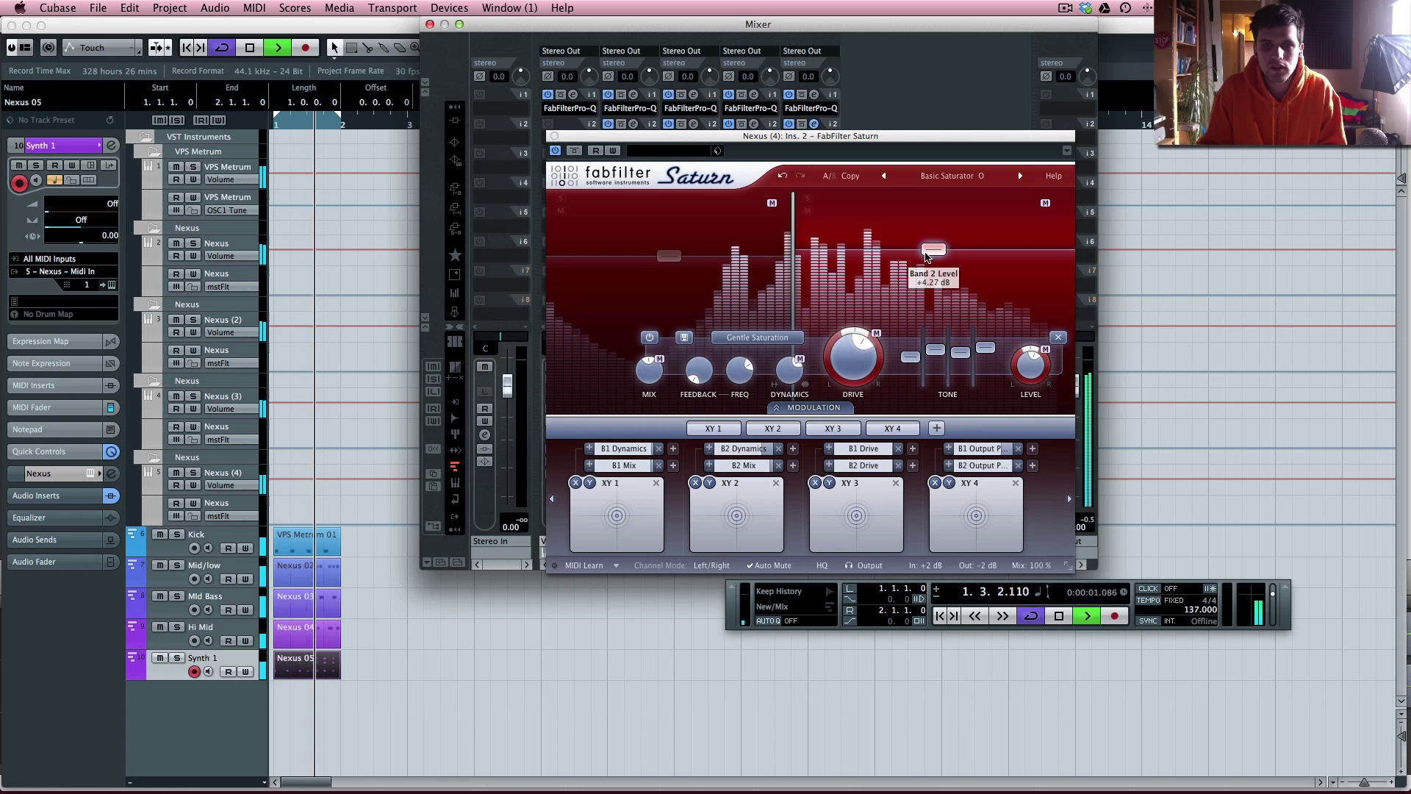
Slightly lower the level of Saturn's low band, solo that band and raise its drive to about halfway.
{"action": "left_click_drag", "start_coordinate": [675, 263], "coordinate": [660, 263]}
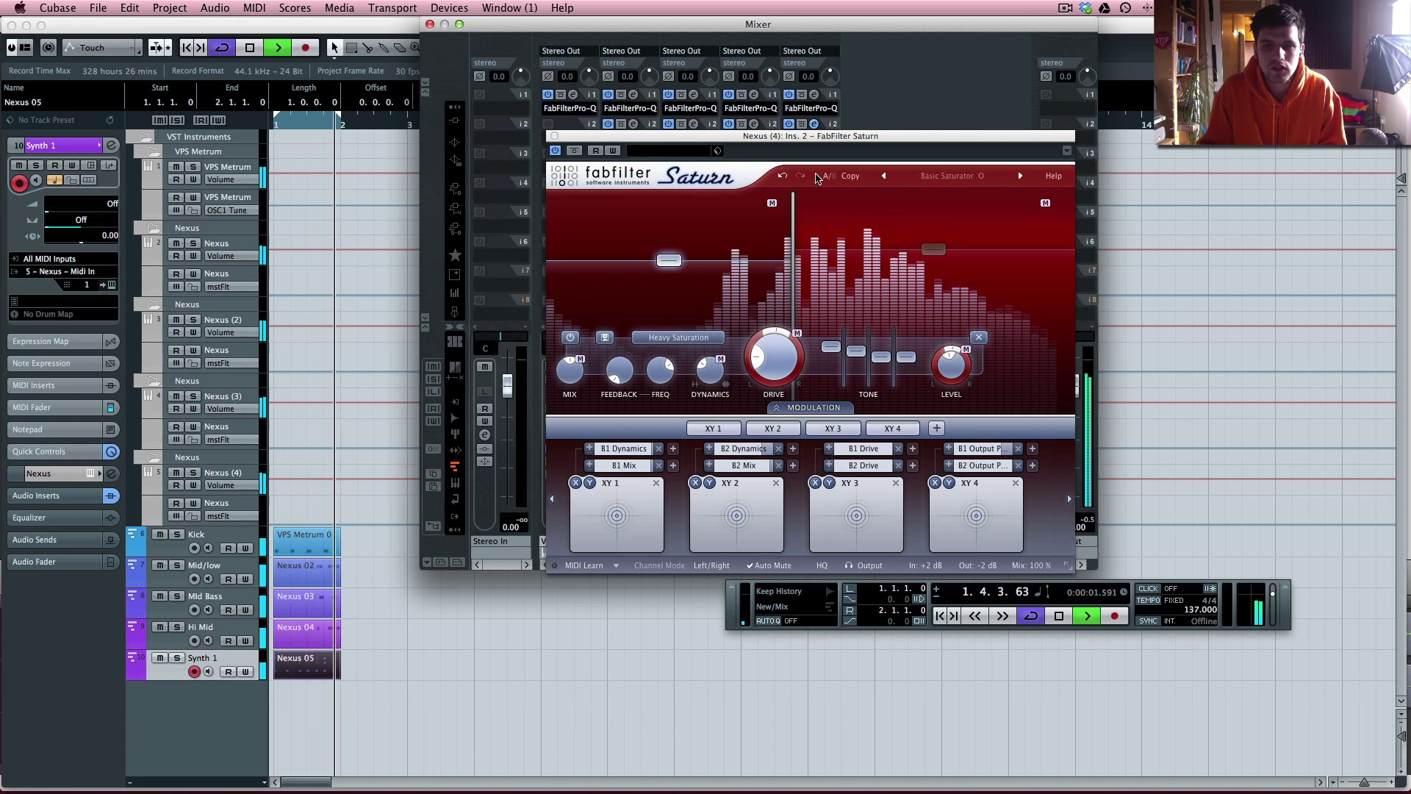
{"action": "left_click", "coordinate": [773, 203]}
{"action": "left_click", "coordinate": [772, 203]}
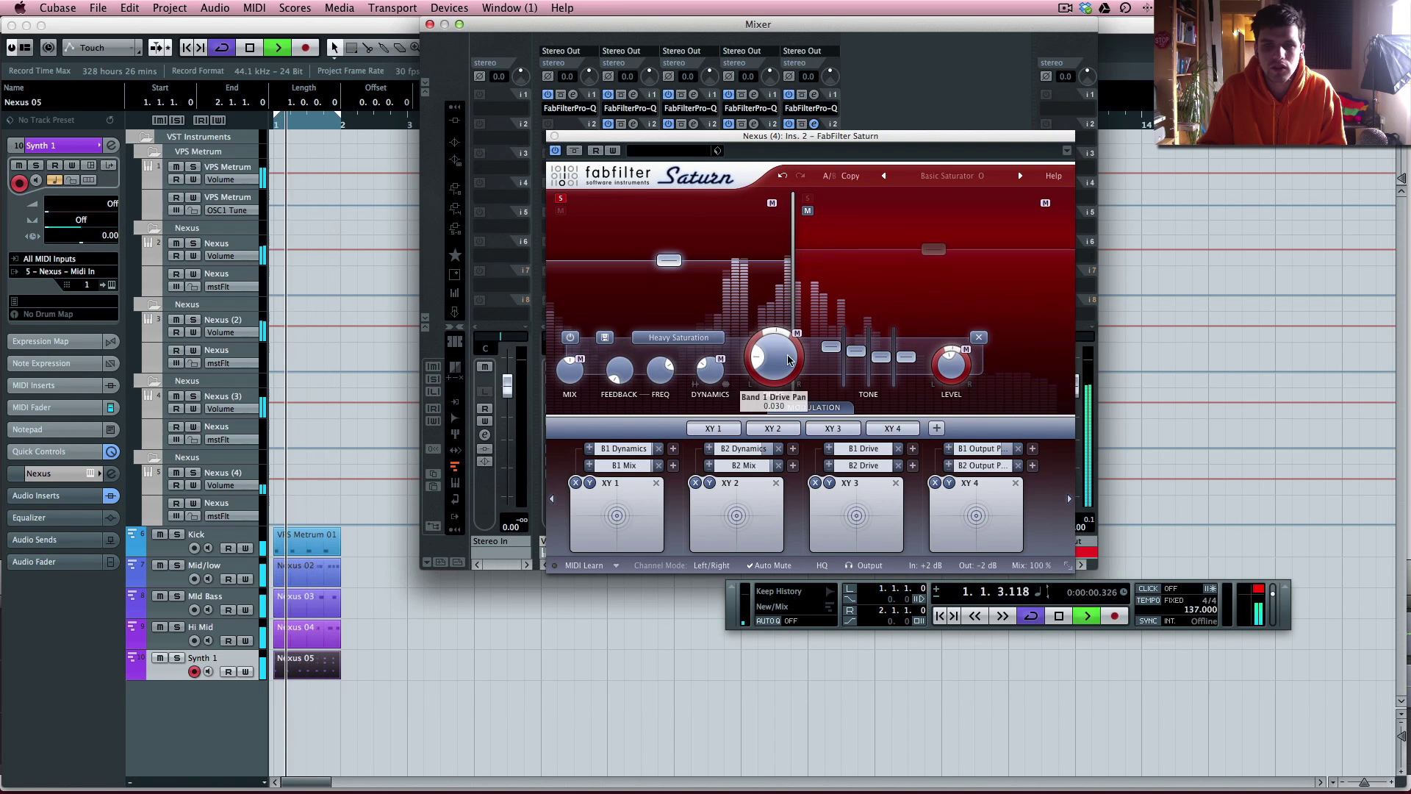
{"action": "left_click_drag", "start_coordinate": [774, 358], "coordinate": [777, 235]}
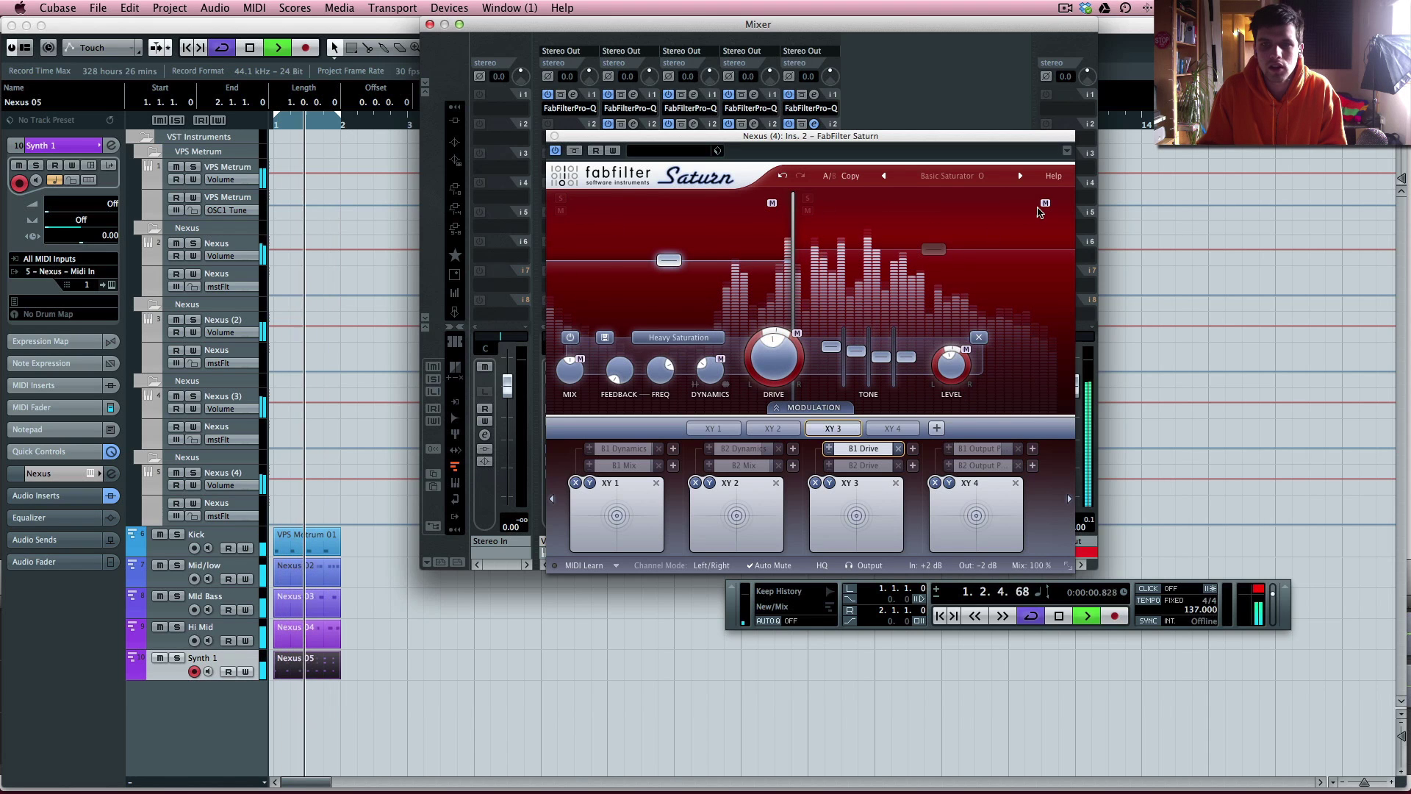
Solo Saturn's high band and set its drive to about 68%, stopping playback and closing the plug-in window.
{"action": "left_click", "coordinate": [808, 200]}
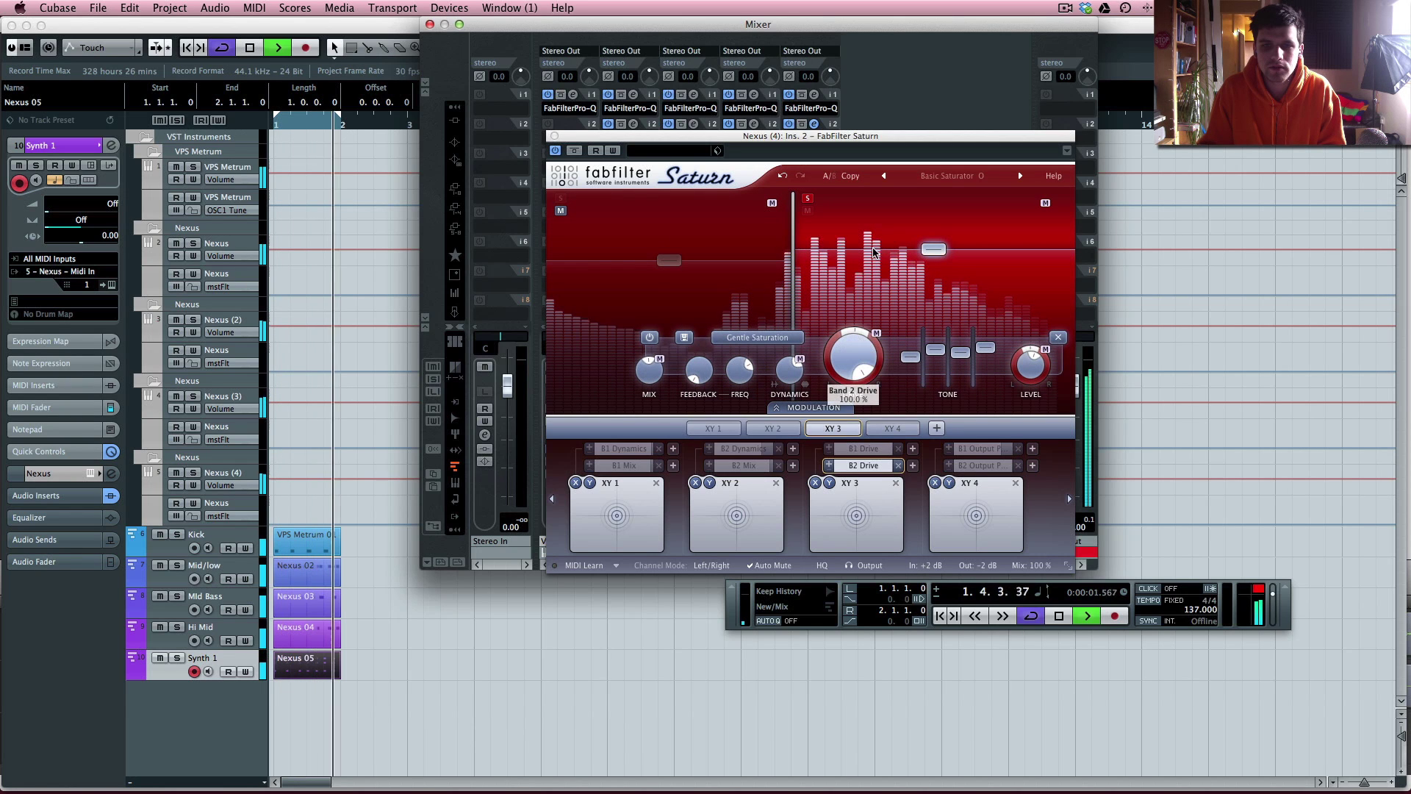
{"action": "mouse_move", "coordinate": [892, 341]}
{"action": "left_mouse_down"}
{"action": "mouse_move", "coordinate": [892, 401]}
{"action": "mouse_move", "coordinate": [894, 323]}
{"action": "mouse_move", "coordinate": [895, 349]}
{"action": "left_mouse_up"}
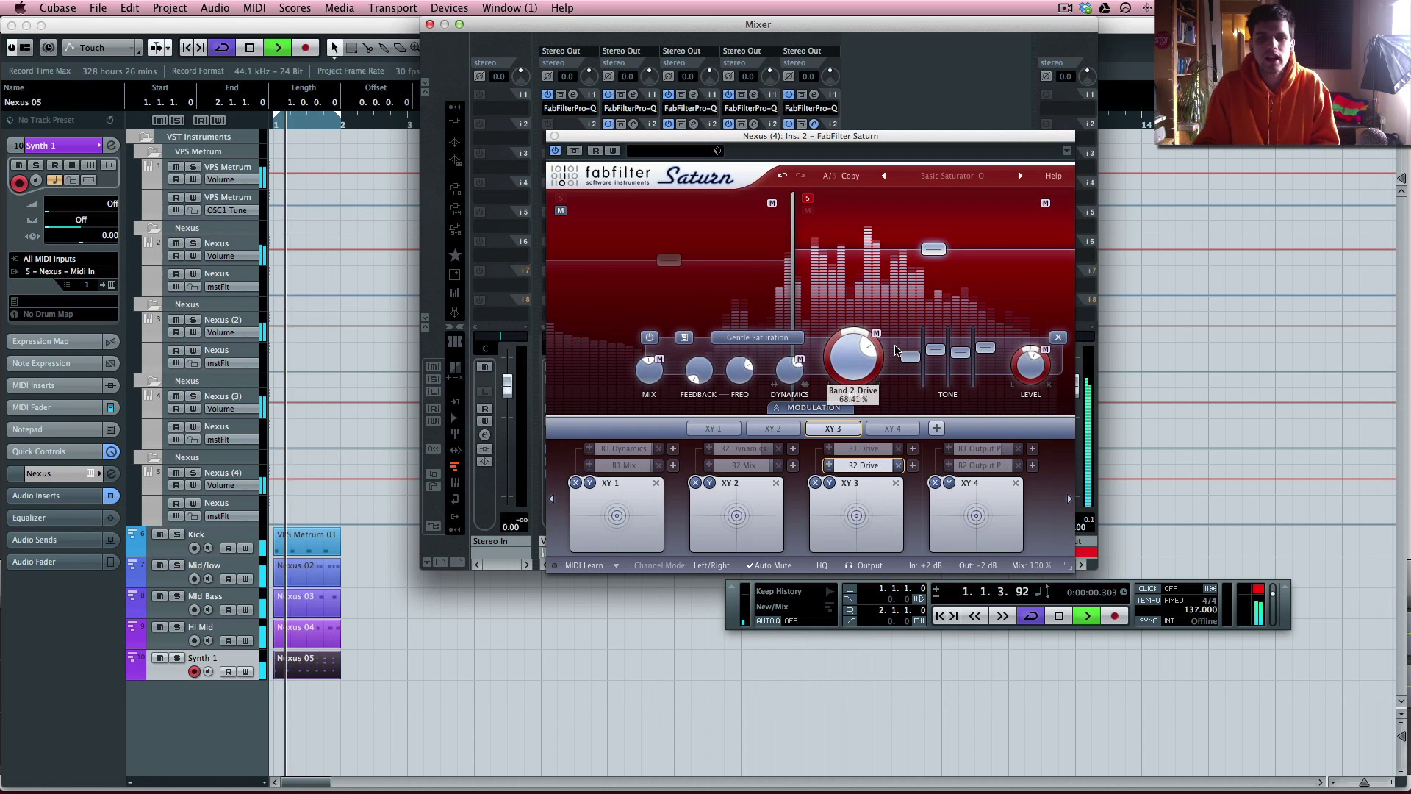
{"action": "key", "text": "space"}
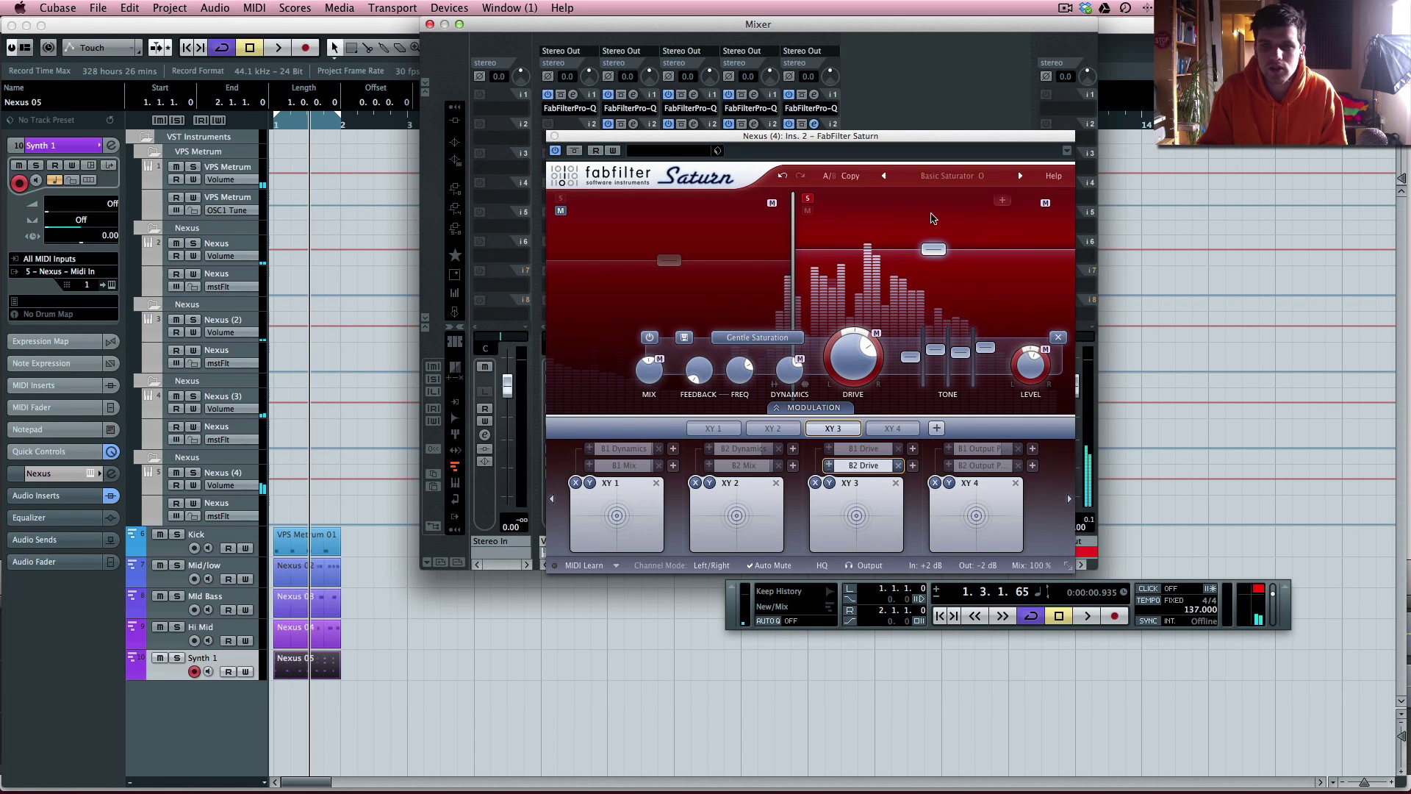
{"action": "left_click", "coordinate": [555, 136]}
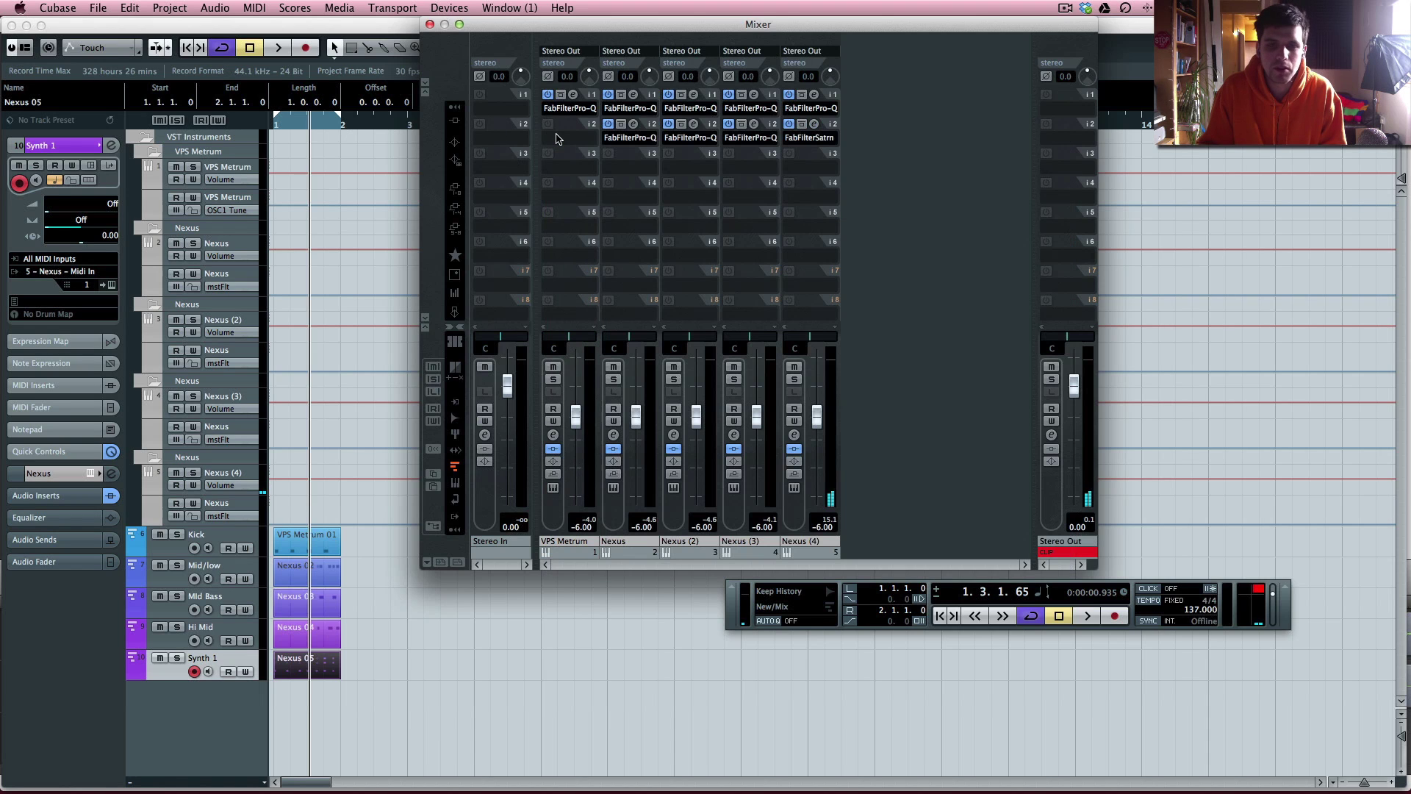
Audition the full loop with the saturated synth and close the mixer.
{"action": "key", "text": "space"}
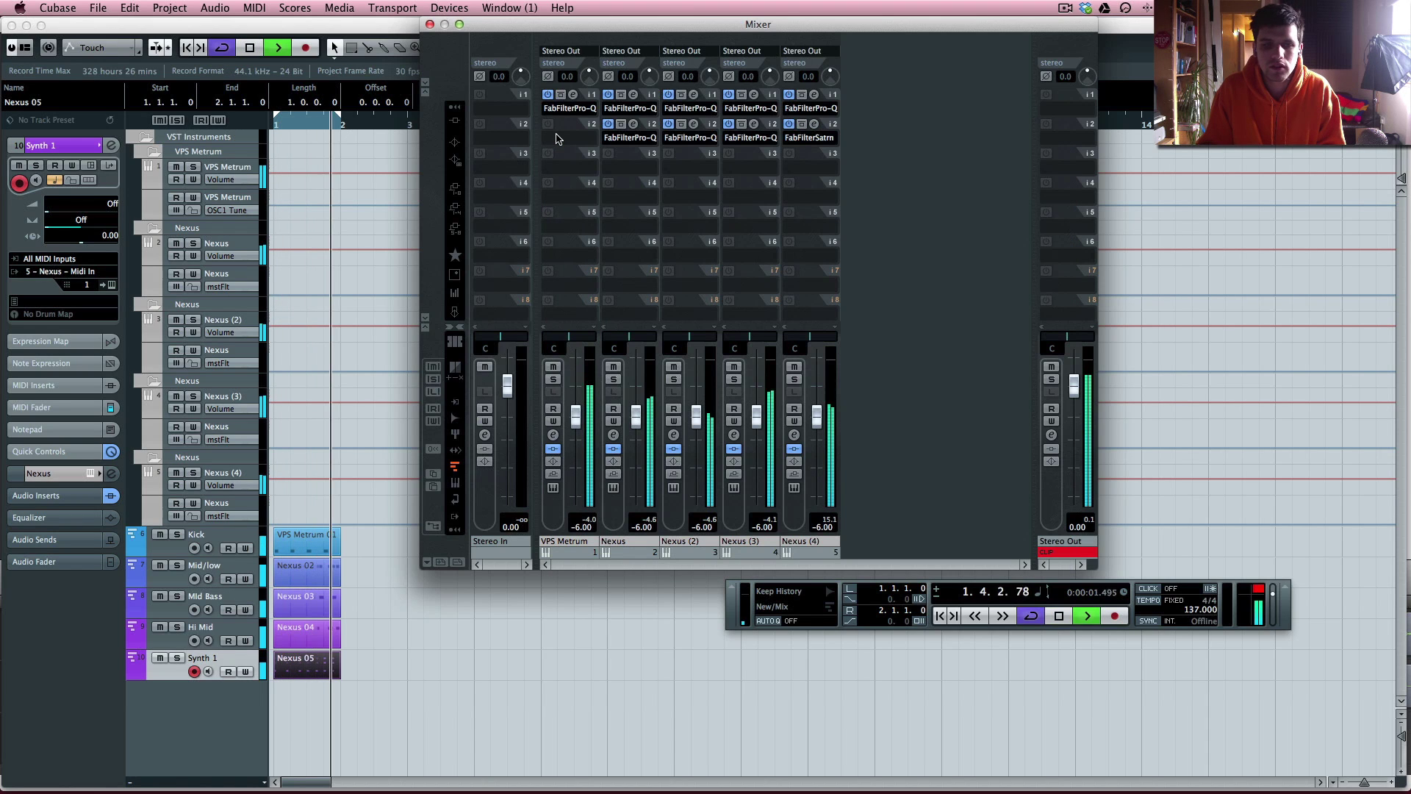
{"action": "key", "text": "F3"}
{"action": "key", "text": "space"}
Transpose all notes of the Synth 1 part down one octave to E4, A3 and A2.
{"action": "double_click", "coordinate": [290, 668]}
{"action": "key", "text": "Down"}
{"action": "key", "text": "Down"}
{"action": "key", "text": "Down"}
{"action": "key", "text": "Down"}
{"action": "key", "text": "Down"}
{"action": "key", "text": "Down"}
{"action": "key", "text": "Down"}
{"action": "key", "text": "Down"}
{"action": "key", "text": "Down"}
{"action": "key", "text": "Down"}
{"action": "key", "text": "Down"}
{"action": "key", "text": "Down"}
Play the transposed synth part, return to the project window and audition the loop with all tracks.
{"action": "key", "text": "space"}
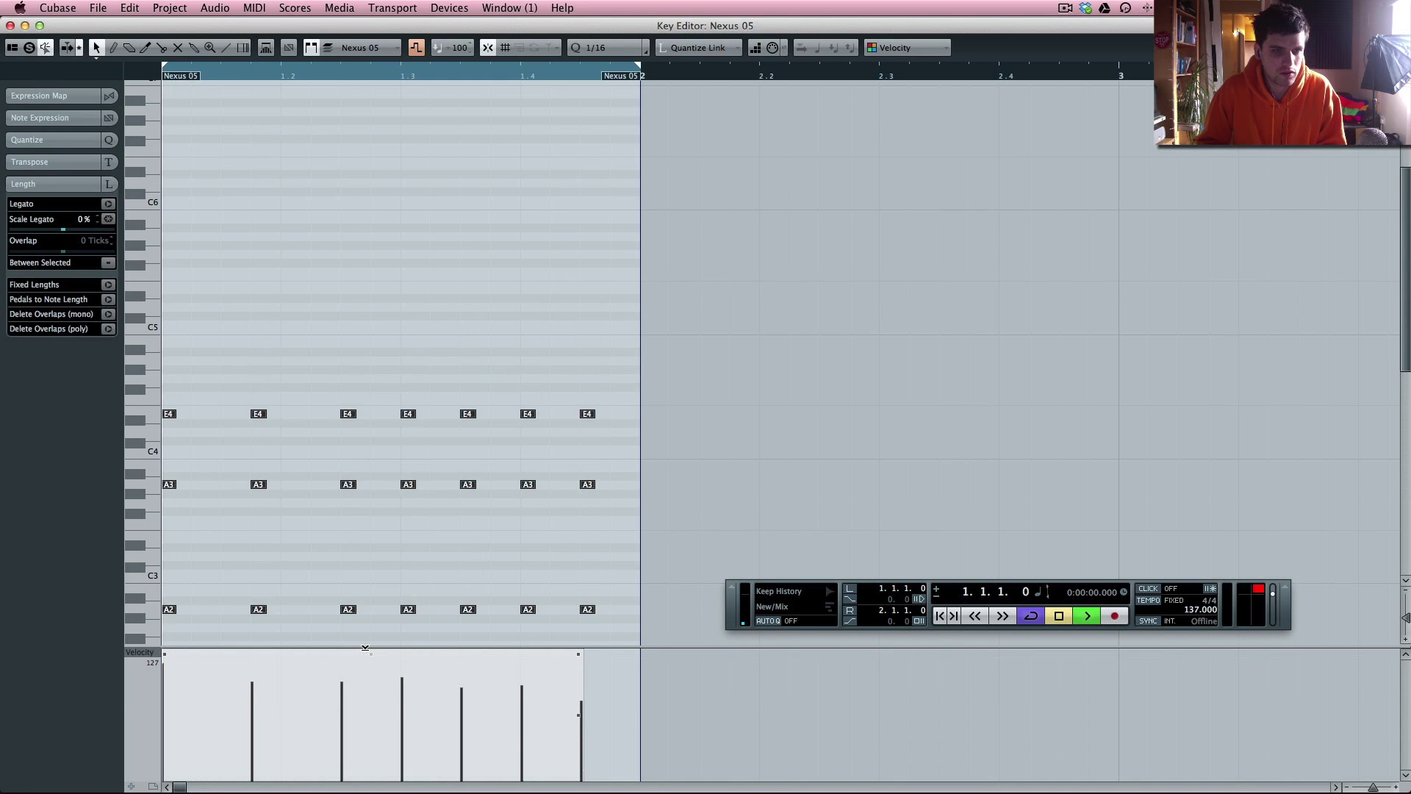
{"action": "key", "text": "Return"}
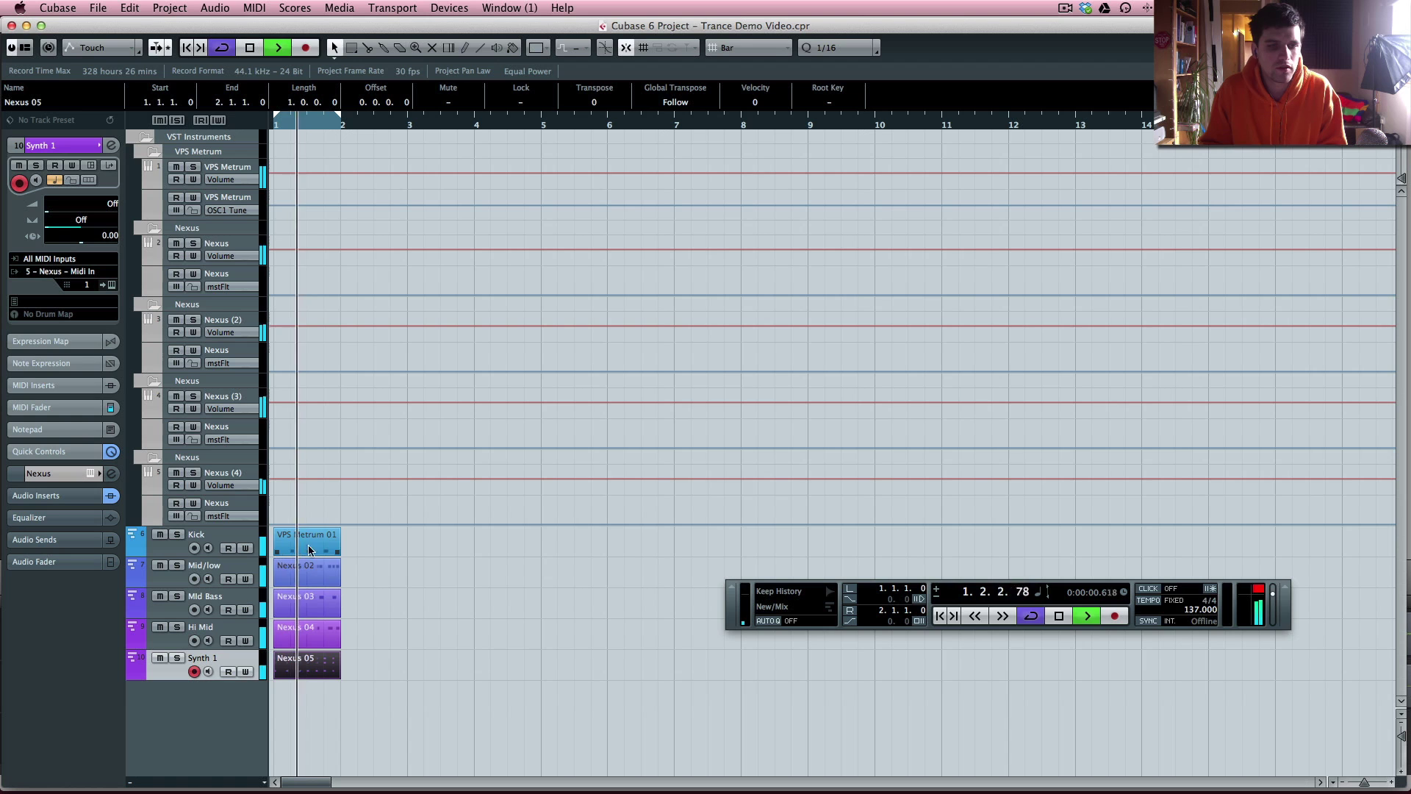
{"action": "key", "text": "space"}
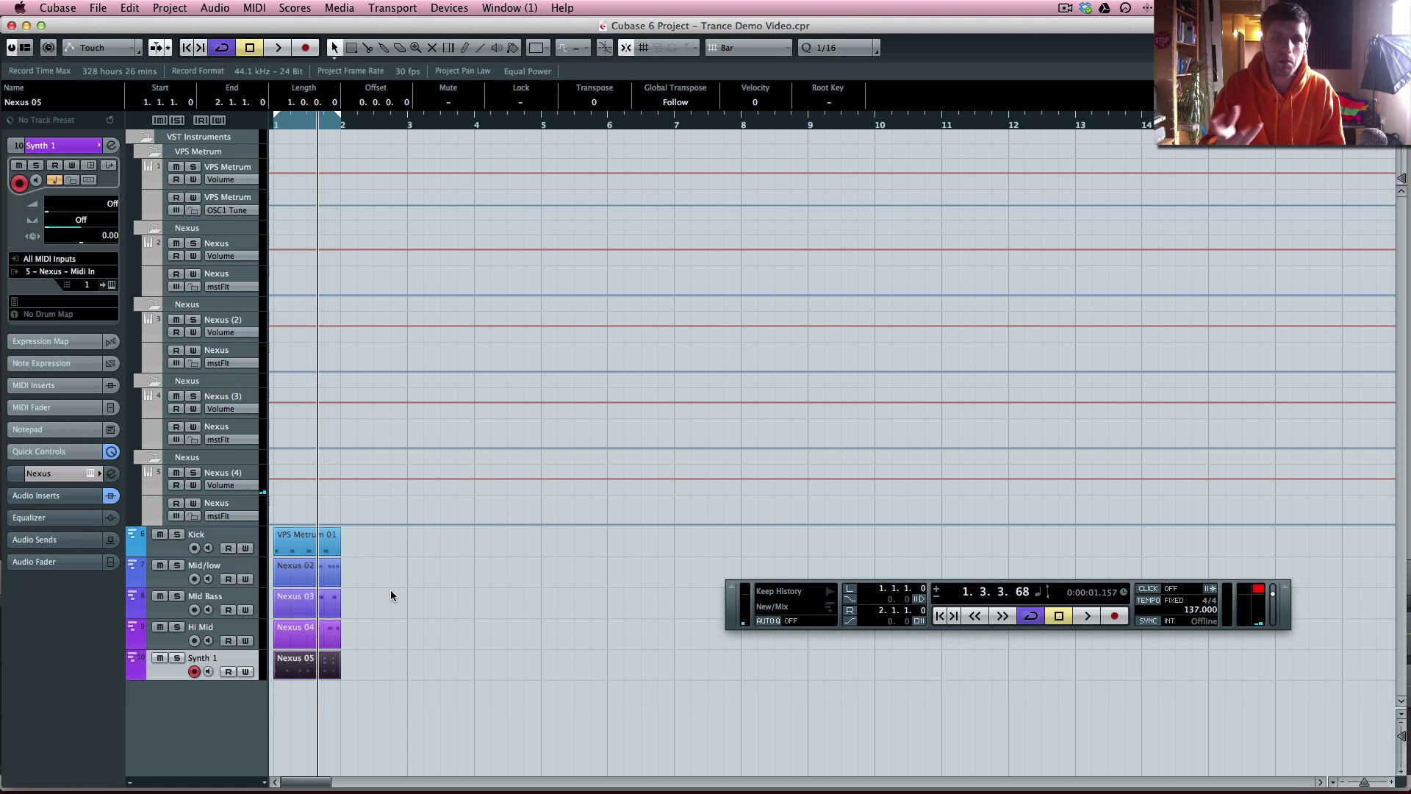
{"action": "key", "text": "space"}
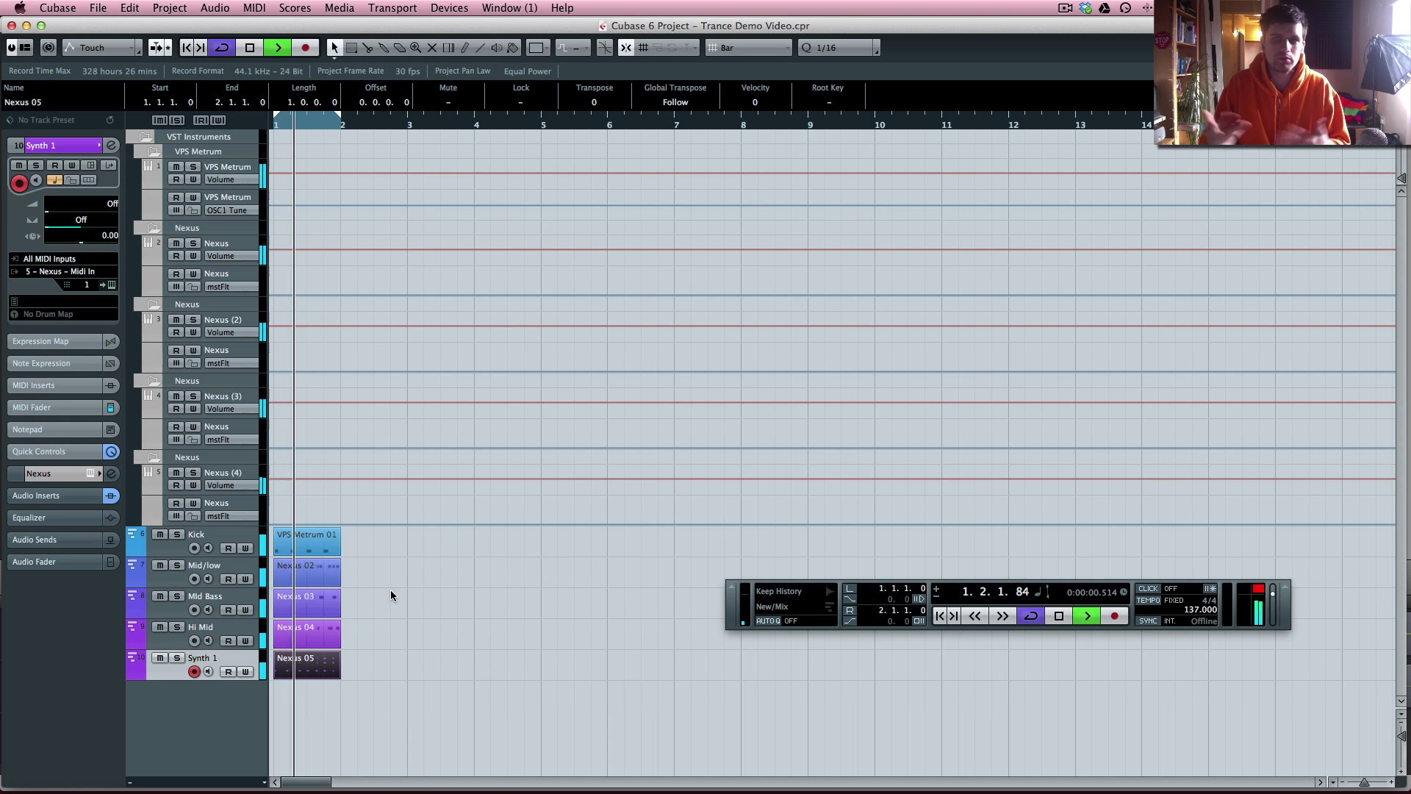
{"action": "key", "text": "space"}
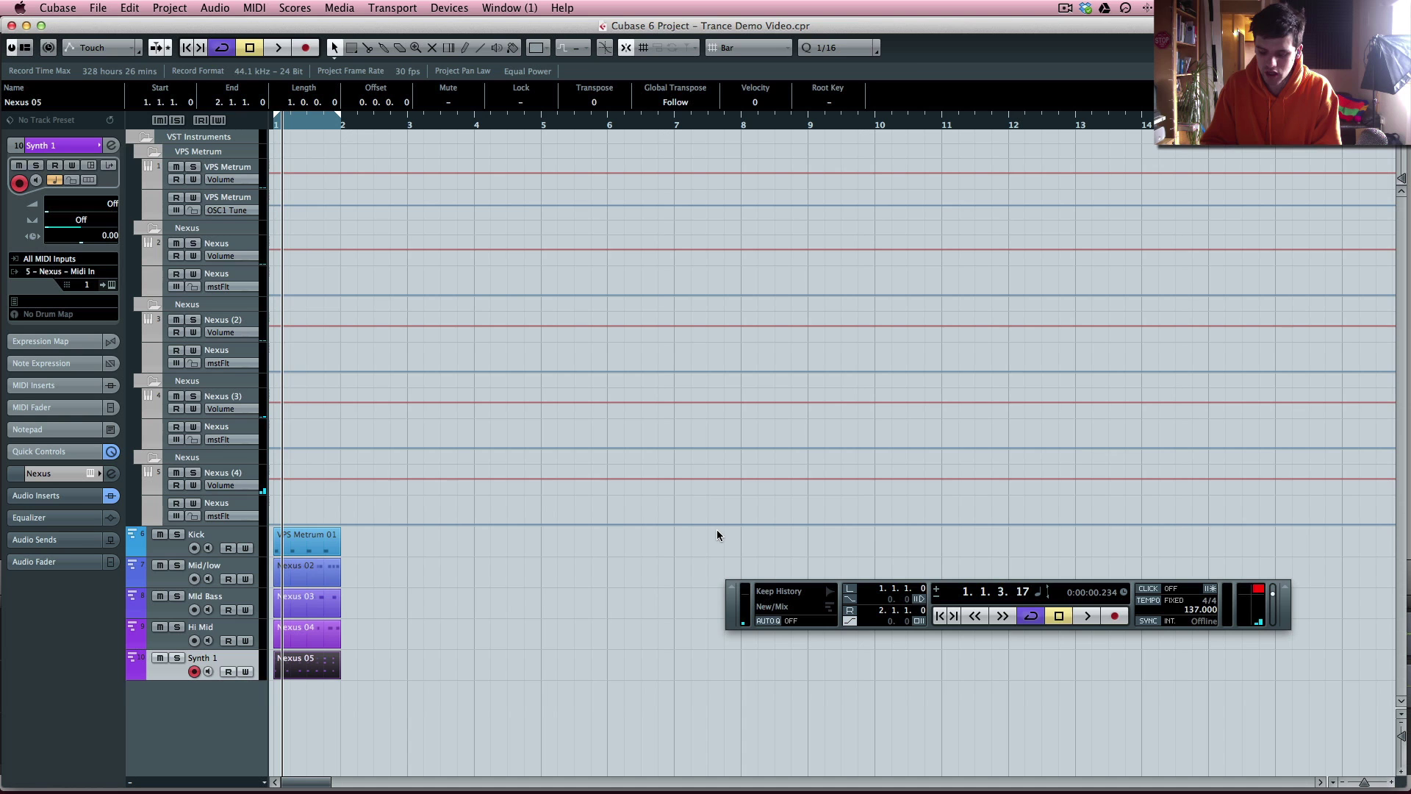
Load Groove Agent ONE into VST instrument slot 6 and create a MIDI track assigned to it.
{"action": "key", "text": "F11"}
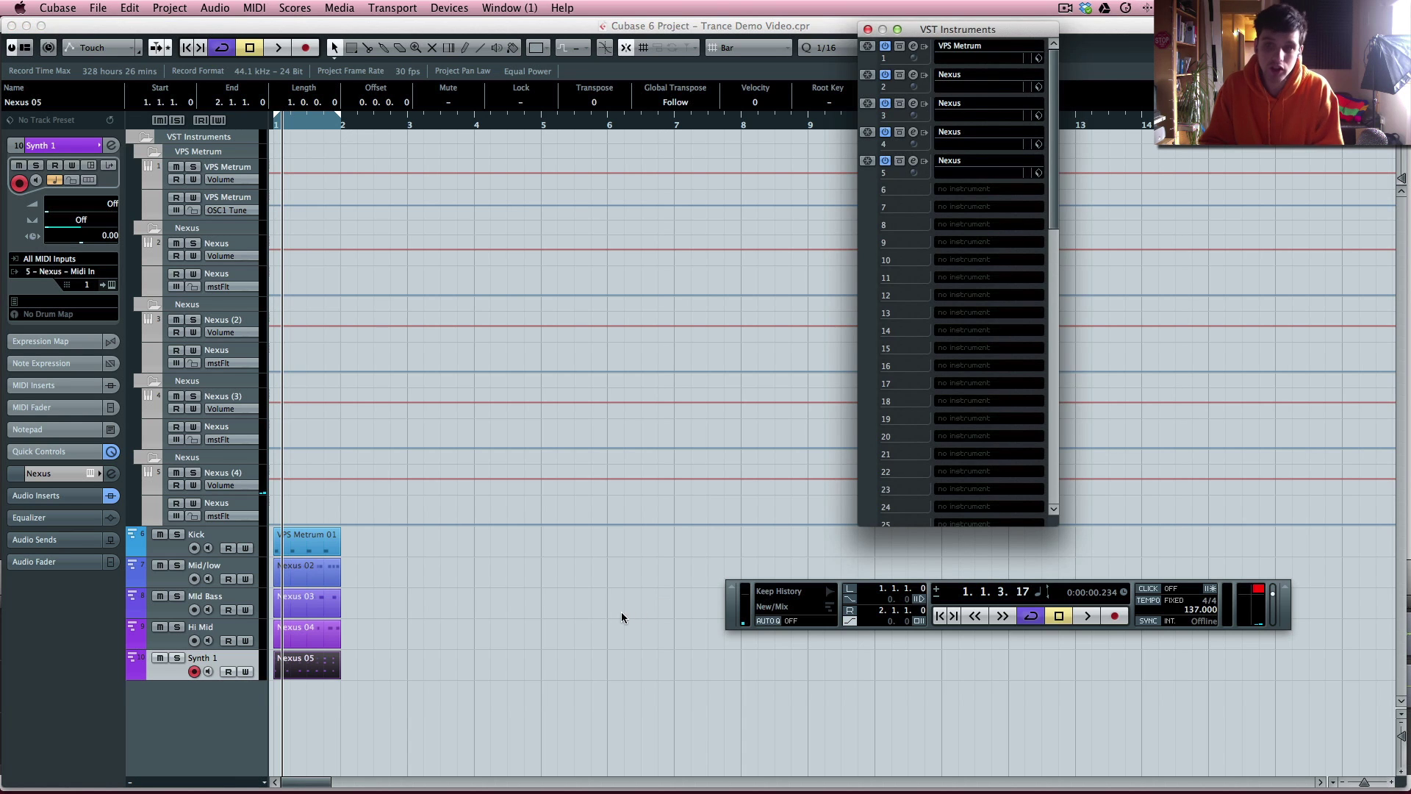
{"action": "left_click", "coordinate": [970, 194]}
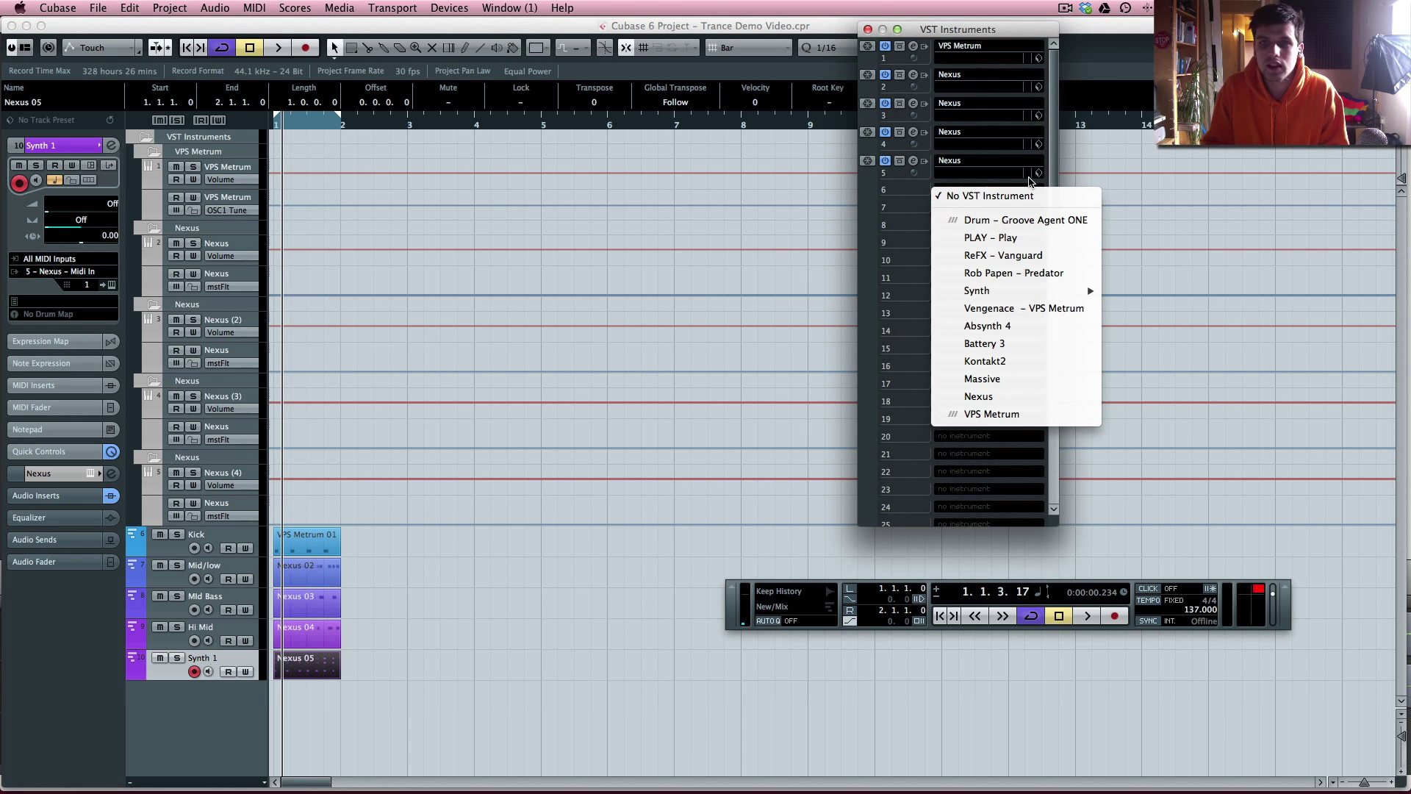
{"action": "left_click", "coordinate": [1031, 221]}
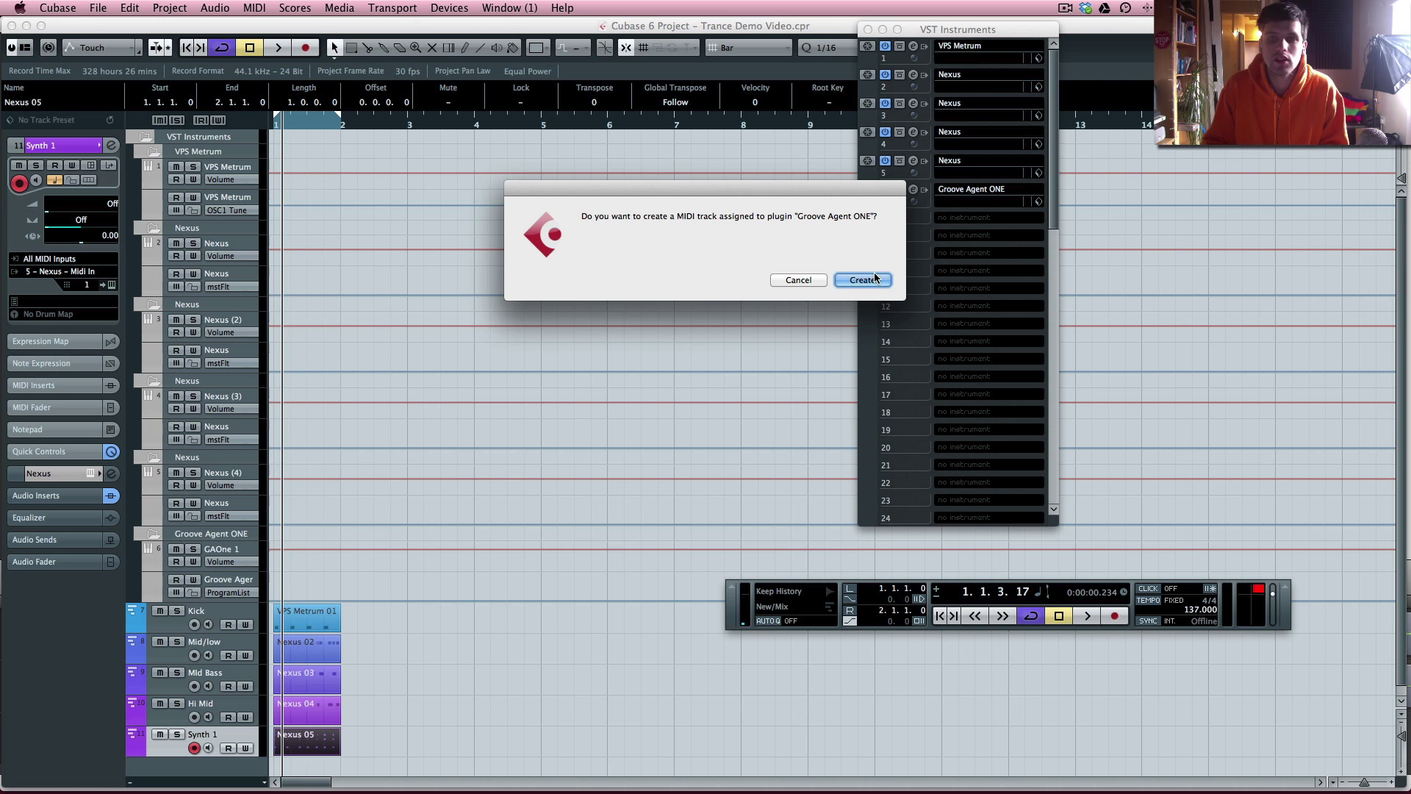
{"action": "left_click", "coordinate": [875, 278]}
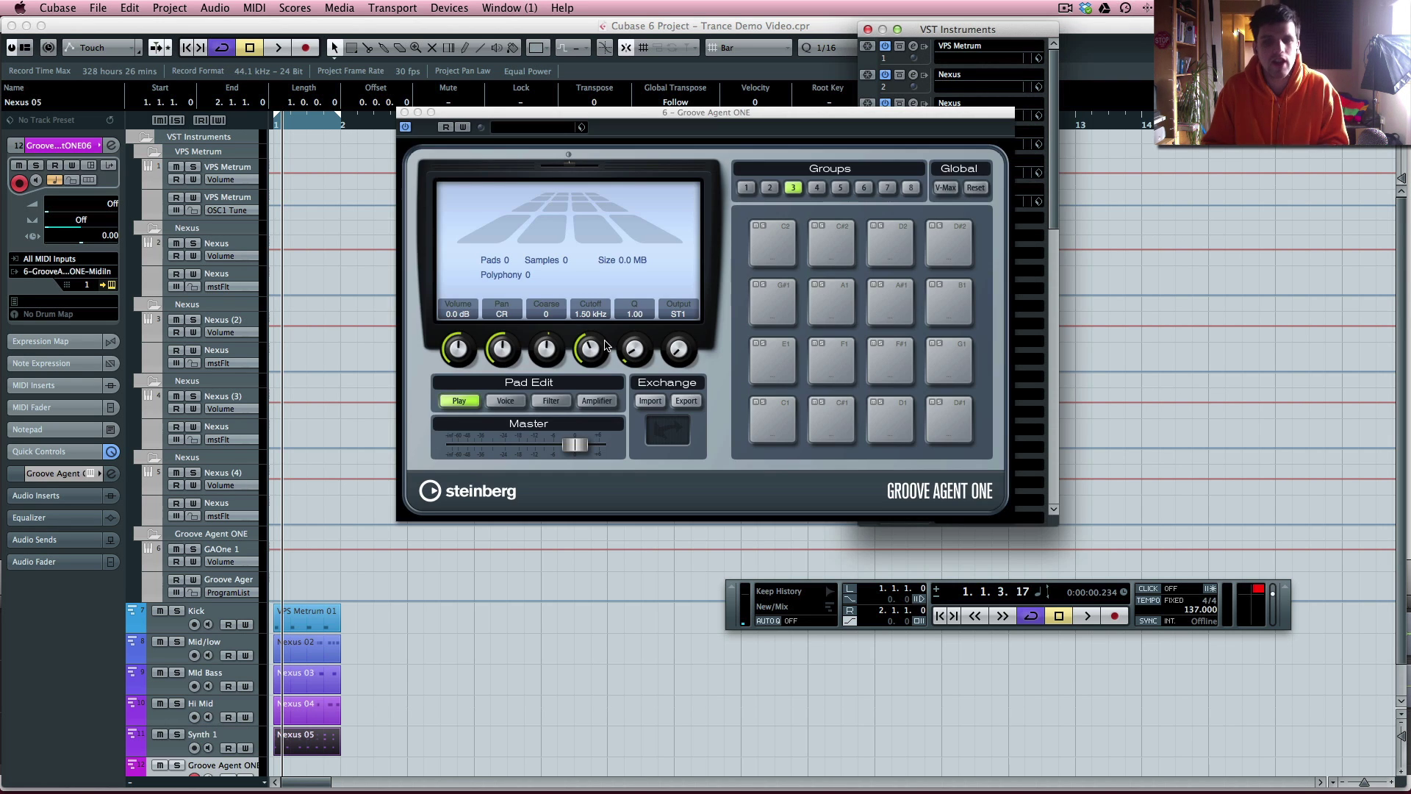
Load the RnB Elecktro Kit preset into Groove Agent ONE and close its window.
{"action": "left_click", "coordinate": [523, 129]}
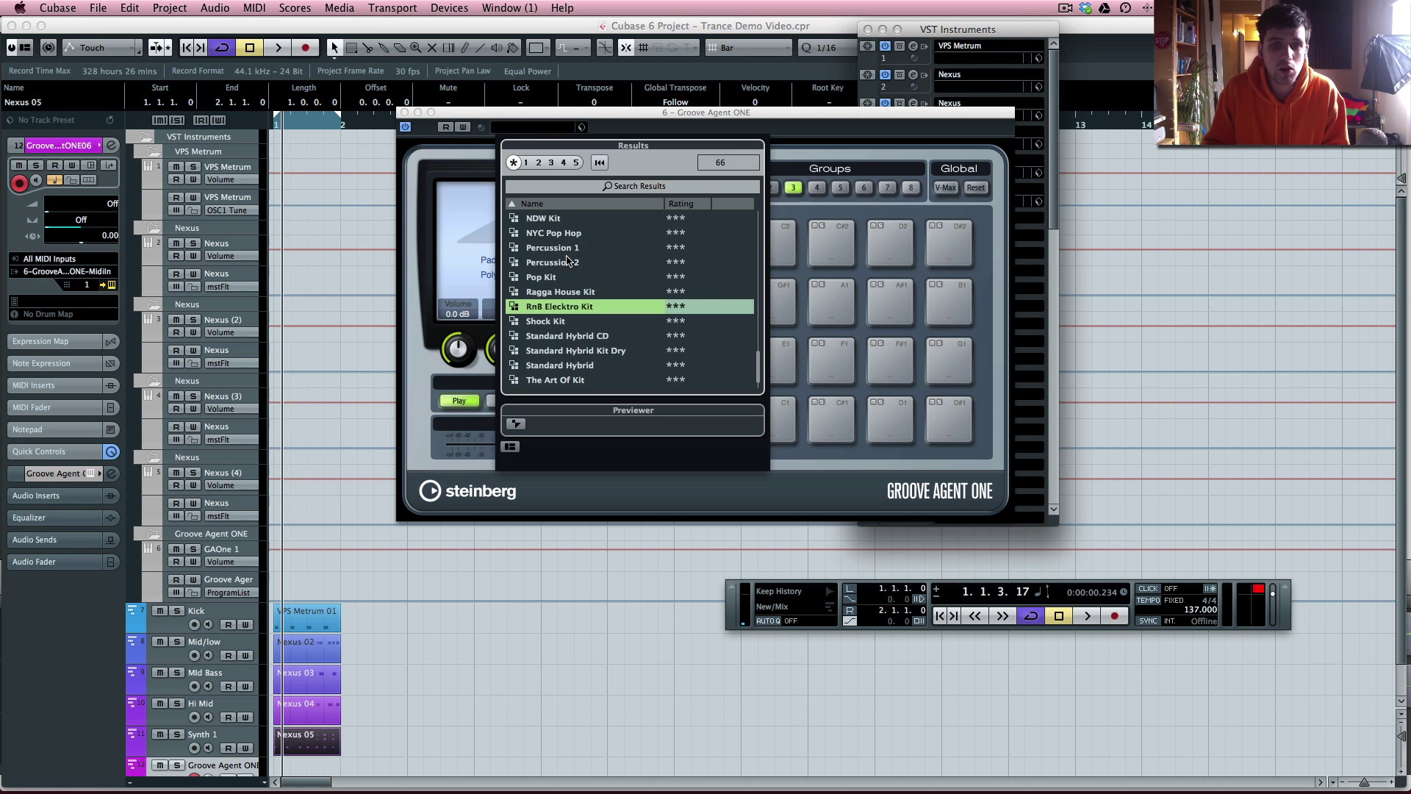
{"action": "double_click", "coordinate": [594, 312]}
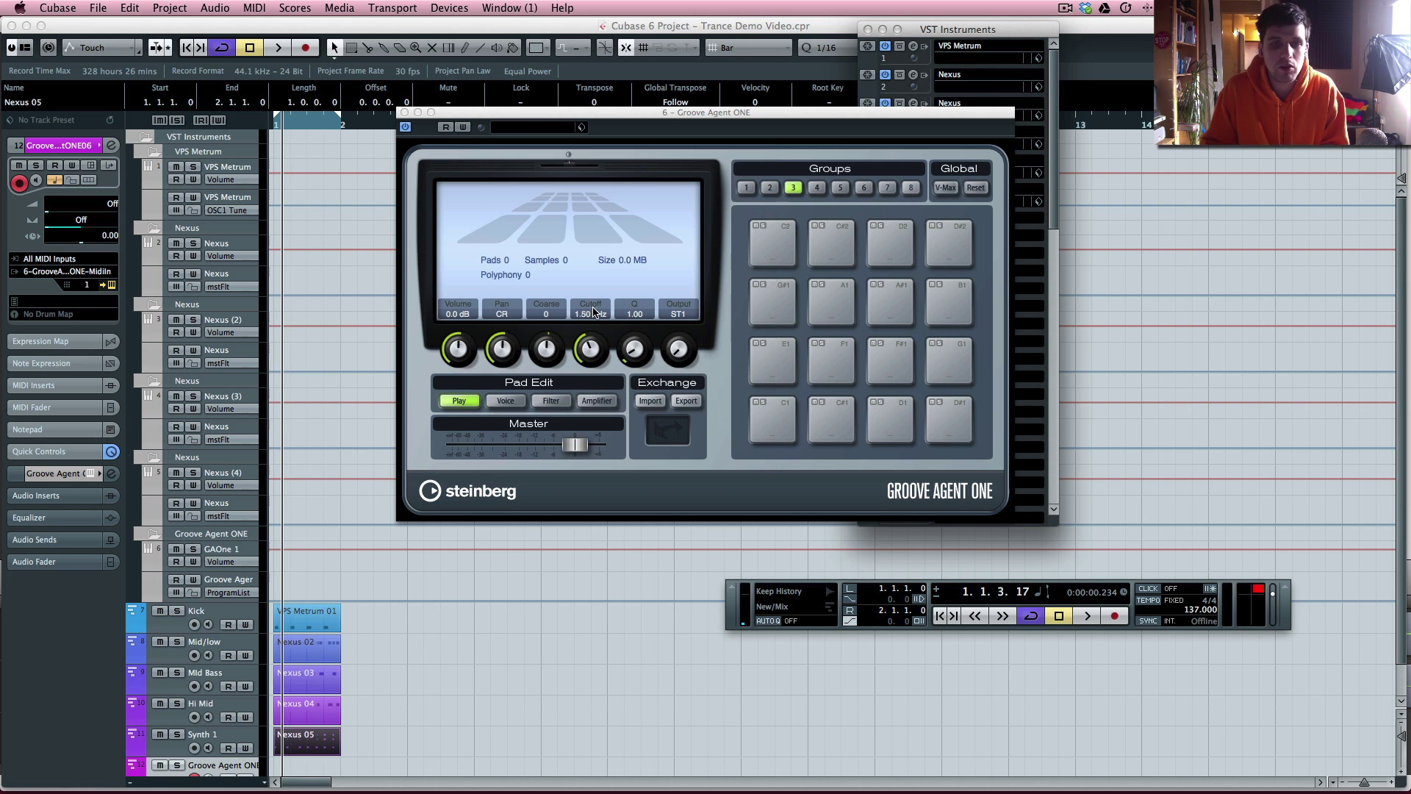
{"action": "left_click", "coordinate": [404, 113]}
{"action": "scroll", "coordinate": [450, 491], "scroll_direction": "down", "scroll_amount": 1}
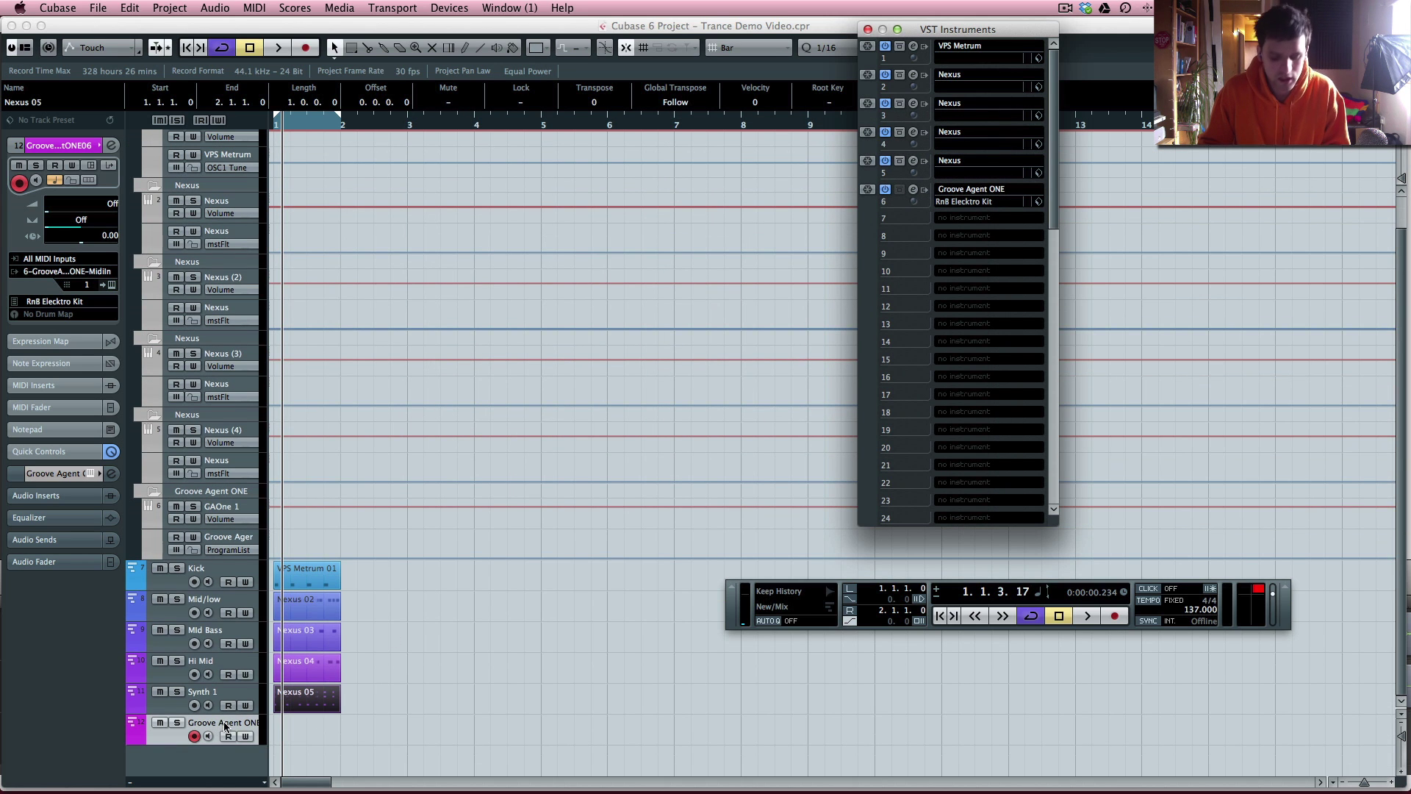
Pull the GAOne 1 channel's volume fader all the way down in the mixer, and close the mixer.
{"action": "key", "text": "F3"}
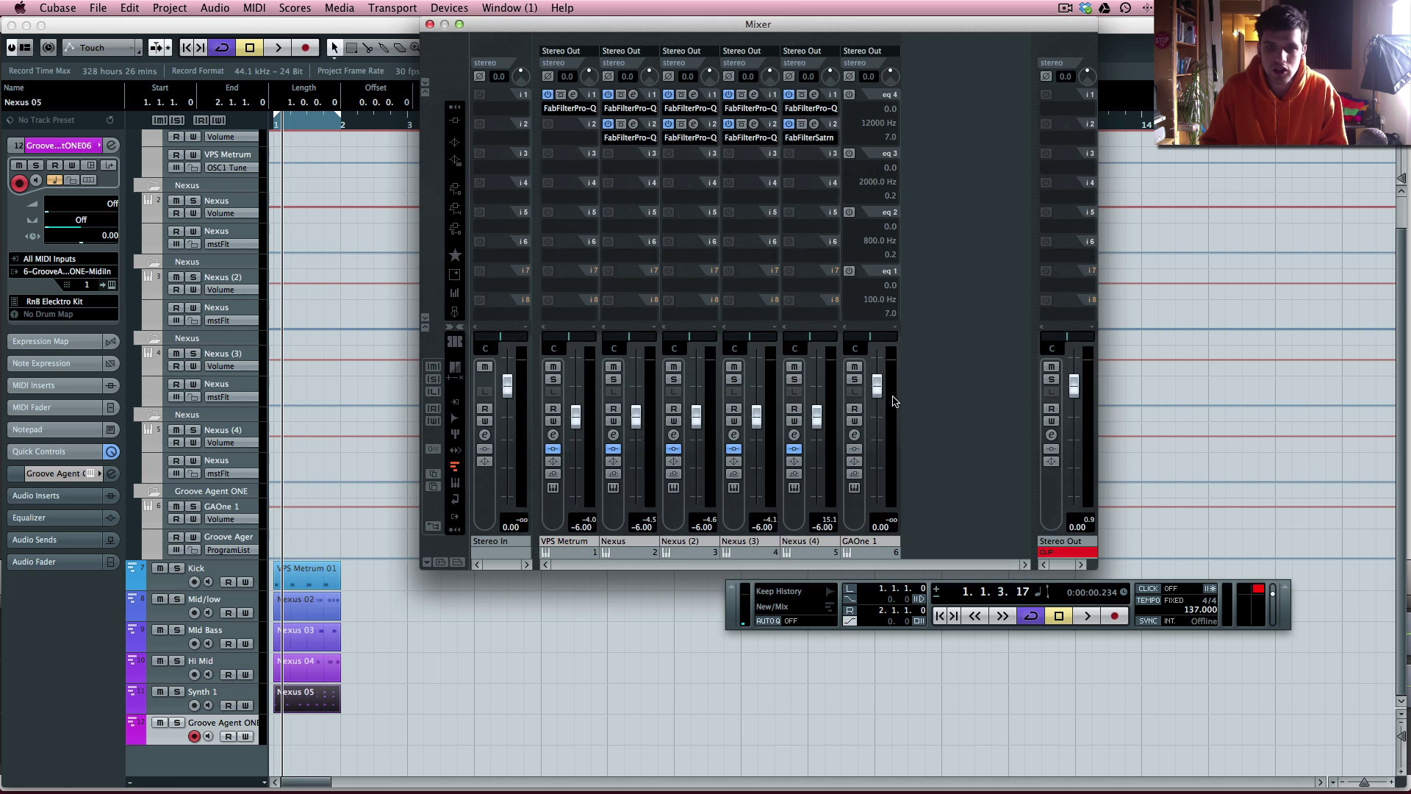
{"action": "left_click_drag", "start_coordinate": [880, 387], "coordinate": [902, 665]}
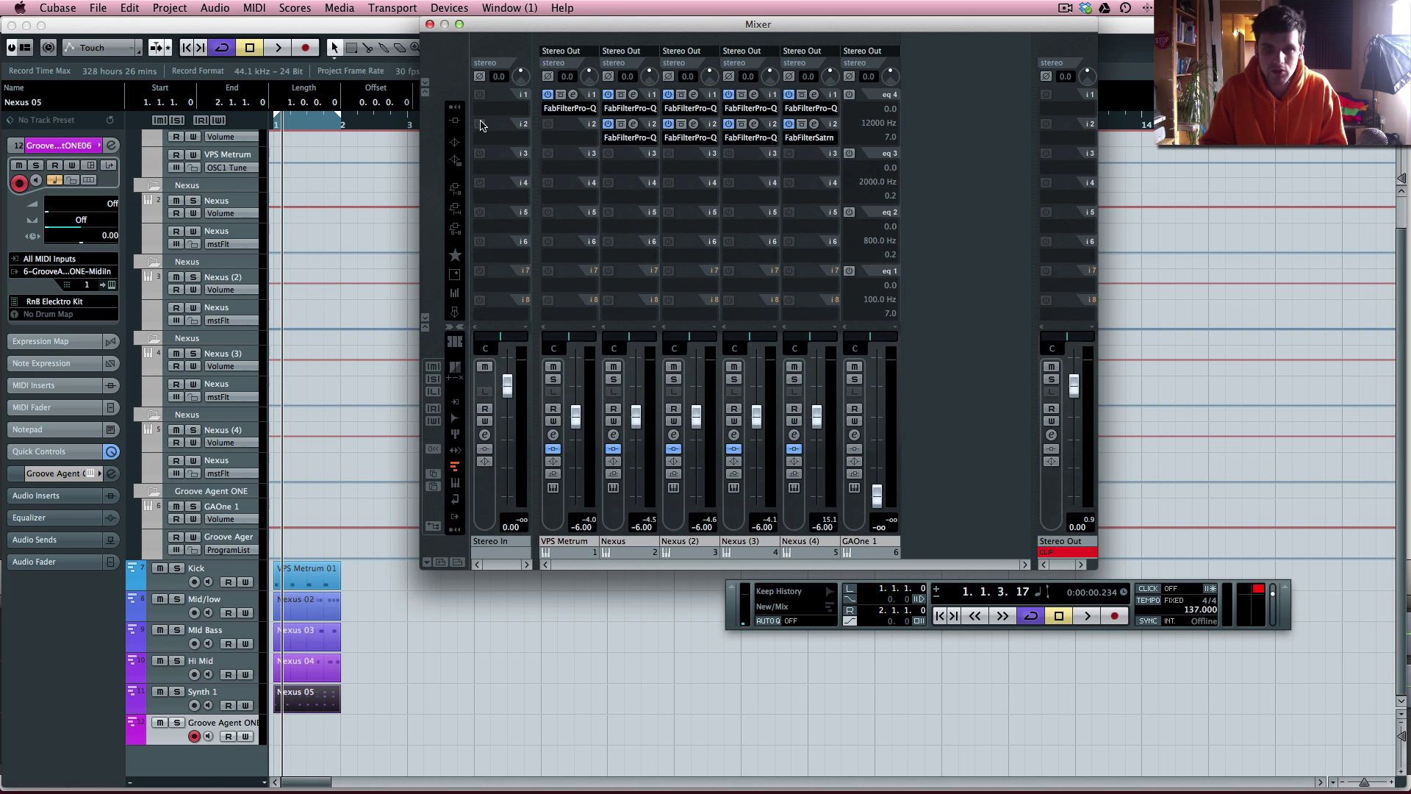
{"action": "left_click", "coordinate": [430, 25]}
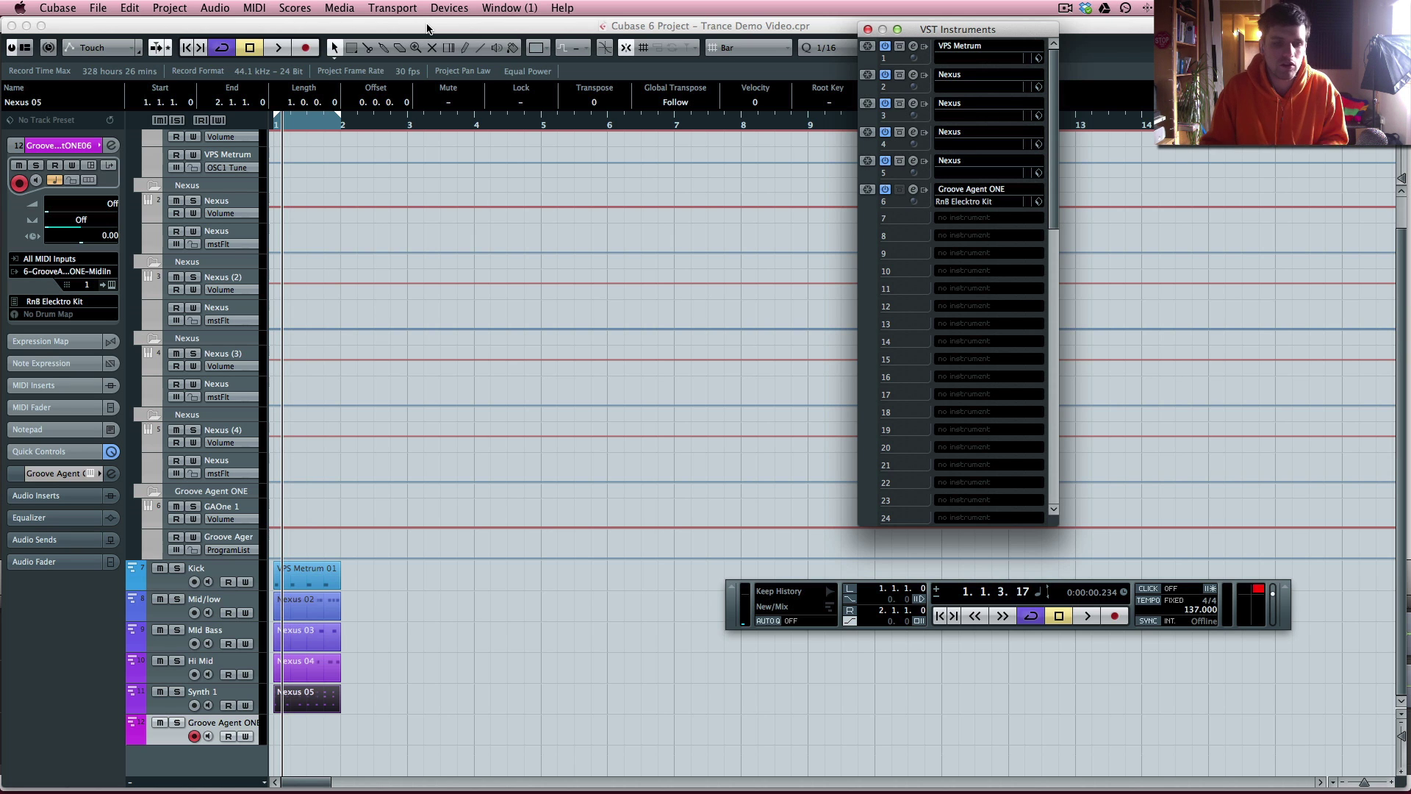
Create an empty one-bar part on the Groove Agent ONE track and check the Kick part's notes in the Key Editor.
{"action": "double_click", "coordinate": [285, 732]}
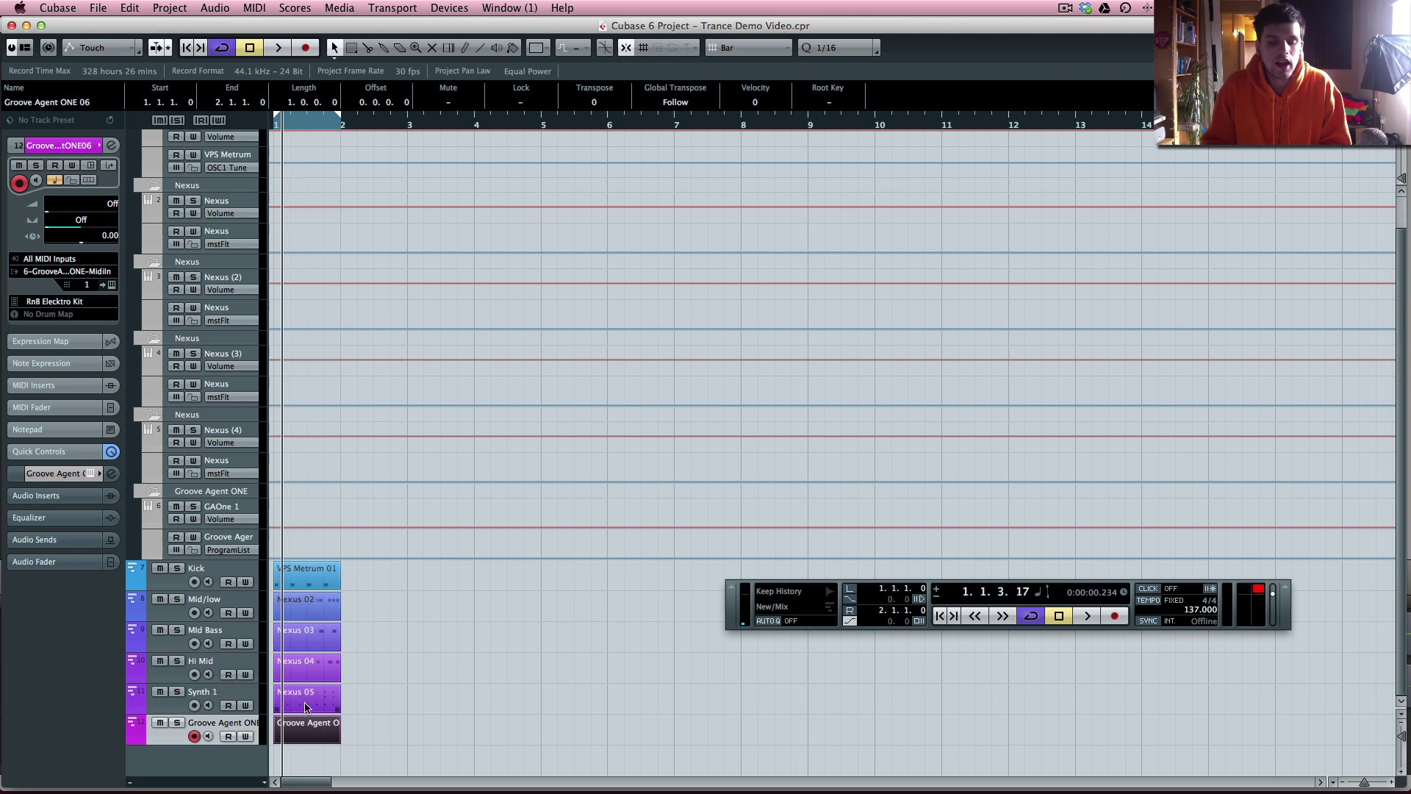
{"action": "double_click", "coordinate": [309, 734]}
{"action": "key", "text": "Escape"}
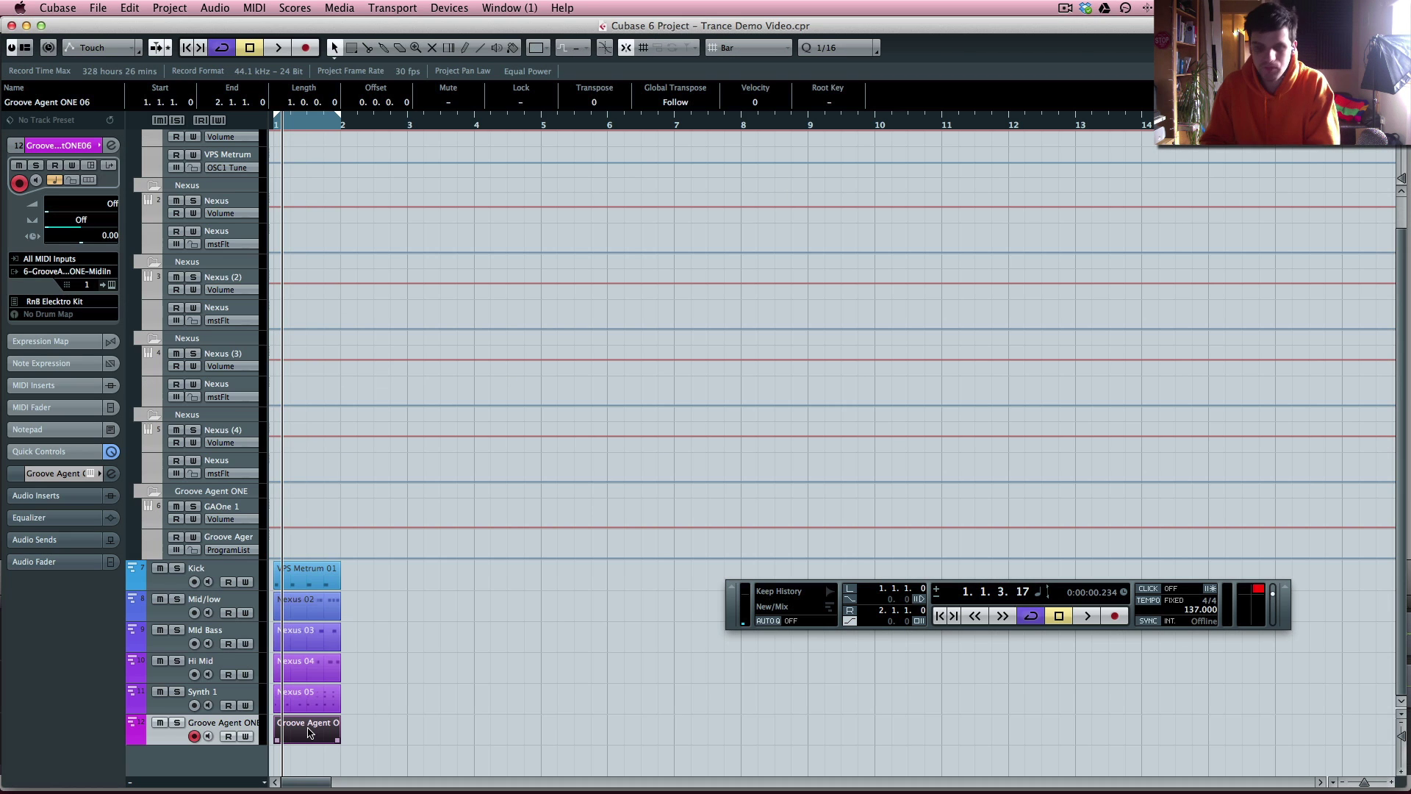
{"action": "double_click", "coordinate": [311, 578]}
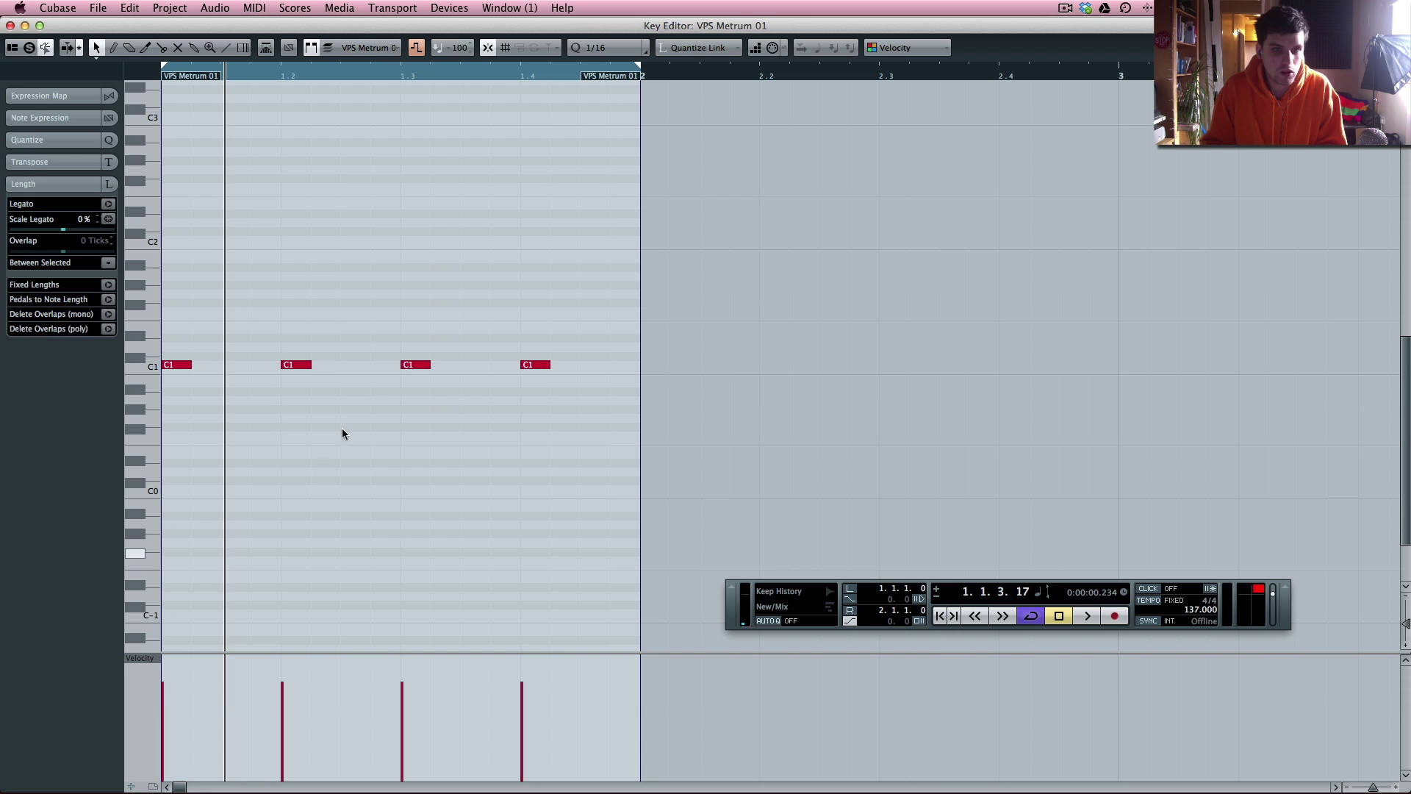
{"action": "key", "text": "Escape"}
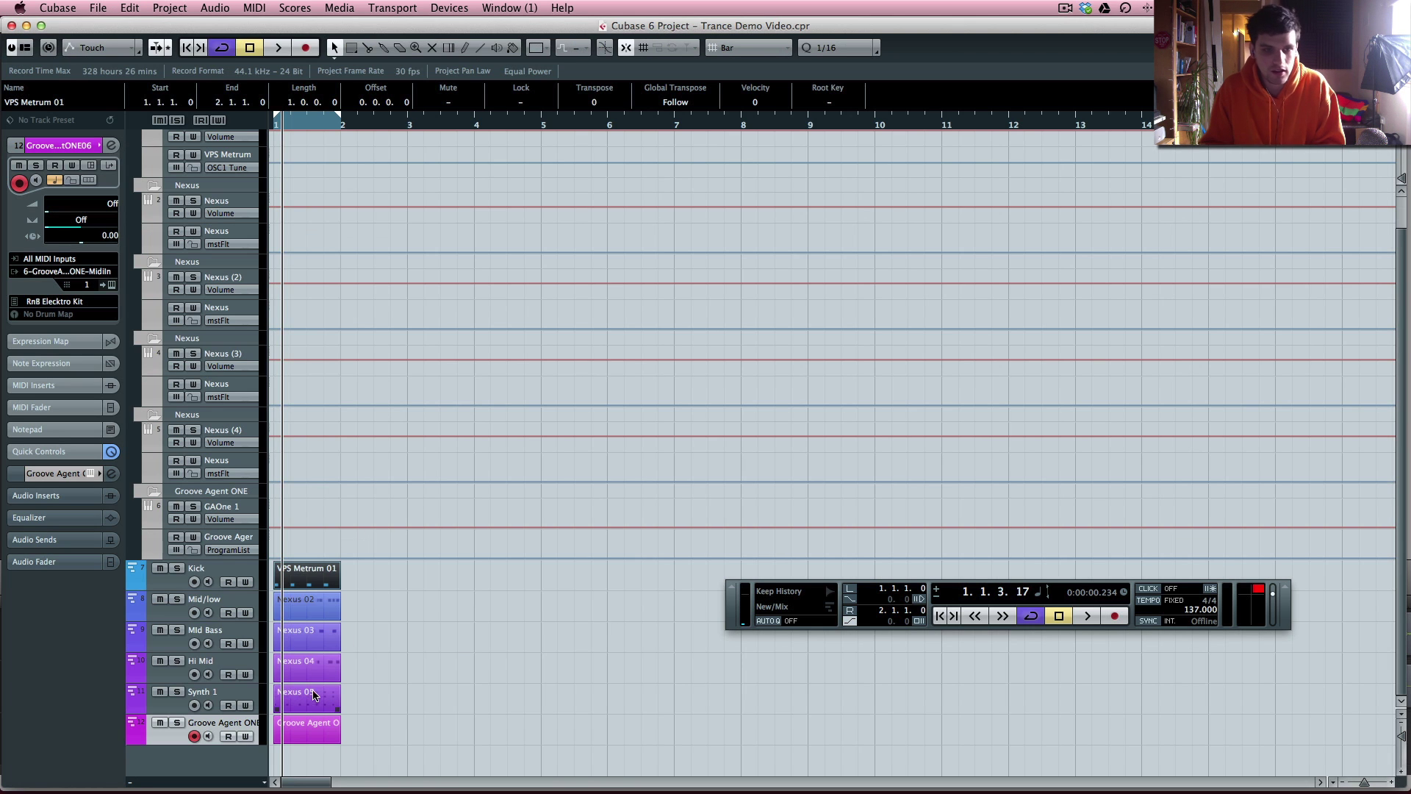
Copy the Kick pattern into the Groove Agent ONE part as C1 notes on each of the four beats, and leave the Key Editor.
{"action": "double_click", "coordinate": [300, 735]}
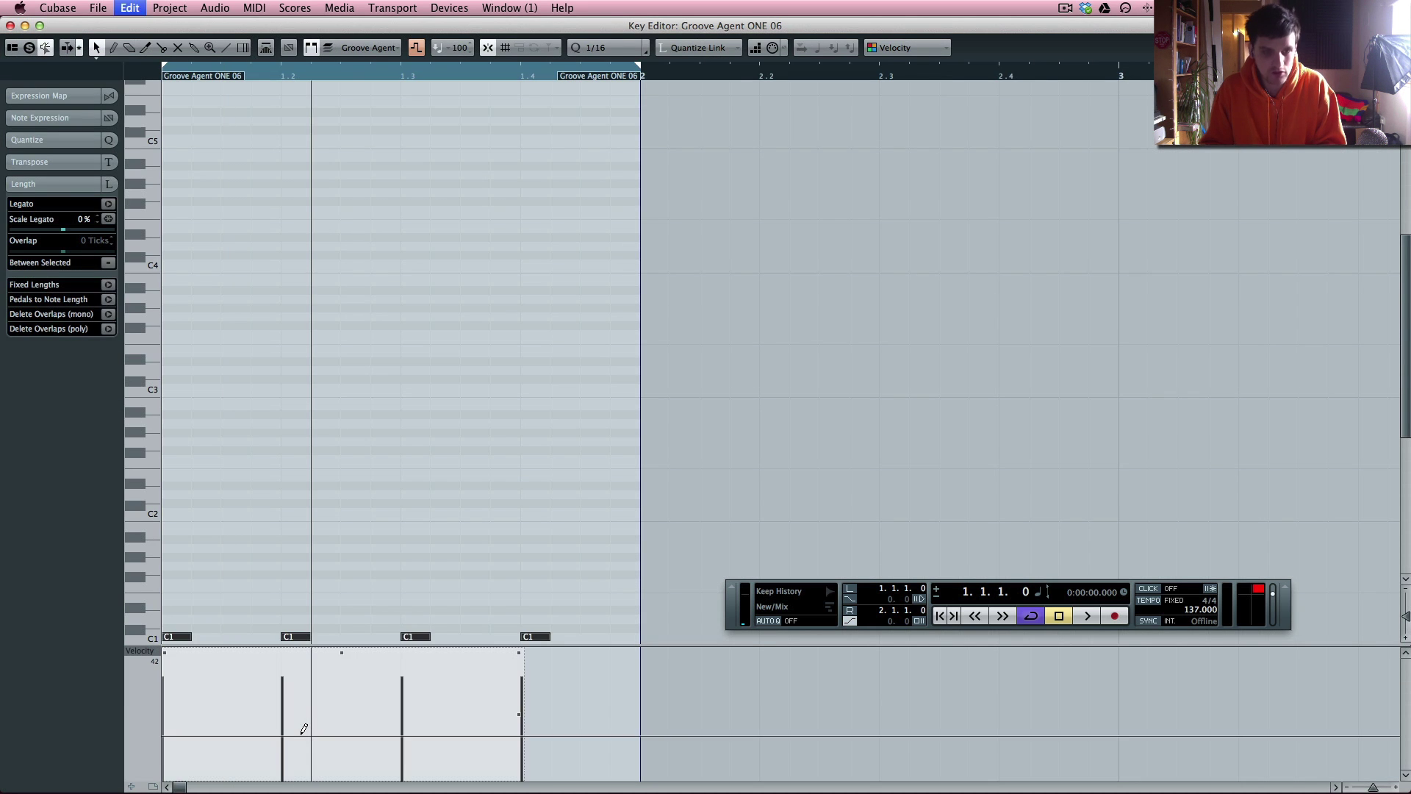
{"action": "key", "text": "Escape"}
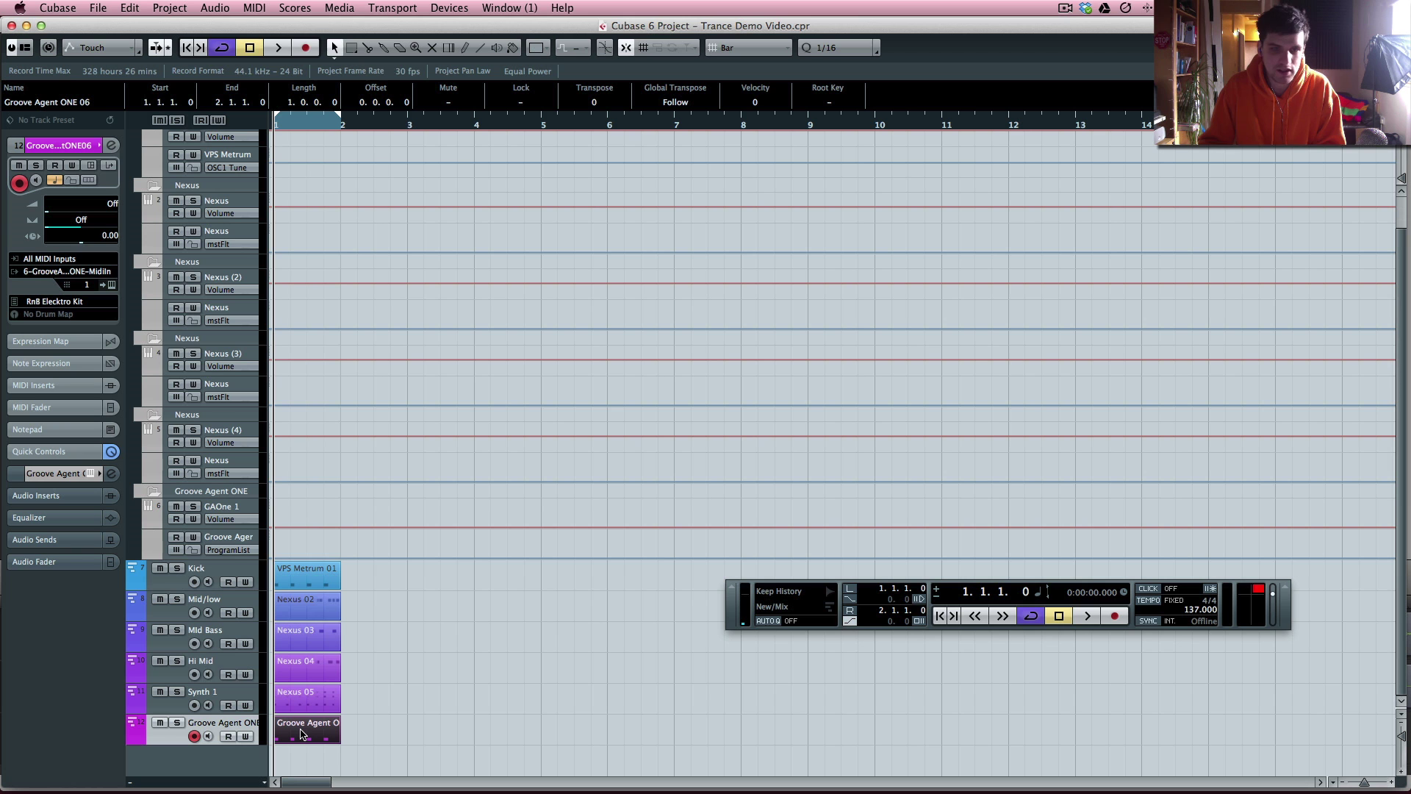
Solo the Groove Agent ONE track and audition it with the GAOne 1 fader raised, then return the fader to silence and stop playback.
{"action": "left_click", "coordinate": [176, 722]}
{"action": "key", "text": "space"}
{"action": "key", "text": "F3"}
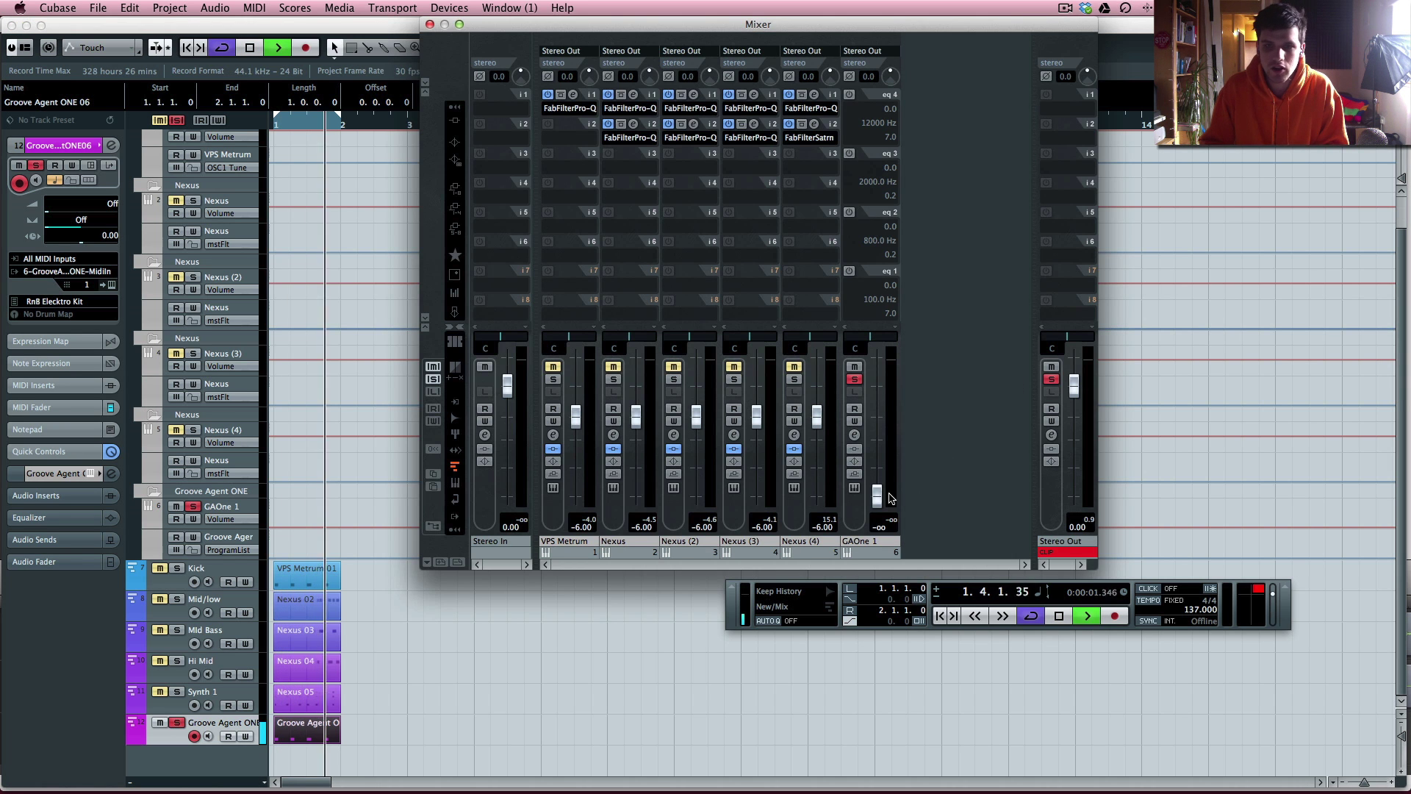
{"action": "left_click_drag", "start_coordinate": [878, 496], "coordinate": [900, 386]}
{"action": "key", "text": "space"}
{"action": "key", "text": "Home"}
{"action": "key", "text": "space"}
{"action": "left_click_drag", "start_coordinate": [877, 385], "coordinate": [877, 501]}
{"action": "key", "text": "space"}
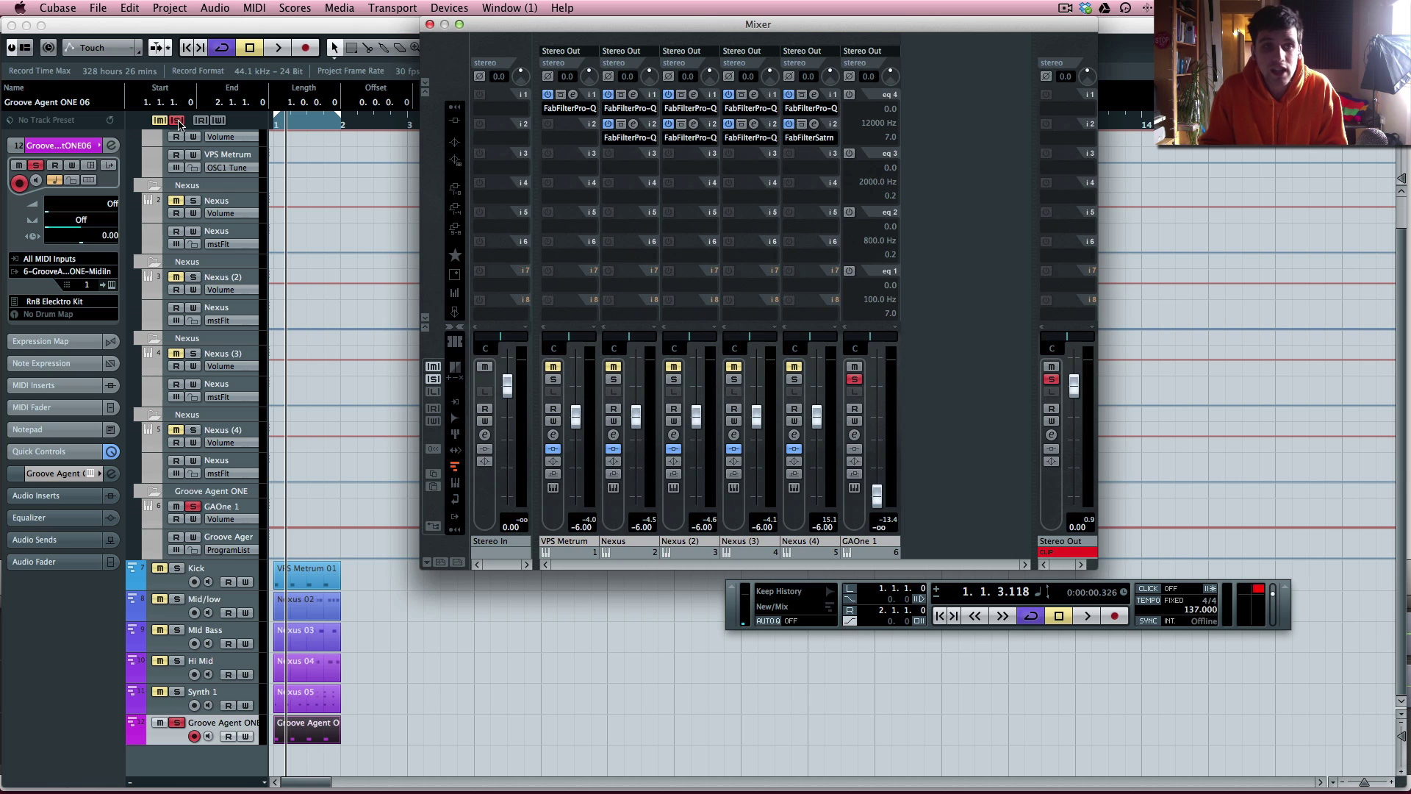
Clear the Groove Agent ONE solo and play the loop from the start with only the Nexus (4) channel soloed.
{"action": "key", "text": "F3"}
{"action": "key", "text": "F3"}
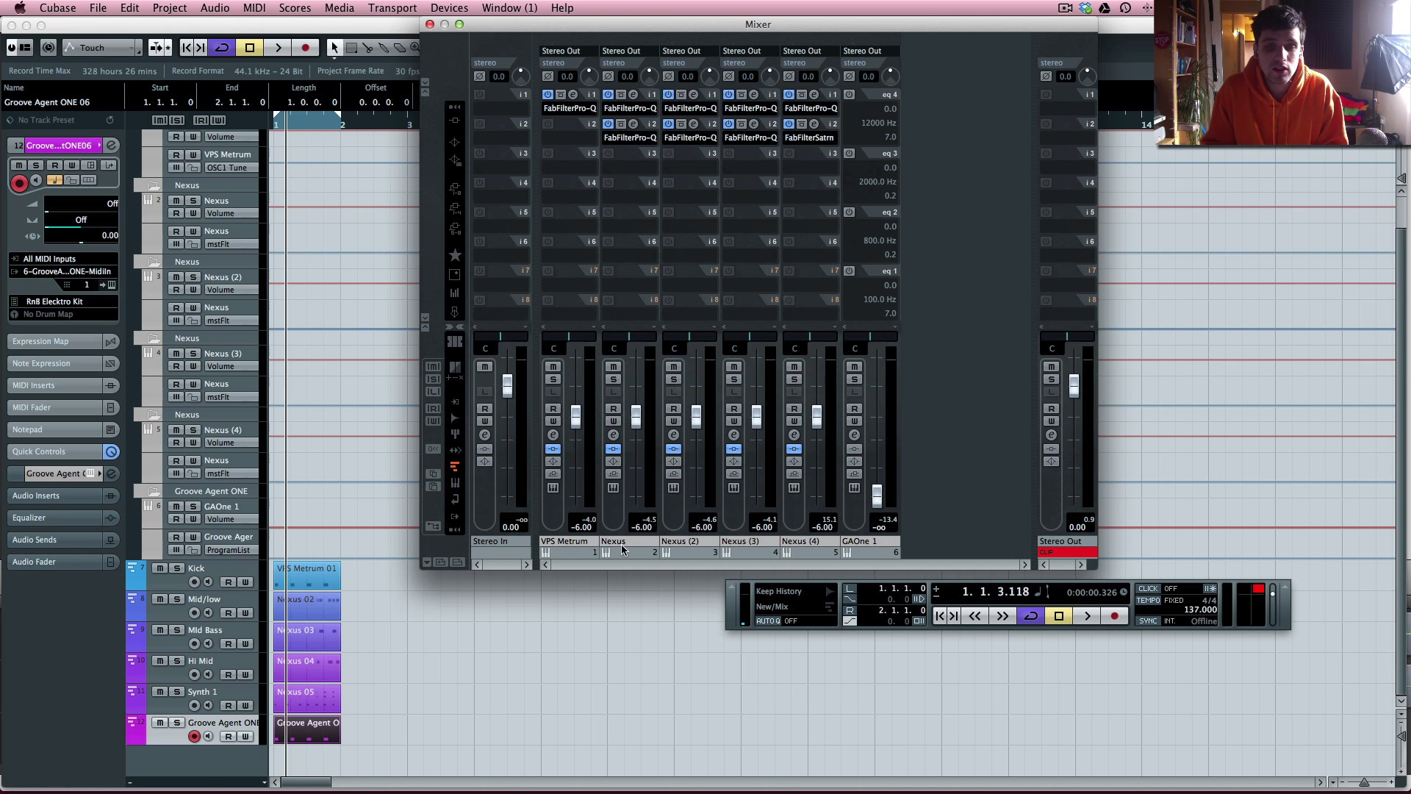
{"action": "key", "text": "period"}
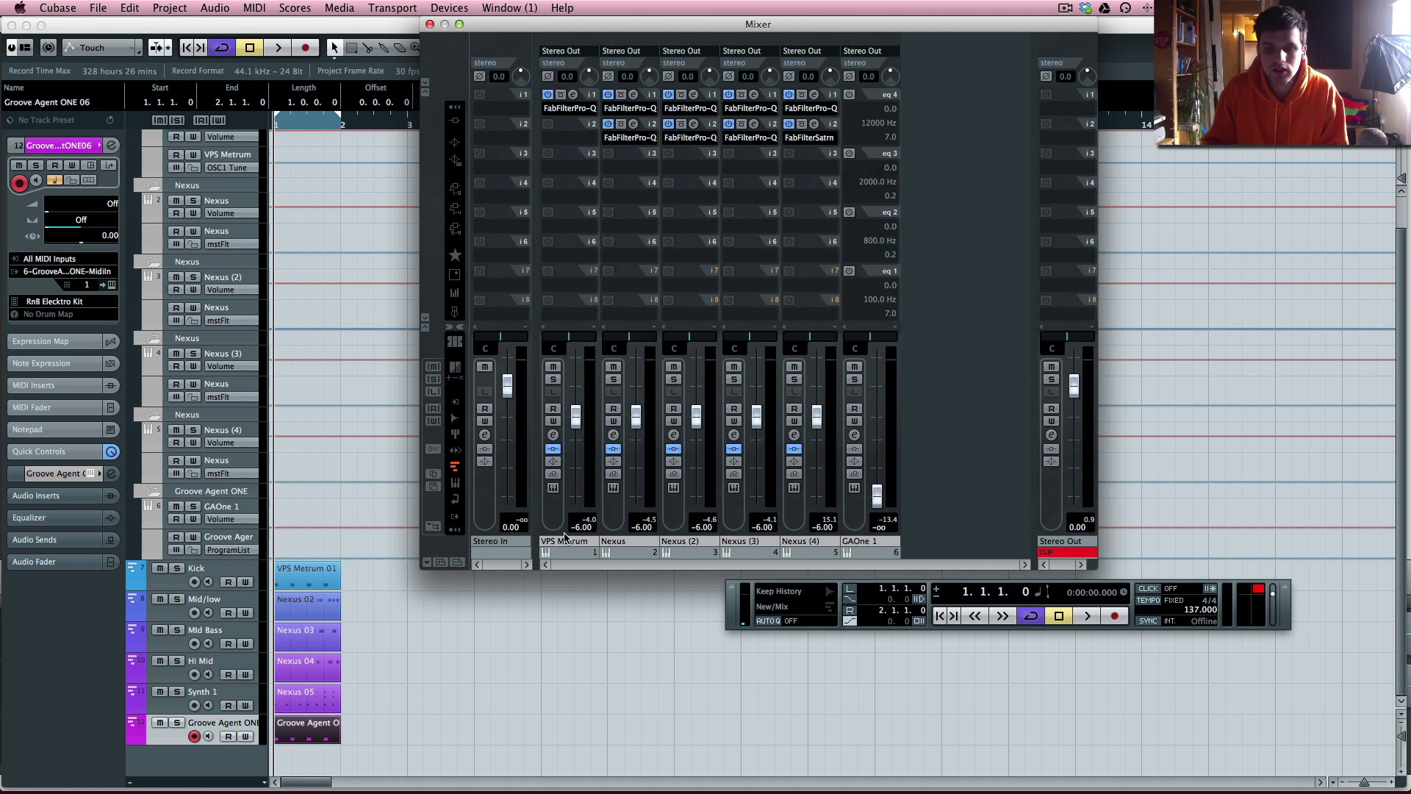
{"action": "key", "text": "space"}
{"action": "left_click", "coordinate": [793, 379]}
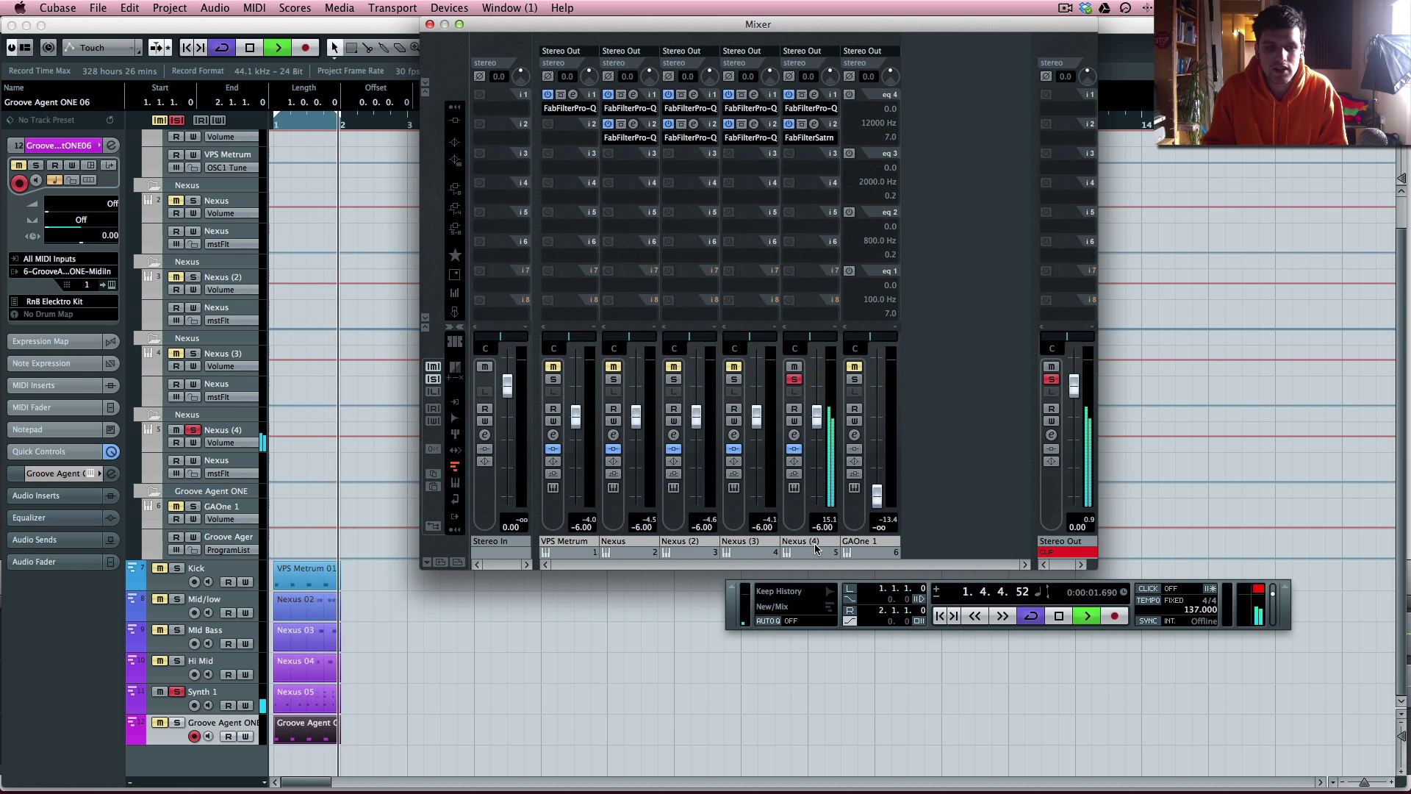
Insert a Compressor in slot 8 of the Nexus (4) channel, activate its side-chain input, and stop playback.
{"action": "left_click", "coordinate": [816, 311]}
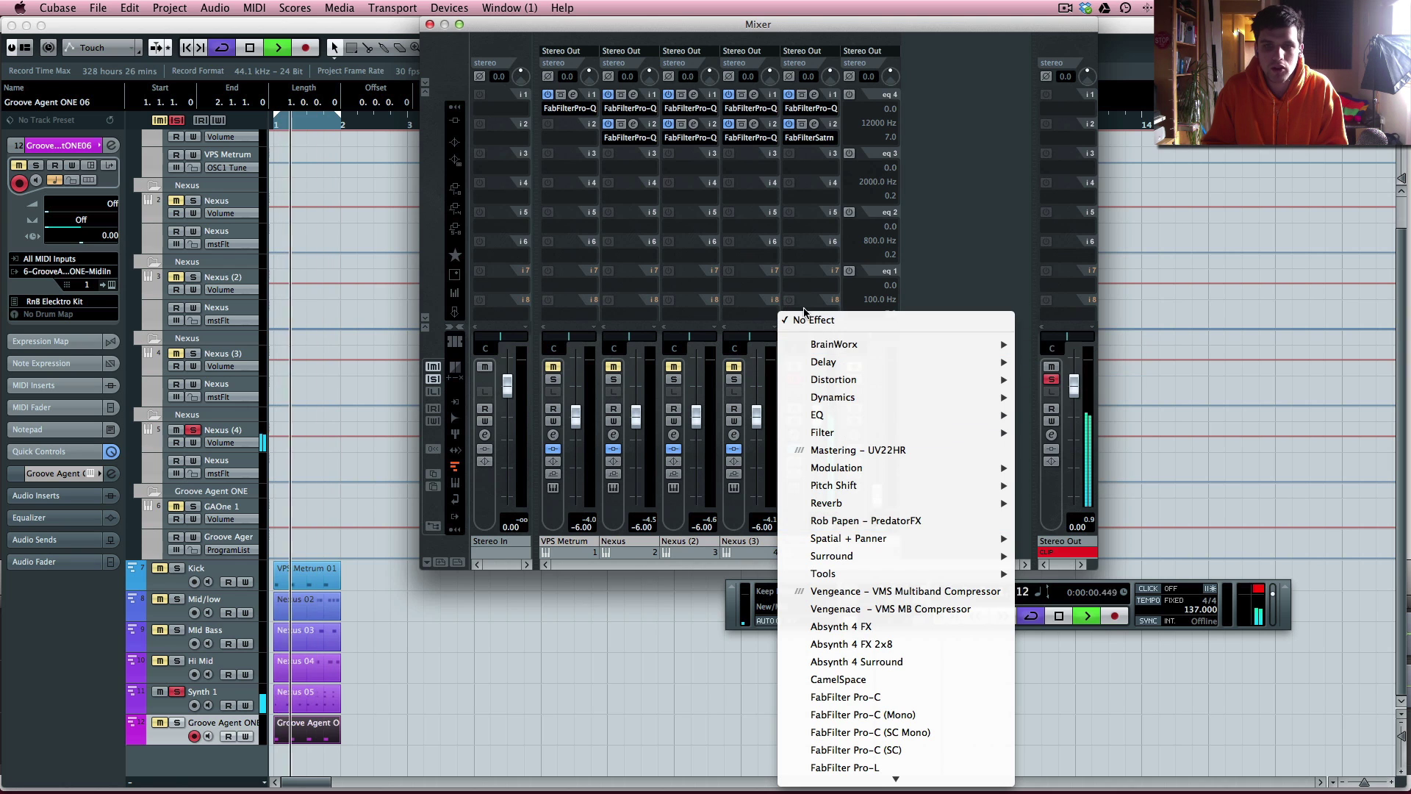
{"action": "mouse_move", "coordinate": [978, 397]}
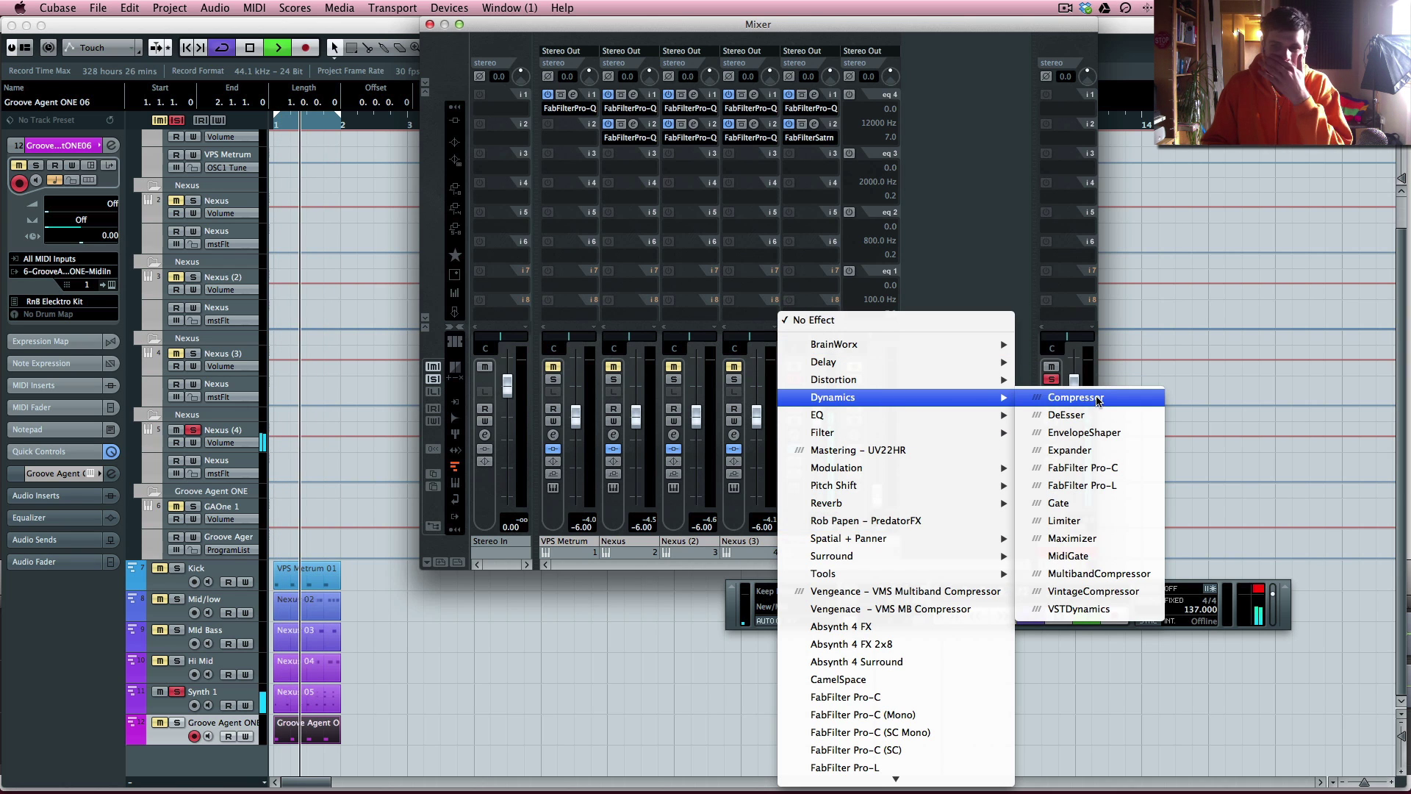
{"action": "left_click", "coordinate": [1098, 402]}
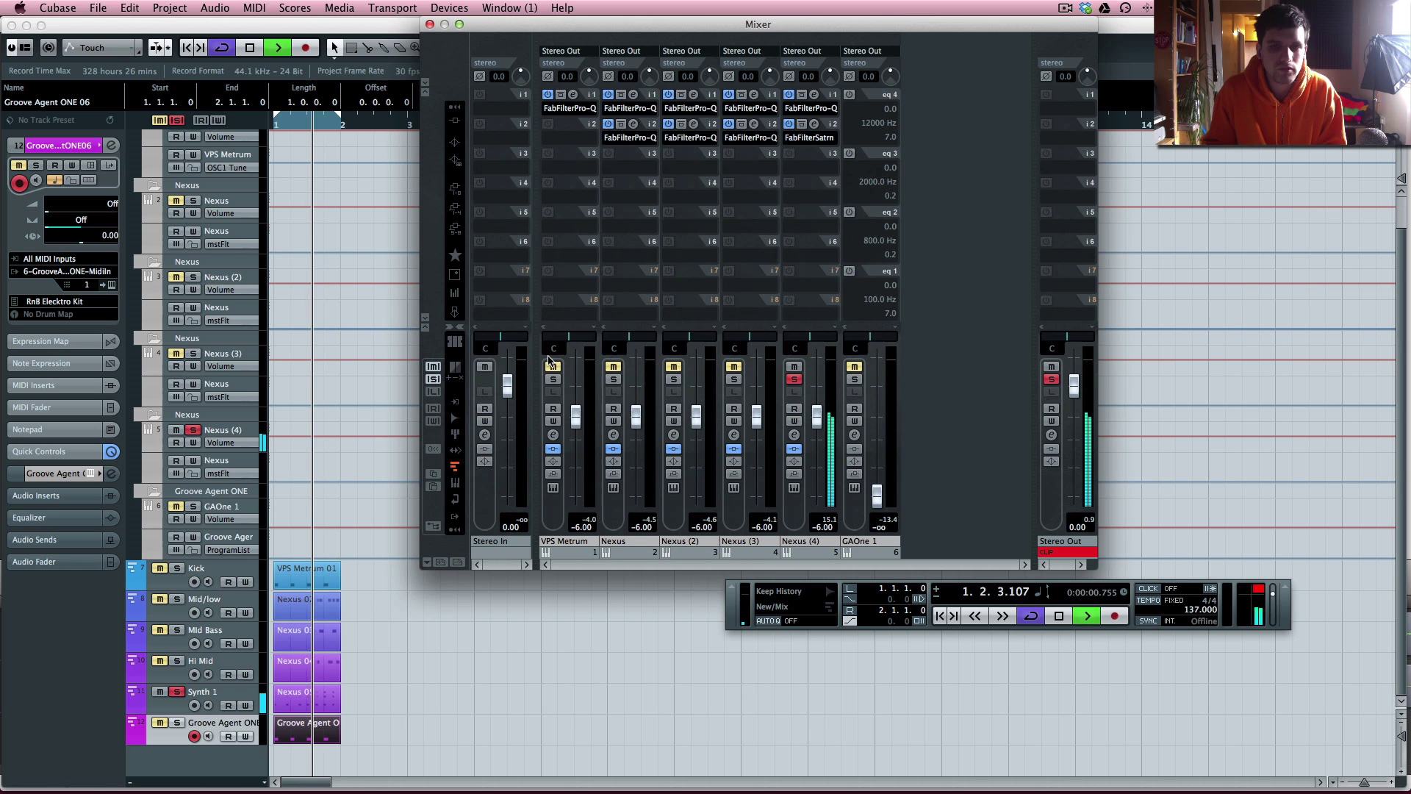
{"action": "left_click_drag", "start_coordinate": [717, 173], "coordinate": [638, 233]}
{"action": "left_click", "coordinate": [544, 245]}
{"action": "key", "text": "space"}
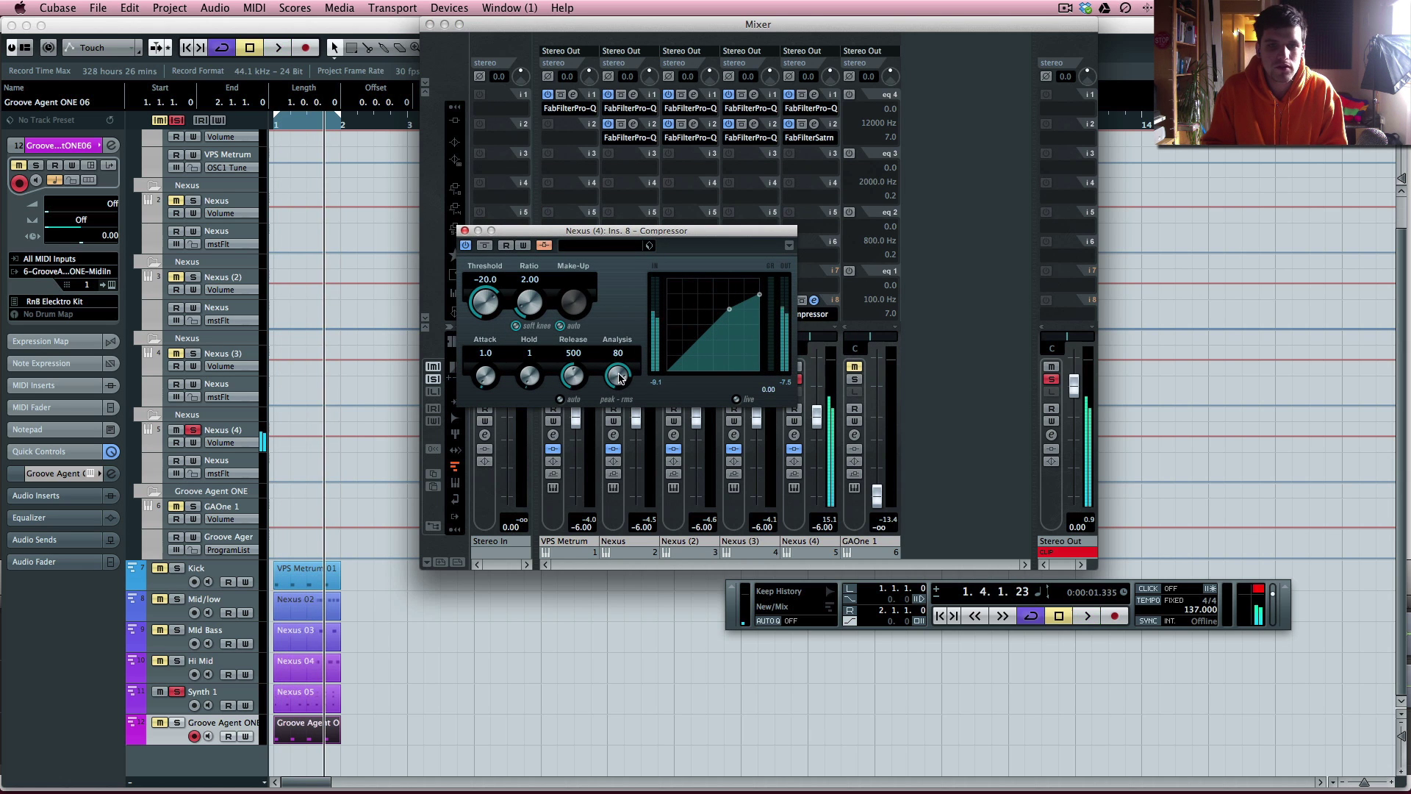
Set the Nexus (4) compressor's analysis to 0, turn off automatic make-up gain, lower the threshold to -23.0, and close its window.
{"action": "left_click_drag", "start_coordinate": [619, 378], "coordinate": [612, 560]}
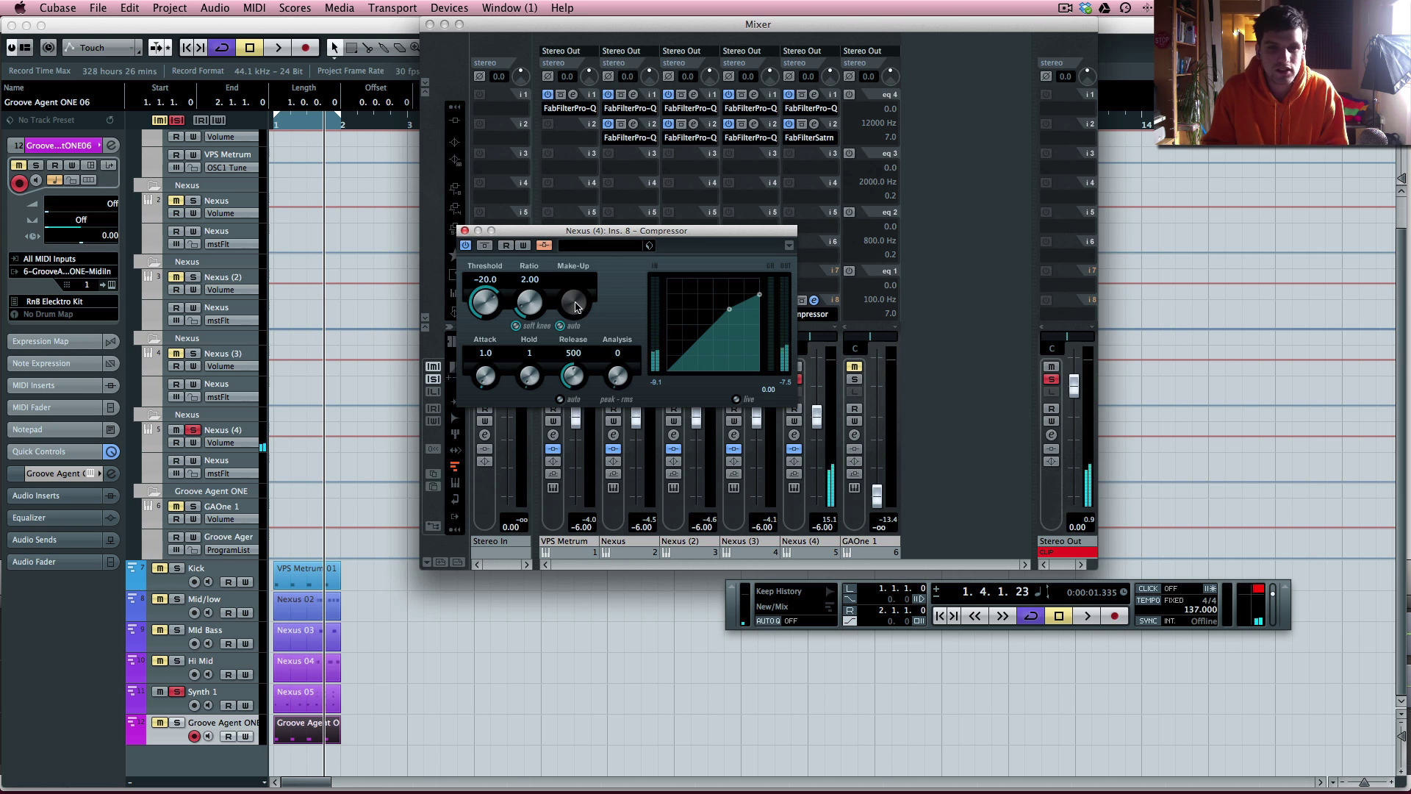
{"action": "left_click", "coordinate": [560, 326]}
{"action": "left_click_drag", "start_coordinate": [487, 301], "coordinate": [487, 305]}
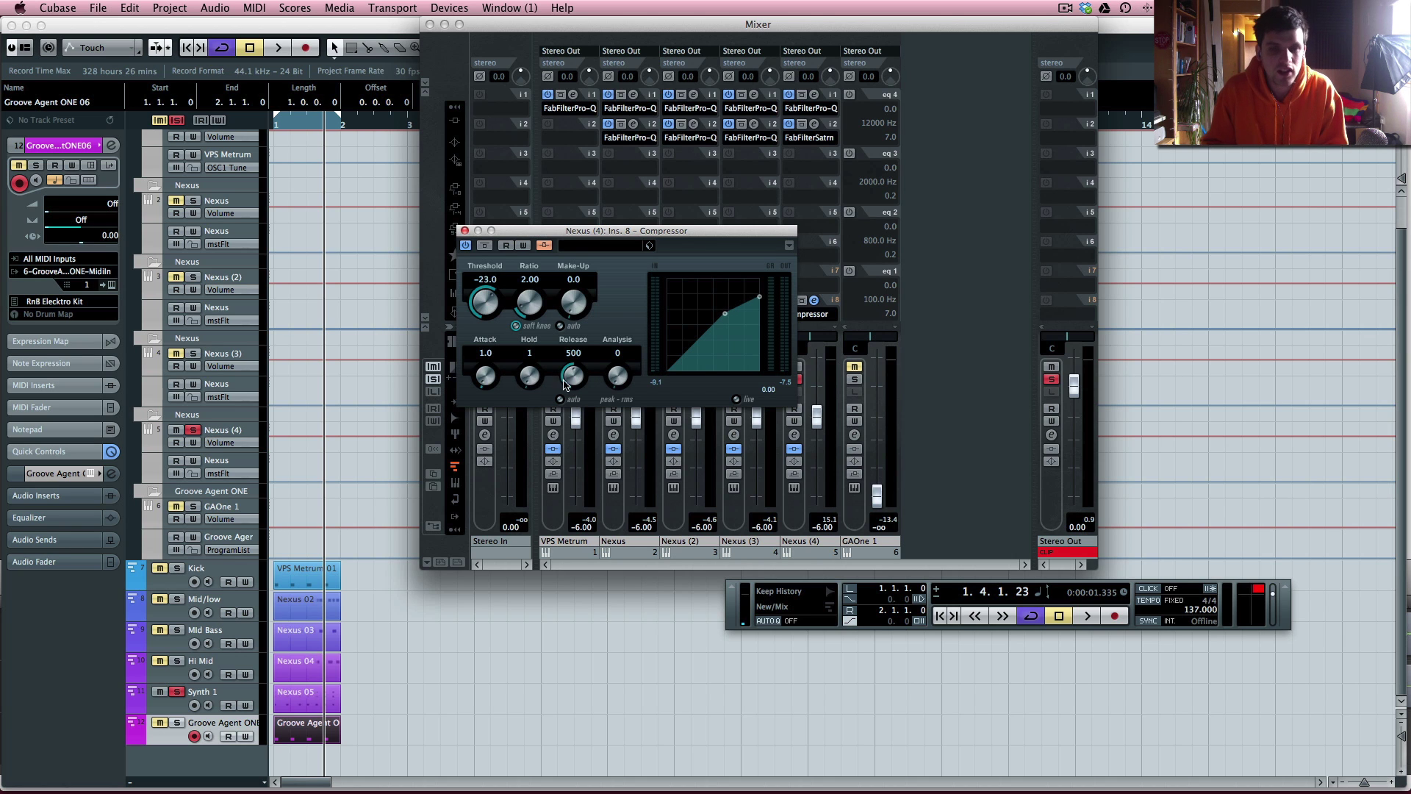
{"action": "left_click", "coordinate": [464, 231]}
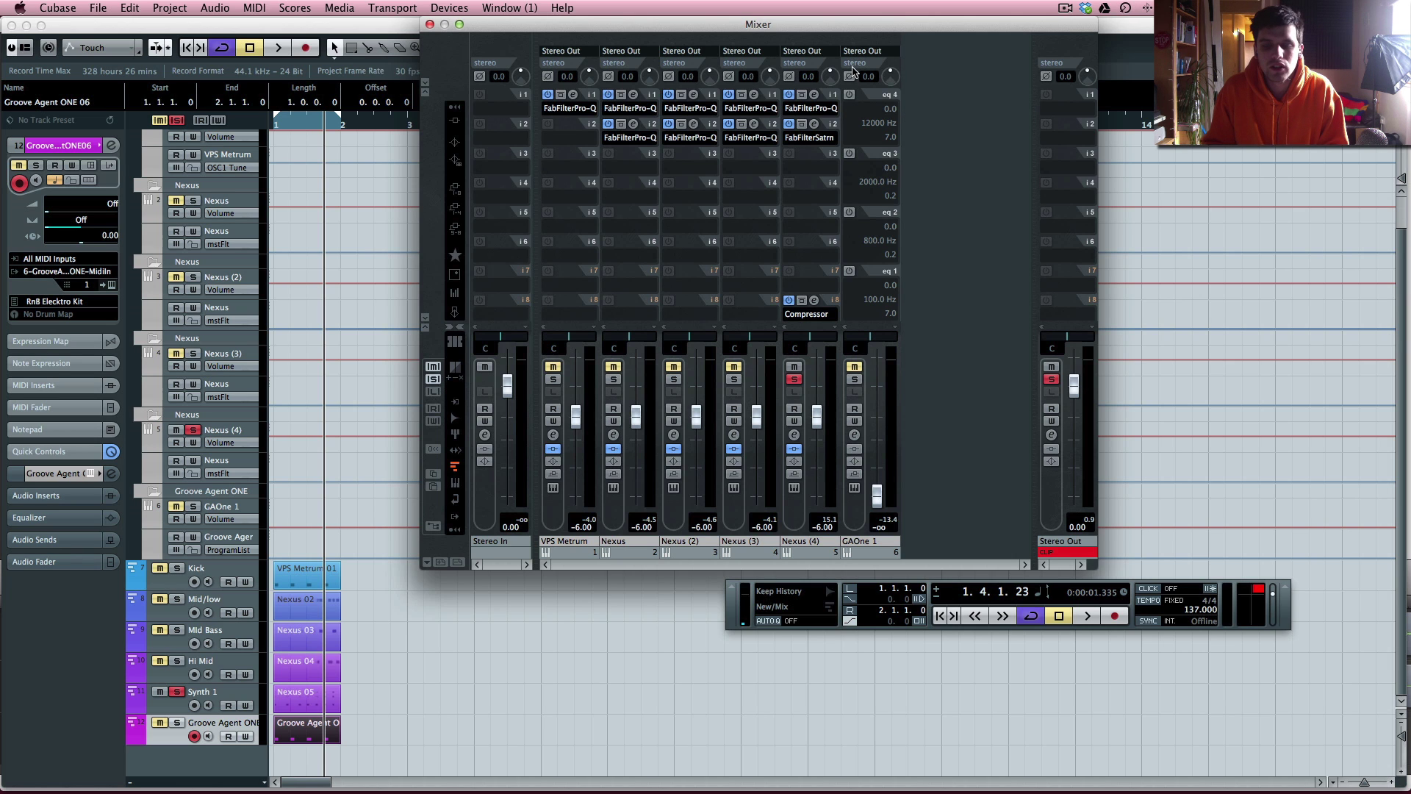
Open the GAOne 1 channel settings and route its first send to the side-chain of the Nexus (4) insert 8 Compressor.
{"action": "left_click", "coordinate": [462, 122]}
{"action": "left_click", "coordinate": [855, 436]}
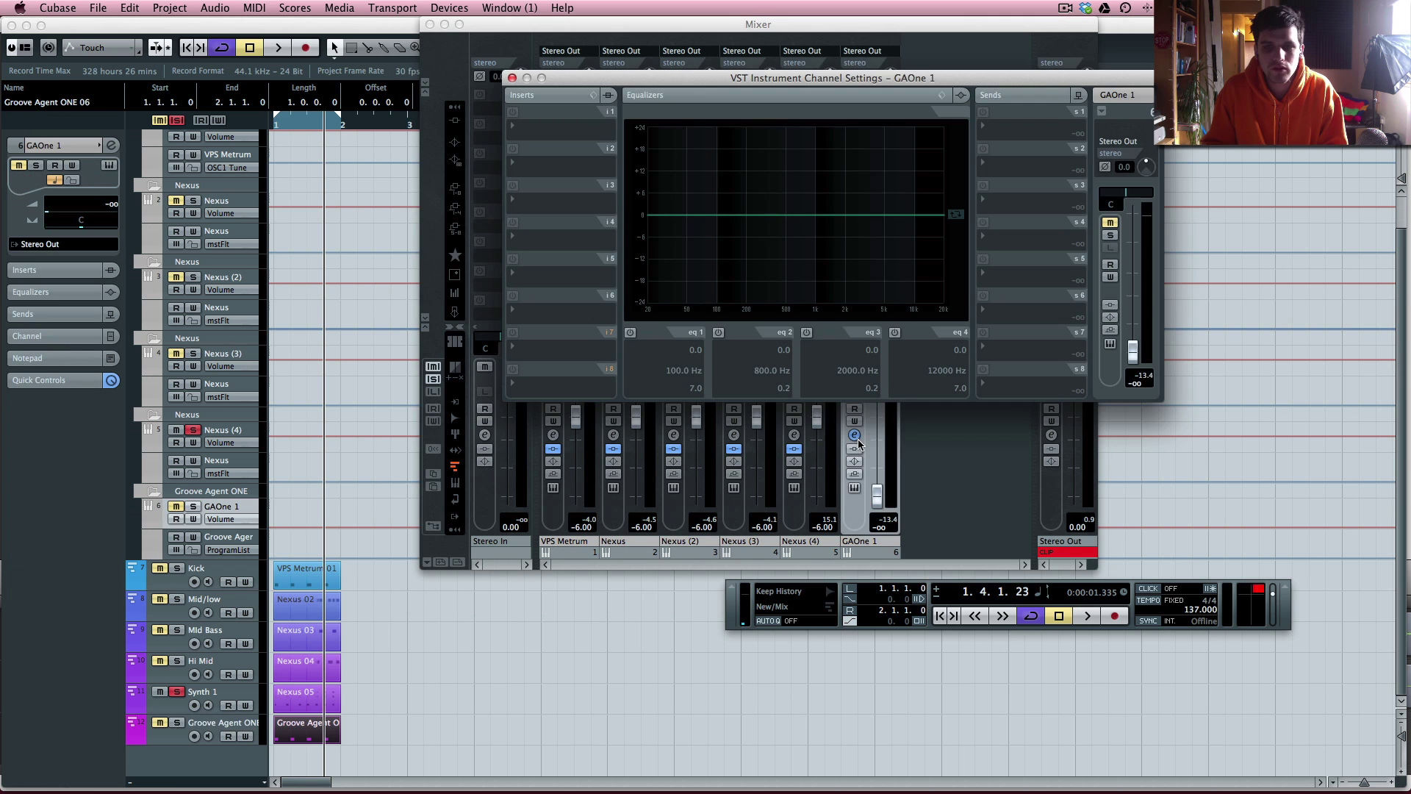
{"action": "left_click_drag", "start_coordinate": [896, 74], "coordinate": [1095, 39]}
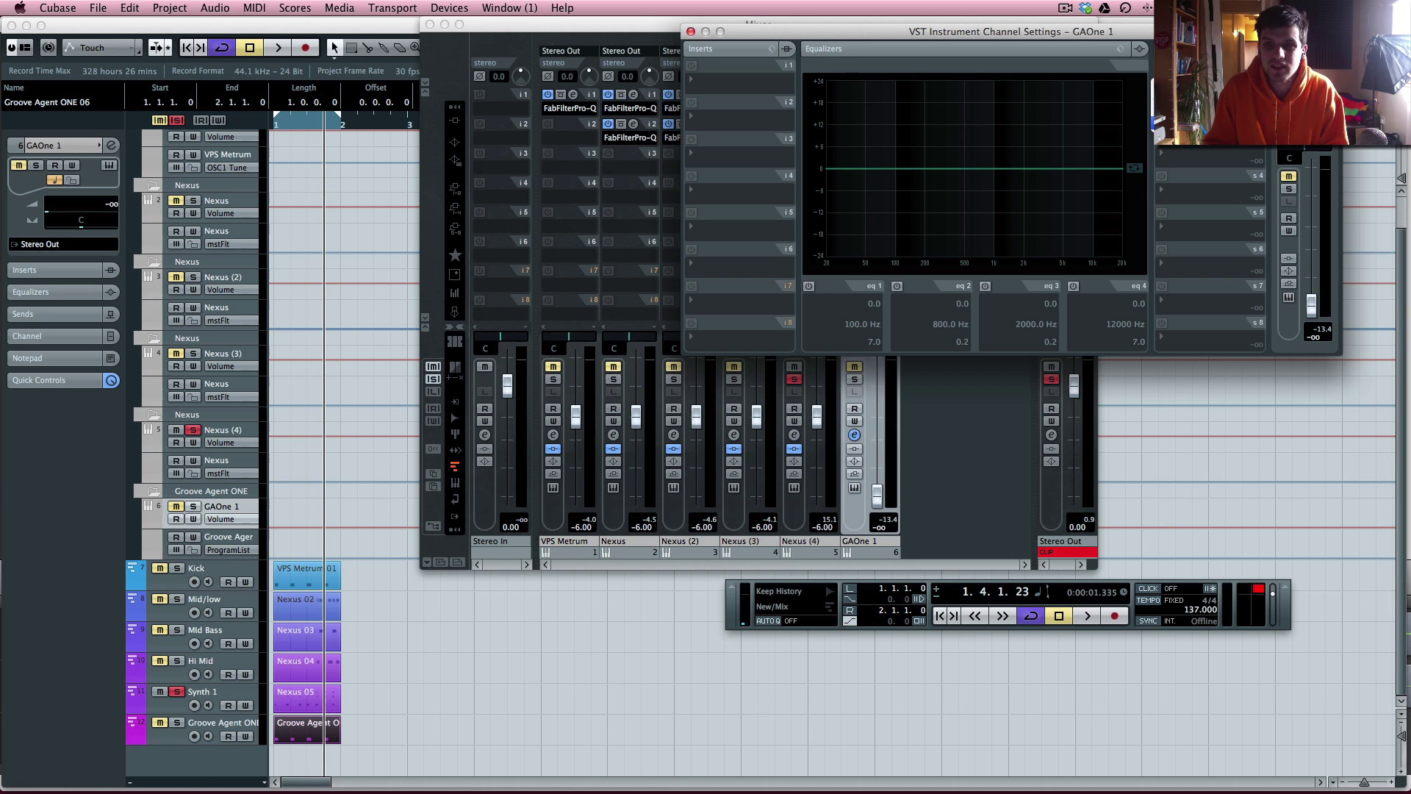
{"action": "left_click", "coordinate": [1162, 65]}
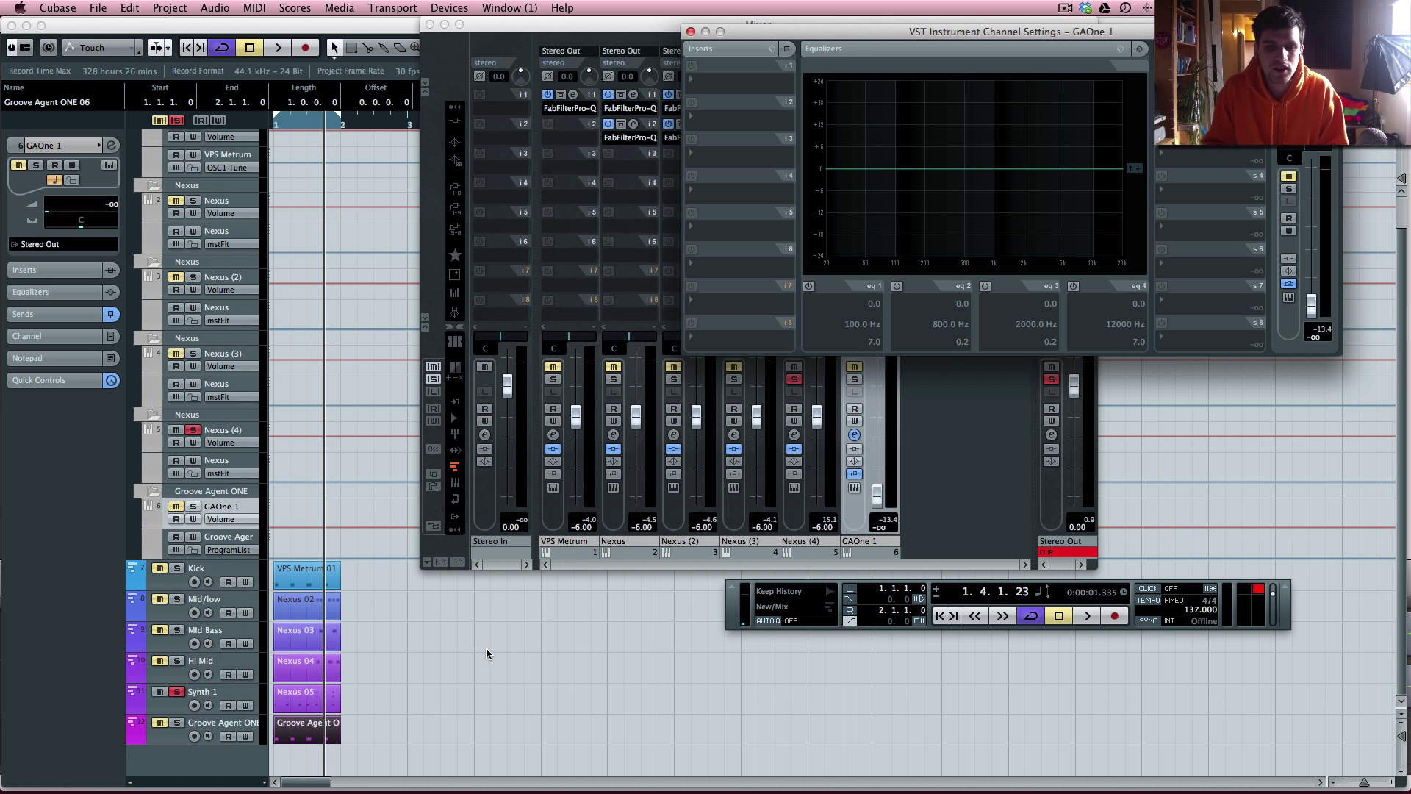
Play the loop with Groove Agent ONE soloed alongside Synth 1, and check the GAOne 1 channel's send settings.
{"action": "key", "text": "space"}
{"action": "left_click", "coordinate": [177, 724]}
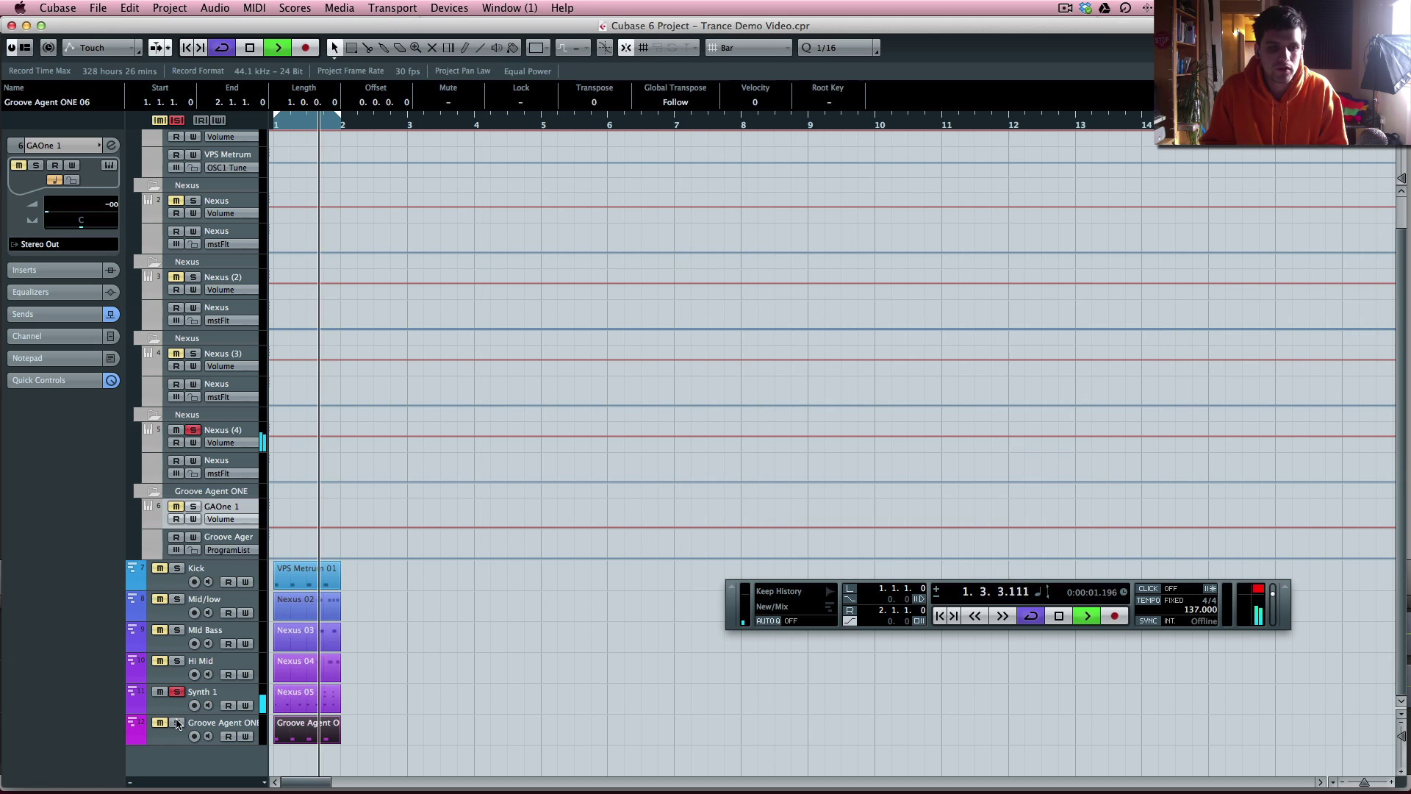
{"action": "left_click", "coordinate": [177, 724]}
{"action": "key", "text": "F3"}
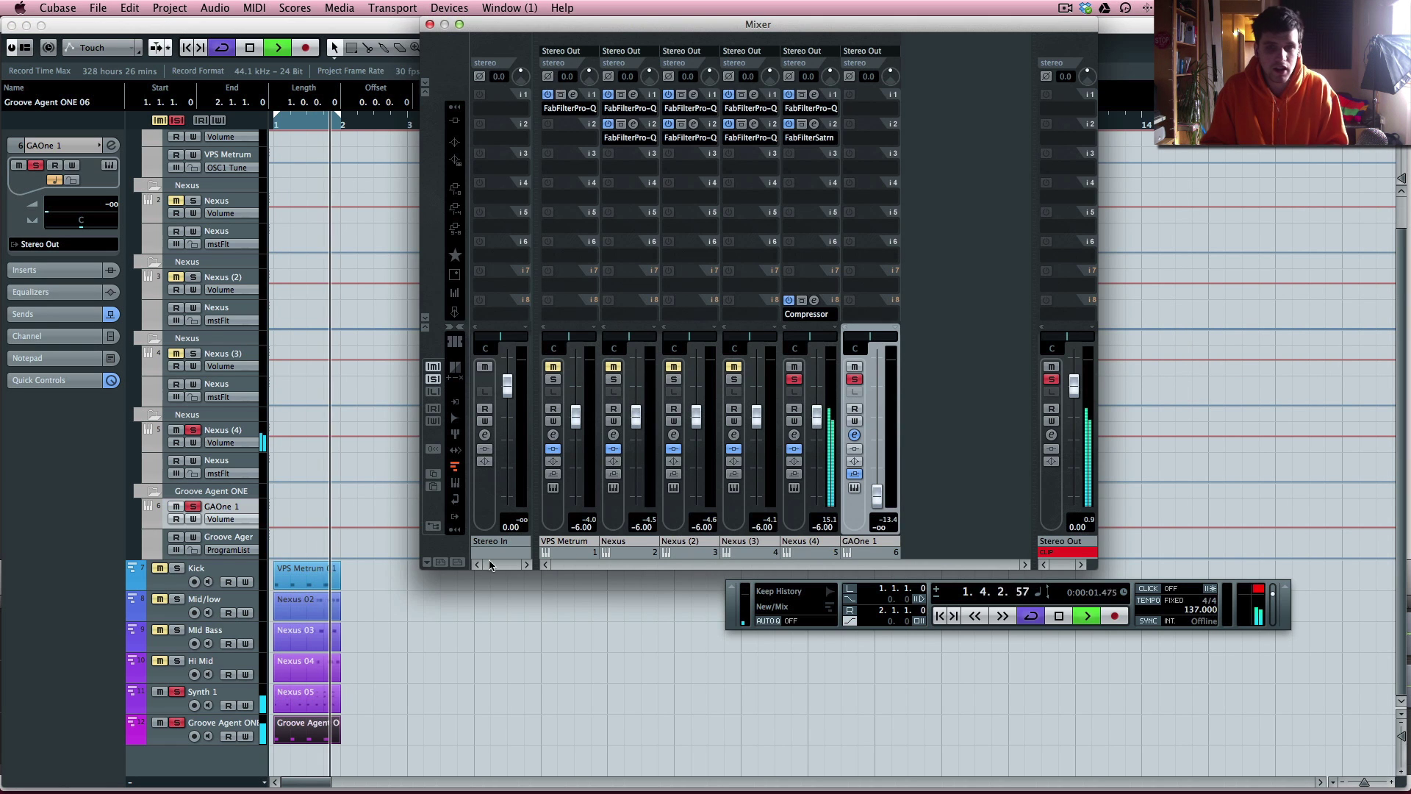
{"action": "left_click", "coordinate": [855, 435]}
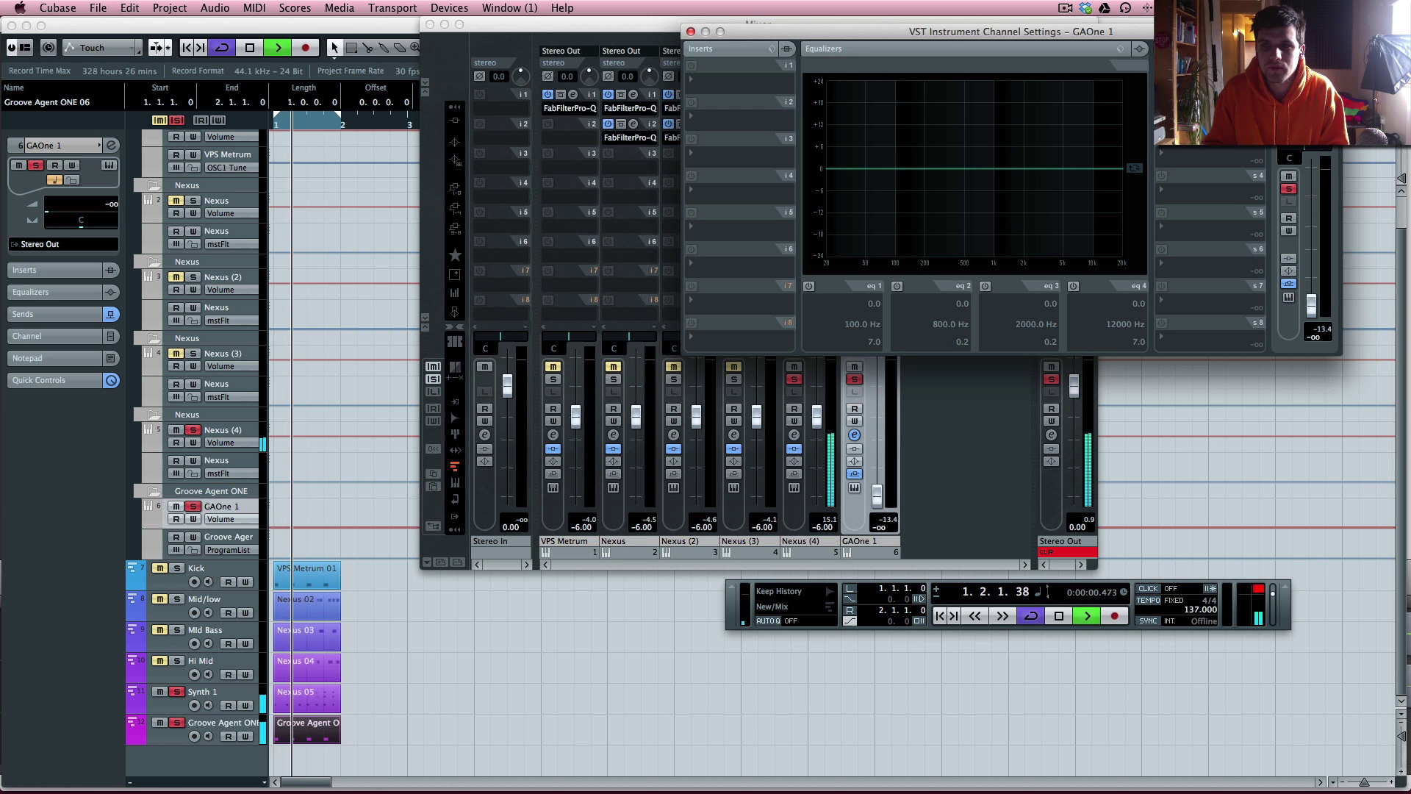
{"action": "left_click", "coordinate": [691, 33]}
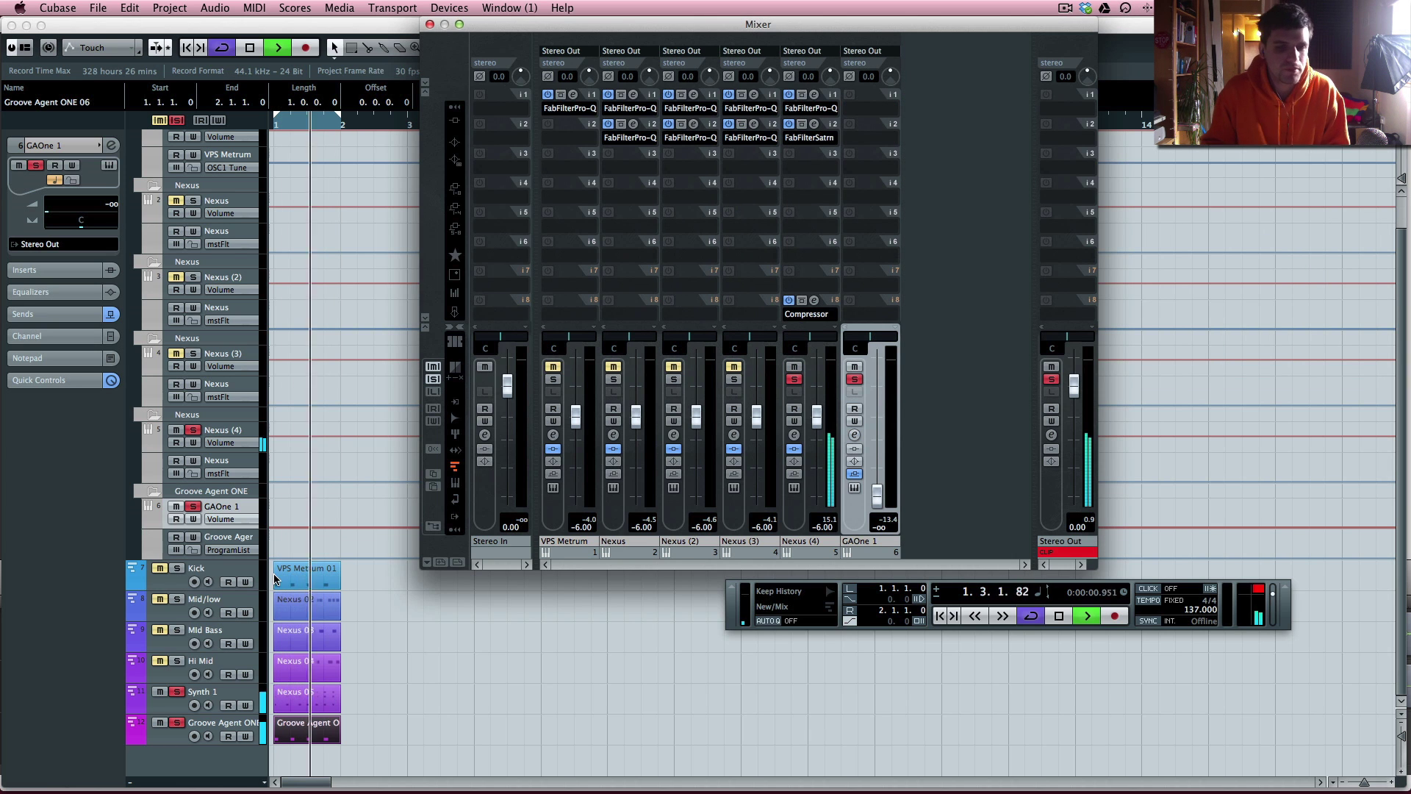
Add the Kick to the soloed tracks and play from the start, toggling Groove Agent ONE's solo to compare the side-chain effect.
{"action": "key", "text": "space"}
{"action": "left_click", "coordinate": [177, 568]}
{"action": "key", "text": "F3"}
{"action": "key", "text": "Home"}
{"action": "key", "text": "space"}
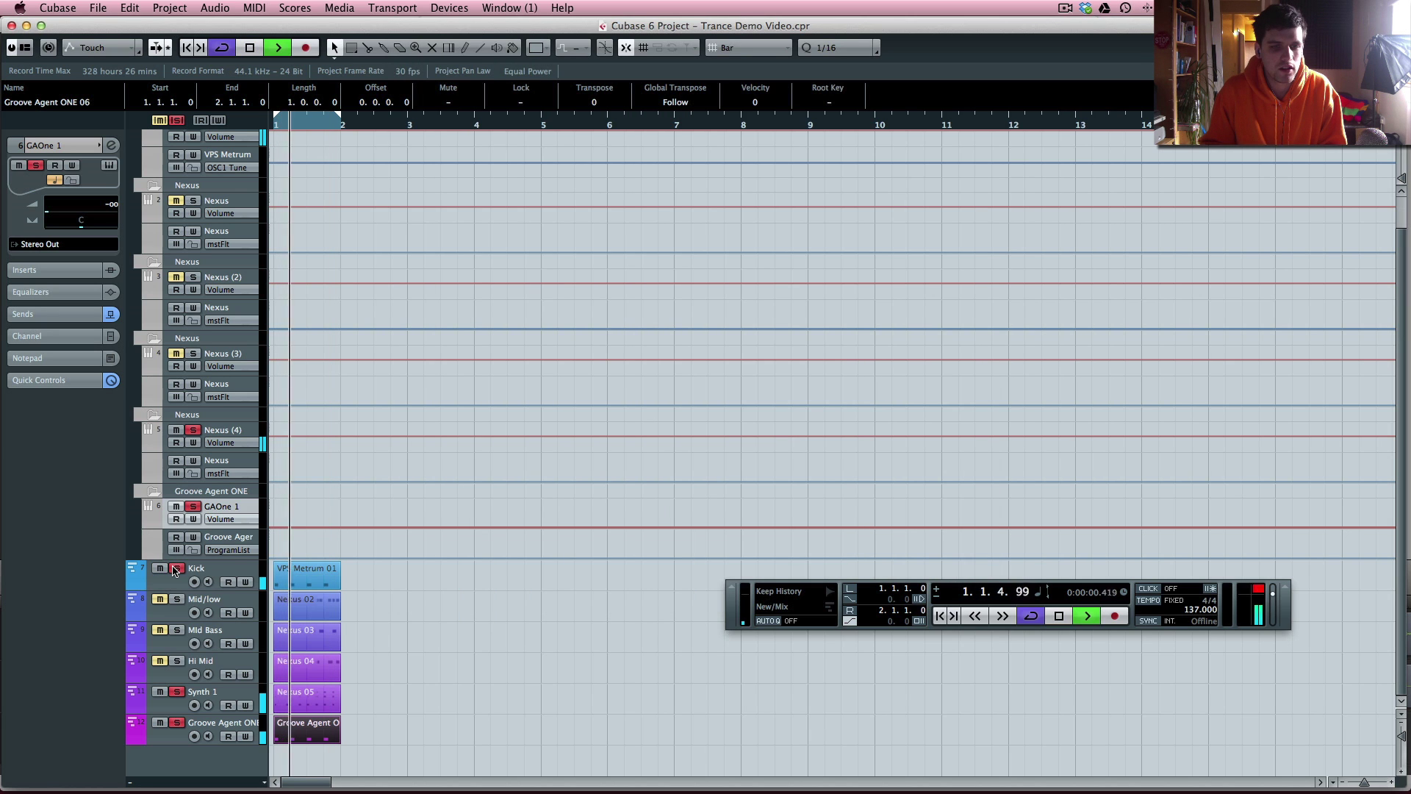
{"action": "left_click", "coordinate": [176, 723]}
{"action": "left_click", "coordinate": [177, 724]}
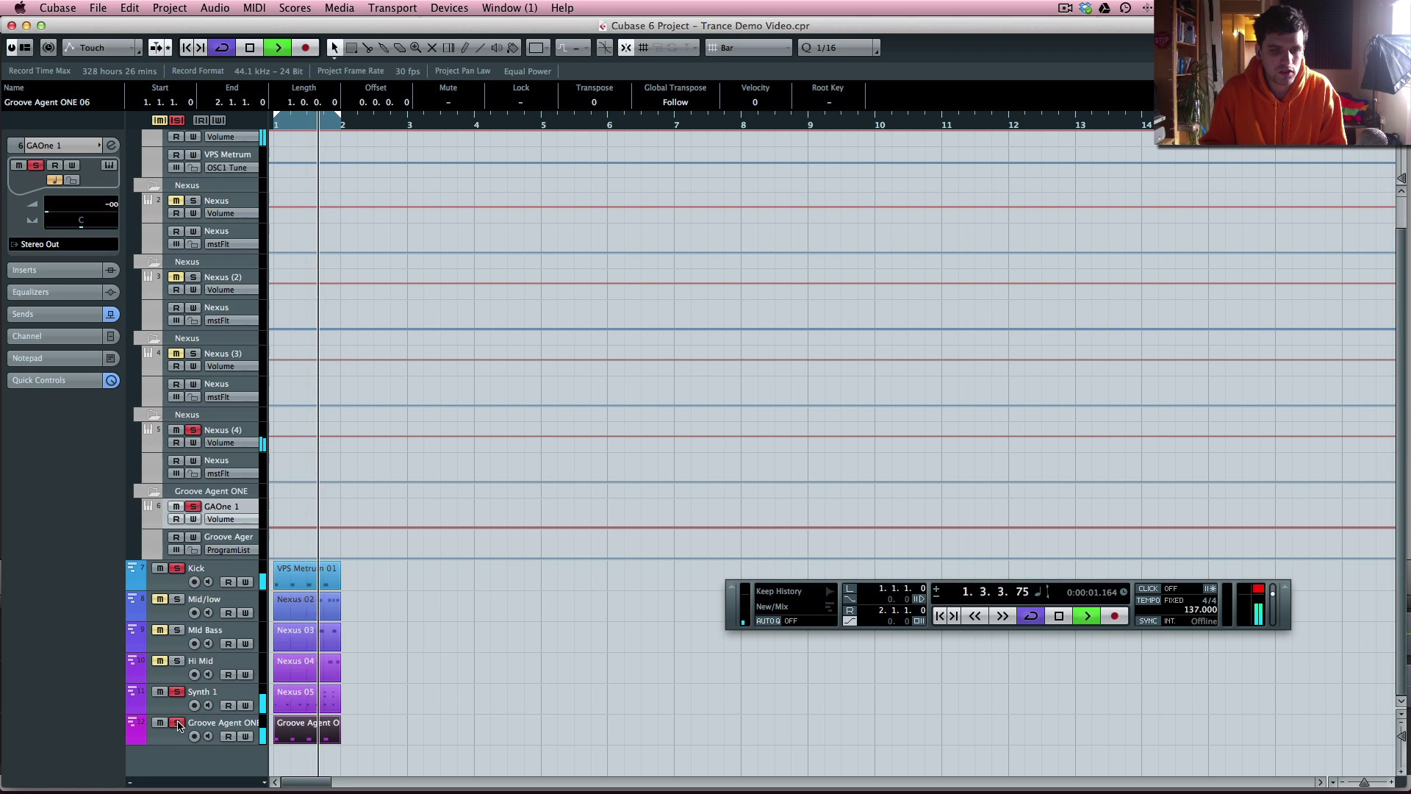
{"action": "key", "text": "space"}
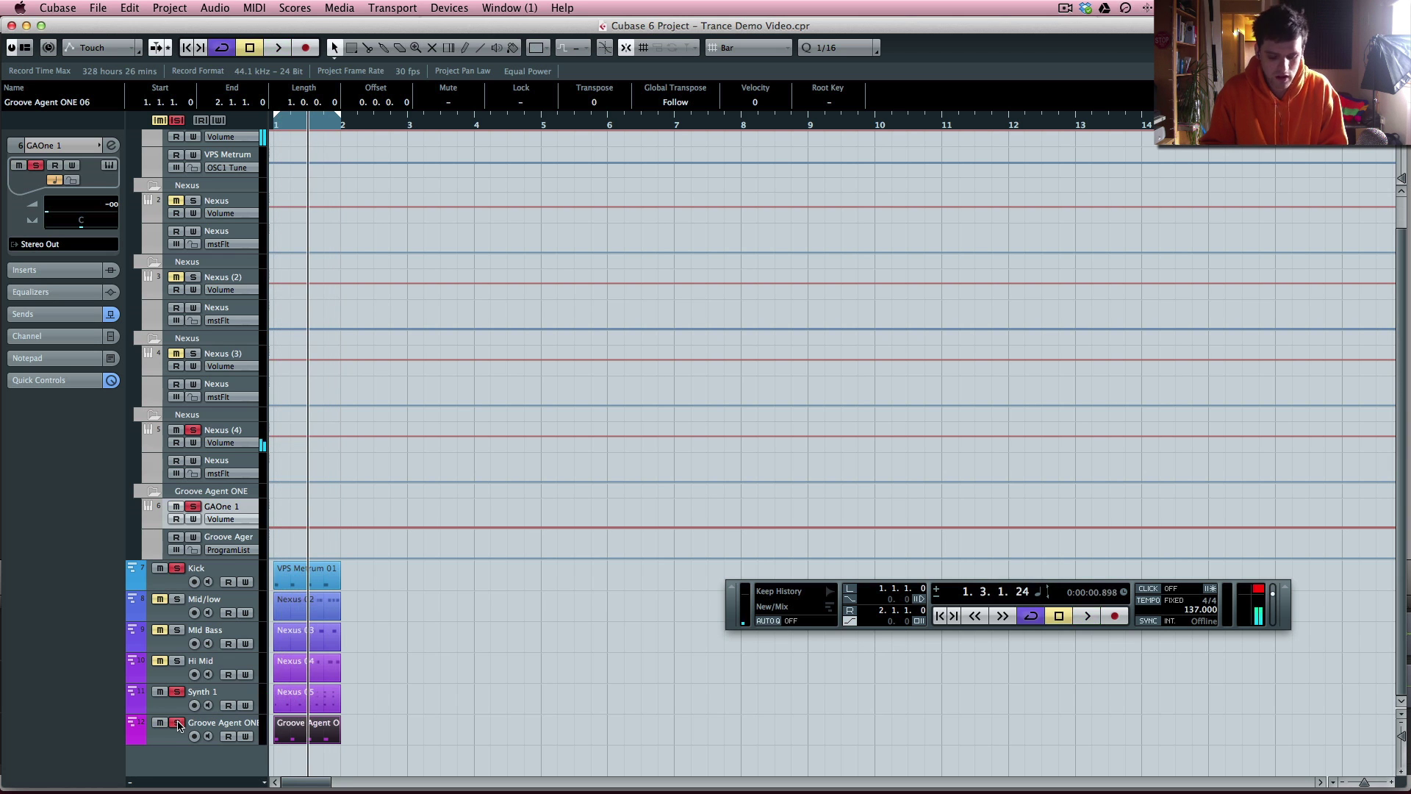
Set the Nexus (4) compressor's threshold to -19.1, listen to the result, and close the compressor and GAOne 1 channel settings.
{"action": "key", "text": "F3"}
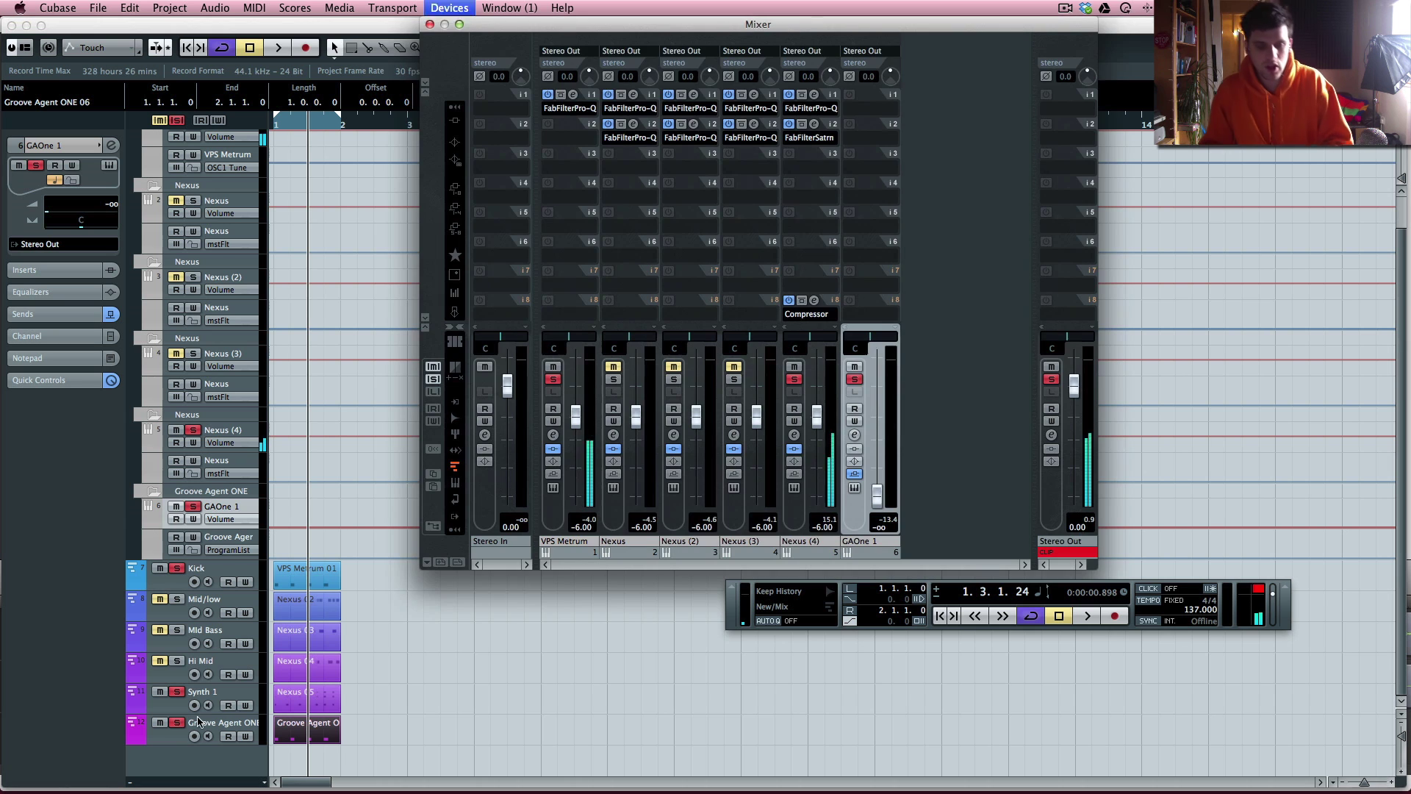
{"action": "left_click", "coordinate": [855, 434]}
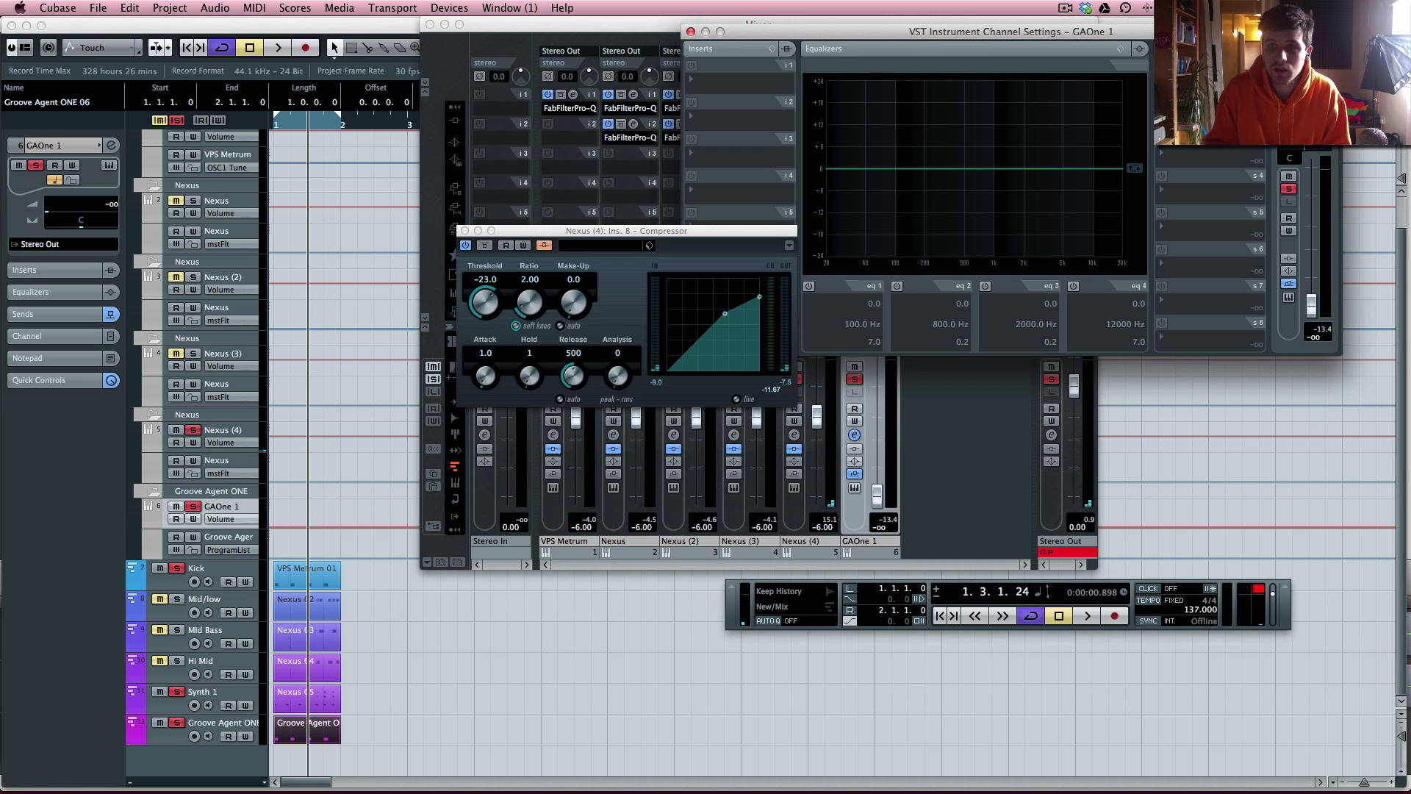
{"action": "left_click_drag", "start_coordinate": [491, 303], "coordinate": [487, 293]}
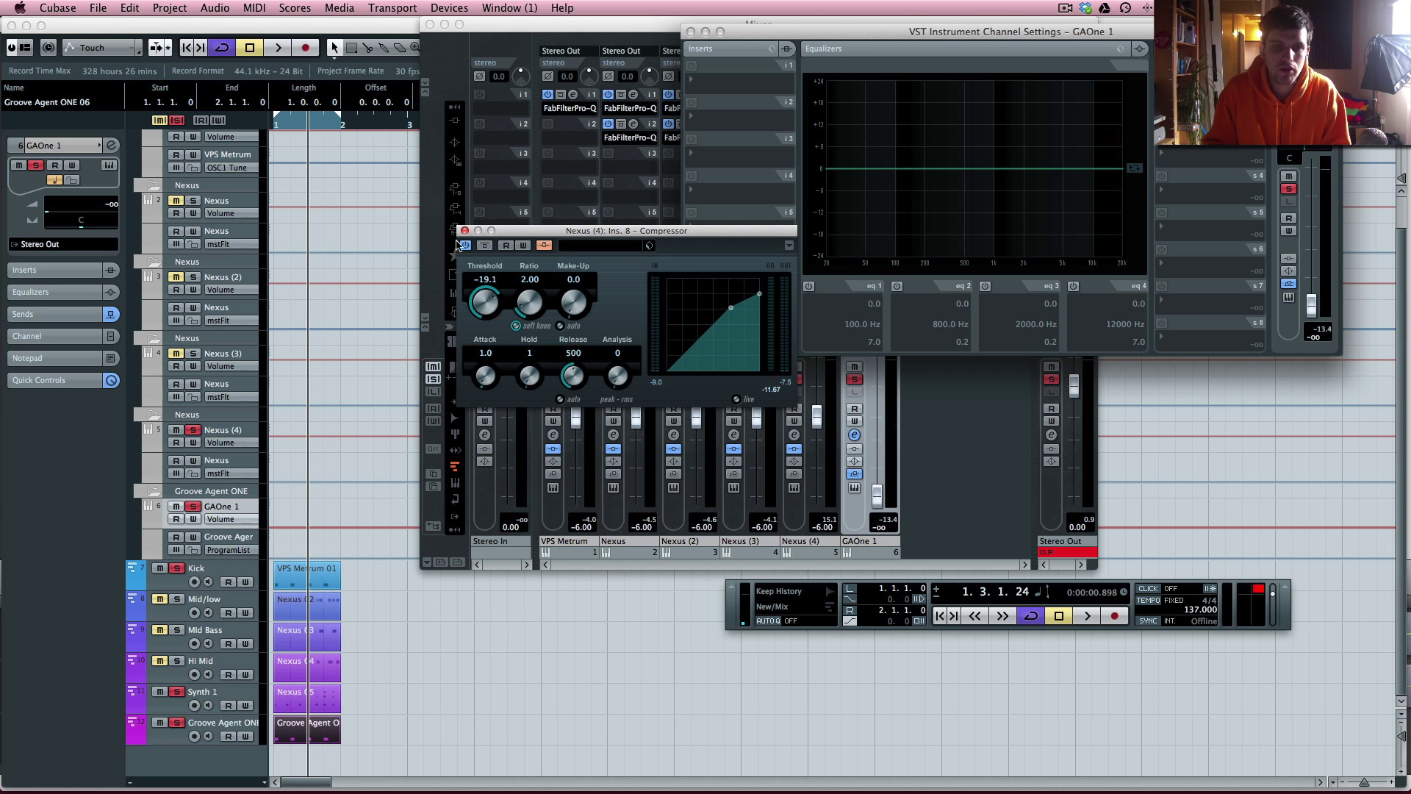
{"action": "key", "text": "space"}
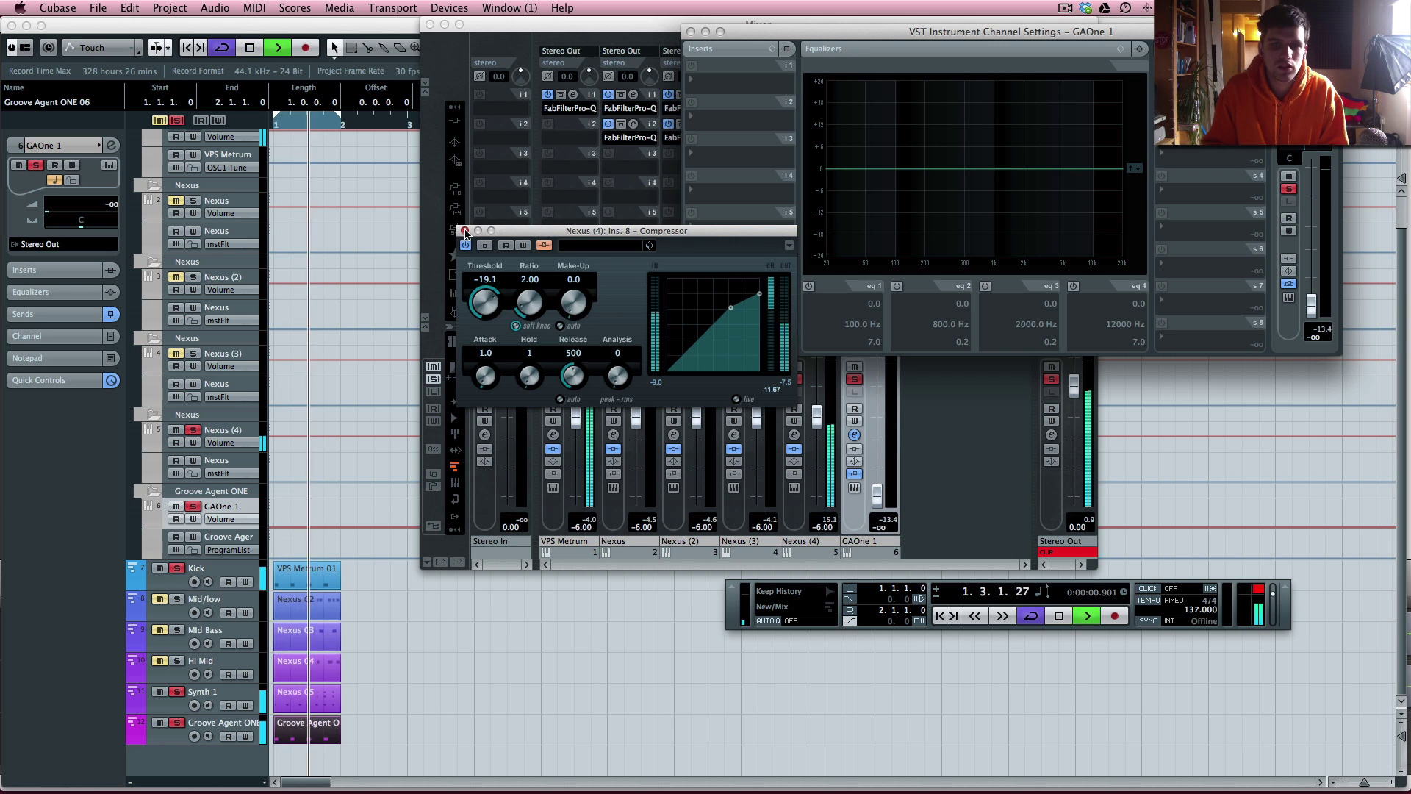
{"action": "left_click_drag", "start_coordinate": [483, 298], "coordinate": [482, 307]}
{"action": "left_click", "coordinate": [465, 231]}
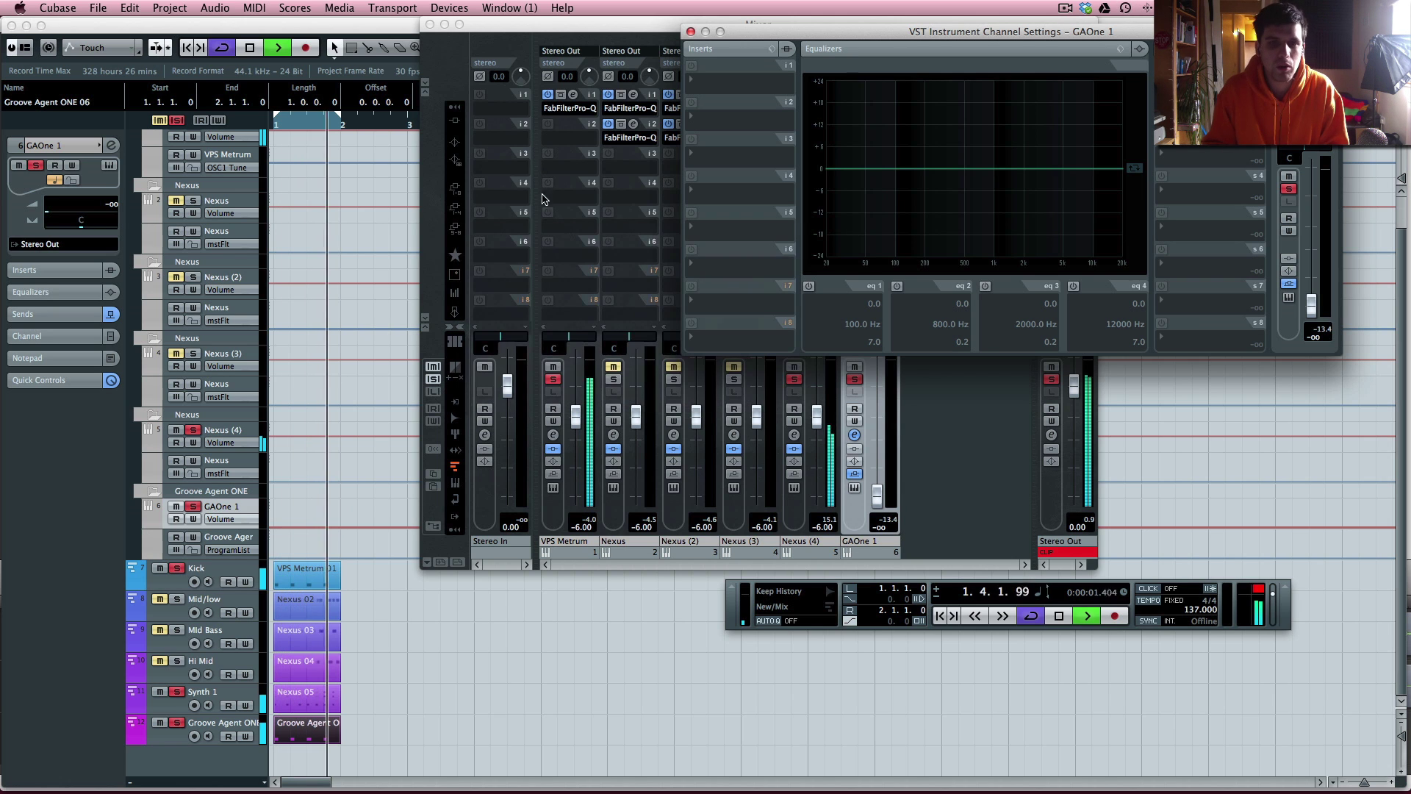
{"action": "left_click", "coordinate": [691, 32]}
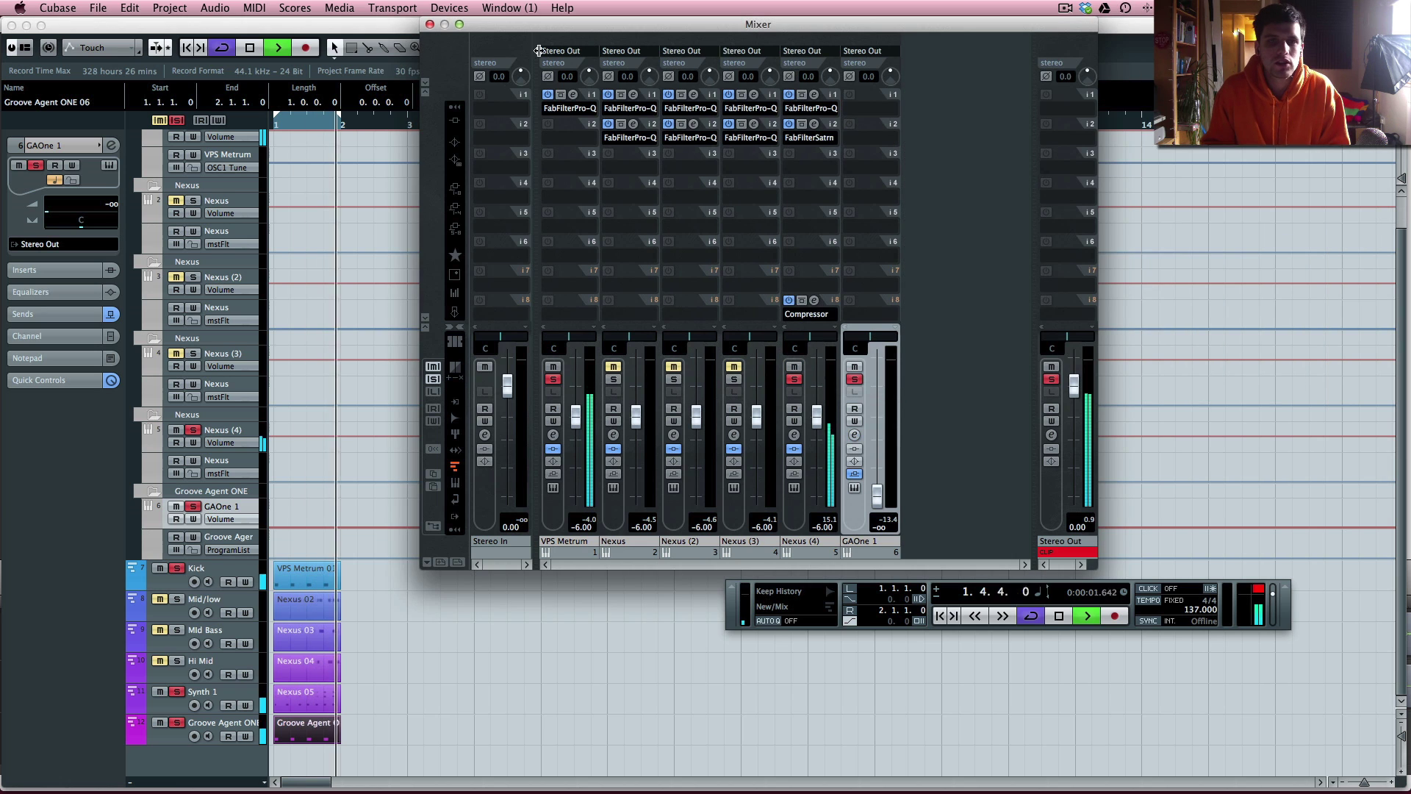
Stop playback and copy the Nexus (4) Compressor into insert slot 8 of the Nexus (3), Nexus (2) and Nexus channels.
{"action": "key", "text": "space"}
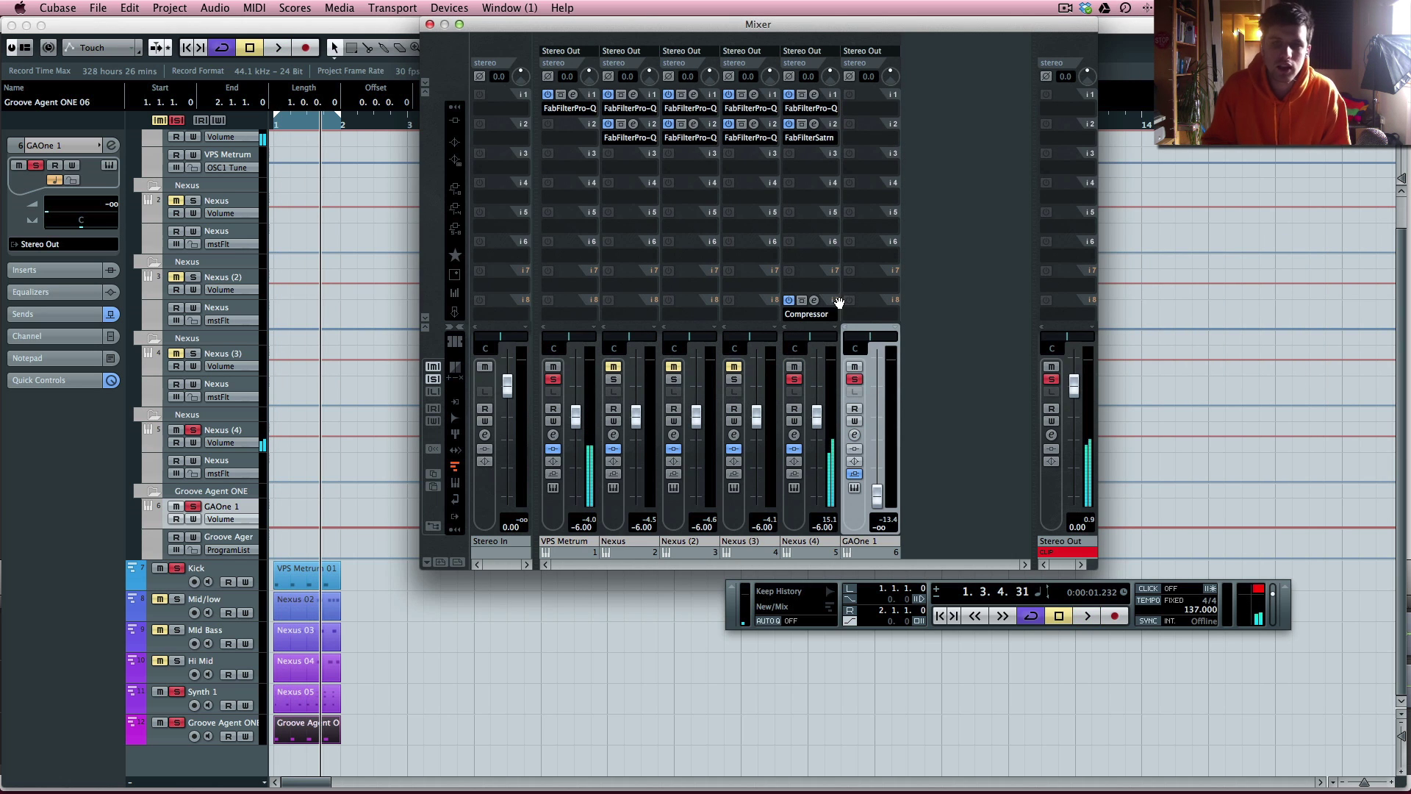
{"action": "left_click_drag", "start_coordinate": [839, 302], "coordinate": [640, 305]}
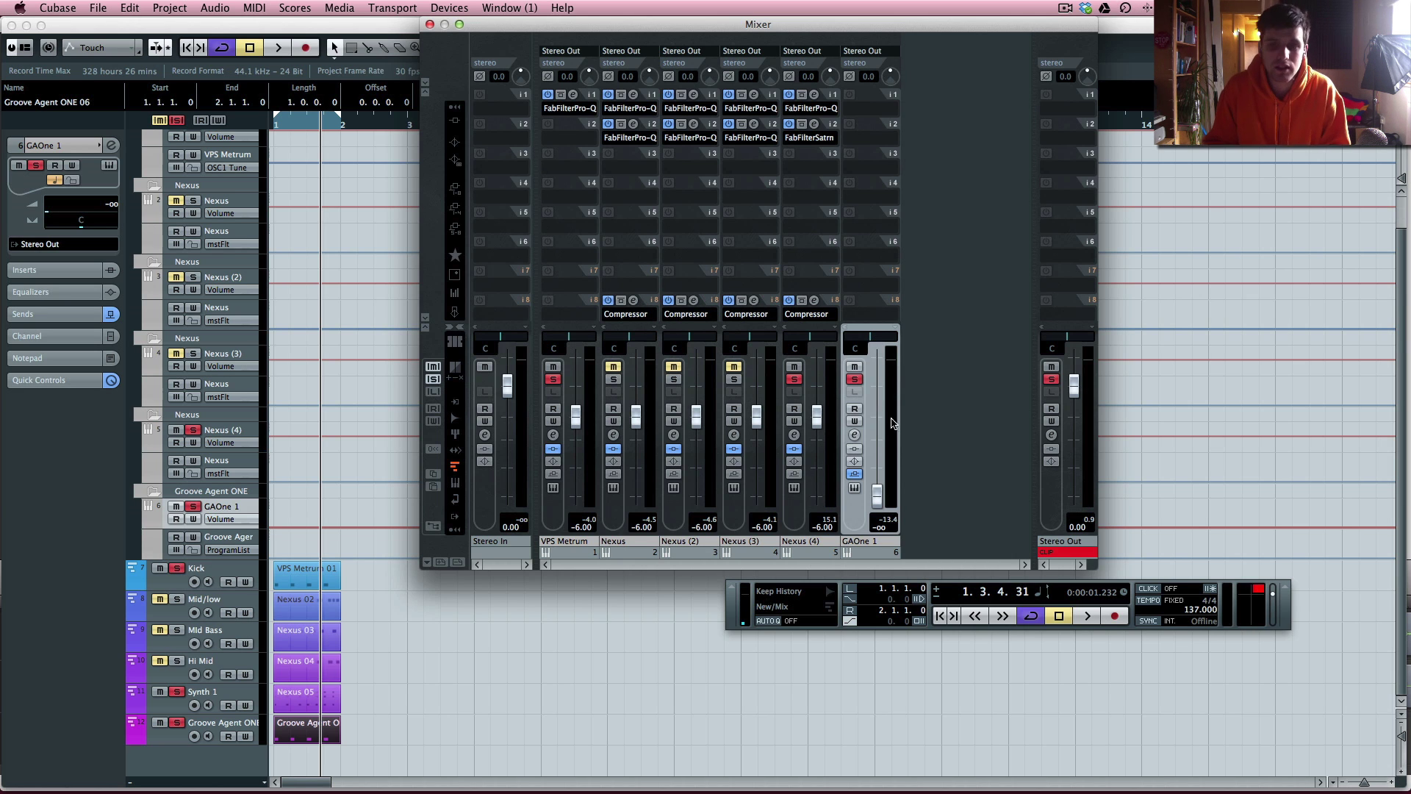
Route three GAOne 1 sends to the insert 8 Compressor side-chains of Nexus (3), Nexus (2) and Nexus.
{"action": "left_click", "coordinate": [855, 435]}
{"action": "left_click", "coordinate": [1191, 142]}
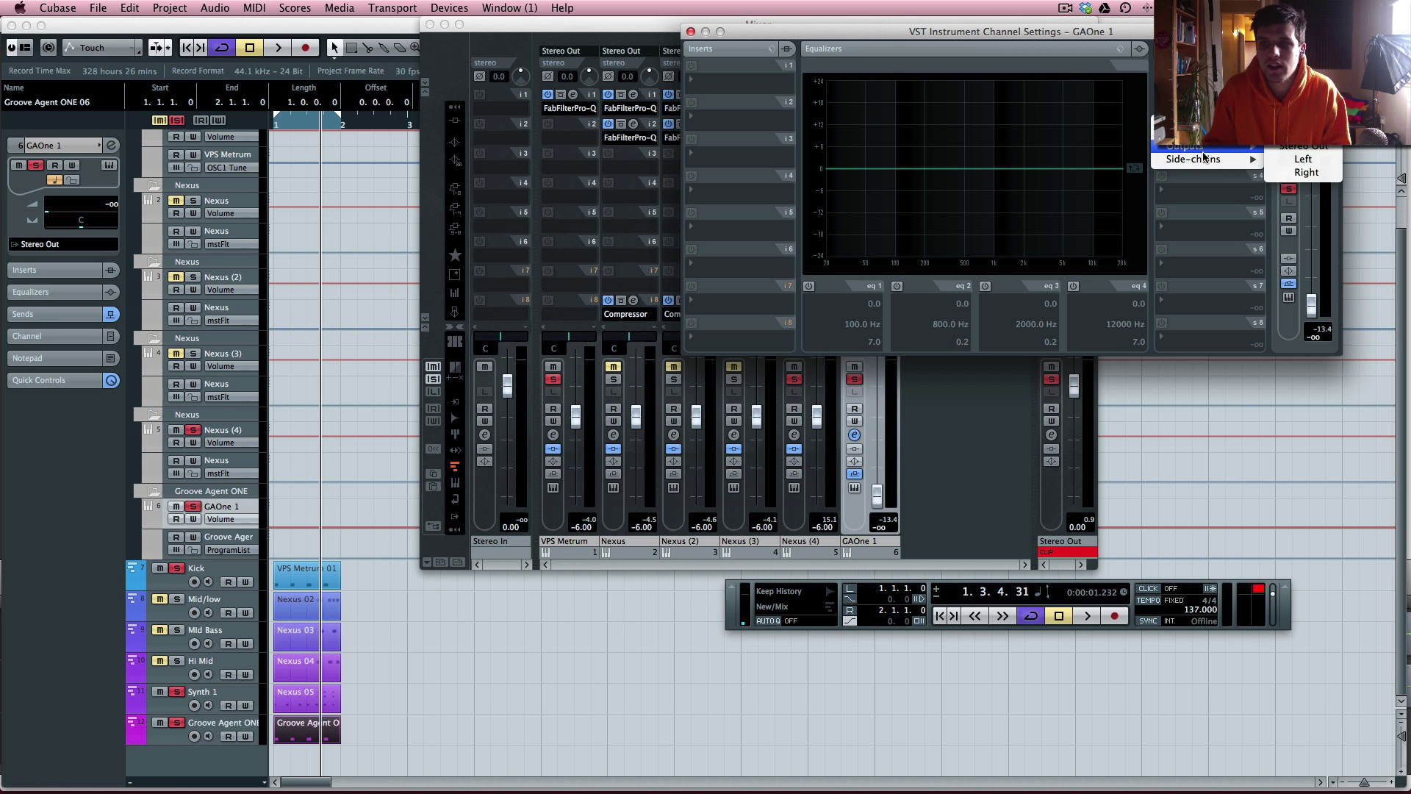
{"action": "mouse_move", "coordinate": [1193, 163]}
{"action": "left_click", "coordinate": [1105, 176]}
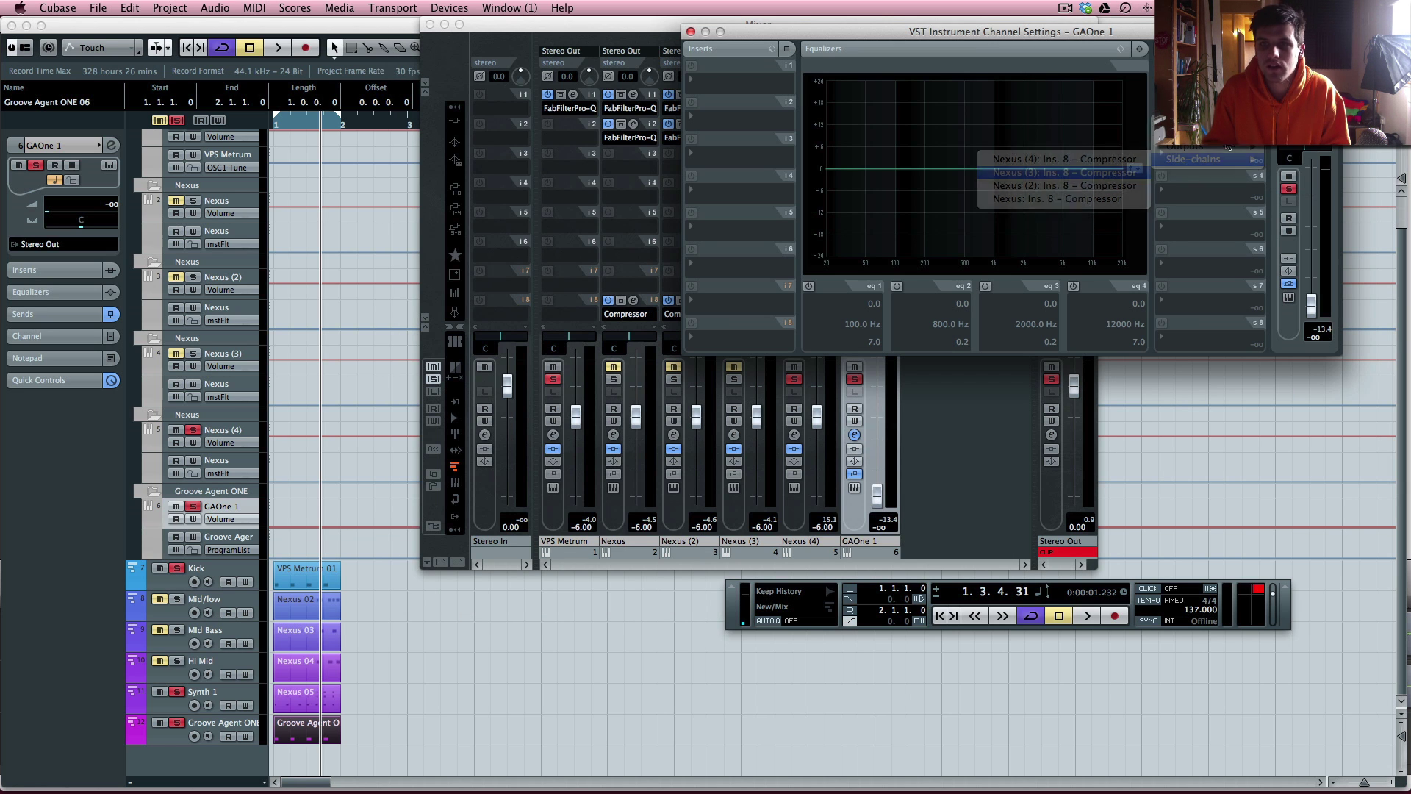
{"action": "left_click", "coordinate": [1212, 154]}
{"action": "mouse_move", "coordinate": [1200, 197]}
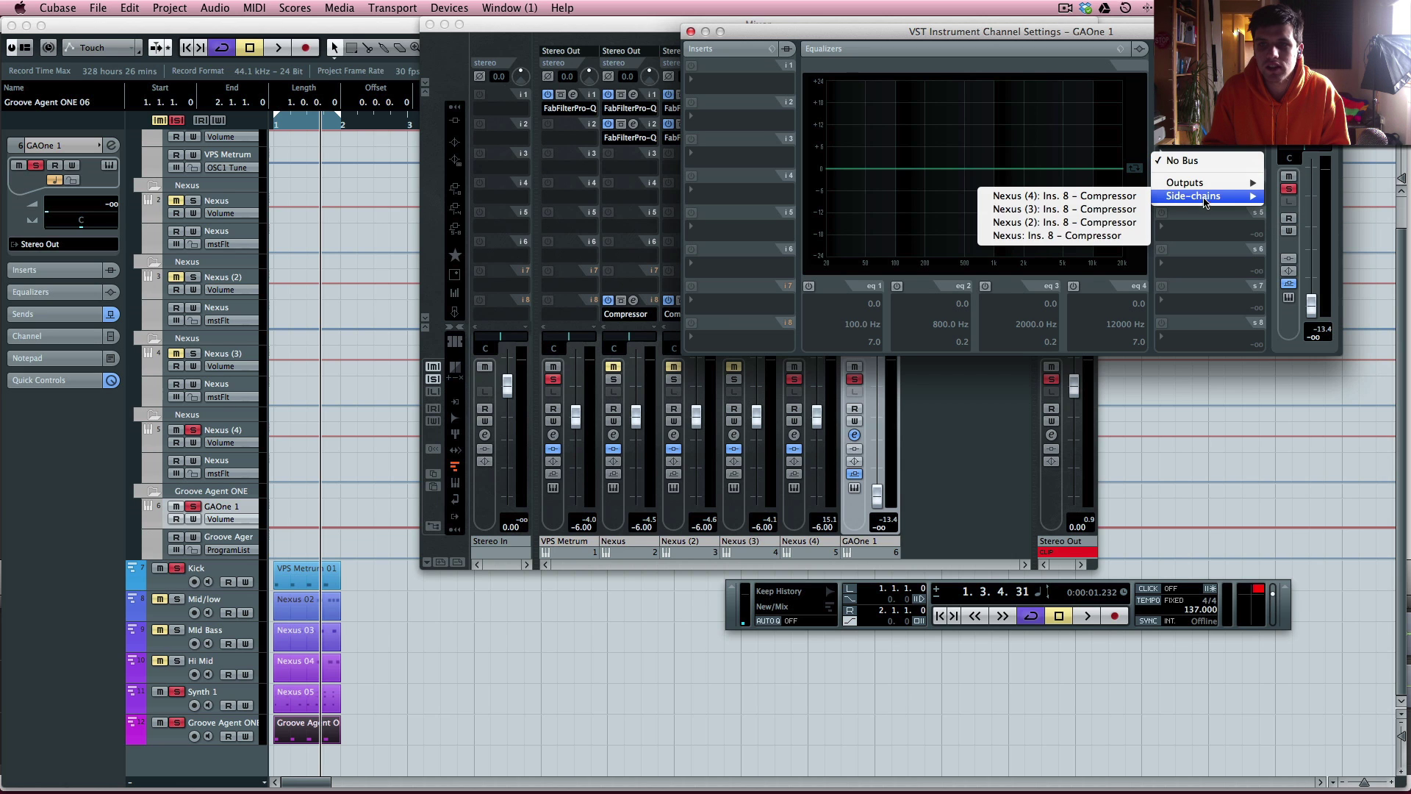
{"action": "left_click", "coordinate": [1101, 220]}
{"action": "left_click", "coordinate": [1213, 179]}
{"action": "mouse_move", "coordinate": [1205, 232]}
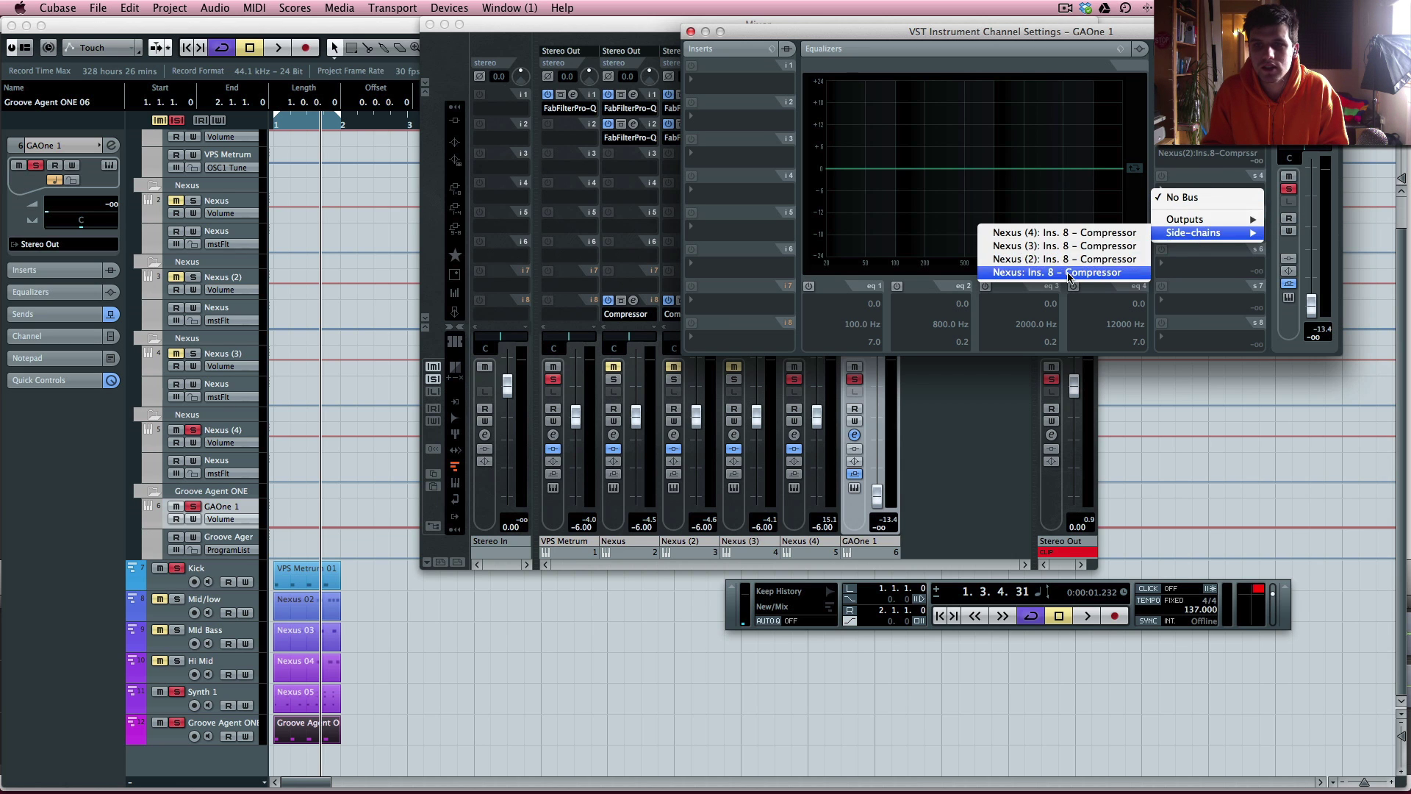
{"action": "left_click", "coordinate": [1070, 274]}
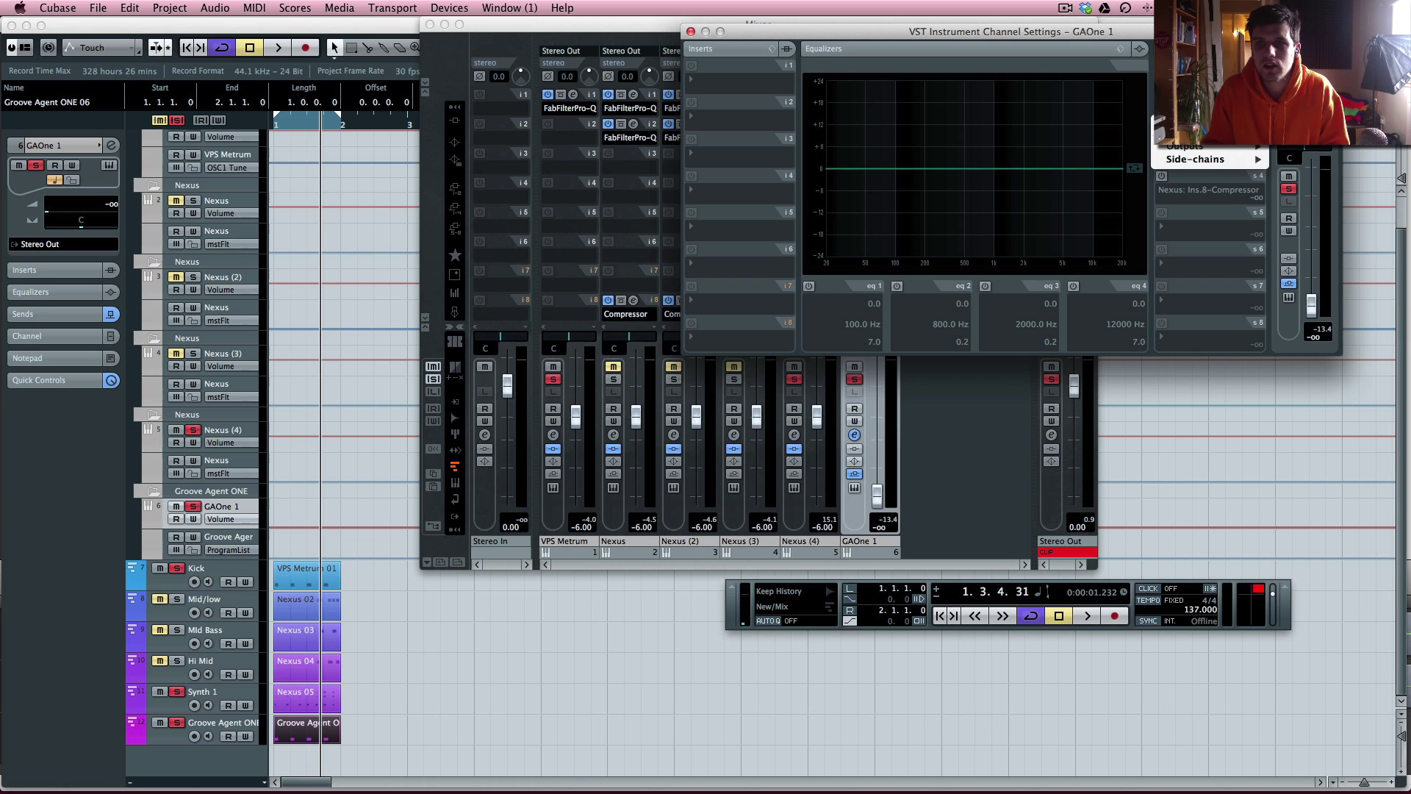
Activate the new GAOne 1 side-chain sends and set their levels to 0.00.
{"action": "left_click", "coordinate": [1163, 140]}
{"action": "left_click", "coordinate": [1162, 177]}
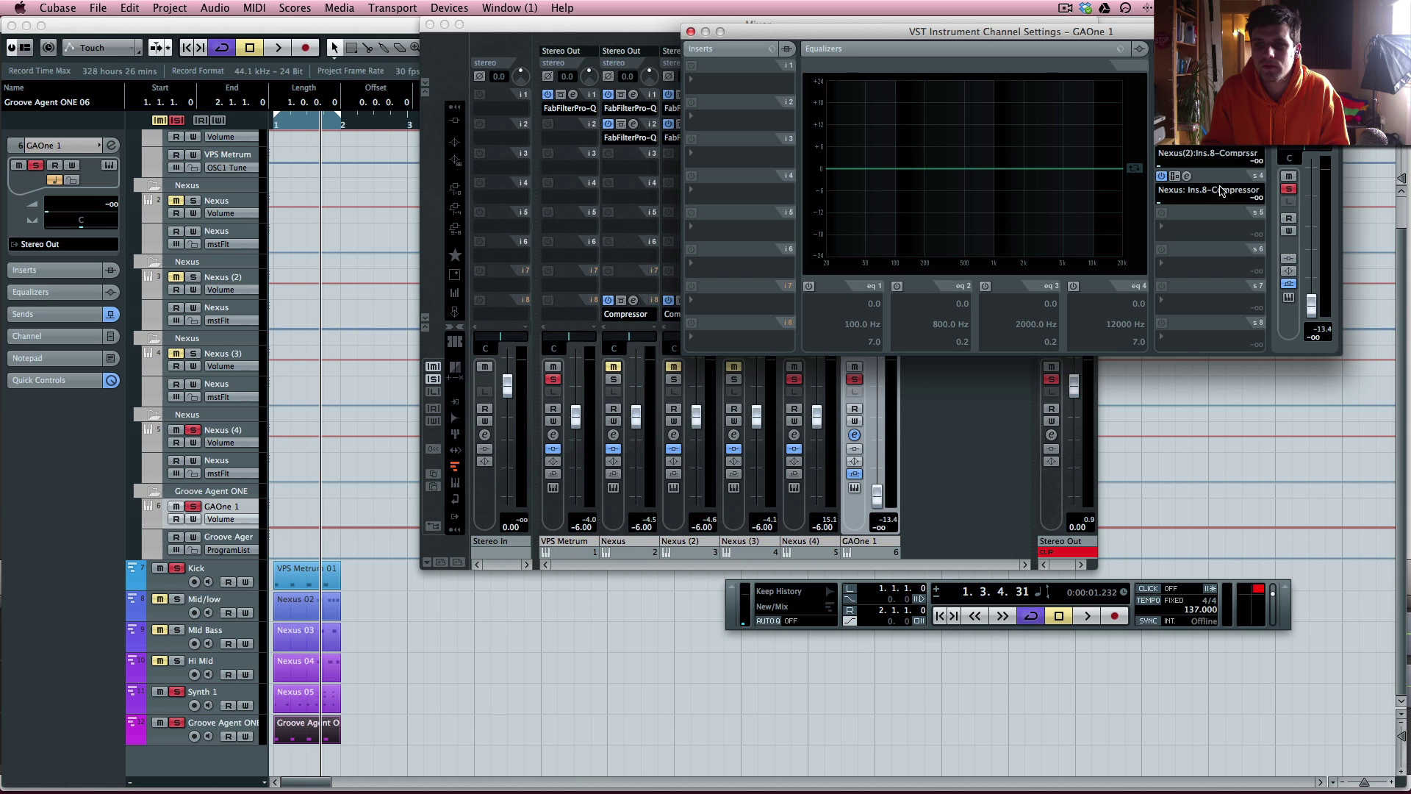
{"action": "double_click", "coordinate": [1257, 197]}
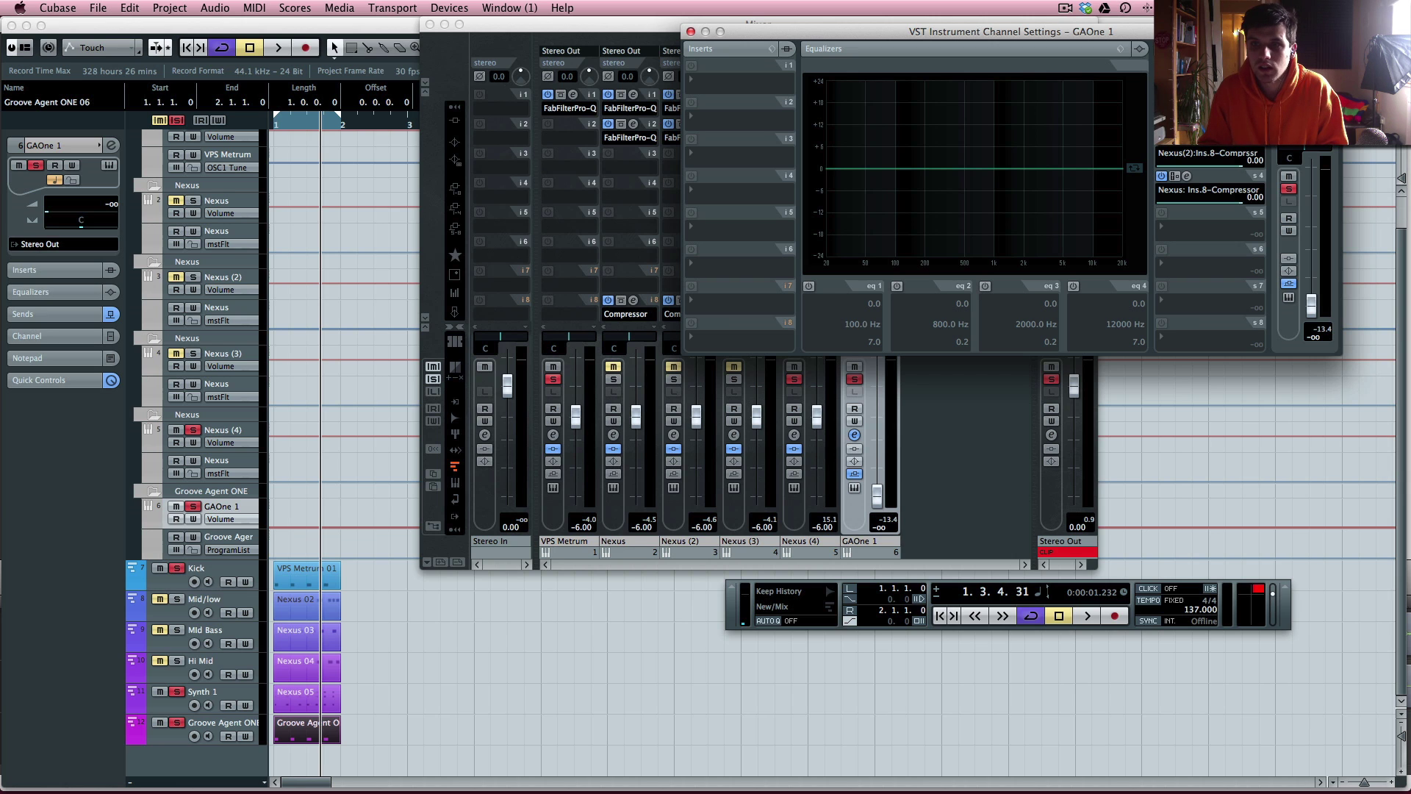
Clear all solos and play the loop from the start, first with Groove Agent ONE muted and then unmuted.
{"action": "key", "text": "KP_Decimal"}
{"action": "left_click", "coordinate": [177, 121]}
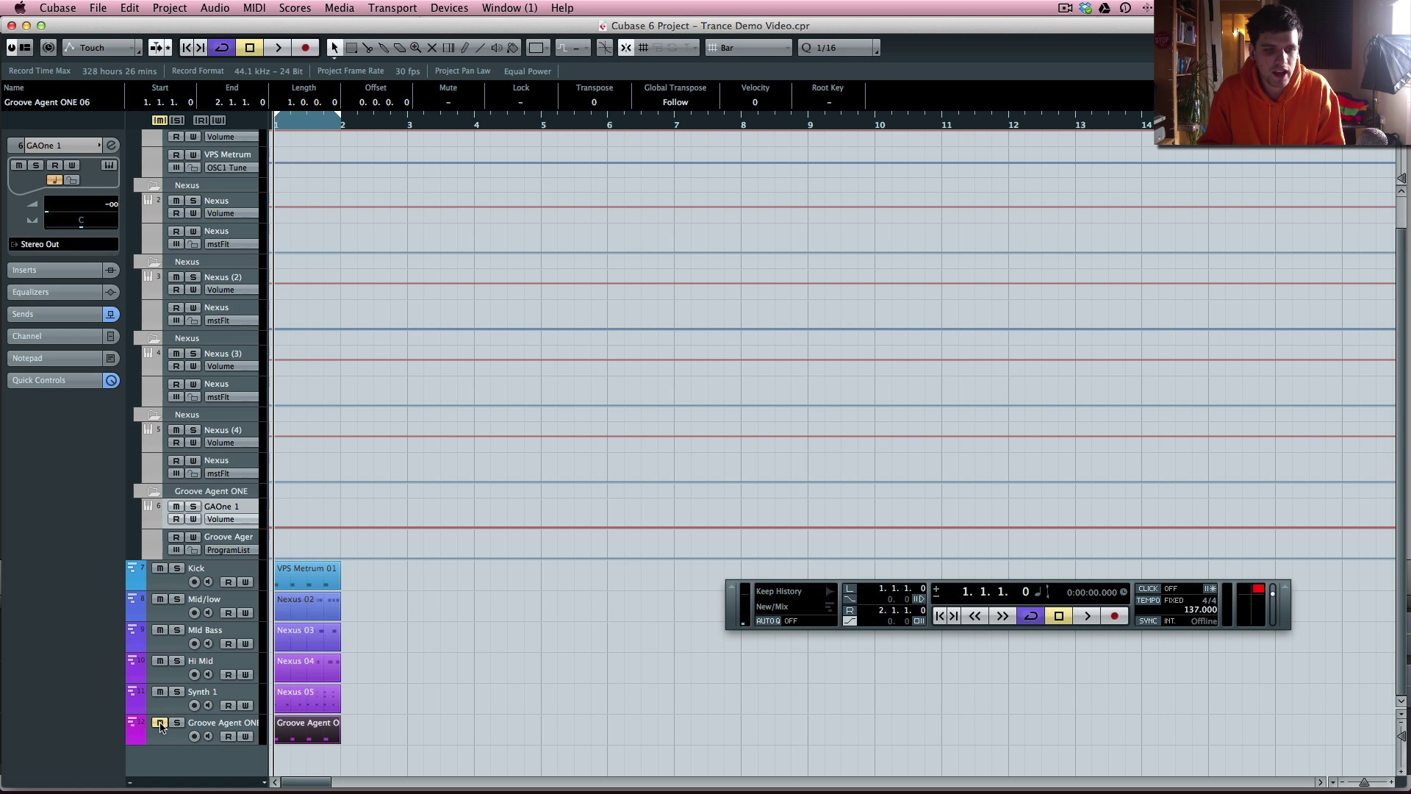
{"action": "key", "text": "space"}
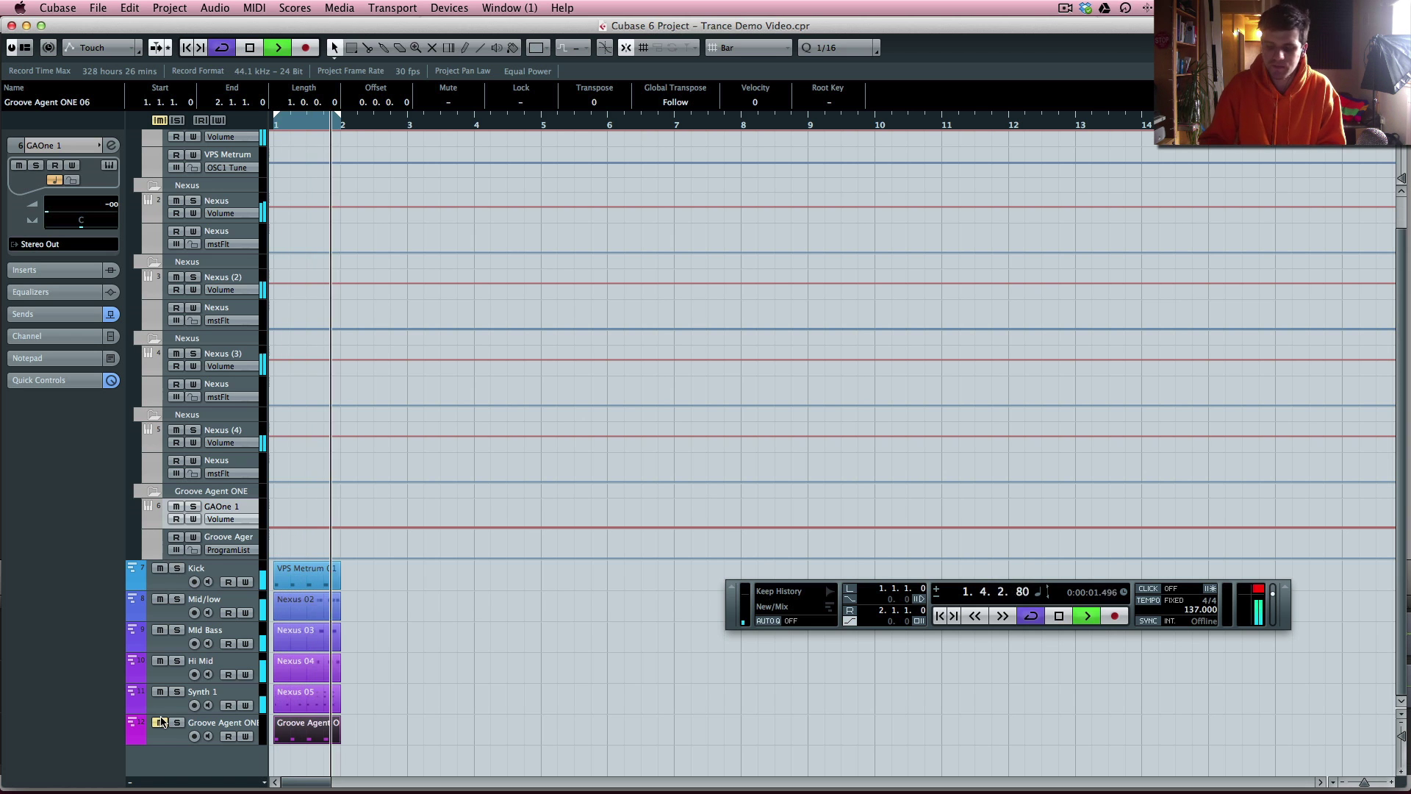
{"action": "left_click", "coordinate": [161, 724]}
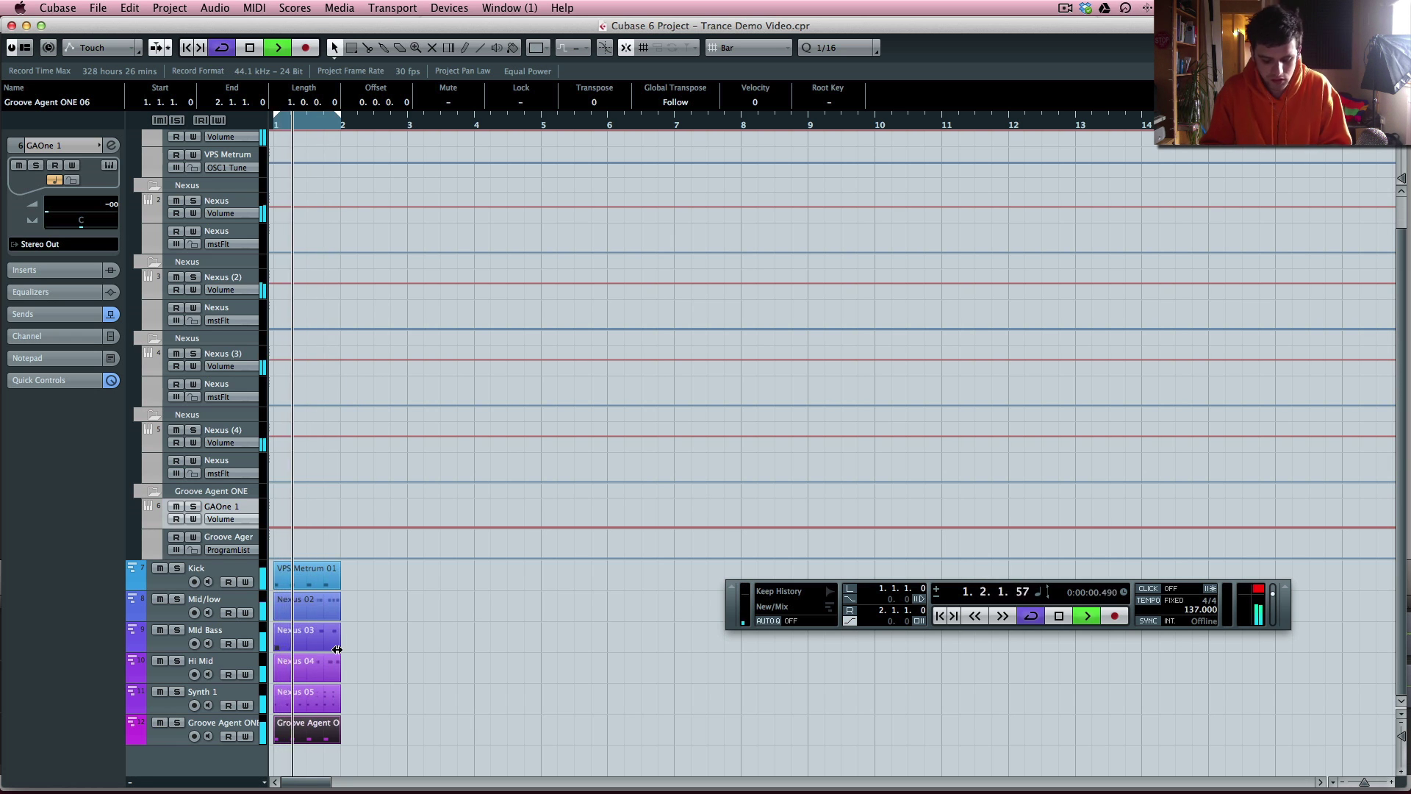
{"action": "key", "text": "F3"}
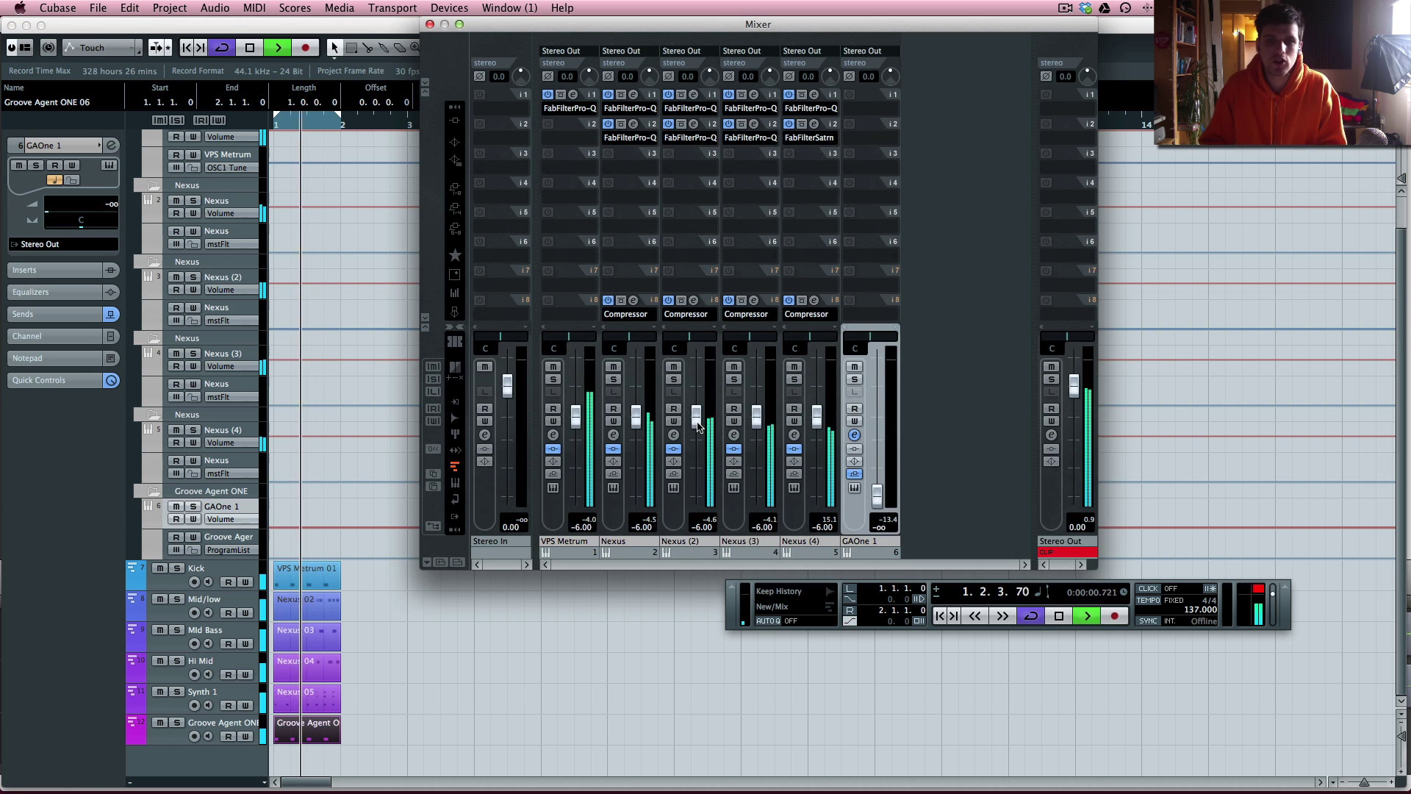
{"action": "key", "text": "space"}
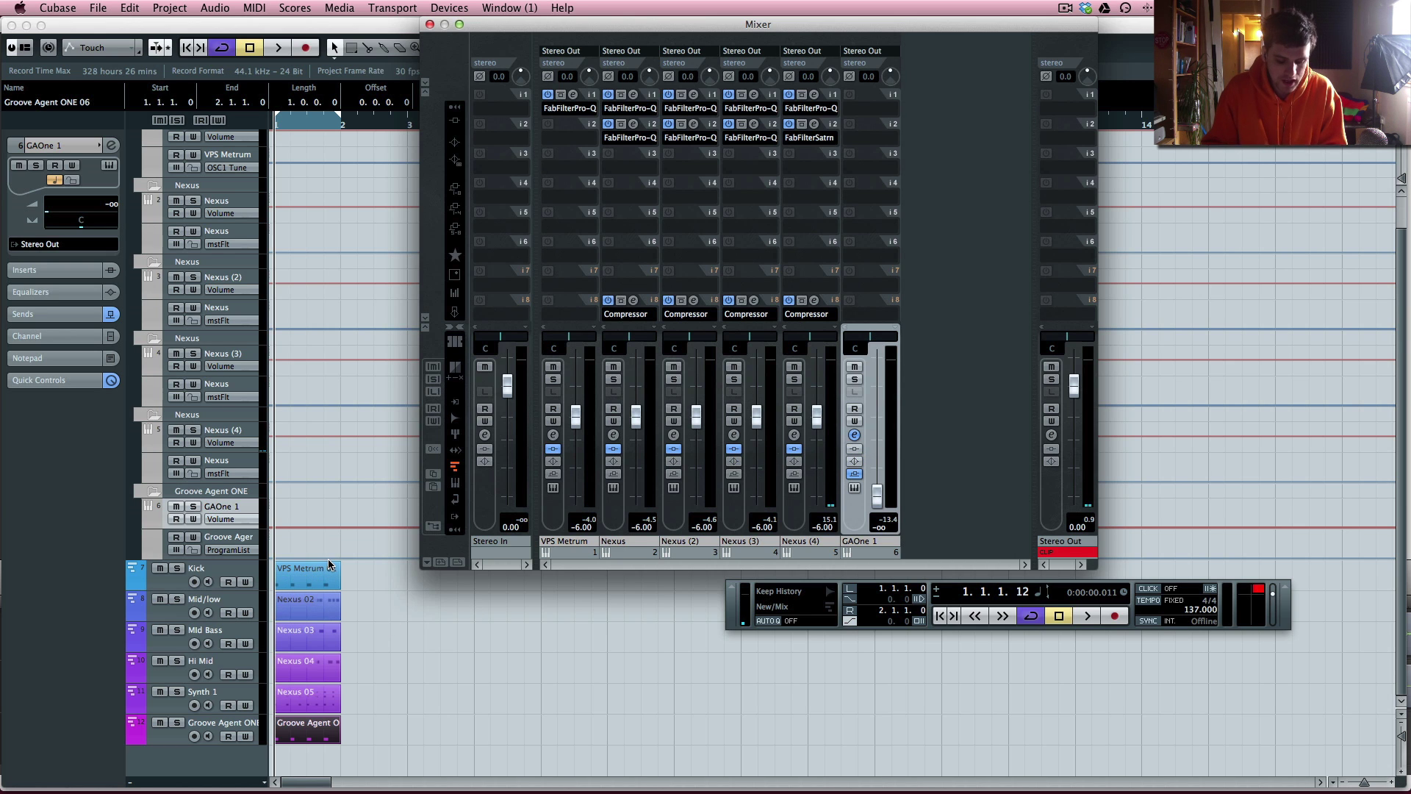
Replay the loop from the start, muting and unmuting Groove Agent ONE and its GAOne 1 channel to compare the side-chain effect.
{"action": "key", "text": "KP_Decimal"}
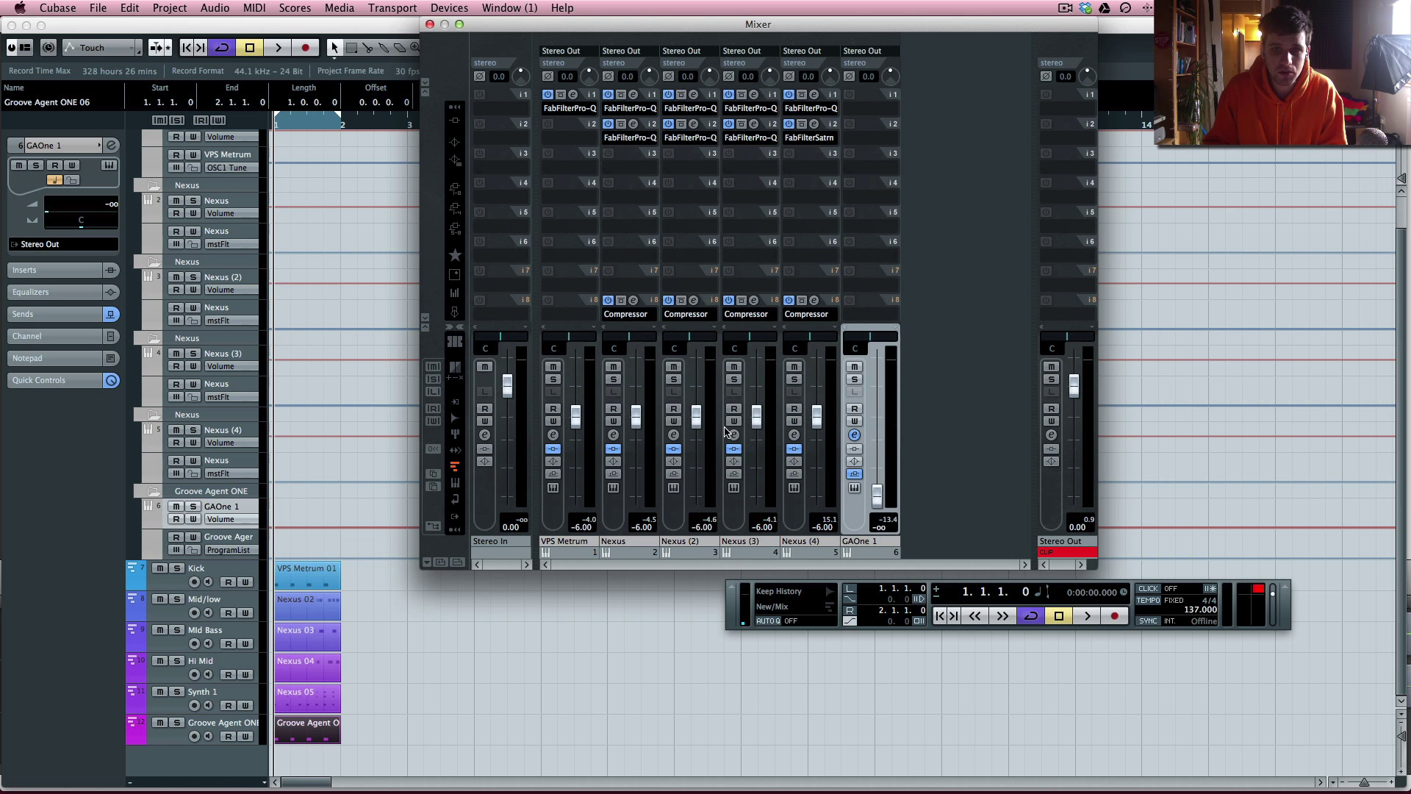
{"action": "key", "text": "space"}
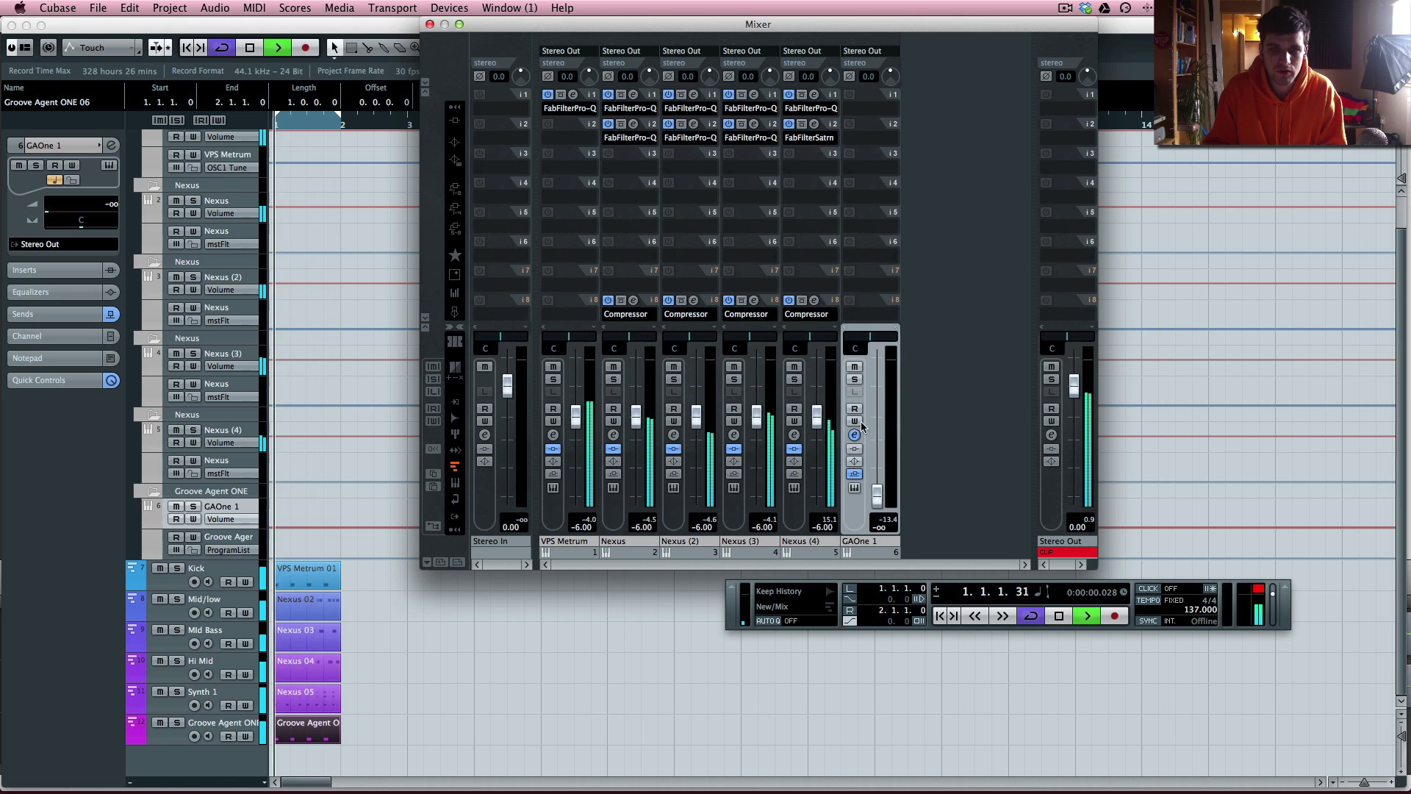
{"action": "key", "text": "F3"}
{"action": "left_click", "coordinate": [160, 723]}
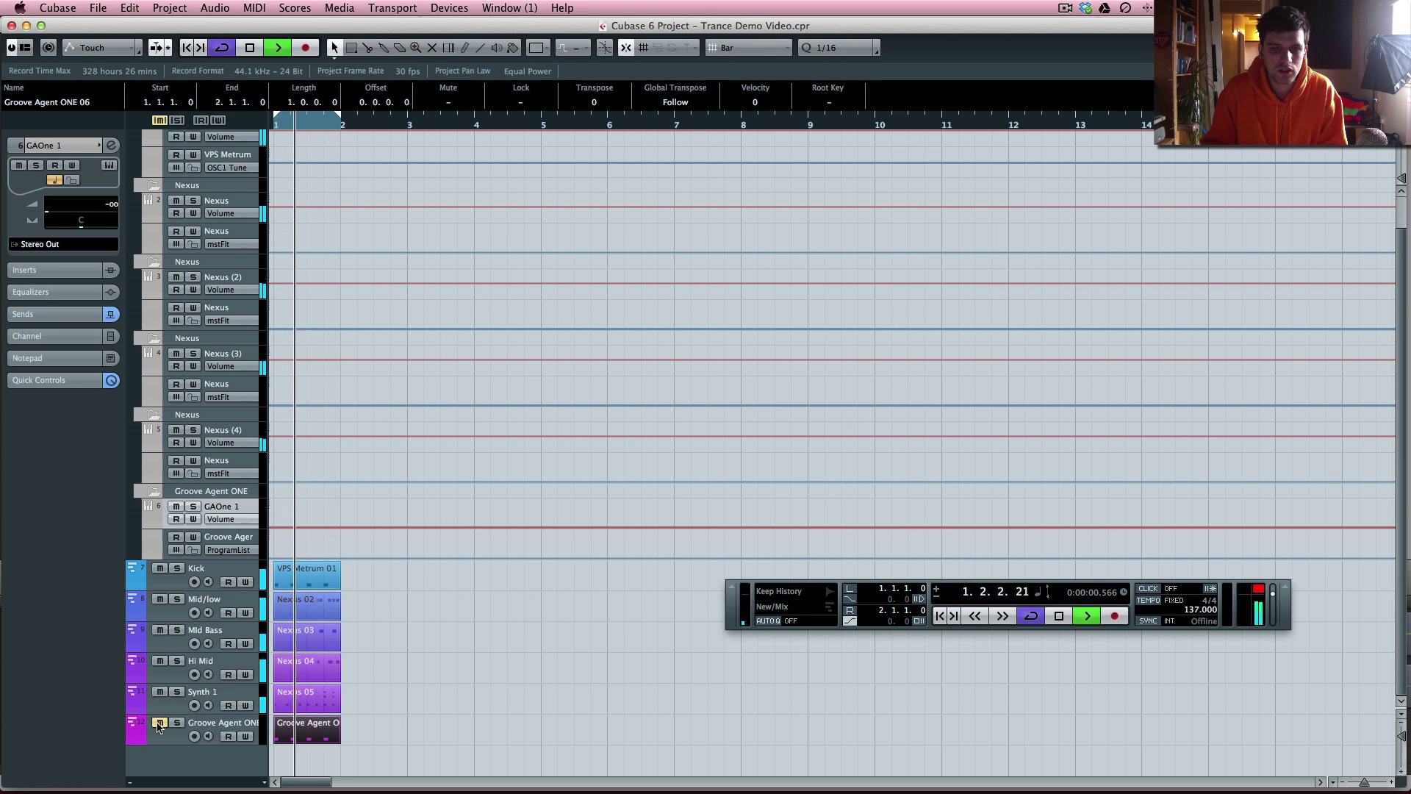
{"action": "key", "text": "F3"}
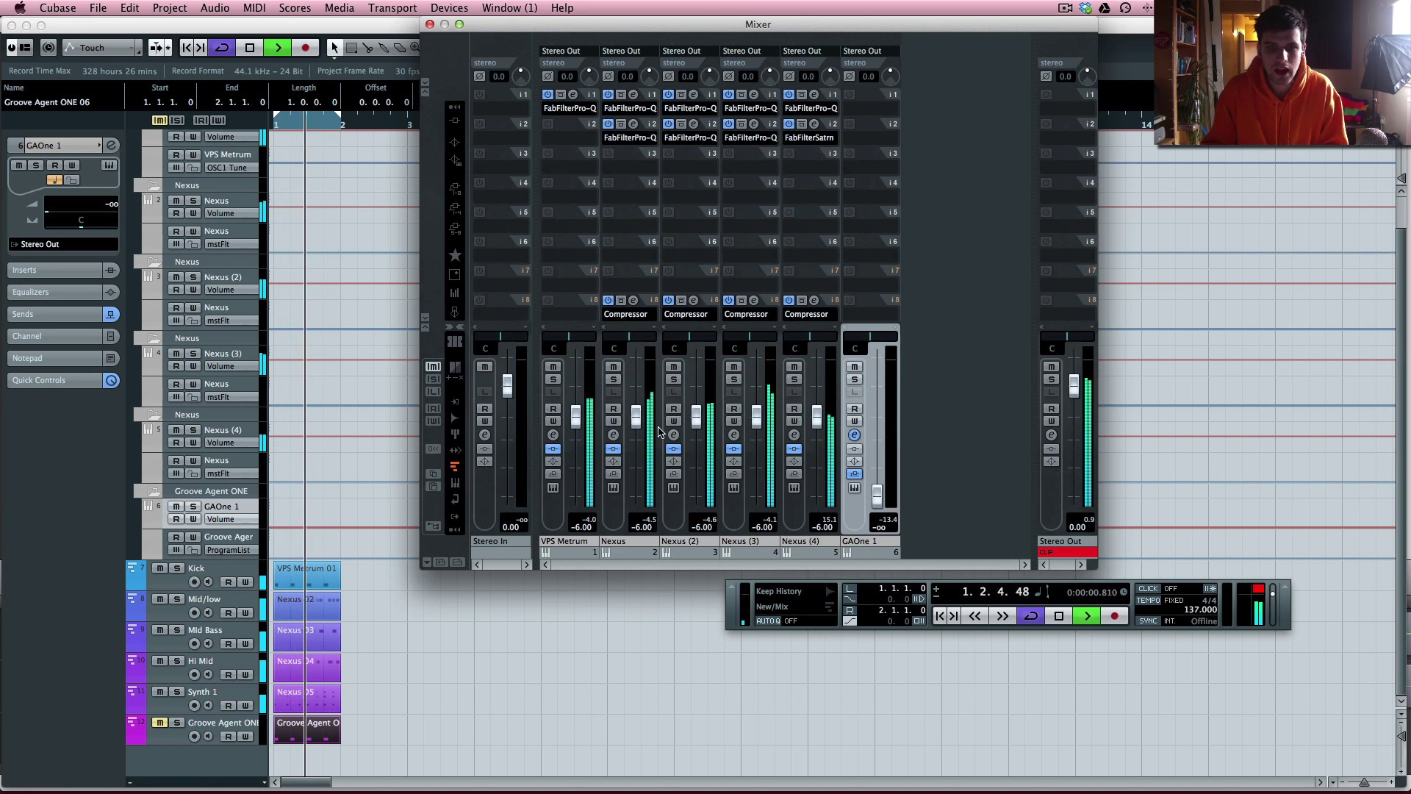
{"action": "left_click", "coordinate": [161, 728]}
{"action": "key", "text": "F3"}
{"action": "left_click", "coordinate": [854, 369]}
{"action": "left_click", "coordinate": [854, 368]}
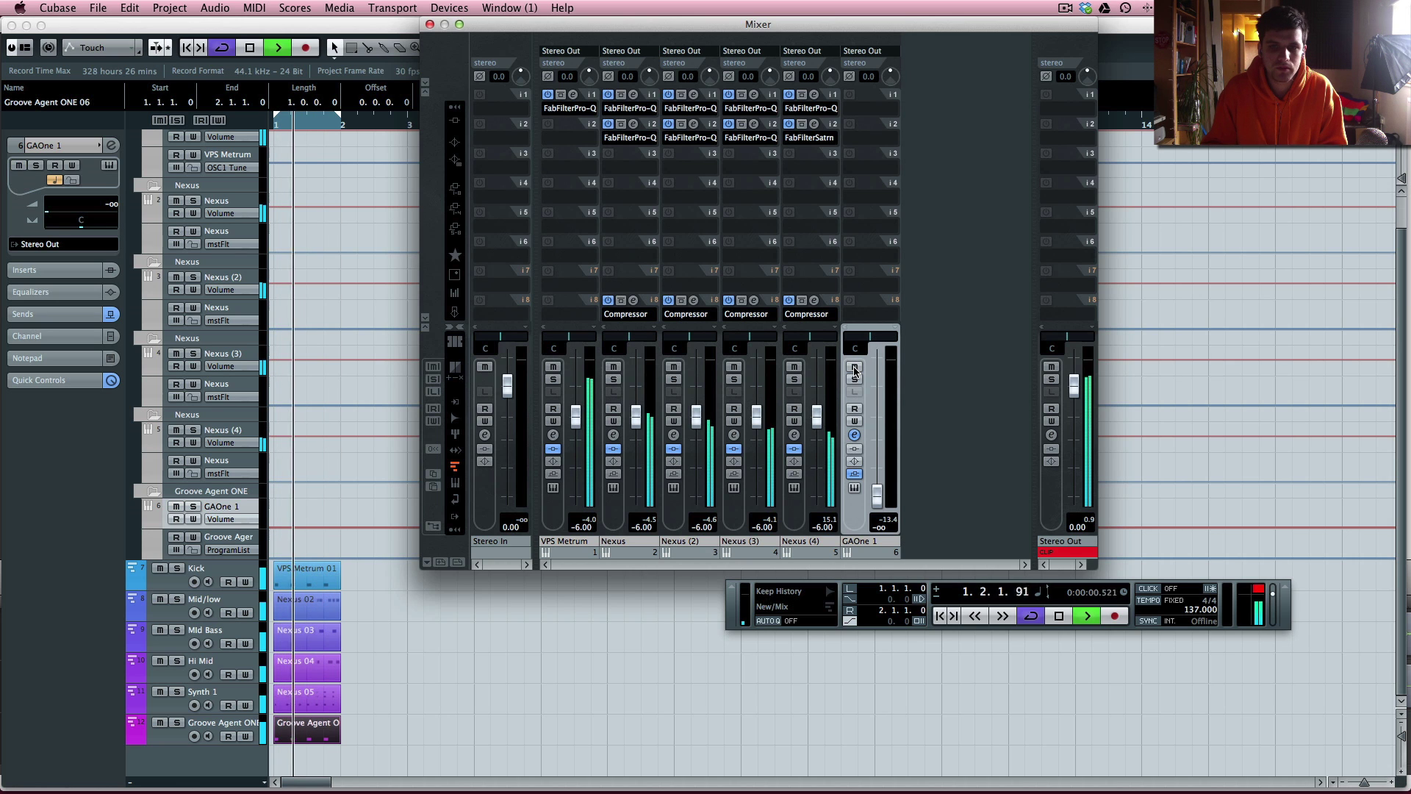
{"action": "key", "text": "space"}
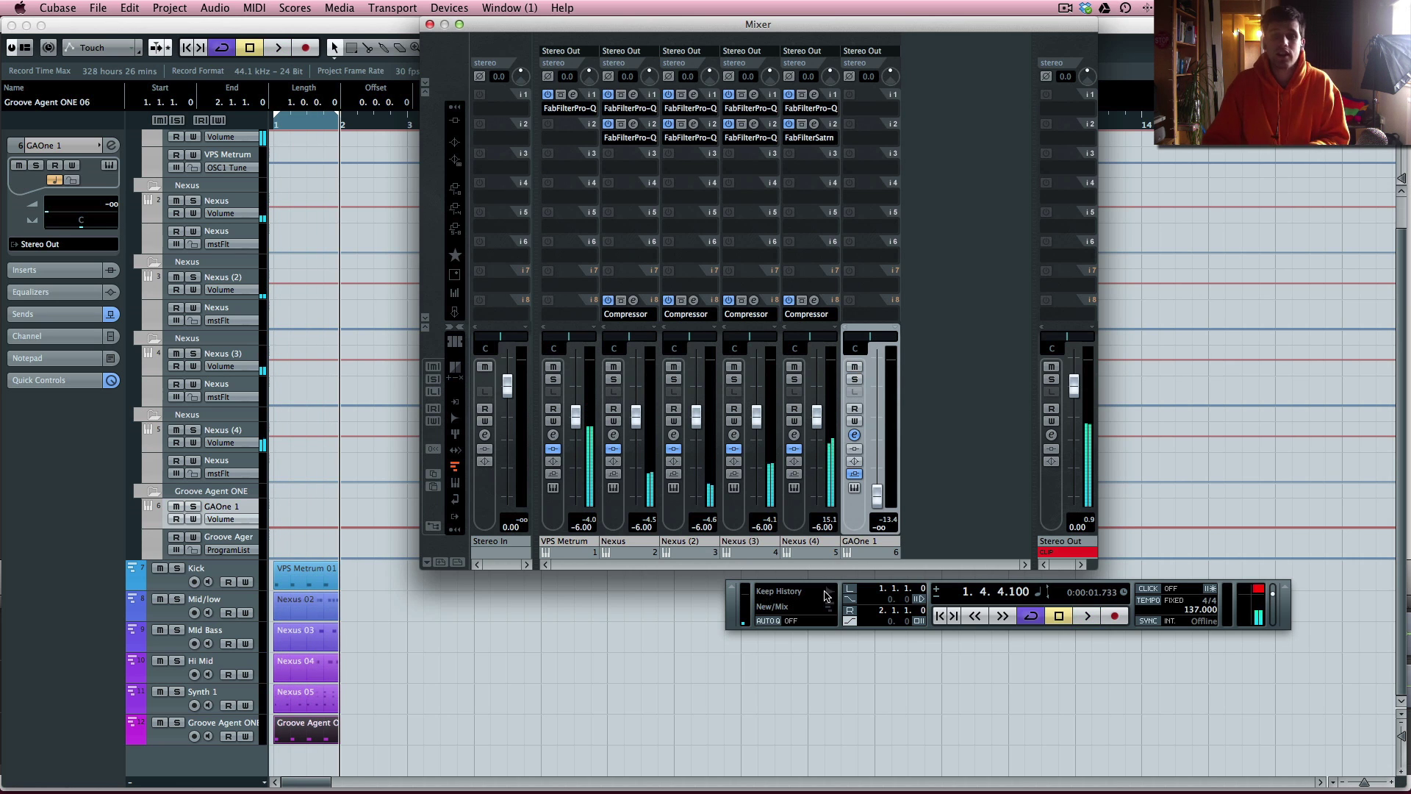
Play Nexus, Nexus (2), Nexus (3) and GAOne 1 soloed, and check the Compressor settings on Nexus and Nexus (3).
{"action": "left_click", "coordinate": [633, 302]}
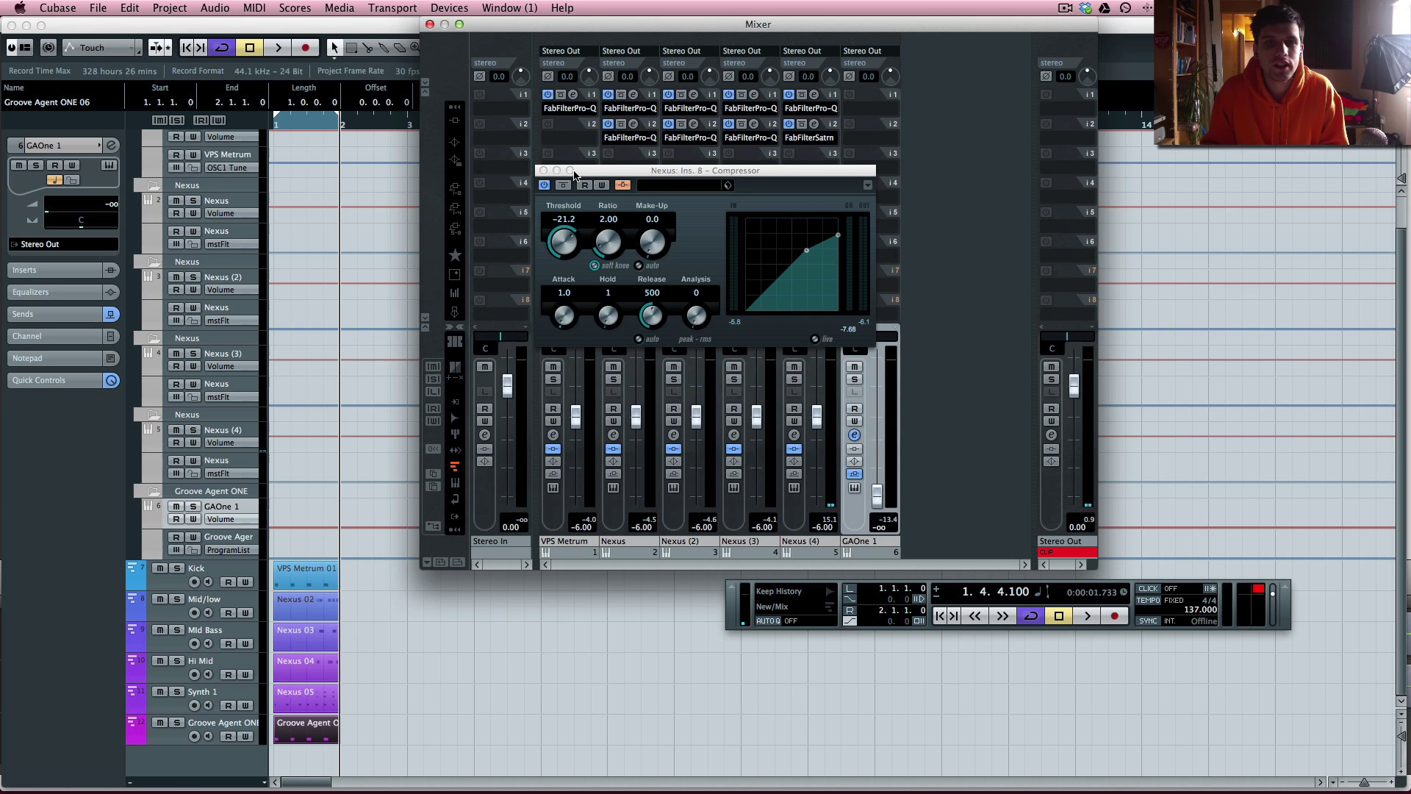
{"action": "left_click", "coordinate": [543, 171]}
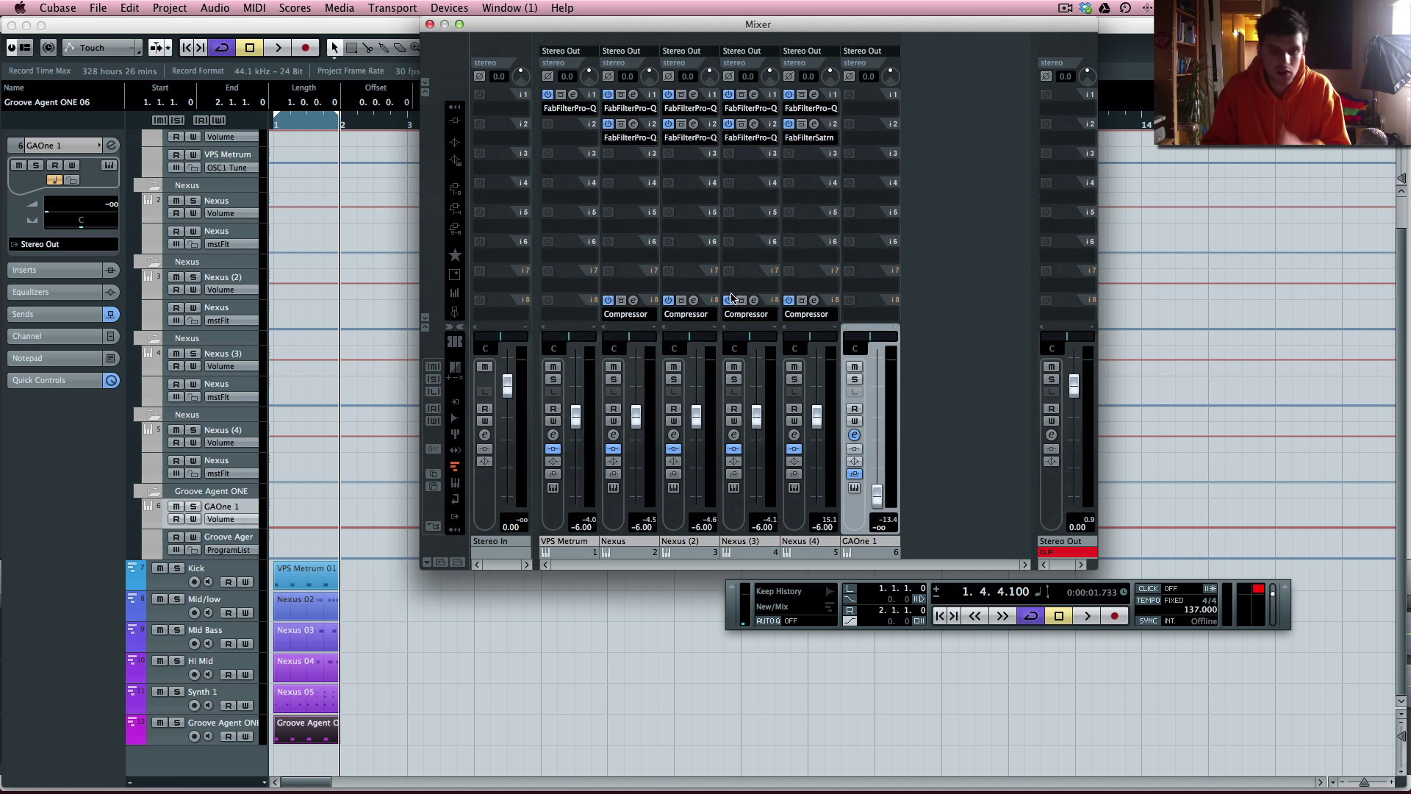
{"action": "left_click", "coordinate": [614, 379]}
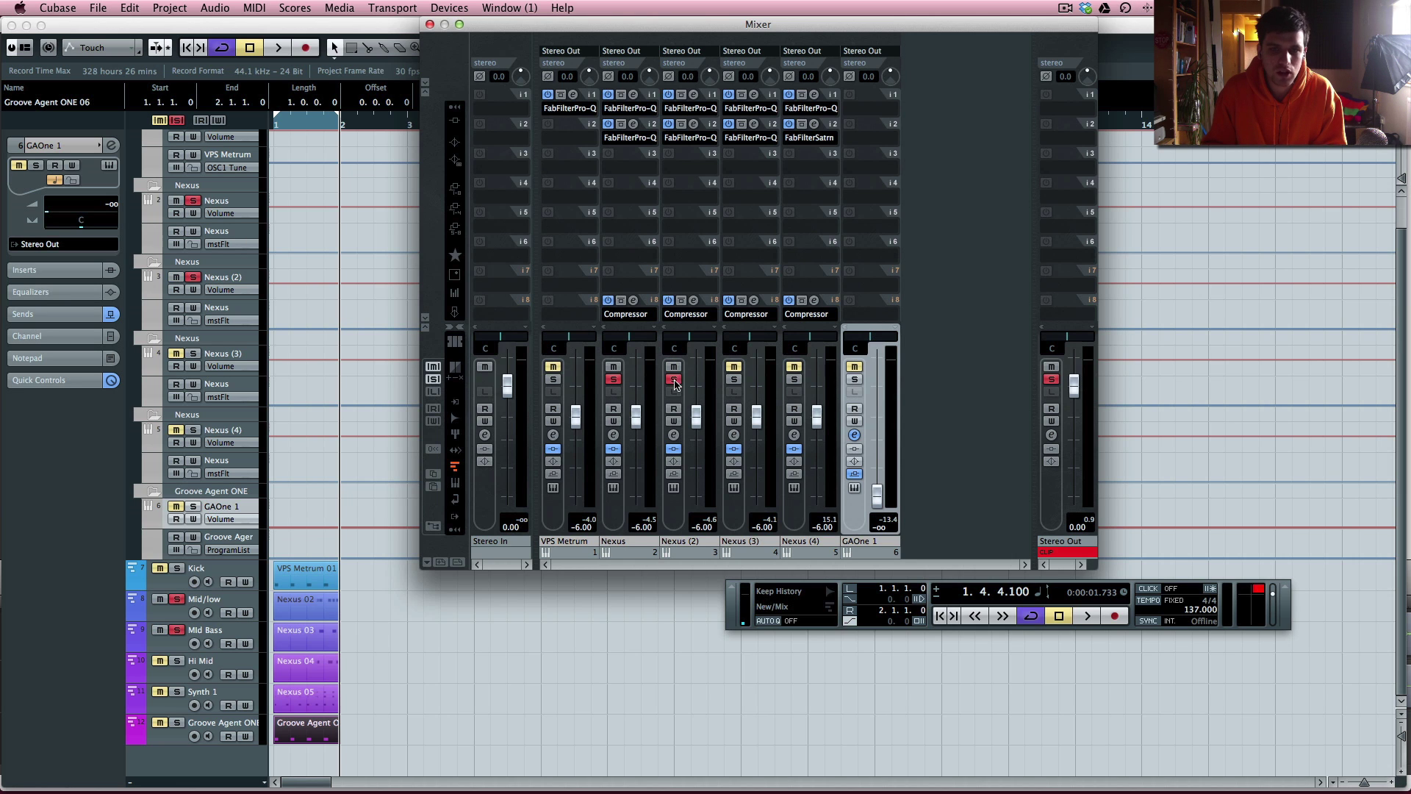
{"action": "key", "text": "space"}
{"action": "left_click", "coordinate": [854, 380]}
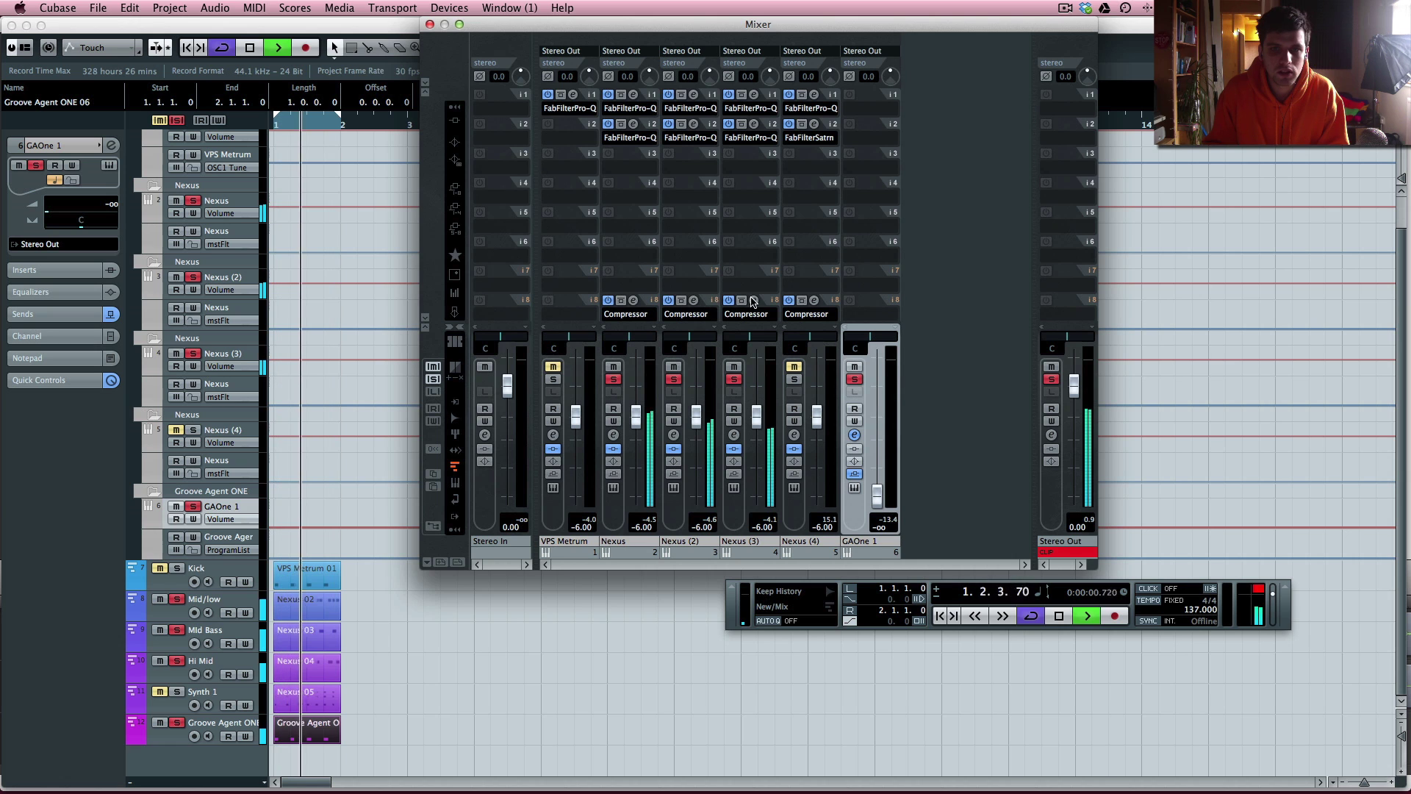
{"action": "left_click", "coordinate": [223, 666]}
{"action": "left_click", "coordinate": [176, 662]}
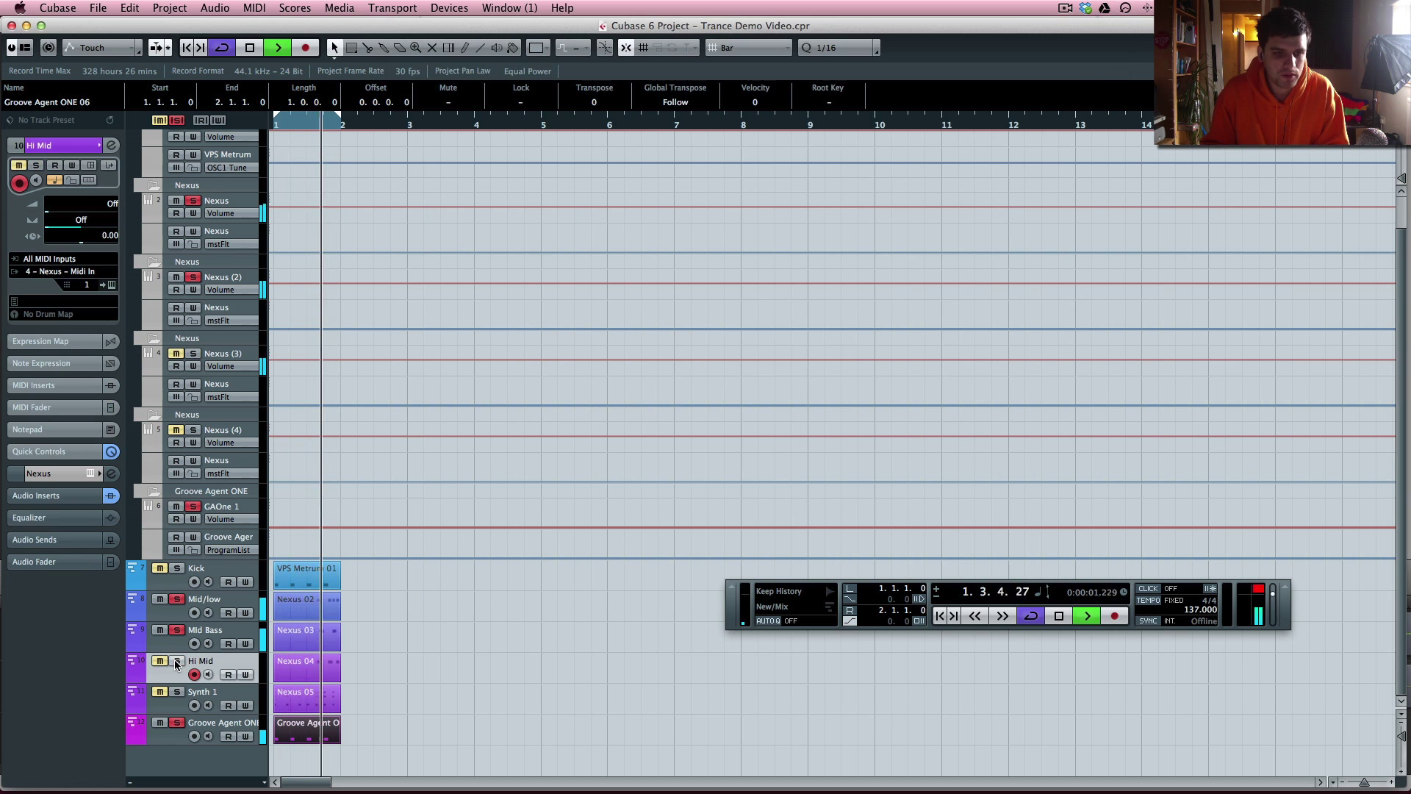
{"action": "key", "text": "F3"}
{"action": "left_click", "coordinate": [734, 380]}
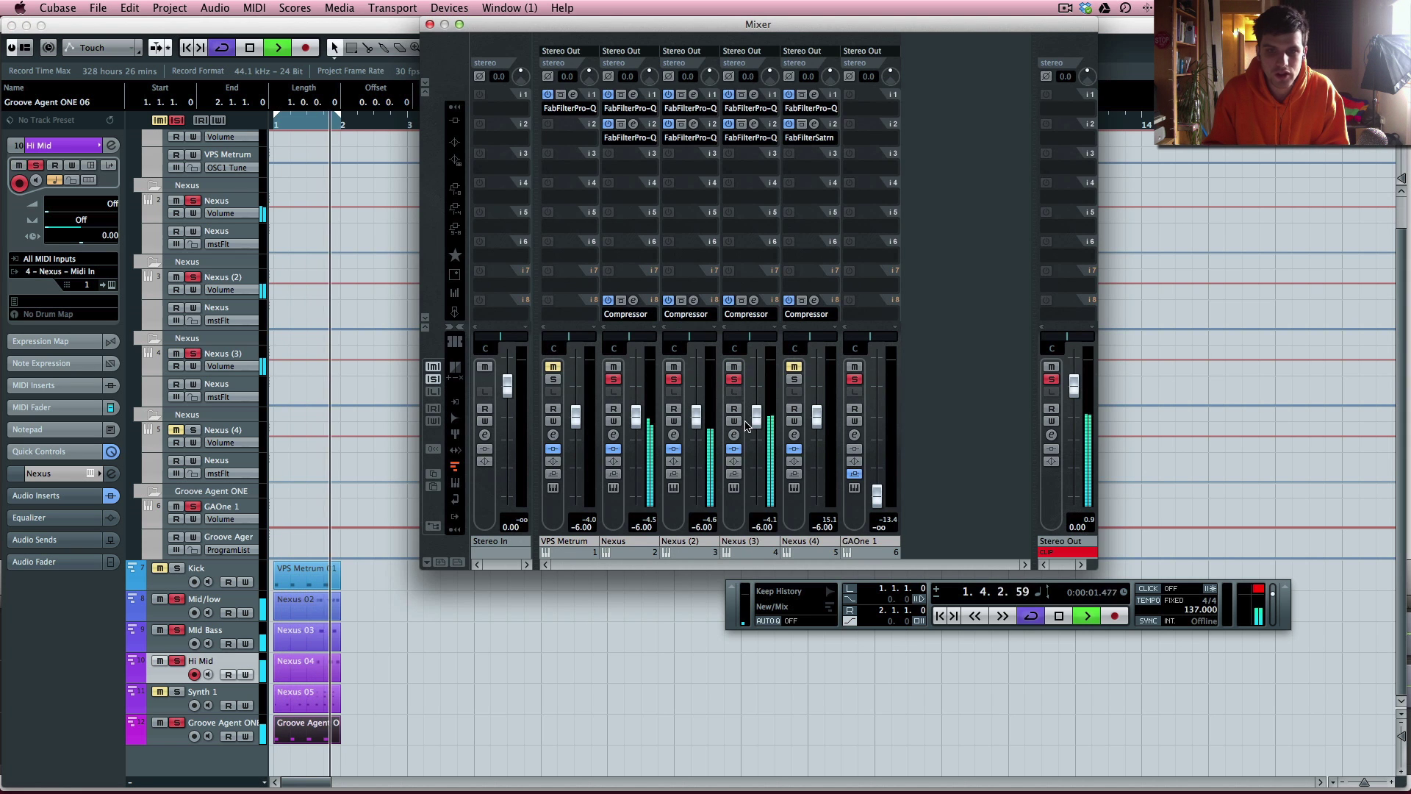
{"action": "left_click", "coordinate": [753, 301]}
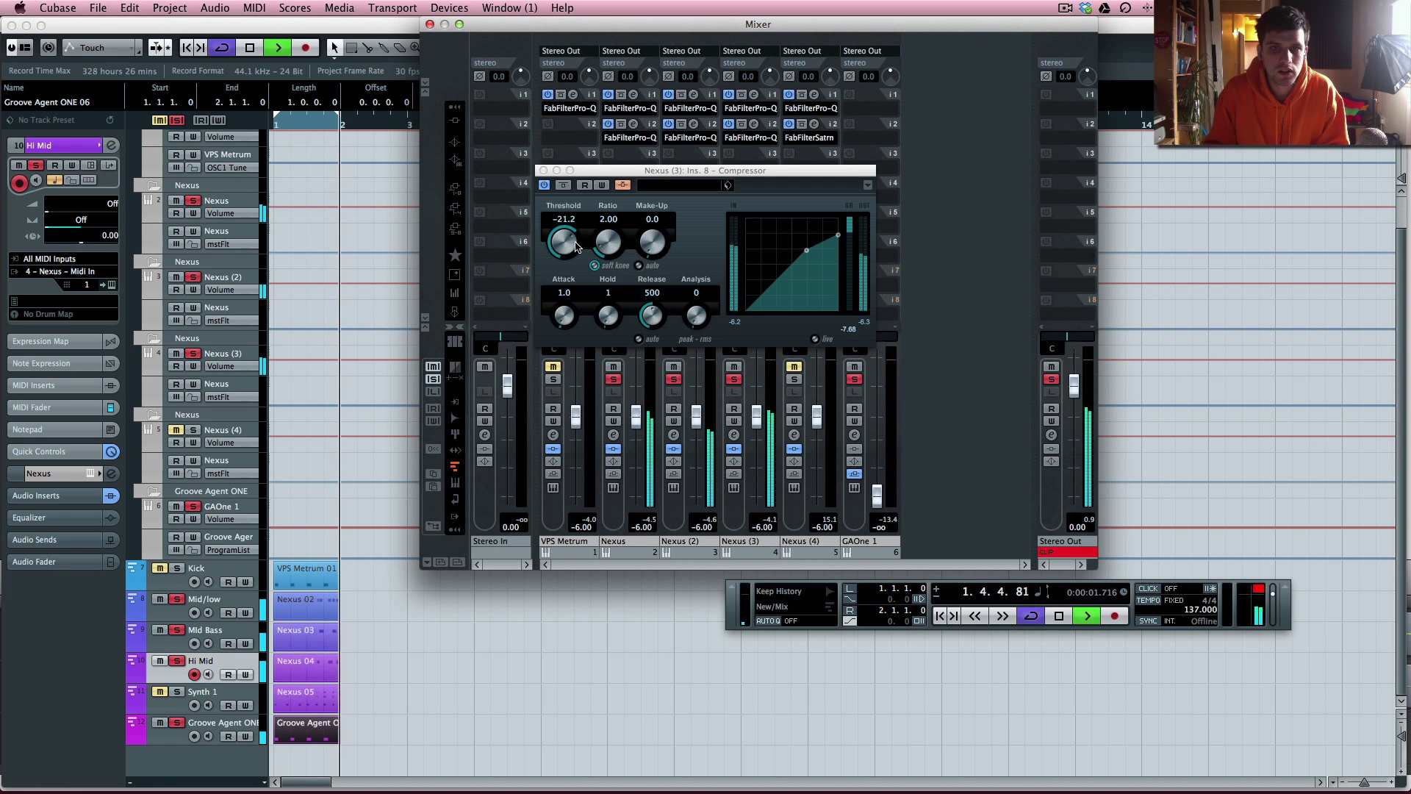
{"action": "left_click", "coordinate": [543, 171]}
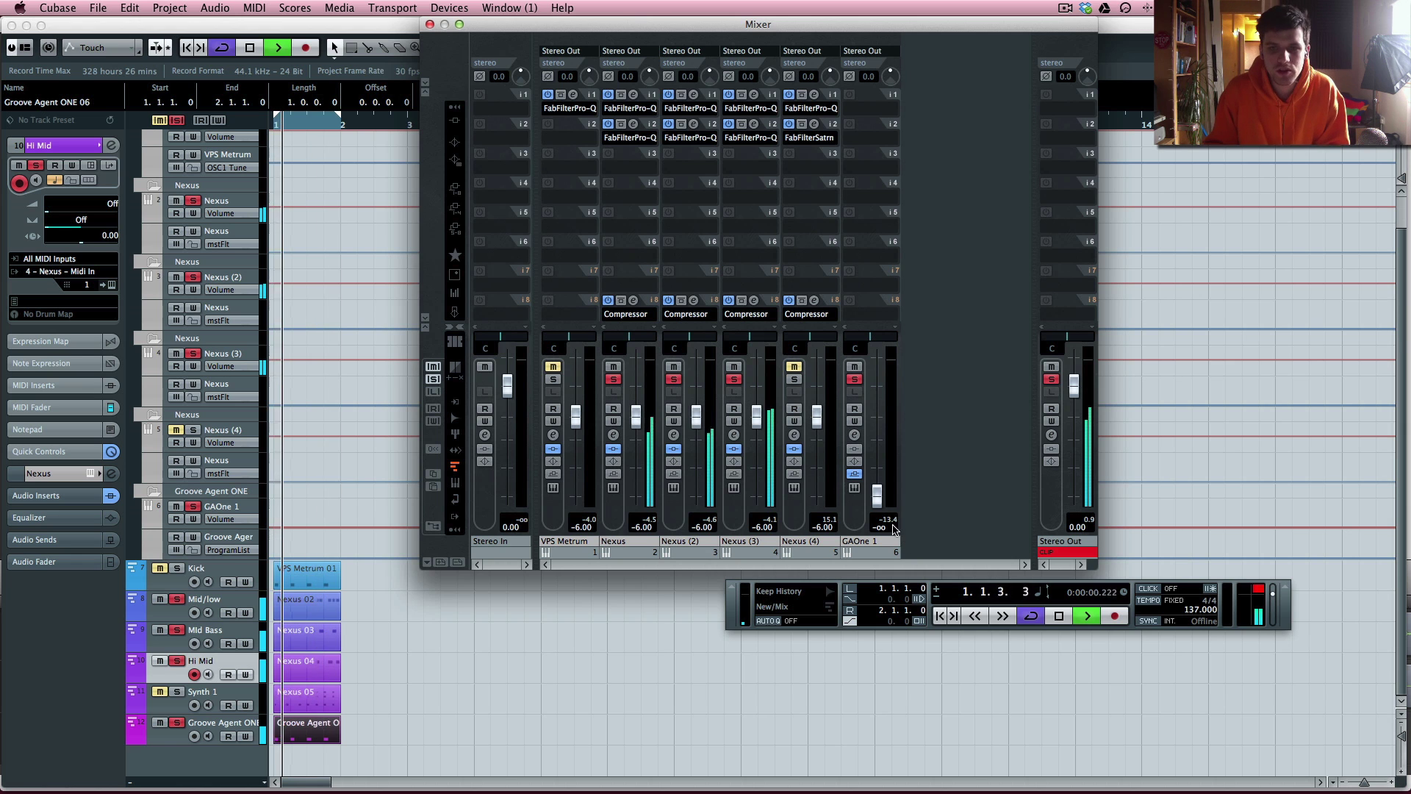
Switch GAOne 1's send to Nexus to pre-fader, lowering it to -4.72 and the Nexus (2) send to -6.90, and close the channel settings and mixer.
{"action": "left_click", "coordinate": [855, 436]}
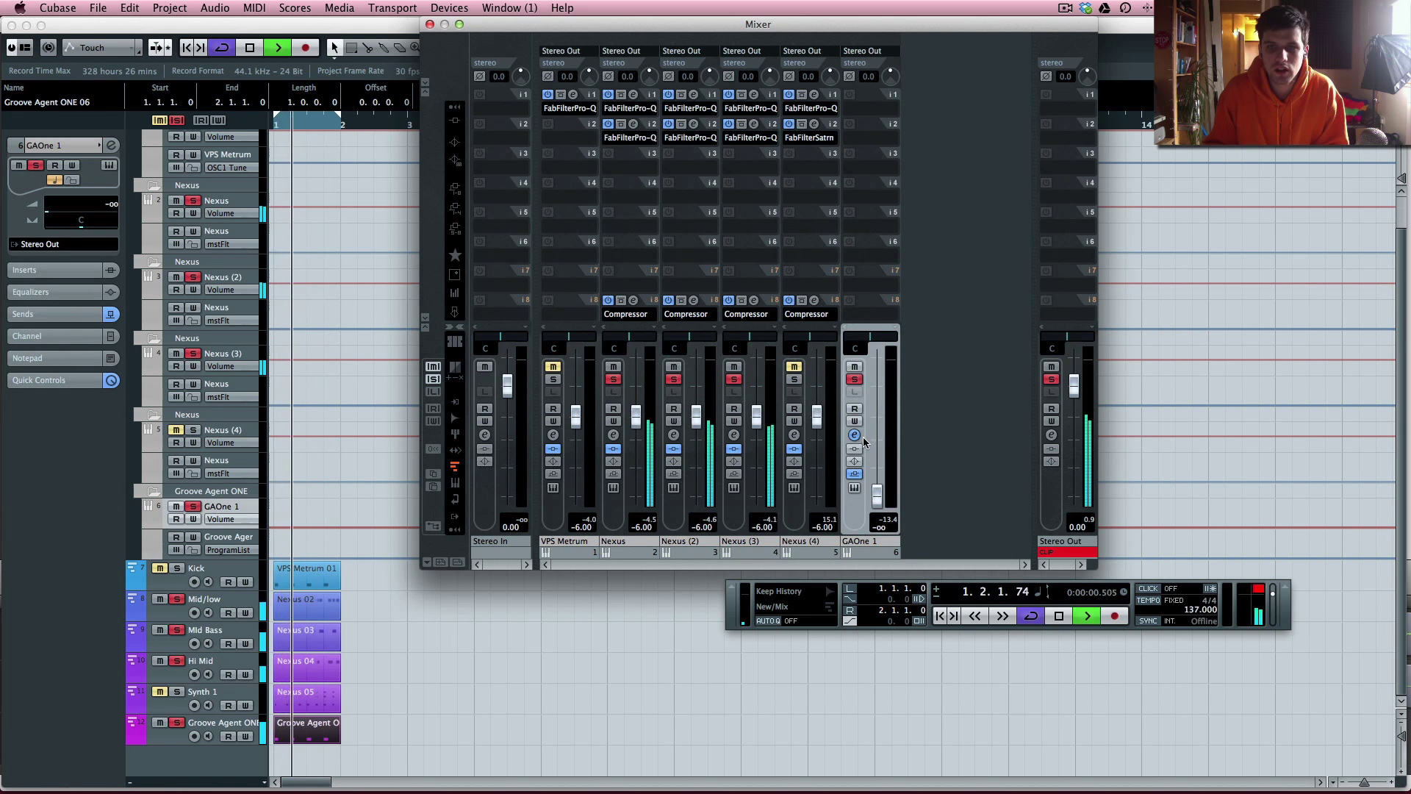
{"action": "left_click", "coordinate": [855, 435]}
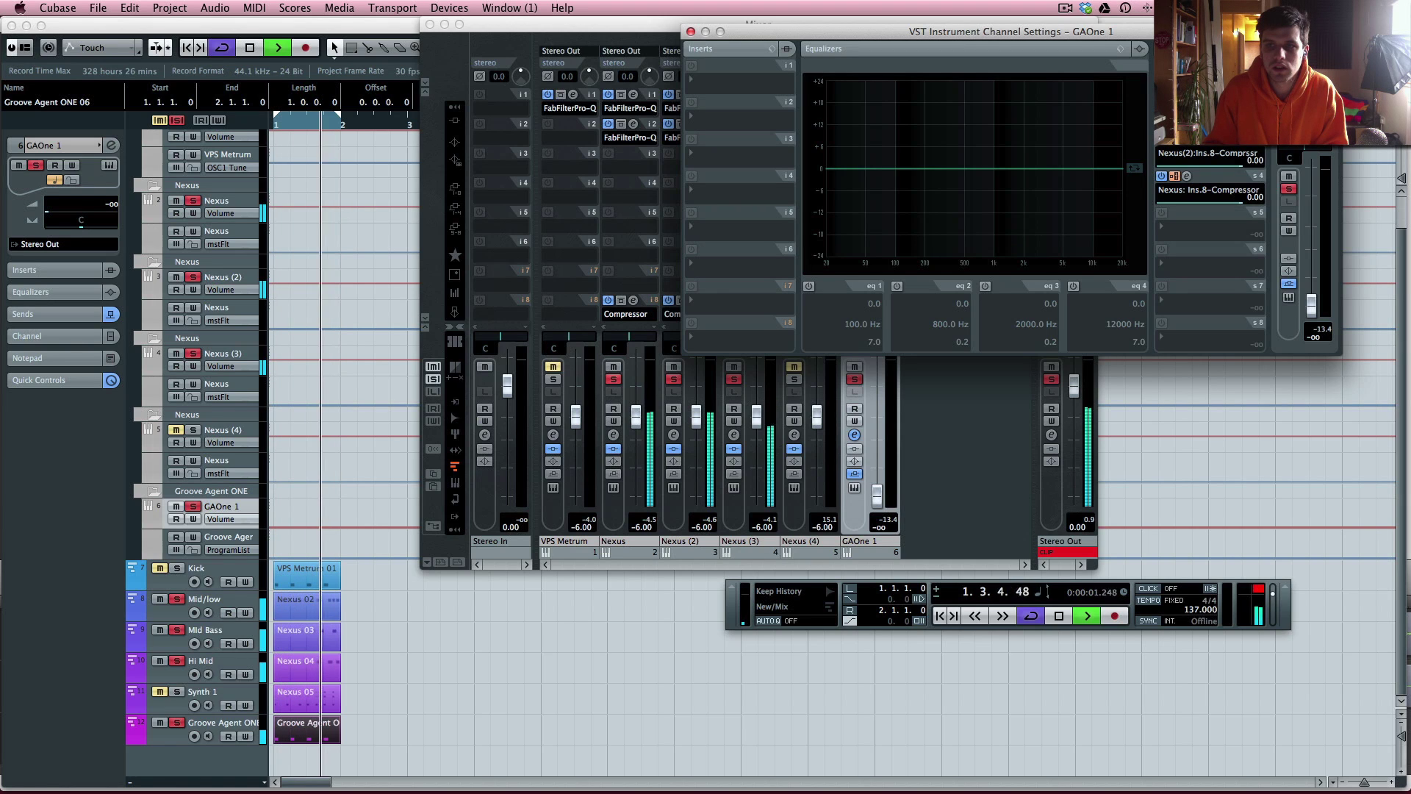
{"action": "left_click_drag", "start_coordinate": [1240, 166], "coordinate": [1221, 208]}
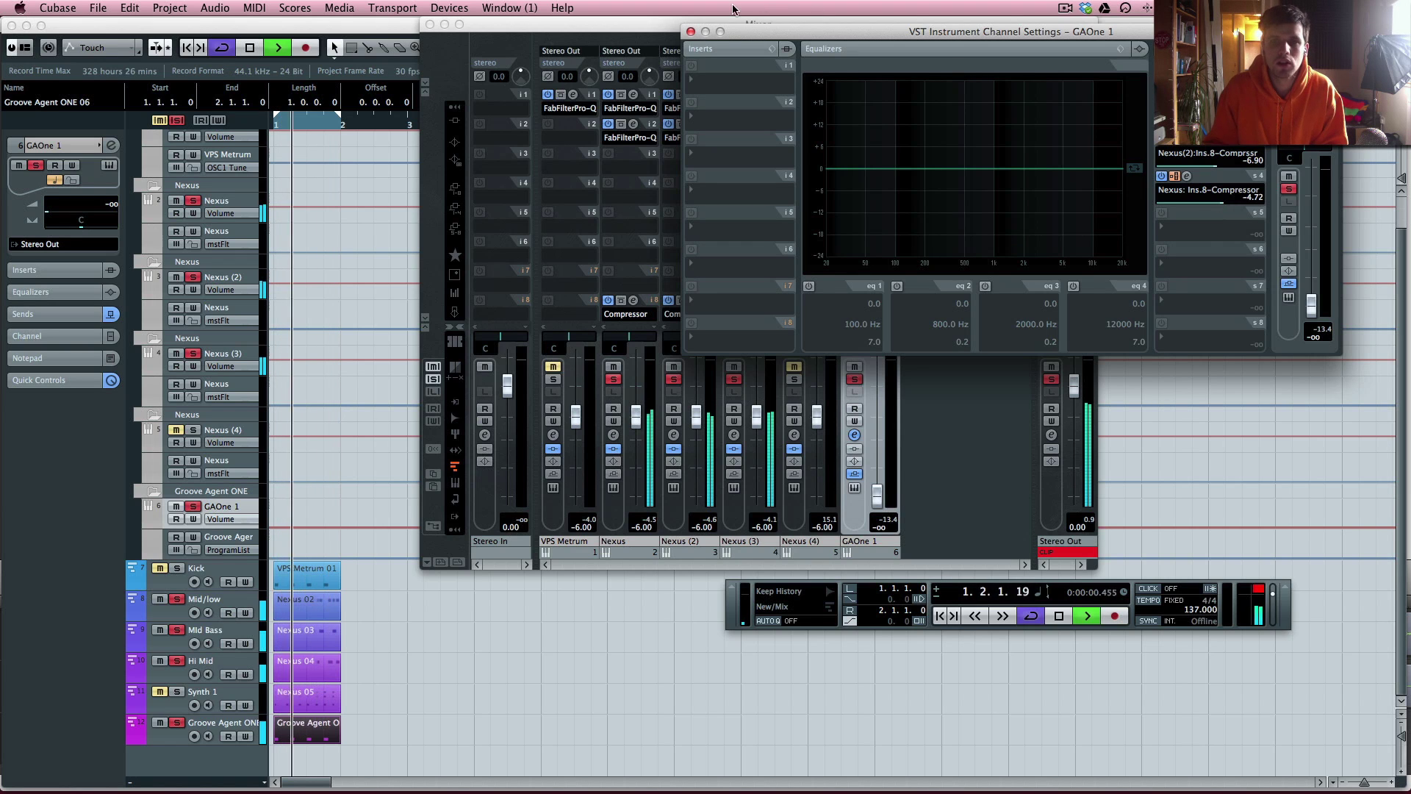
{"action": "left_click", "coordinate": [691, 32]}
{"action": "left_click", "coordinate": [430, 24]}
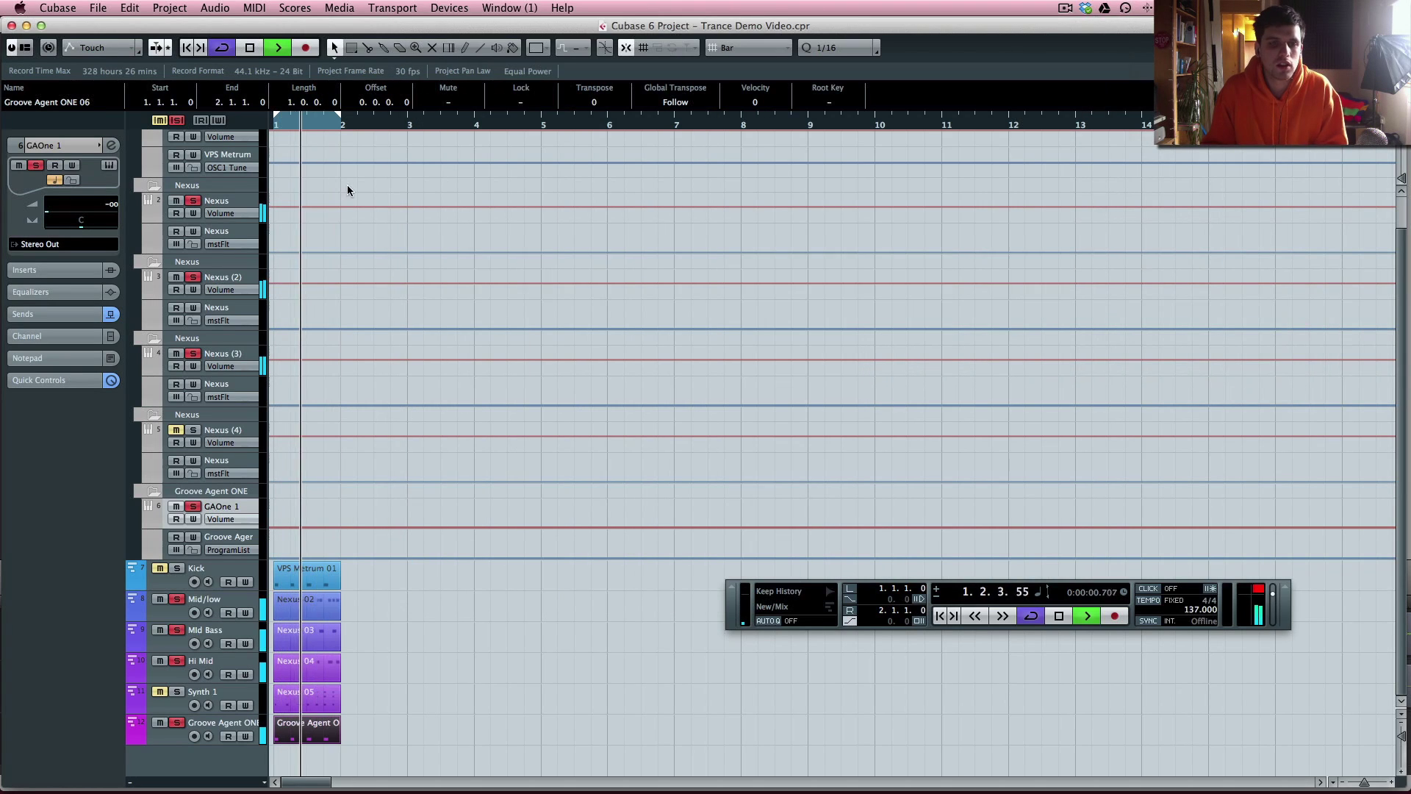
Clear all solos and play the full loop from the start to hear the adjusted side-chaining.
{"action": "key", "text": "space"}
{"action": "left_click", "coordinate": [171, 122]}
{"action": "key", "text": "KP_Decimal"}
{"action": "key", "text": "space"}
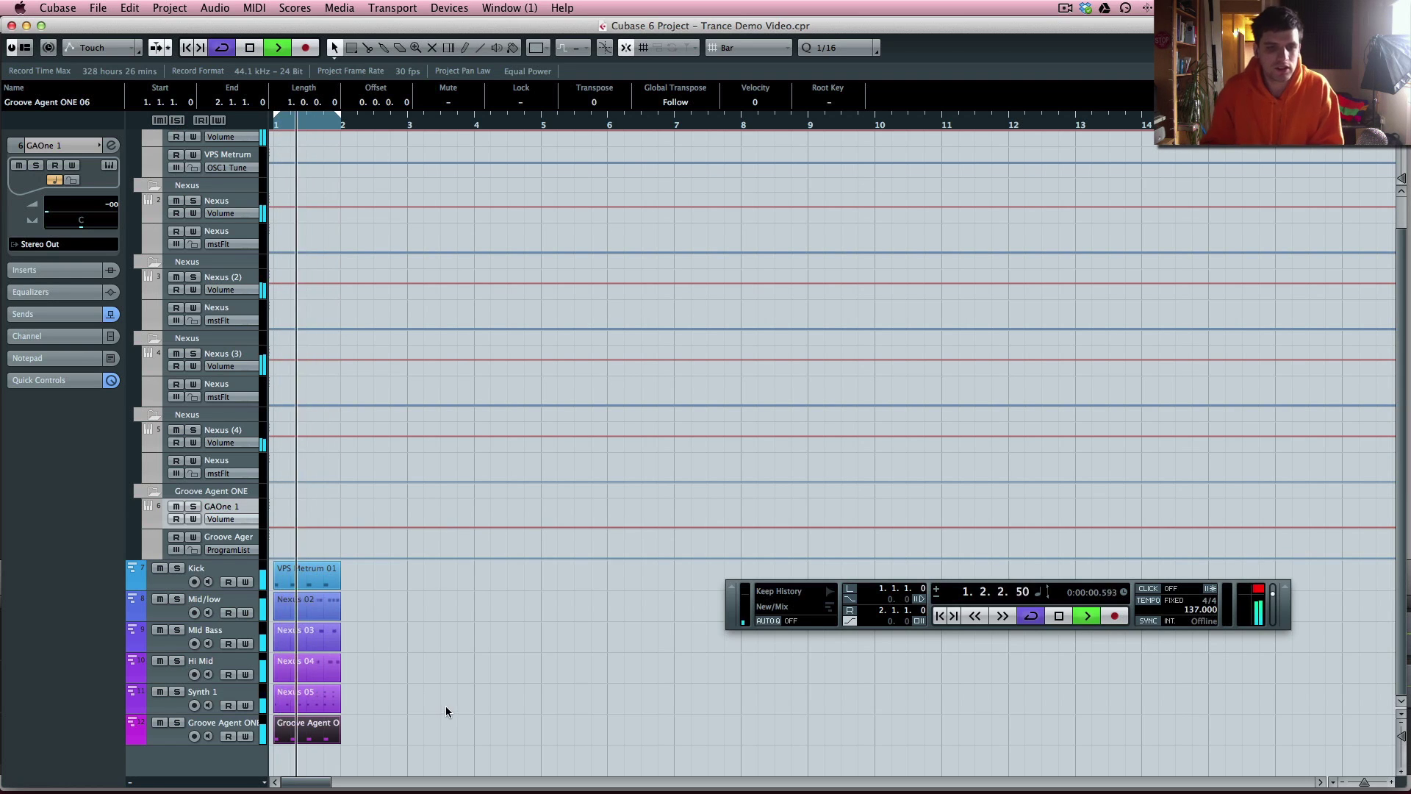
{"action": "key", "text": "space"}
Rename the Groove Agent ONE track Side Chain Kick and narrow the GAOne 1 channel strip in the mixer.
{"action": "double_click", "coordinate": [242, 723]}
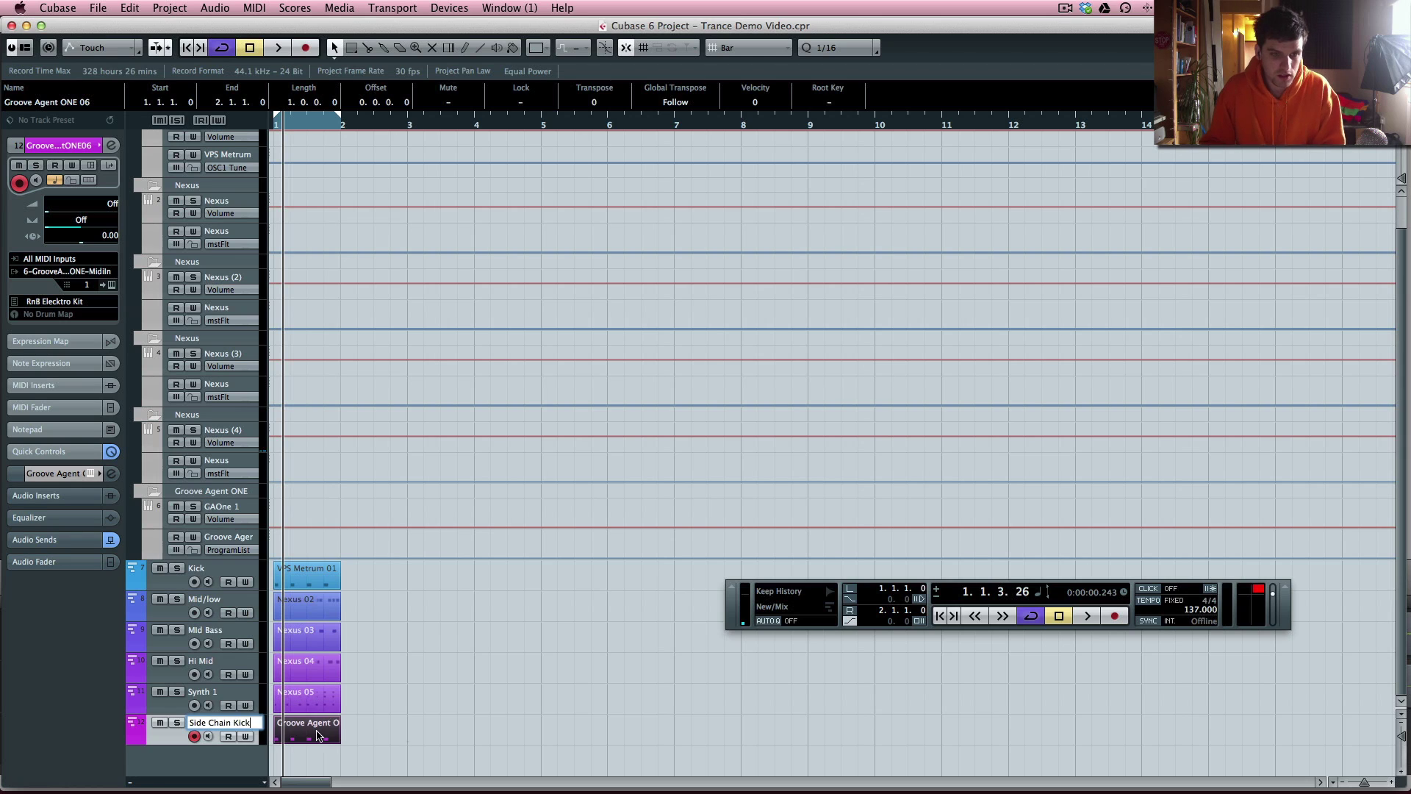
{"action": "left_click", "coordinate": [403, 732]}
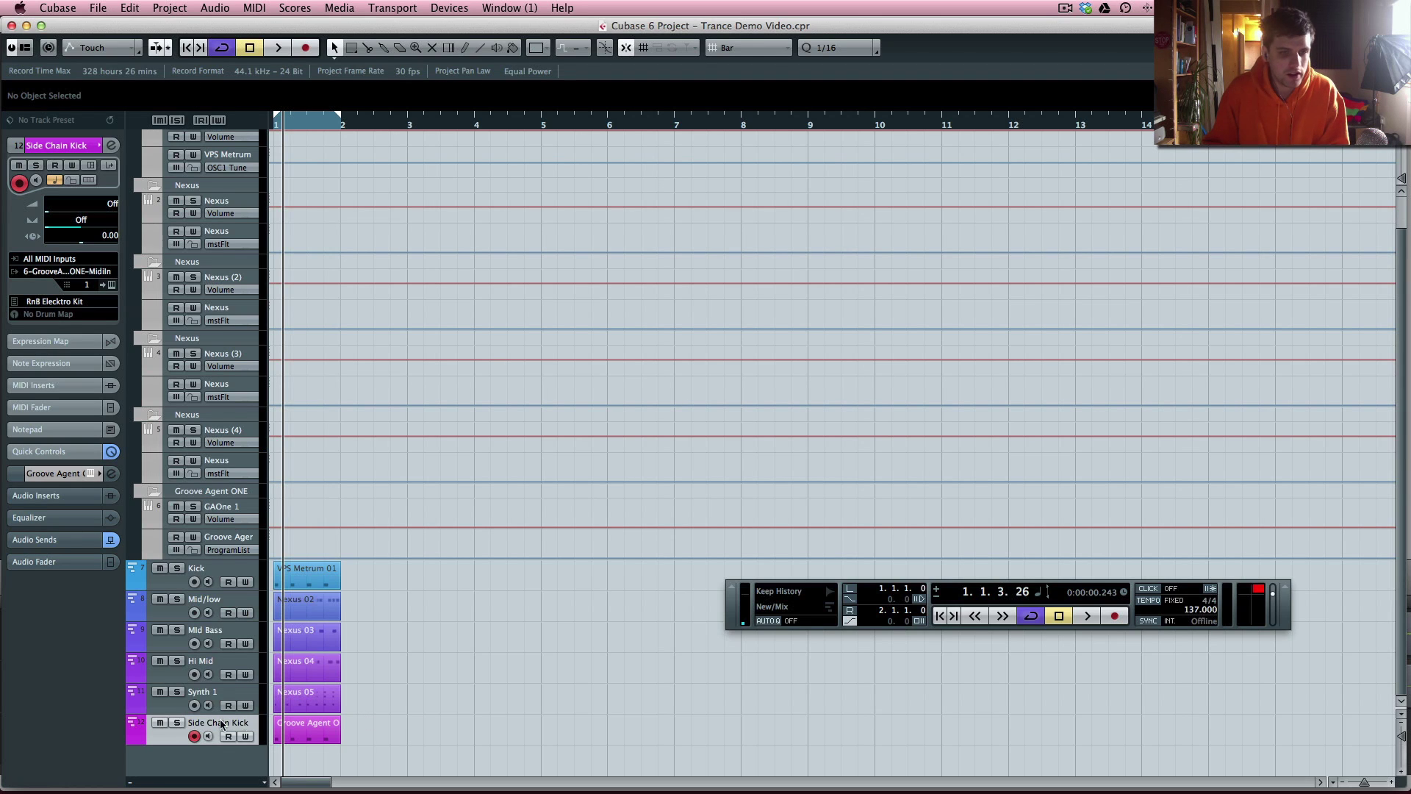
{"action": "key", "text": "F3"}
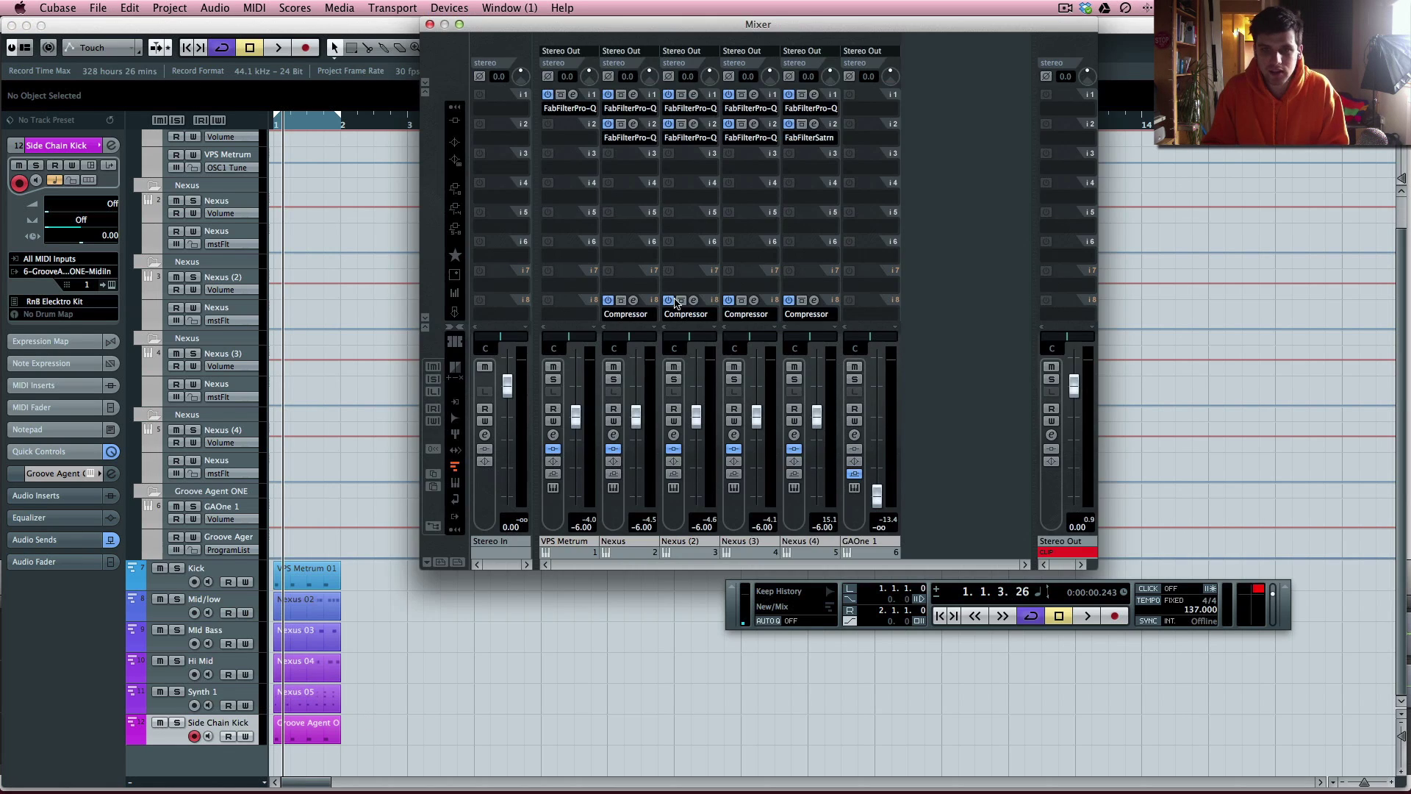
{"action": "left_click", "coordinate": [847, 328]}
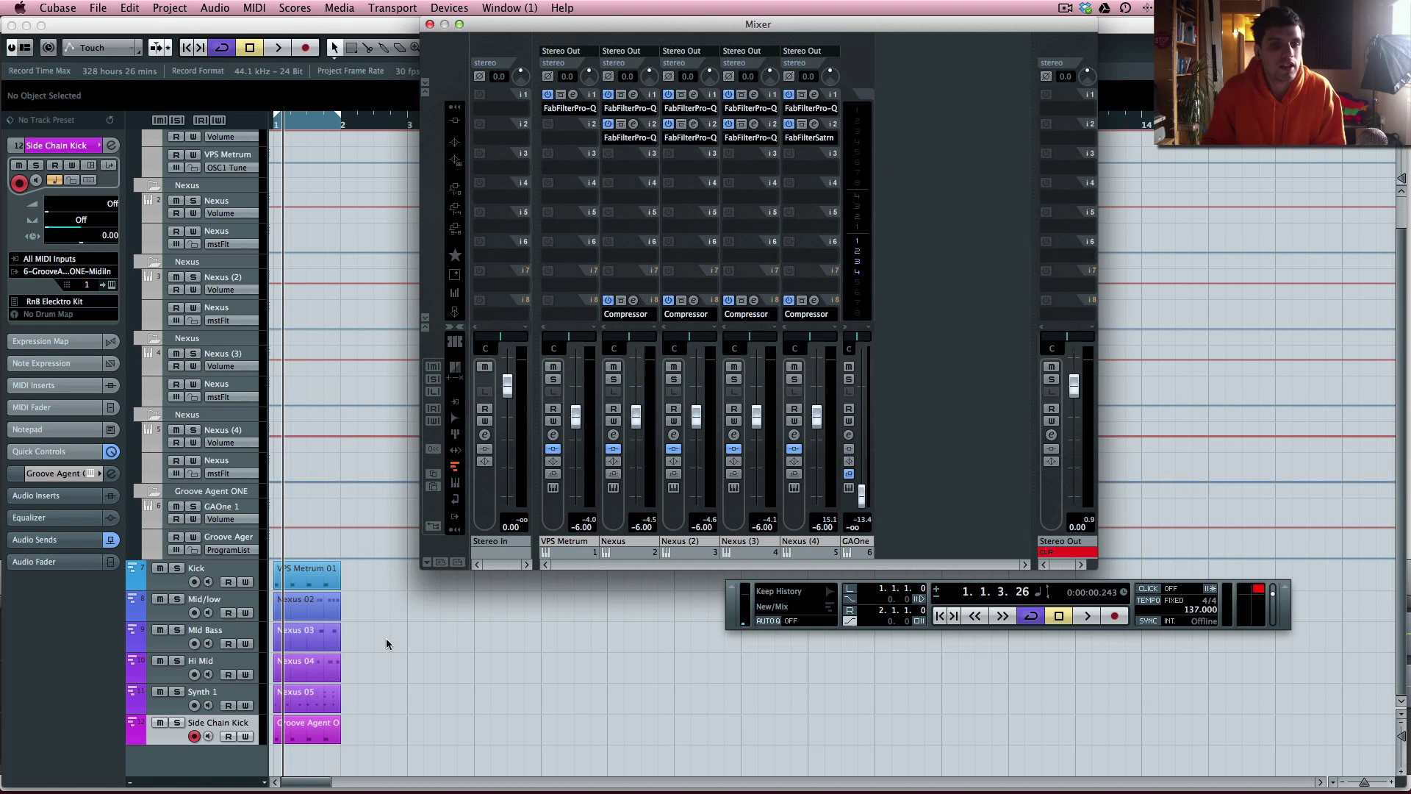
Play the loop briefly, close the mixer and stop playback.
{"action": "key", "text": "space"}
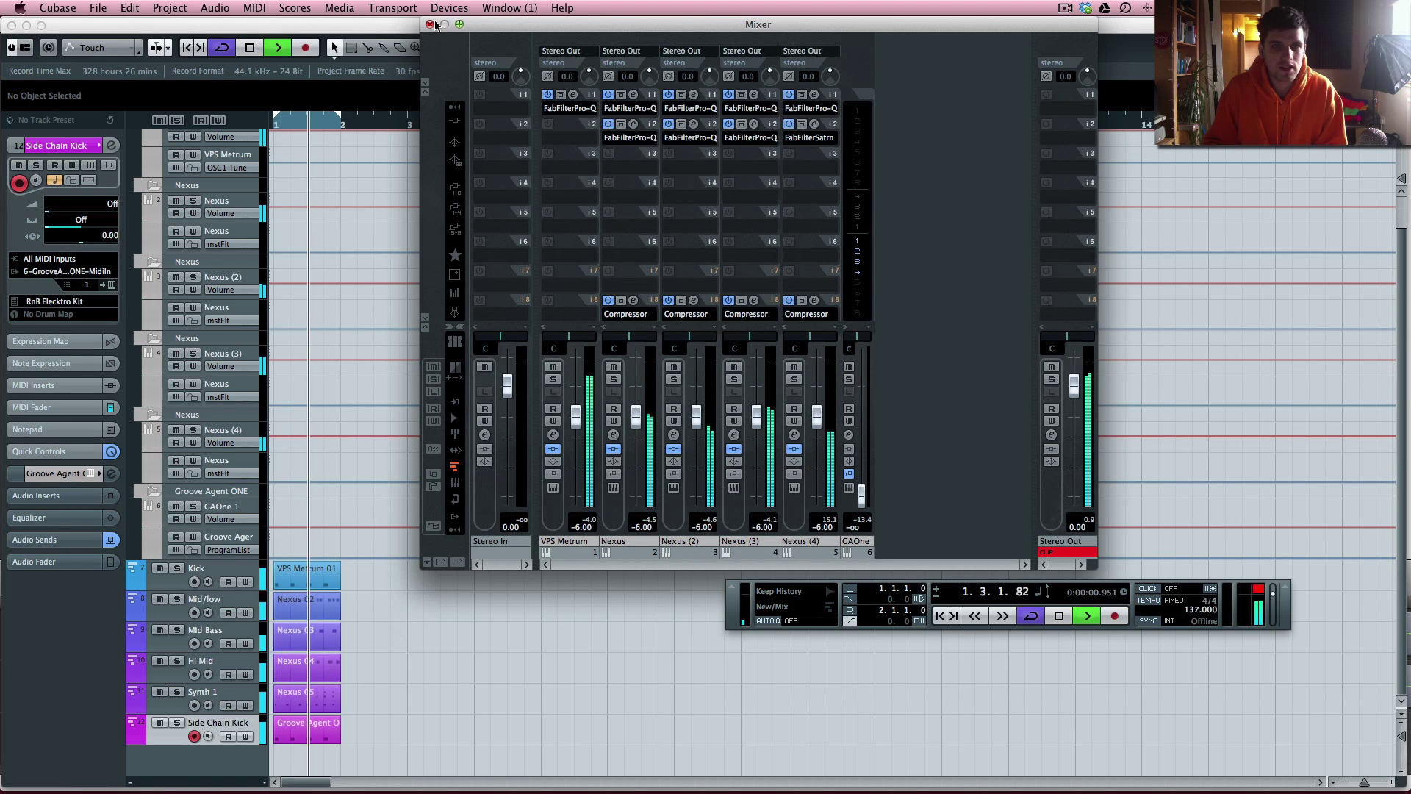
{"action": "key", "text": "F3"}
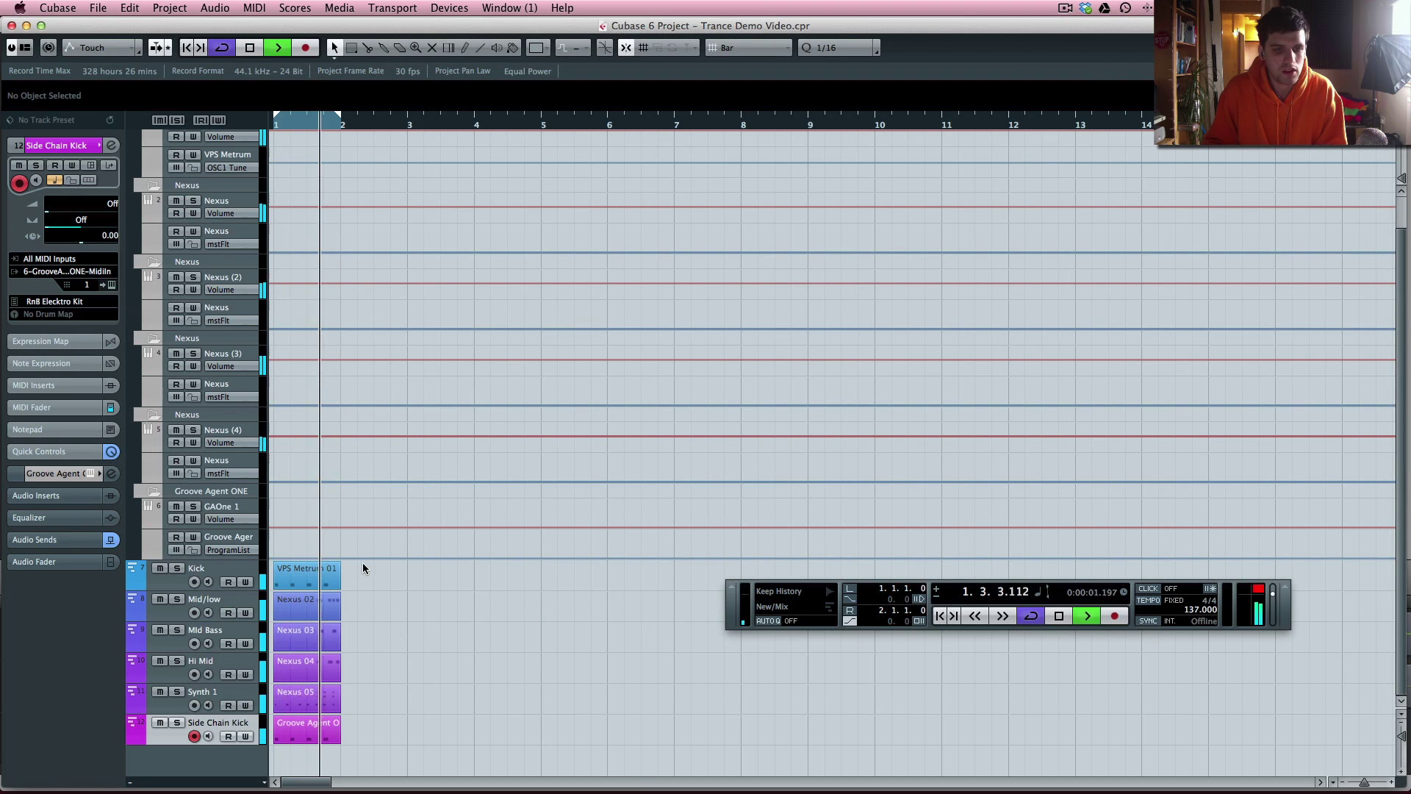
{"action": "key", "text": "space"}
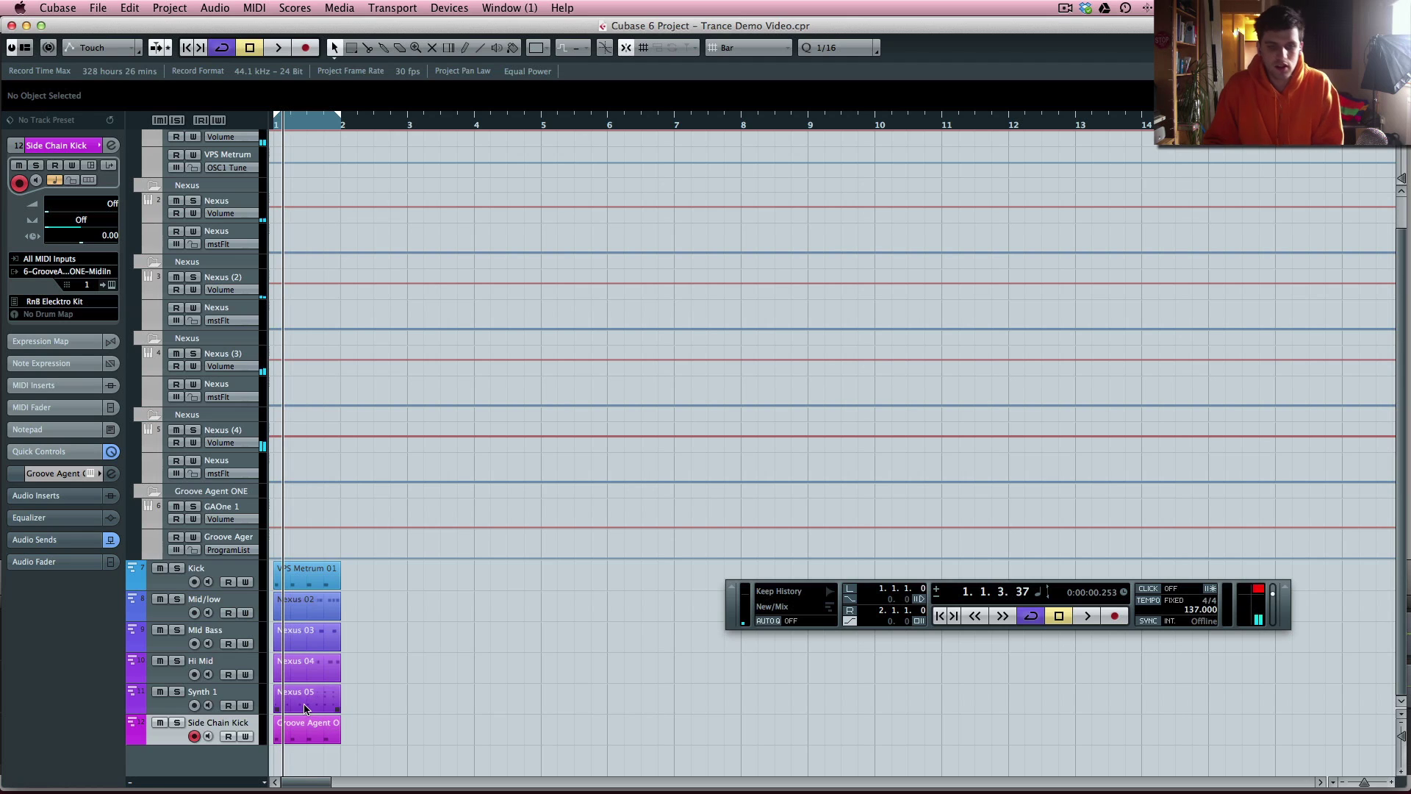
Load another Nexus into VST instrument slot 7 with its own MIDI track.
{"action": "key", "text": "F11"}
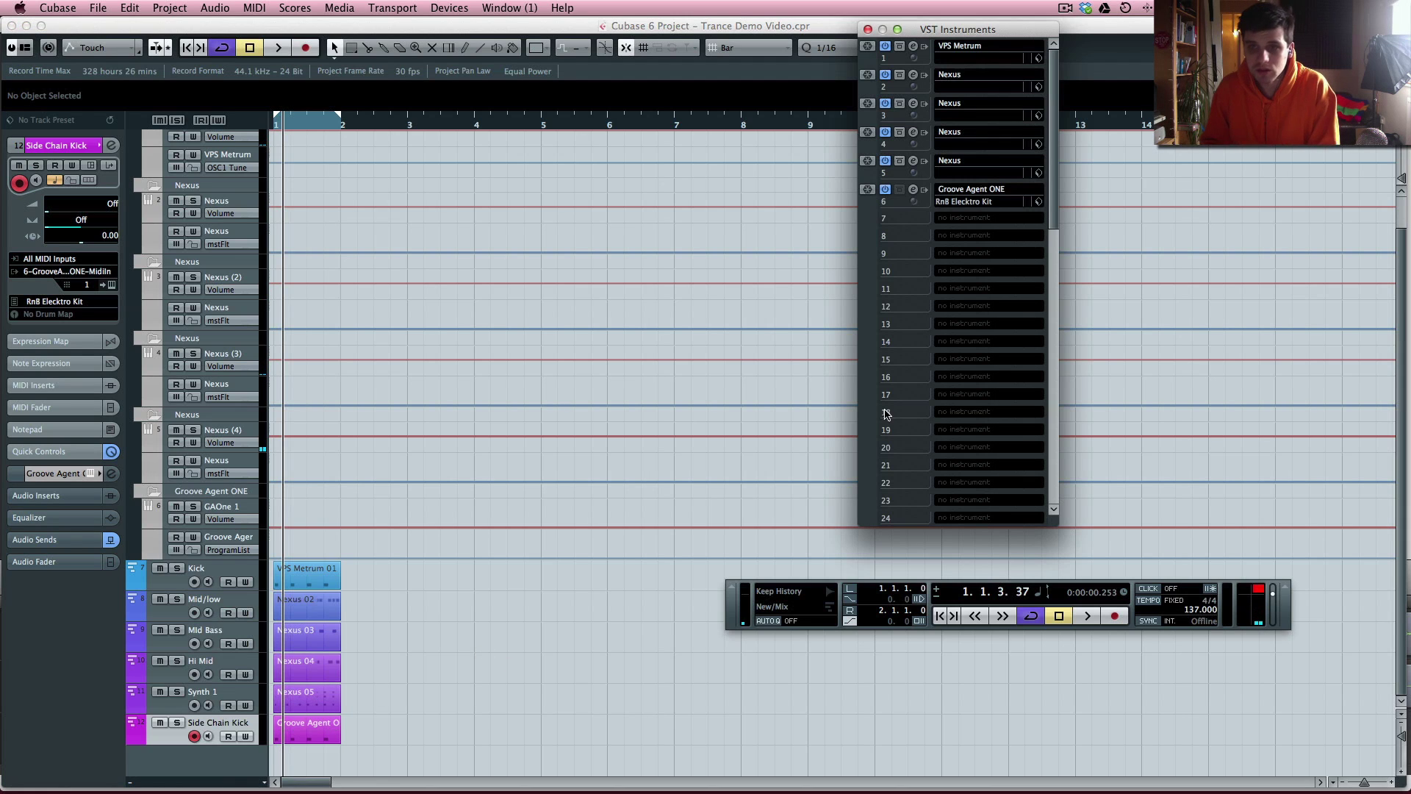
{"action": "left_click", "coordinate": [969, 253]}
{"action": "left_click", "coordinate": [985, 430]}
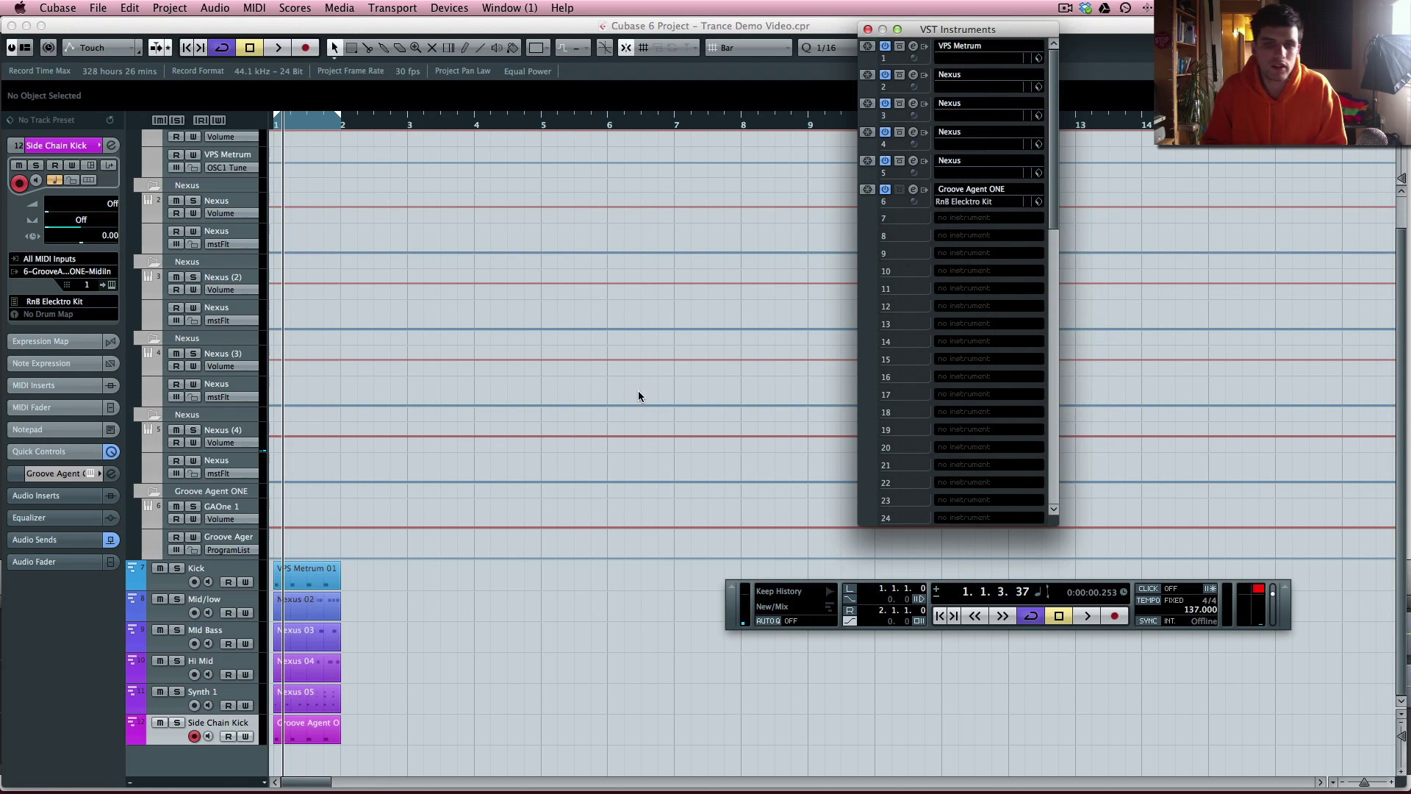
{"action": "scroll", "coordinate": [610, 387], "scroll_direction": "down", "scroll_amount": 10}
{"action": "left_click", "coordinate": [611, 386]}
{"action": "scroll", "coordinate": [617, 367], "scroll_direction": "up", "scroll_amount": 10}
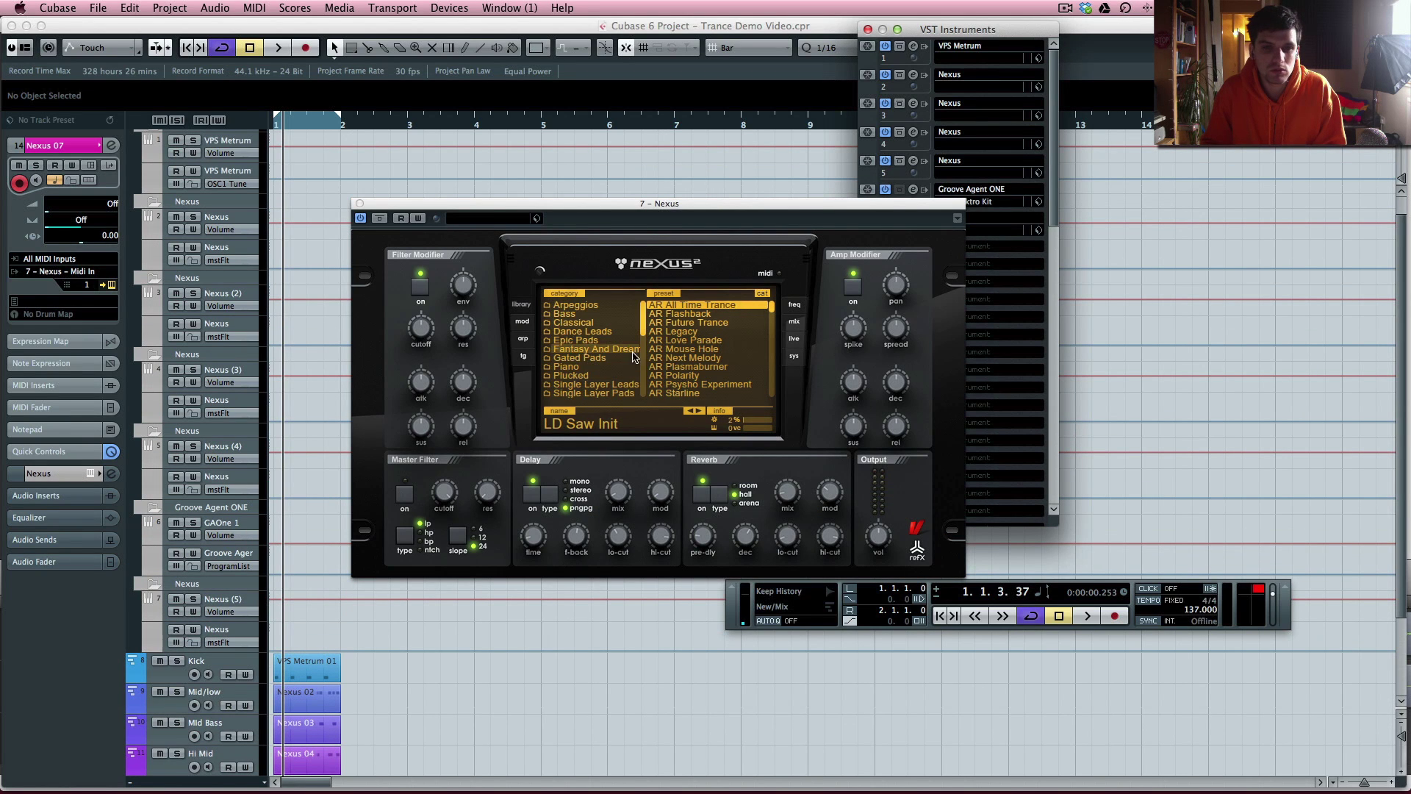
Audition the saw pads in Nexus's Single Layer Pads category, load PD Saw Pad 10 and close the instrument window.
{"action": "left_click", "coordinate": [594, 394]}
{"action": "scroll", "coordinate": [706, 371], "scroll_direction": "down", "scroll_amount": 3}
{"action": "scroll", "coordinate": [722, 378], "scroll_direction": "down", "scroll_amount": 5}
{"action": "left_click", "coordinate": [722, 376]}
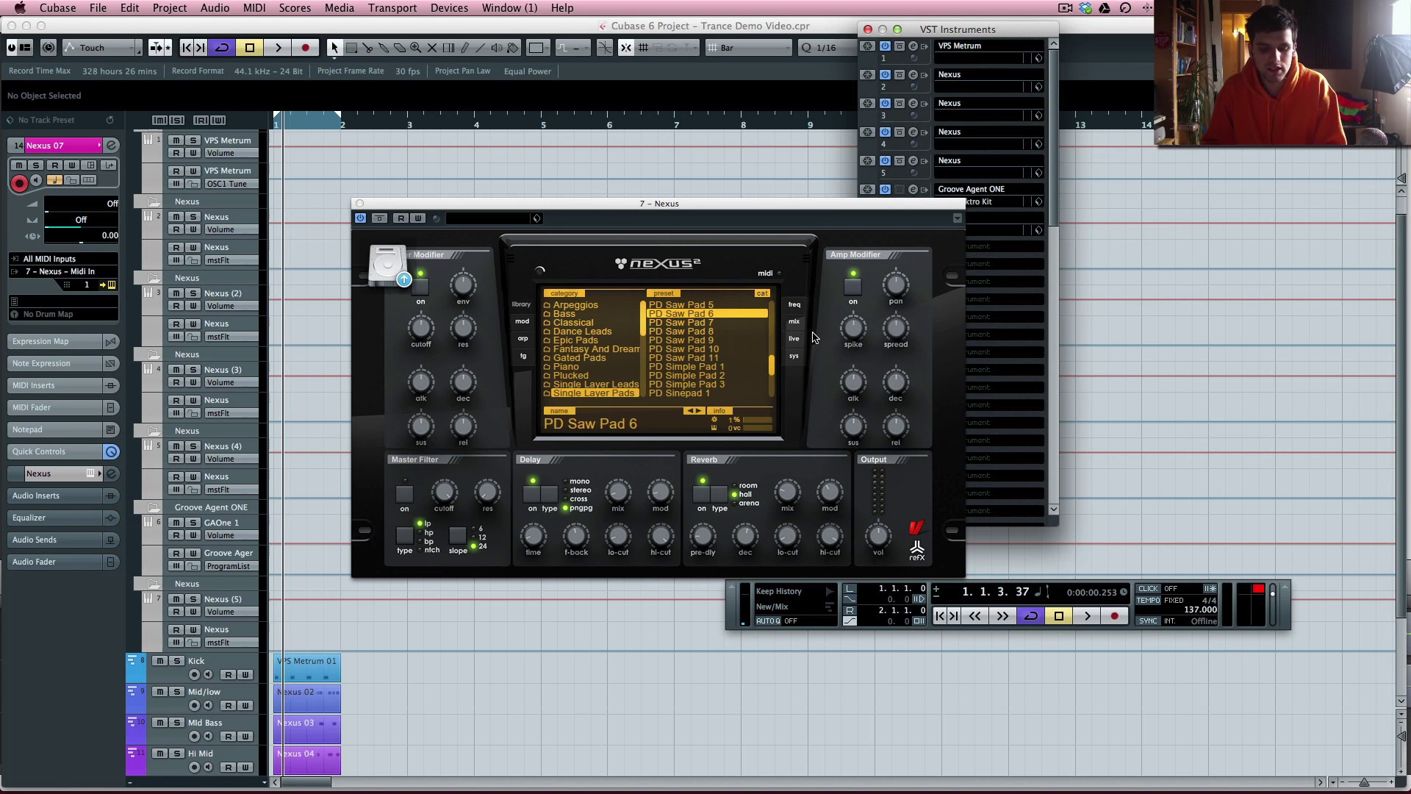
{"action": "left_click", "coordinate": [735, 350]}
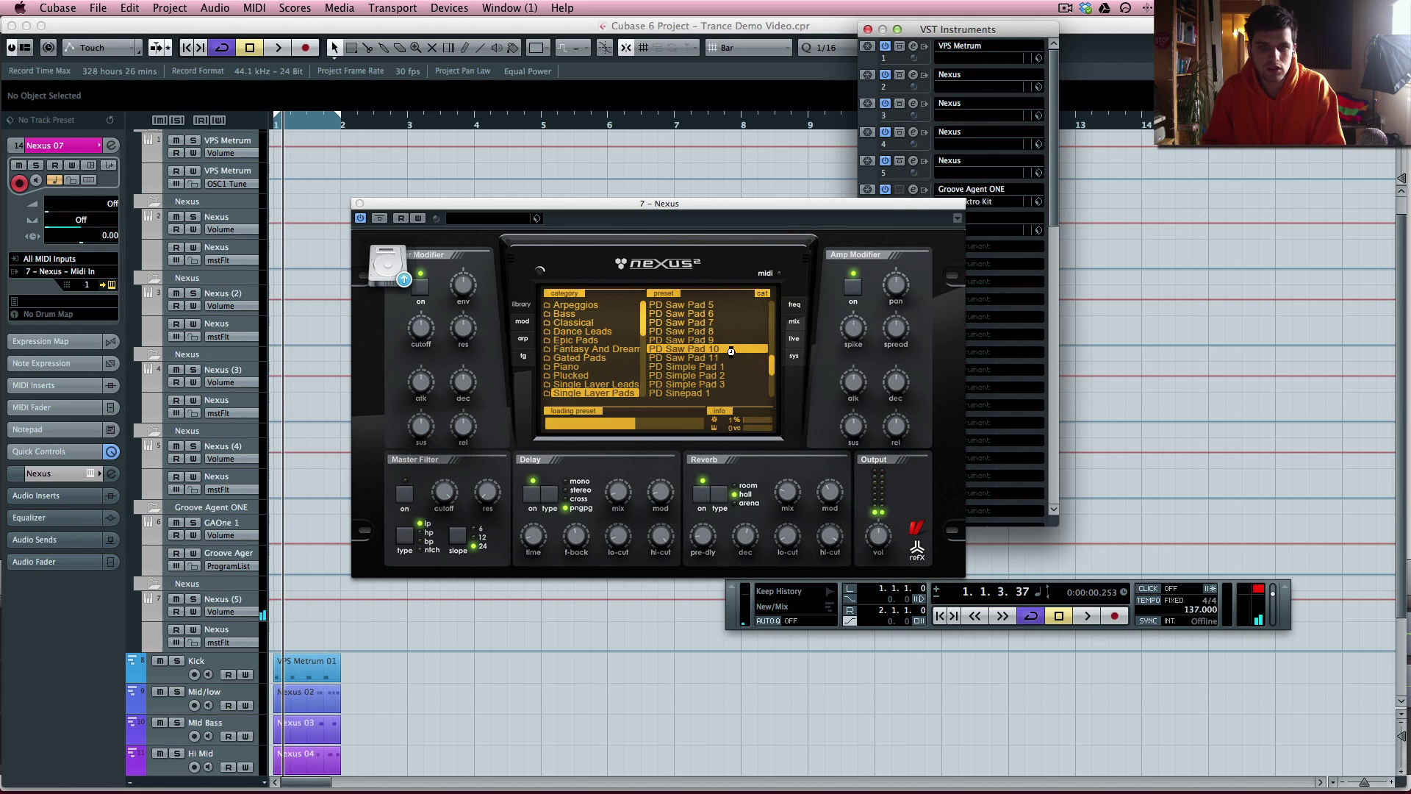
{"action": "left_click", "coordinate": [736, 358]}
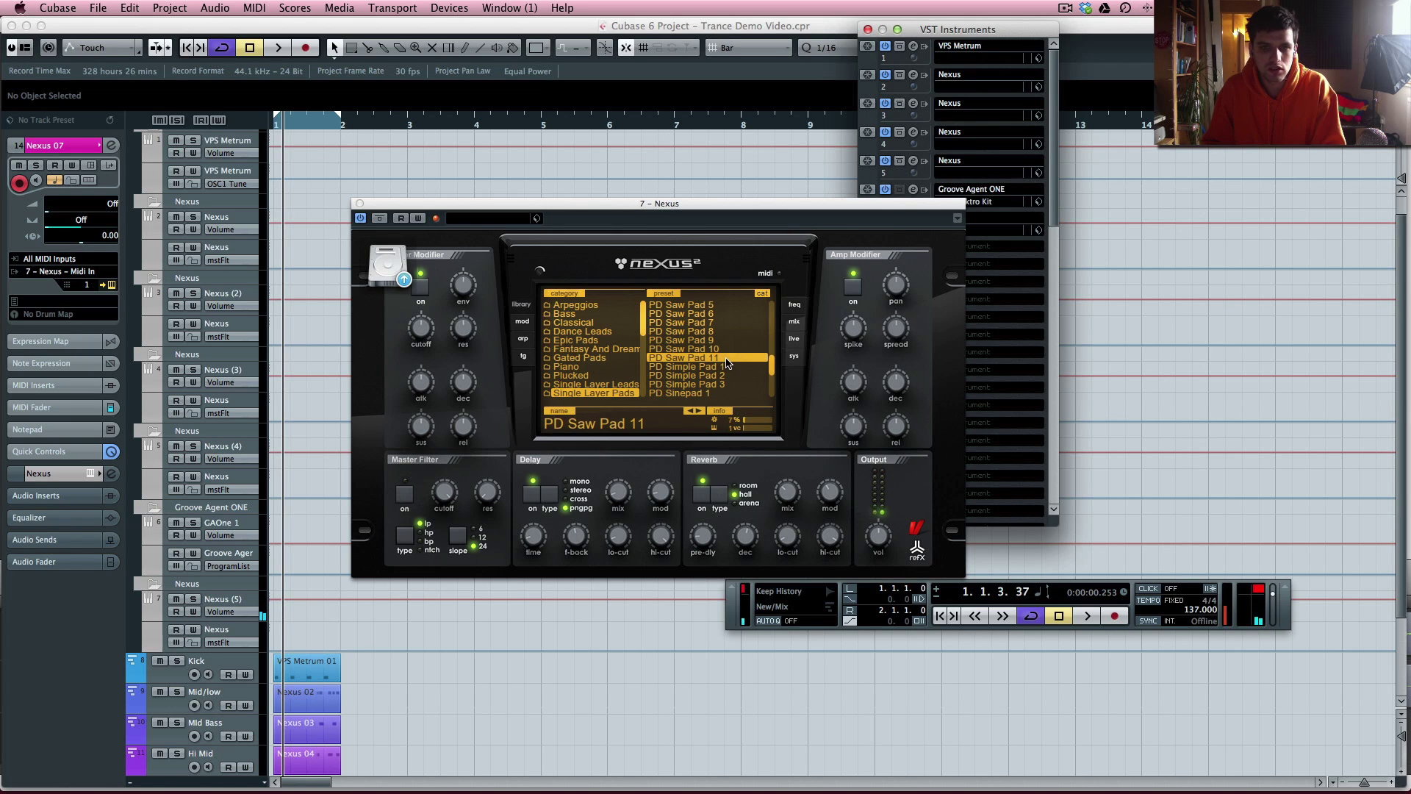
{"action": "left_click", "coordinate": [729, 350]}
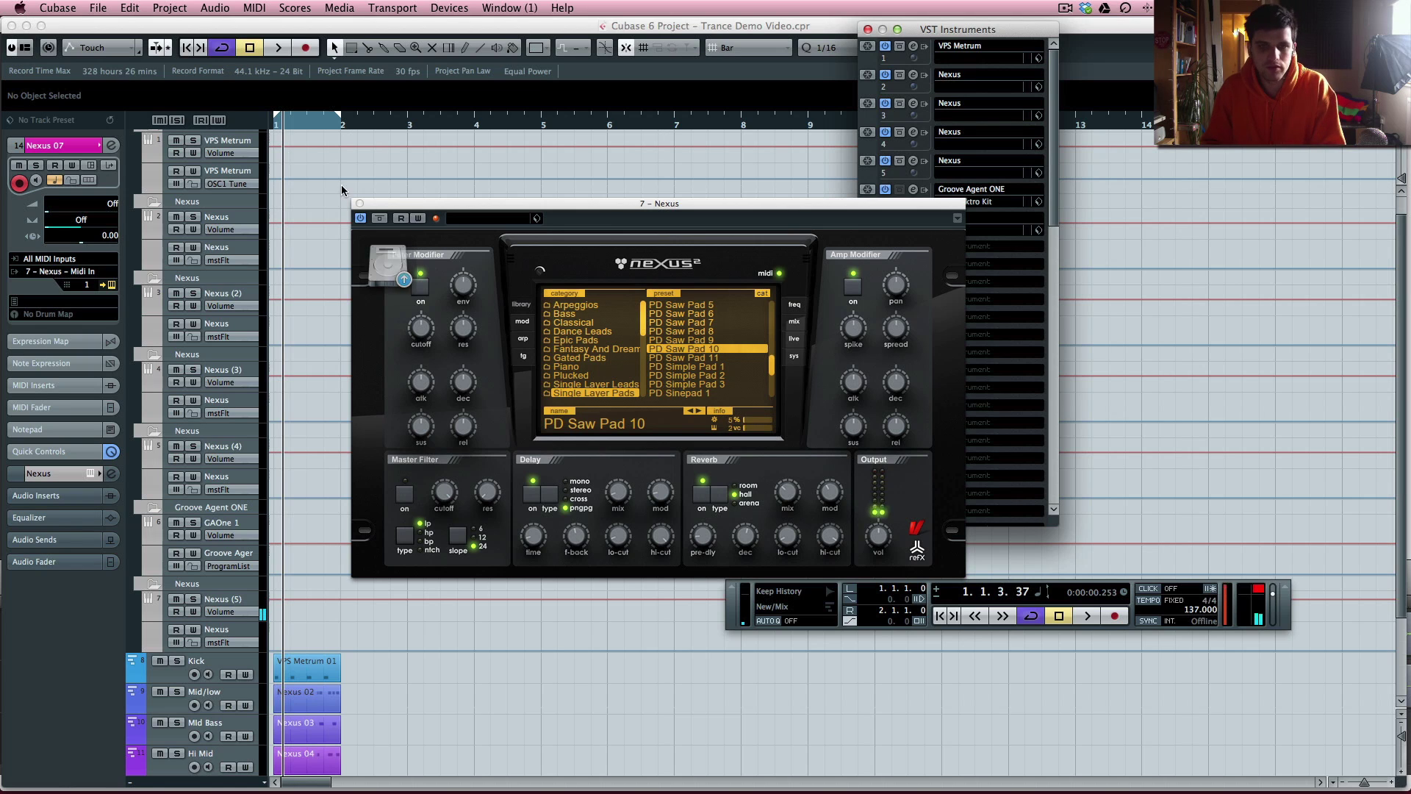
{"action": "left_click", "coordinate": [360, 204]}
Set the Nexus (5) channel fader to -6 in the mixer and close the mixer.
{"action": "key", "text": "F3"}
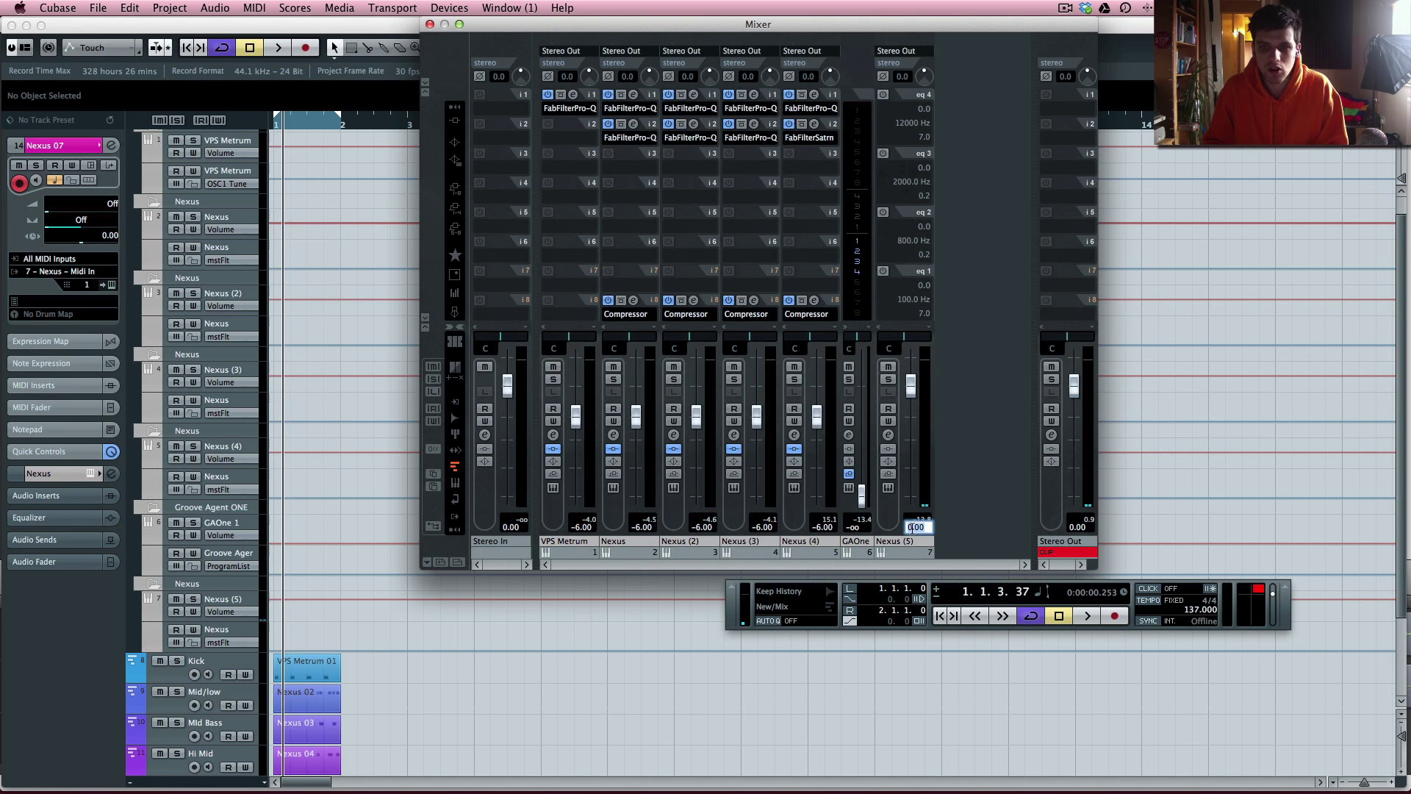
{"action": "type", "text": "-6"}
{"action": "key", "text": "Return"}
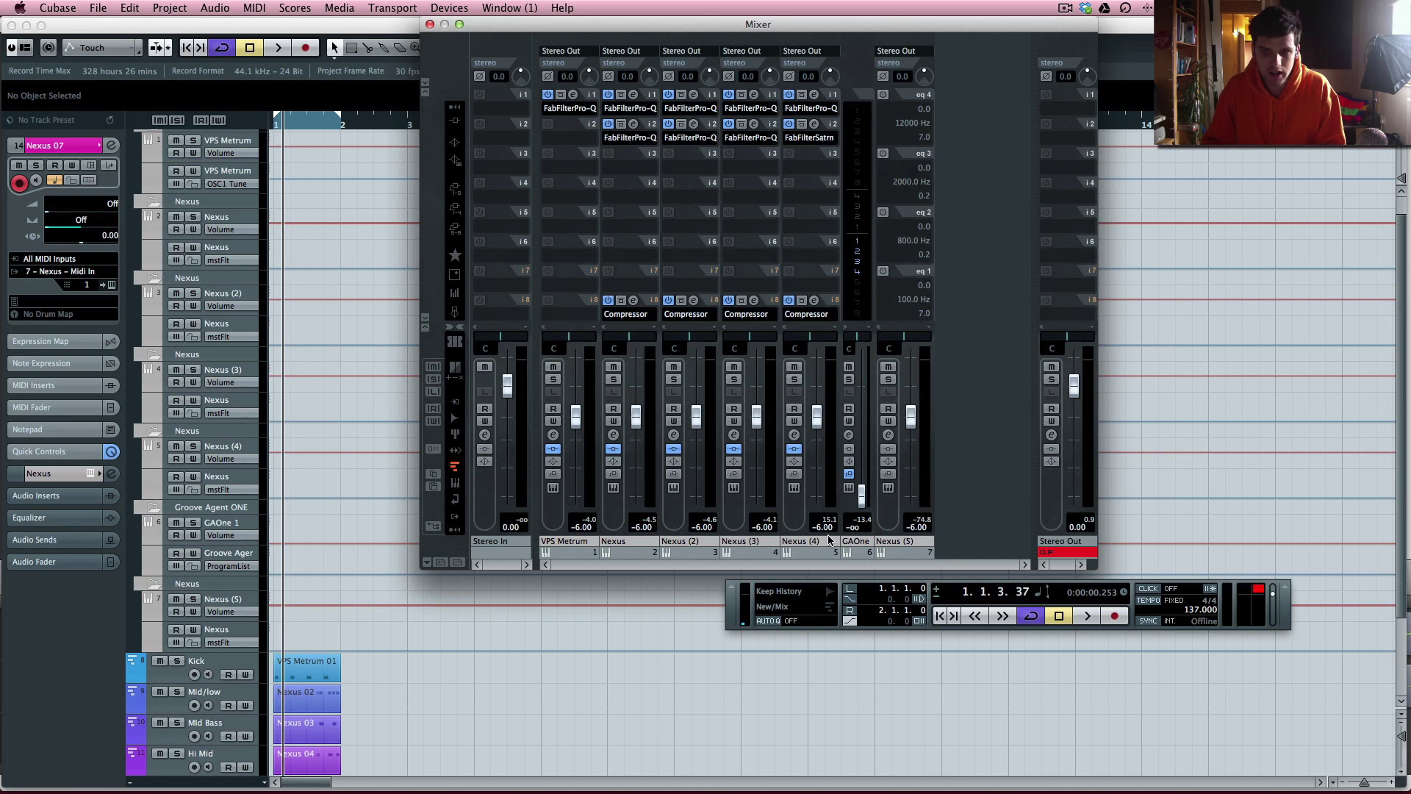
{"action": "key", "text": "F3"}
Rename the Nexus 07 MIDI track Synth Pad.
{"action": "scroll", "coordinate": [428, 681], "scroll_direction": "down", "scroll_amount": 3}
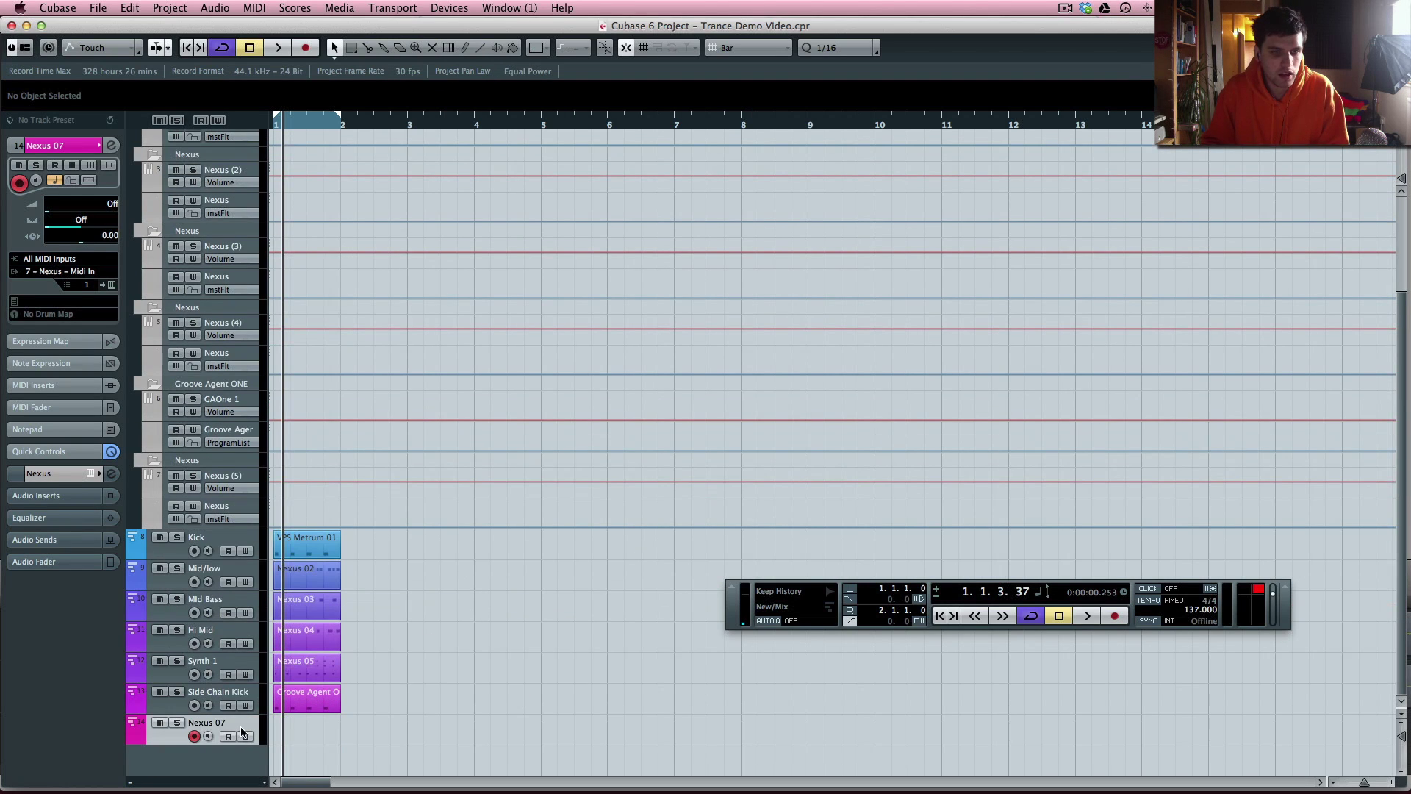
{"action": "double_click", "coordinate": [214, 723]}
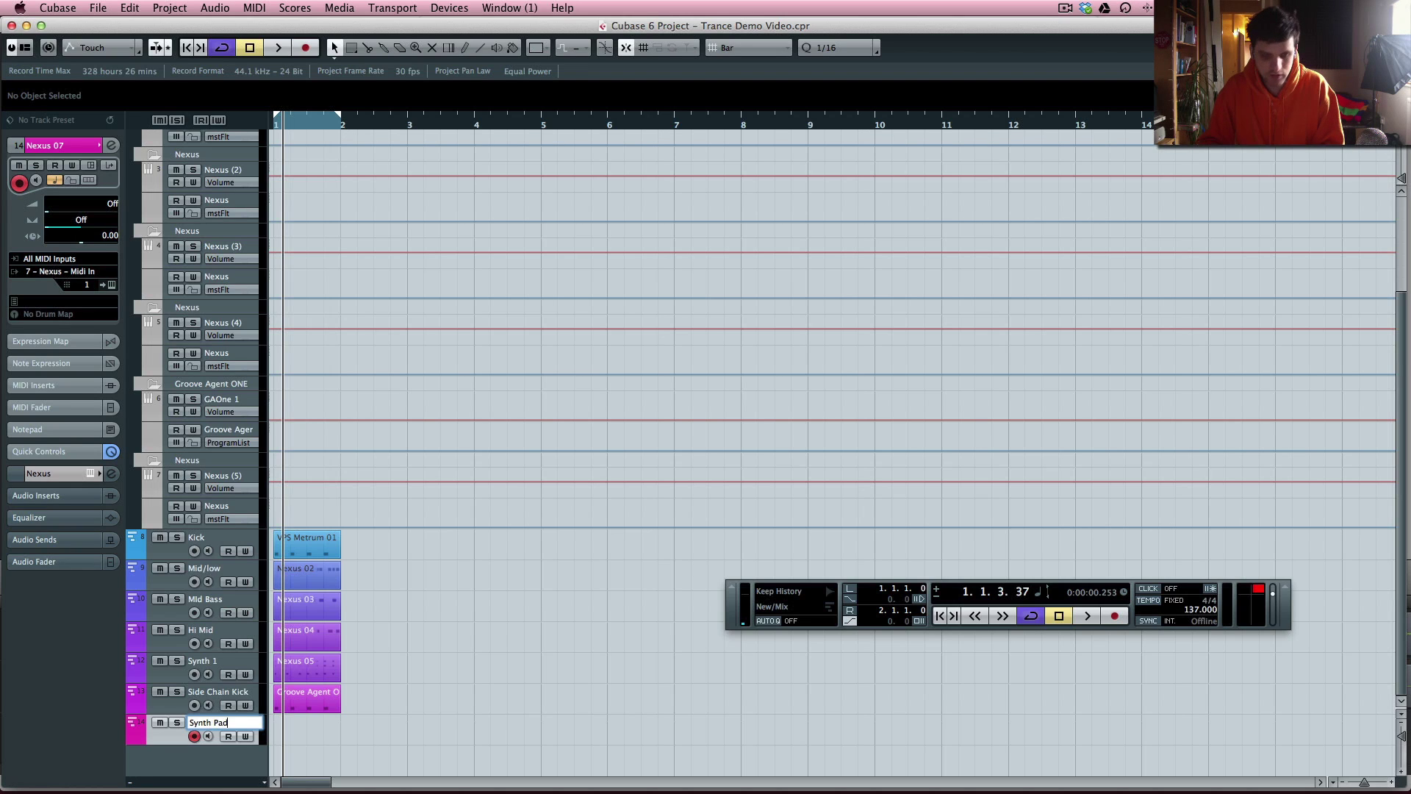
{"action": "type", "text": "Synth Pad"}
{"action": "key", "text": "Return"}
Copy the first E4, A3 and A2 chord from the Synth 1 part into a new one-bar part on Synth Pad.
{"action": "double_click", "coordinate": [309, 656]}
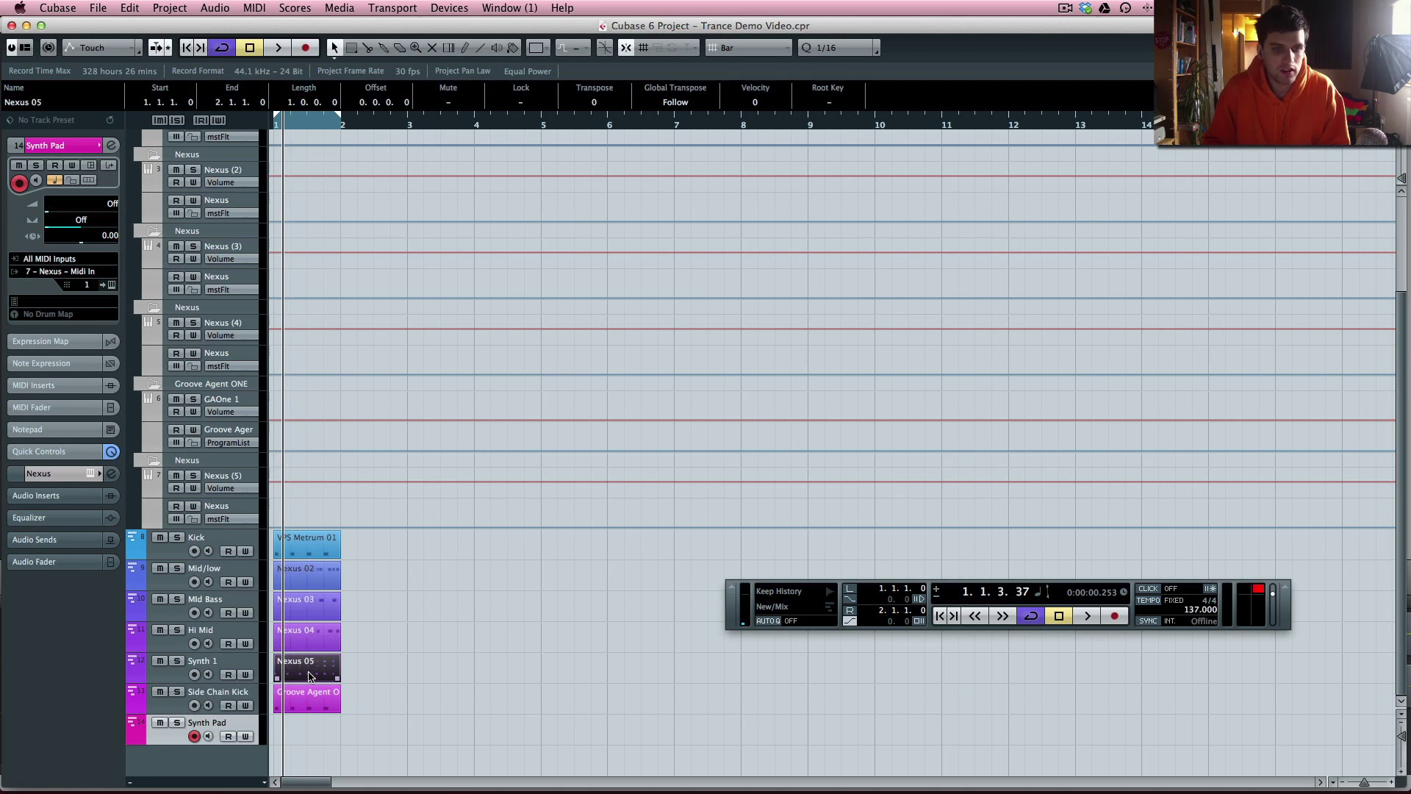
{"action": "left_click_drag", "start_coordinate": [185, 377], "coordinate": [163, 627]}
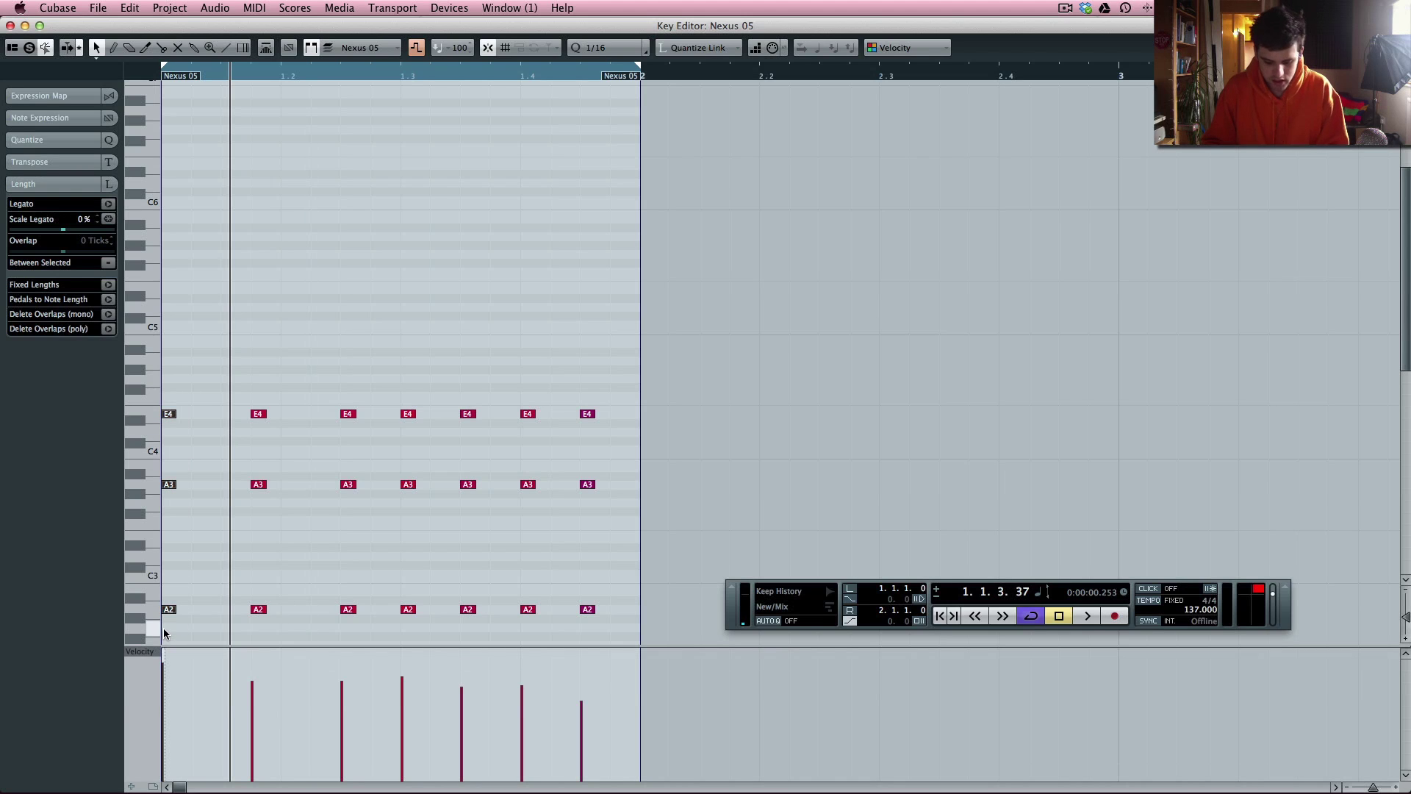
{"action": "key", "text": "Return"}
{"action": "double_click", "coordinate": [284, 740]}
{"action": "key", "text": "period"}
{"action": "double_click", "coordinate": [285, 730]}
{"action": "key", "text": "ctrl+v"}
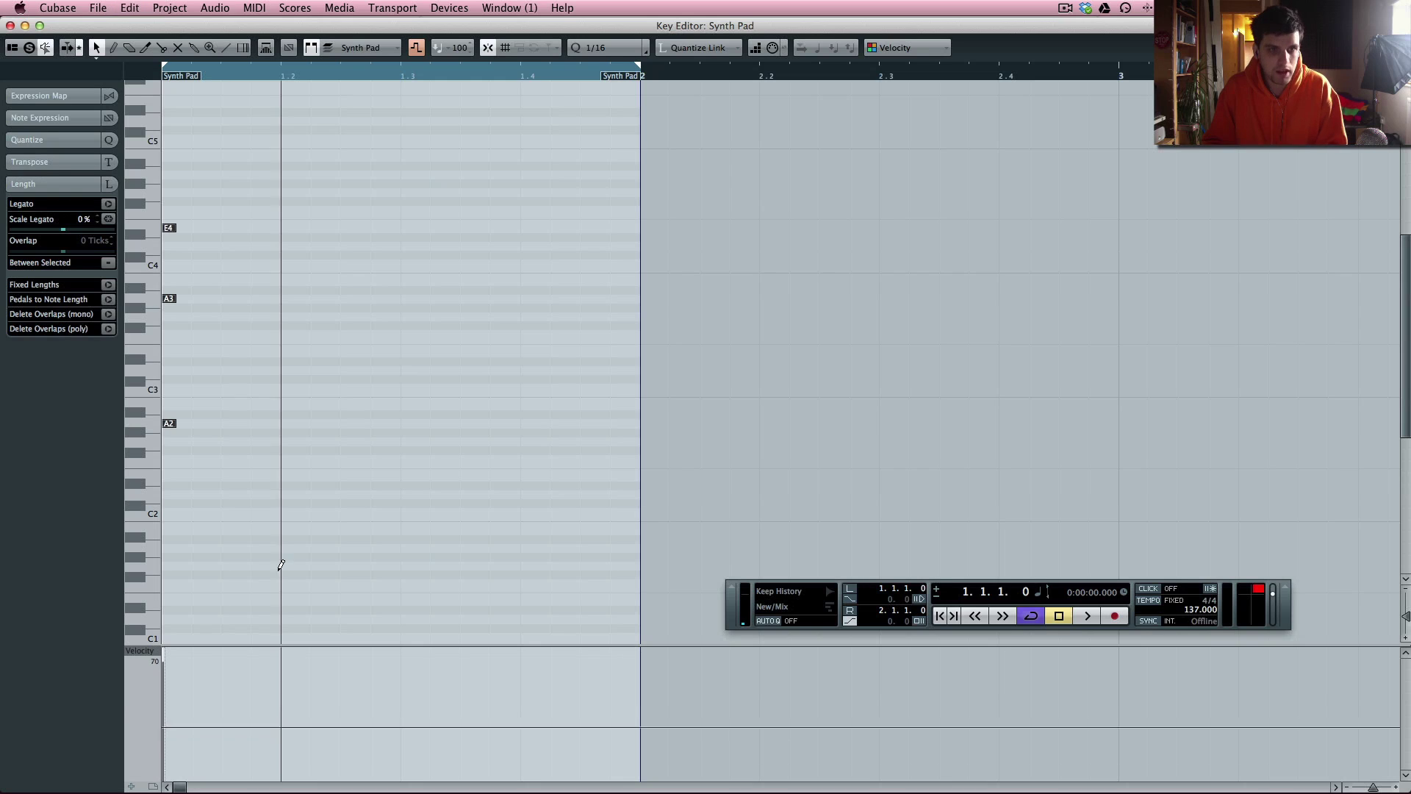
Lengthen the Synth Pad's three chord notes to fill the whole bar and play the loop to hear the pad.
{"action": "left_click_drag", "start_coordinate": [207, 160], "coordinate": [646, 426]}
{"action": "key", "text": "space"}
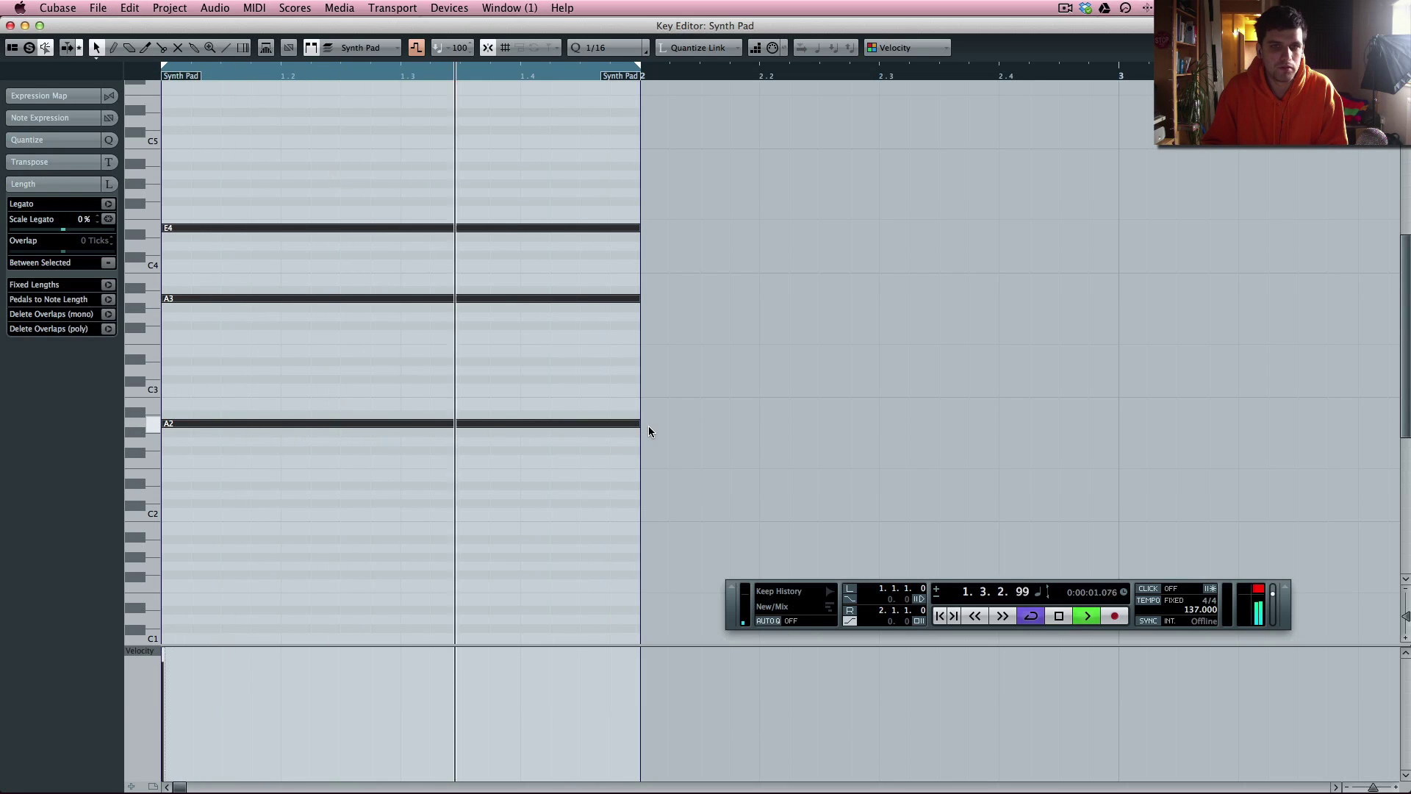
{"action": "key", "text": "Return"}
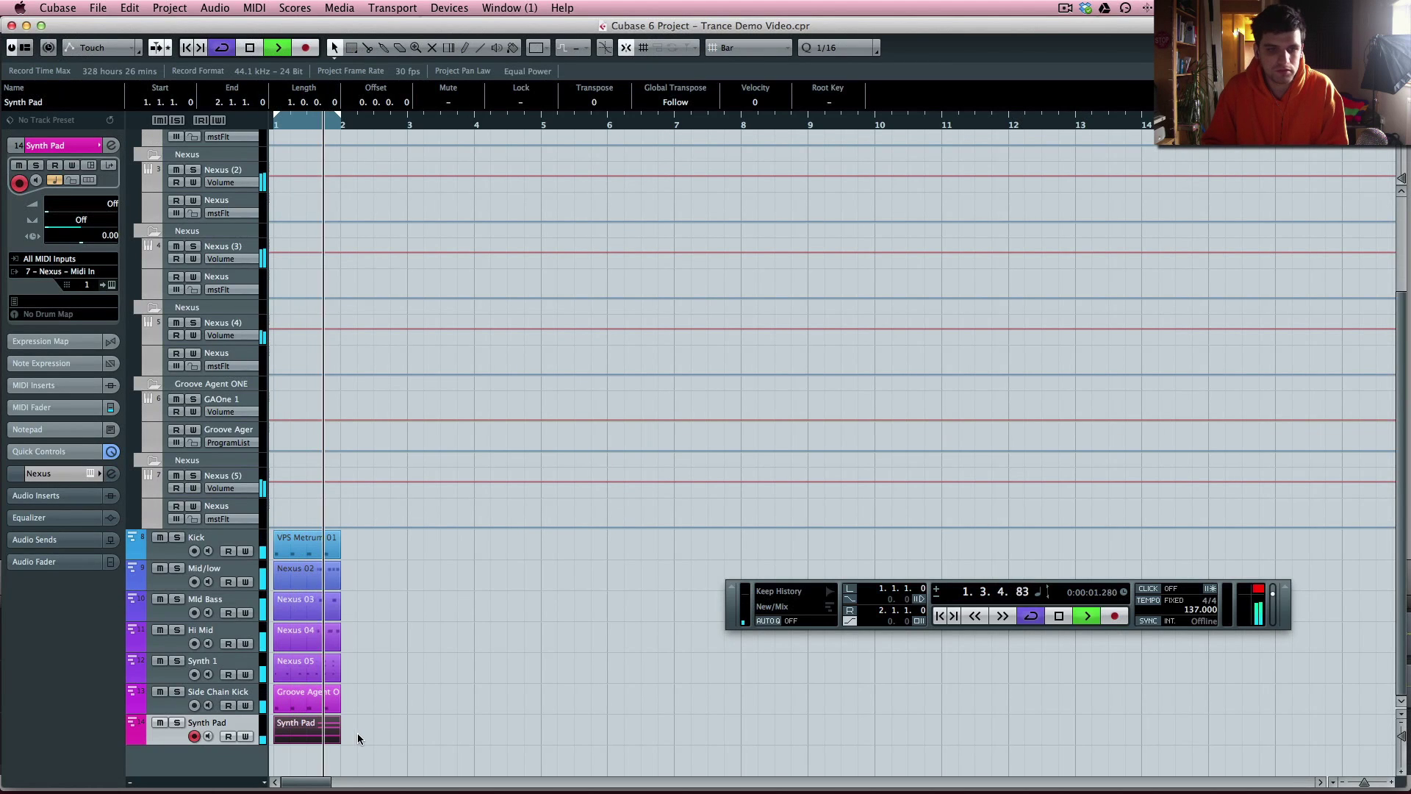
{"action": "key", "text": "space"}
Time-stretch the Synth Pad part to four bars with Sizing Applies Time Stretch and return the selection tool to Normal Sizing.
{"action": "left_click", "coordinate": [334, 46]}
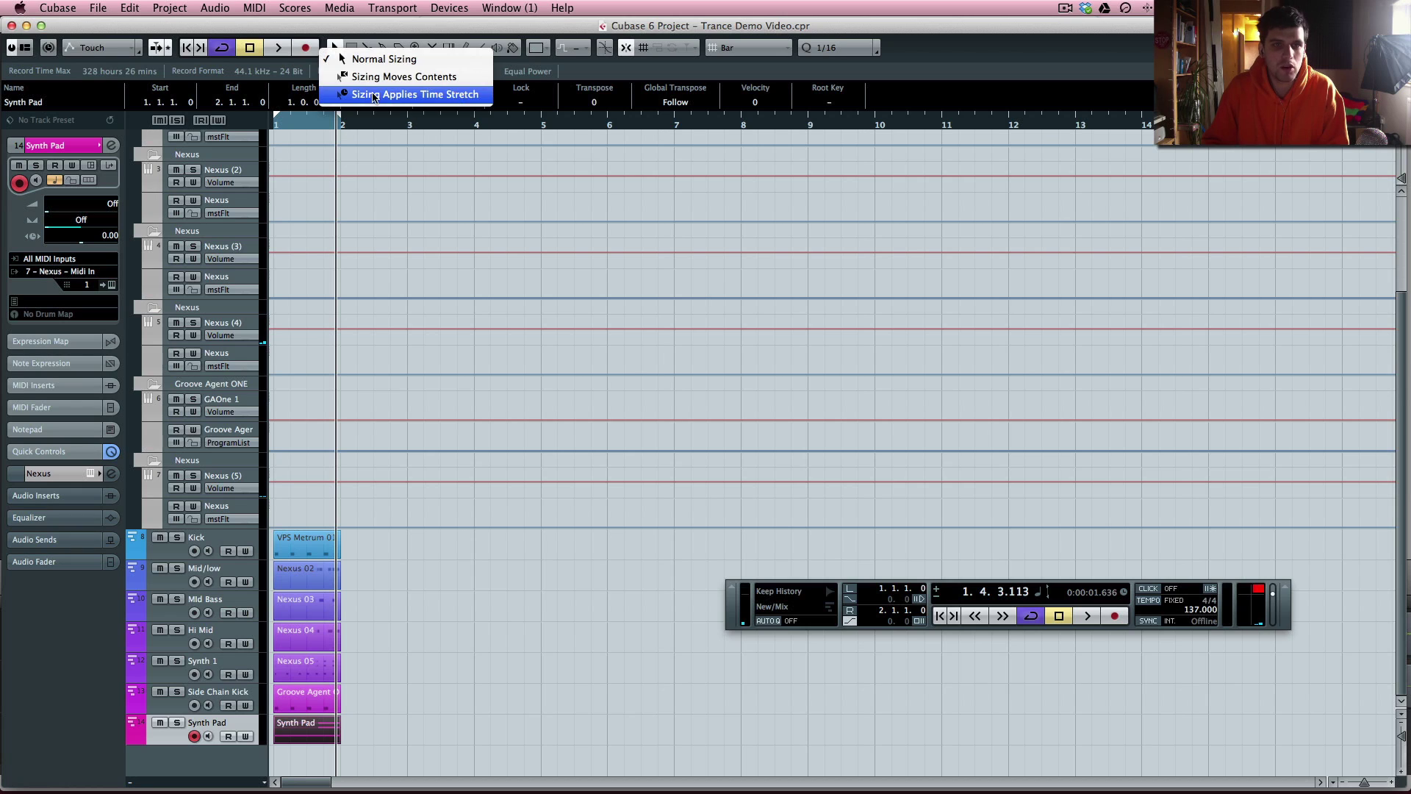
{"action": "left_click", "coordinate": [374, 95]}
{"action": "left_click_drag", "start_coordinate": [335, 742], "coordinate": [543, 747]}
{"action": "left_click", "coordinate": [334, 46]}
{"action": "left_click", "coordinate": [373, 57]}
Duplicate the one-bar parts from Kick through Side Chain Kick three times so they fill four bars.
{"action": "left_click_drag", "start_coordinate": [366, 533], "coordinate": [299, 698]}
{"action": "key", "text": "super+d"}
{"action": "key", "text": "super+d"}
{"action": "key", "text": "super+d"}
Loop playback over all the four-bar parts and check the stretched chord notes in the Synth Pad part.
{"action": "left_click_drag", "start_coordinate": [571, 535], "coordinate": [204, 730]}
{"action": "key", "text": "shift+g"}
{"action": "left_click", "coordinate": [640, 717]}
{"action": "double_click", "coordinate": [520, 721]}
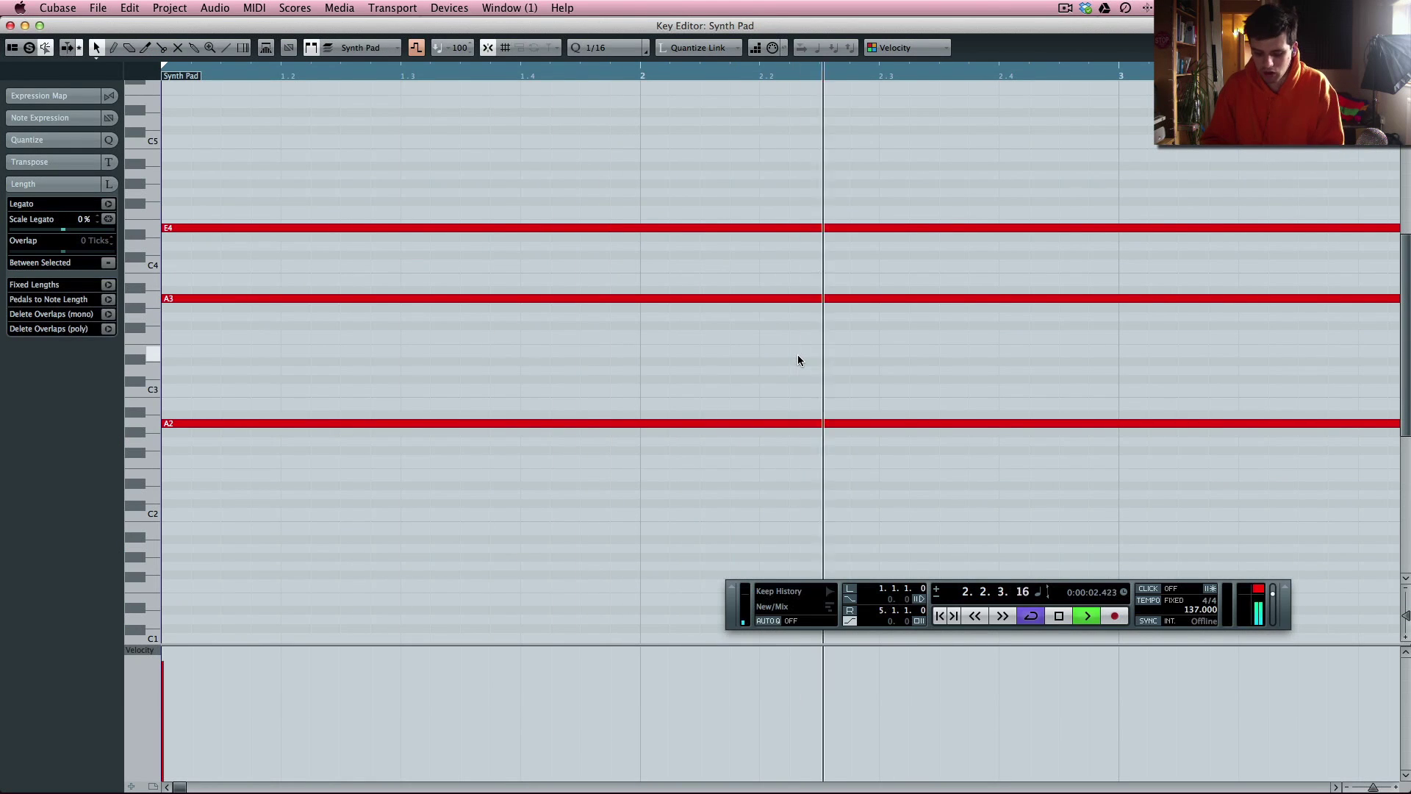
{"action": "key", "text": "g"}
{"action": "key", "text": "g"}
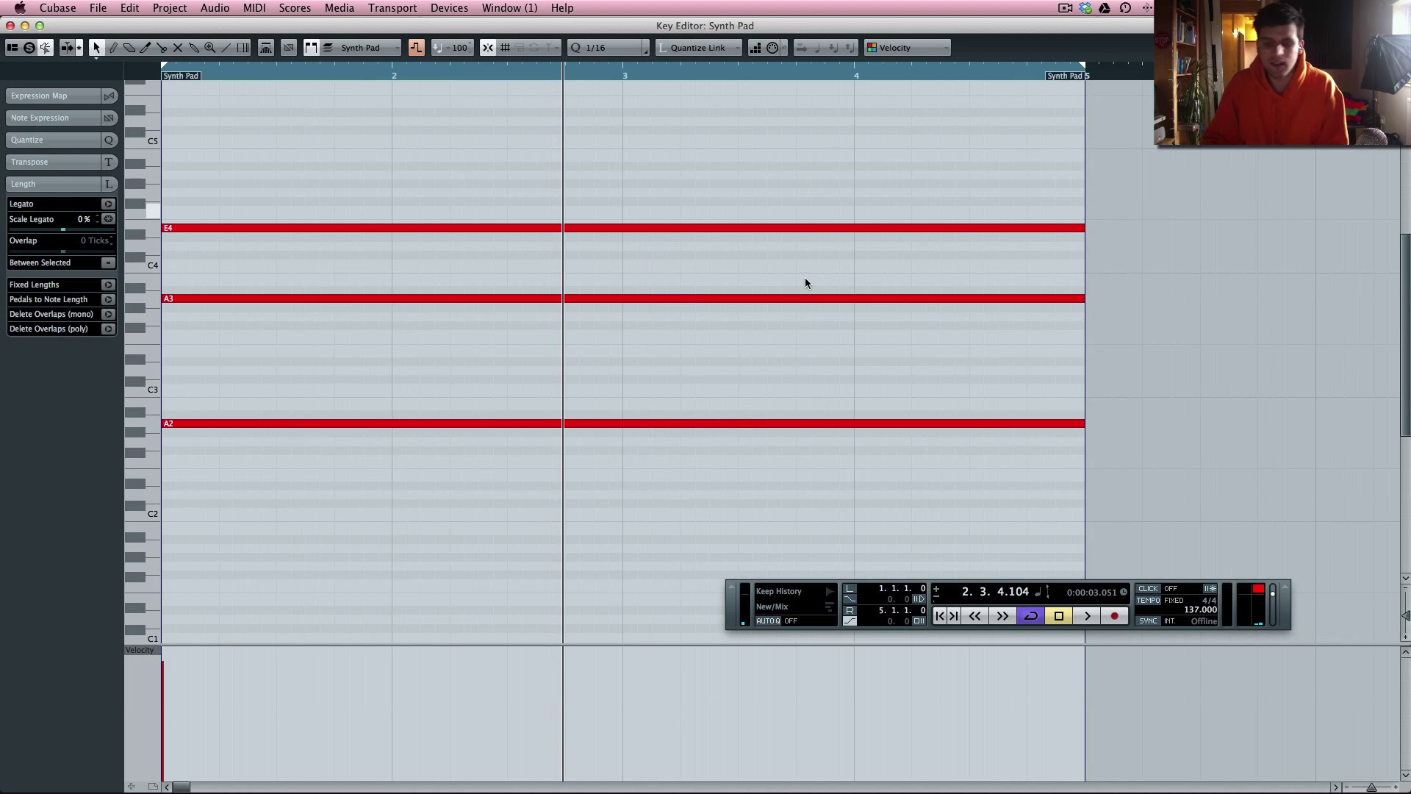
{"action": "key", "text": "Return"}
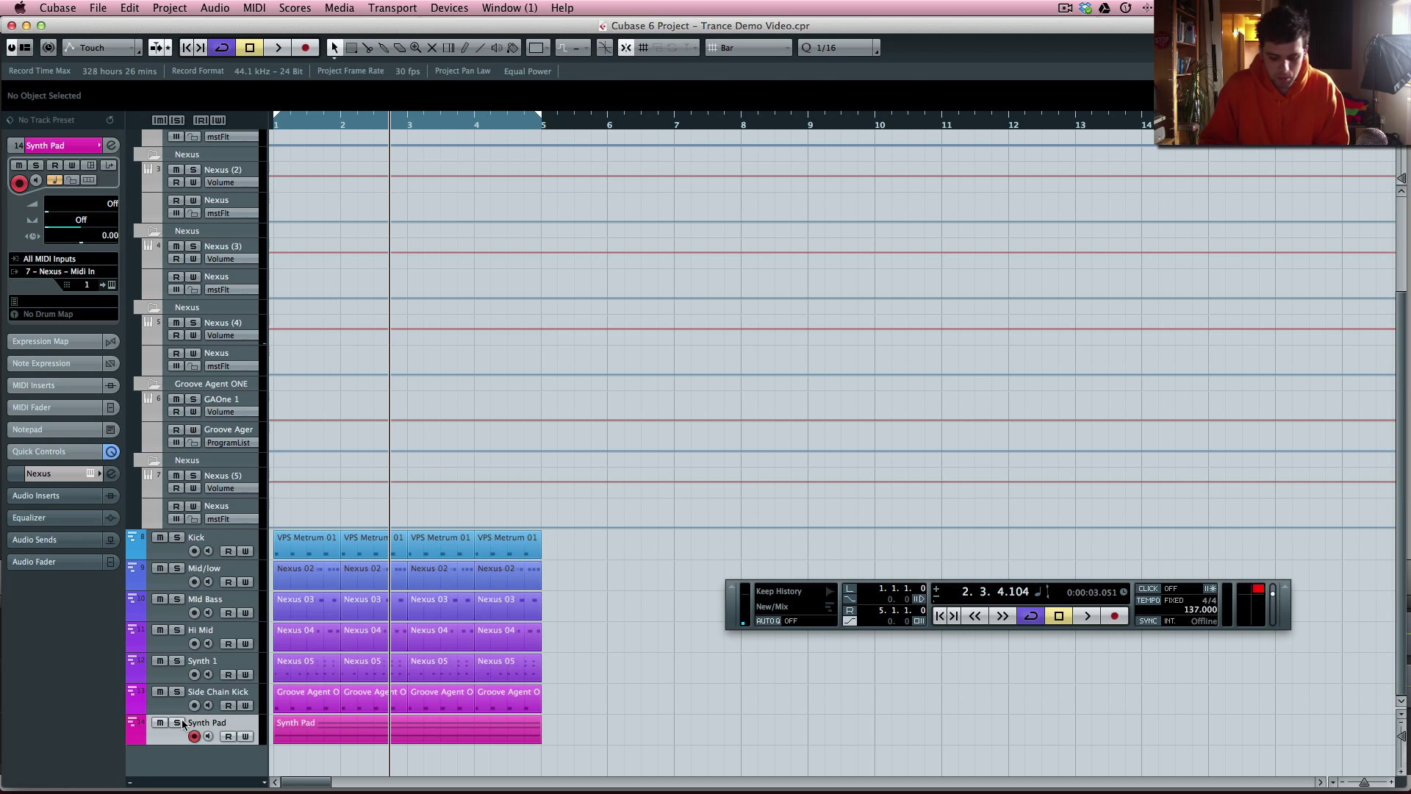
Show the inserts on the Nexus (5) mixer channel and place a Compressor in insert slot 8.
{"action": "key", "text": "F3"}
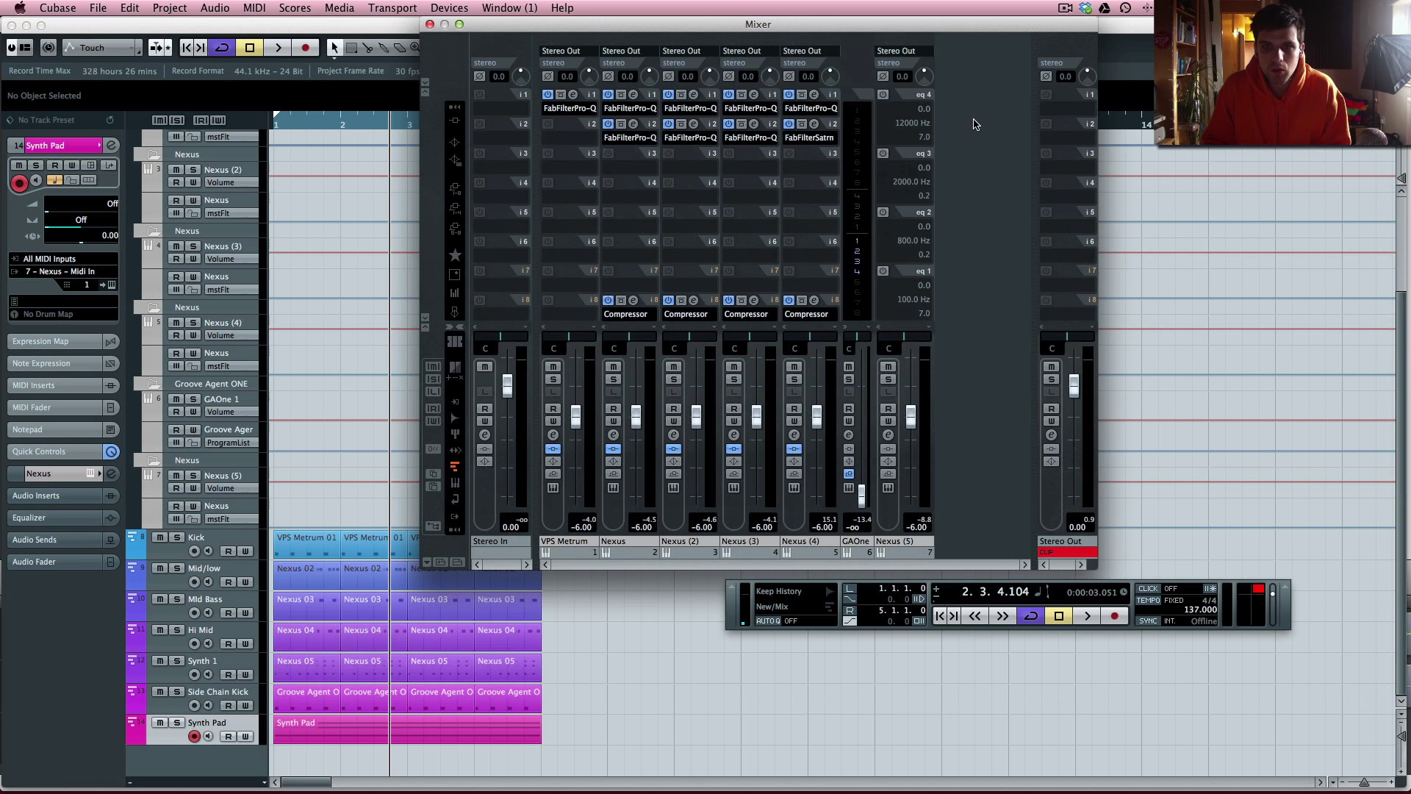
{"action": "left_click", "coordinate": [461, 120]}
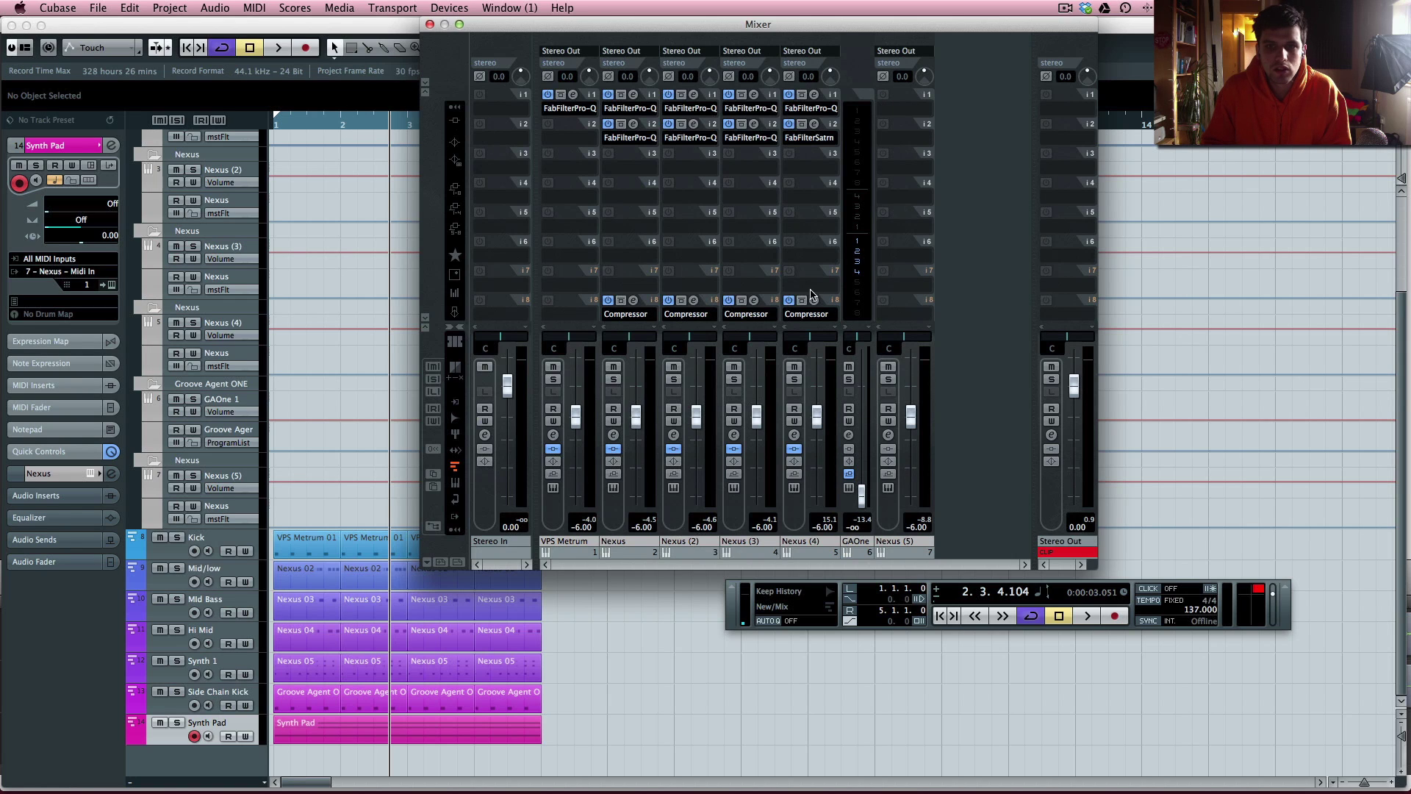
{"action": "left_click_drag", "start_coordinate": [906, 297], "coordinate": [916, 303]}
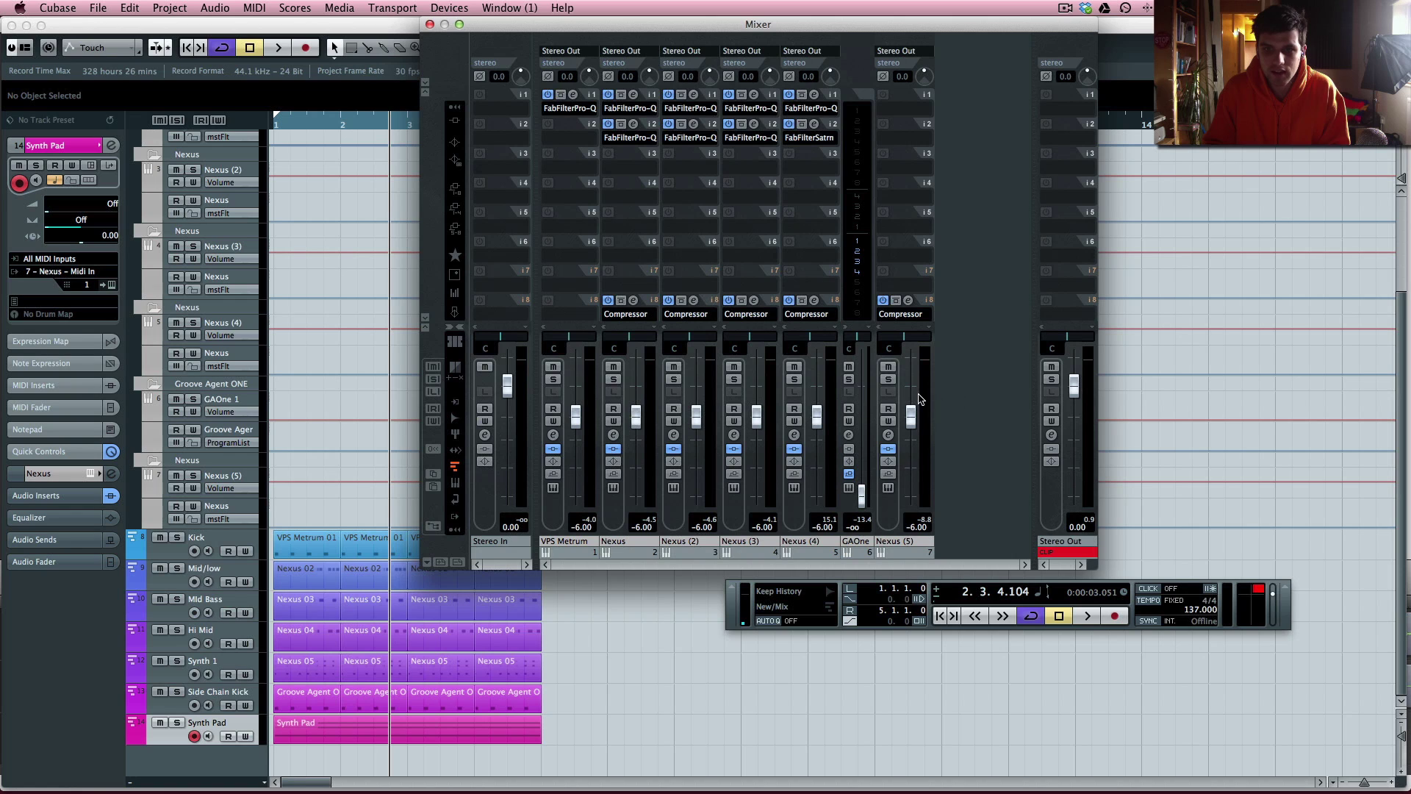
Route GAOne 1's send 5 to the Nexus (5) Compressor side-chain, pre-fader at -0.44, and return to the mixer.
{"action": "left_click", "coordinate": [849, 435]}
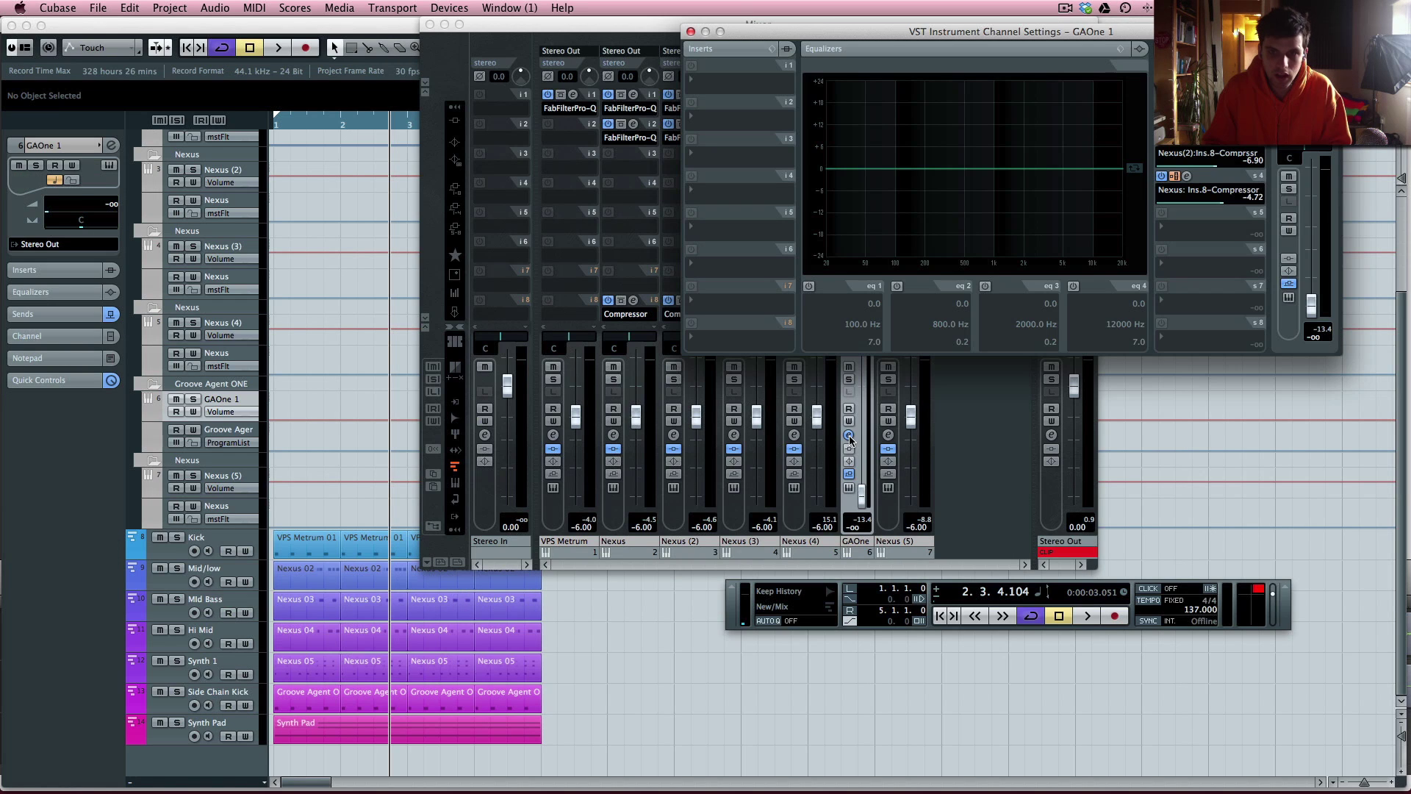
{"action": "left_click", "coordinate": [1191, 234]}
{"action": "mouse_move", "coordinate": [1213, 270]}
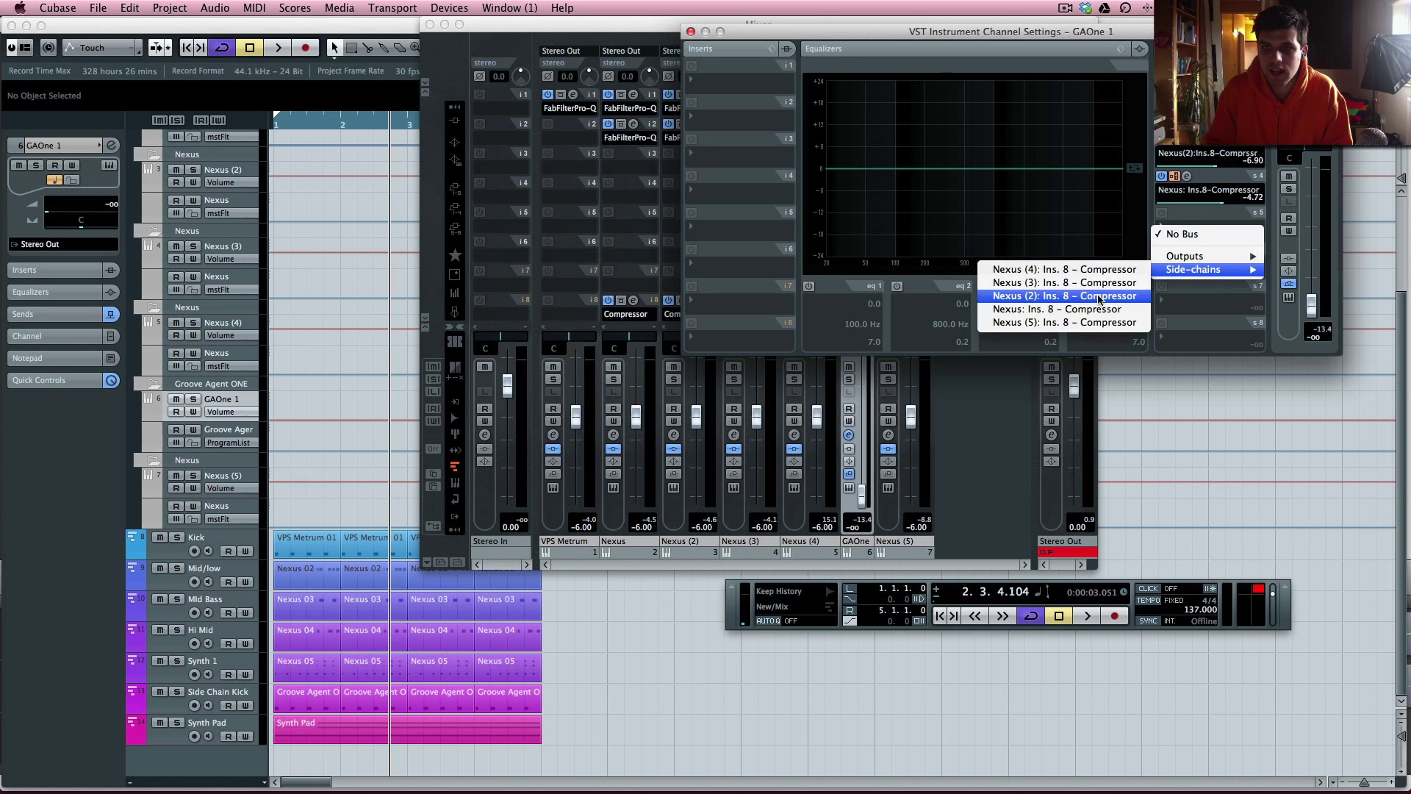
{"action": "left_click", "coordinate": [1100, 323]}
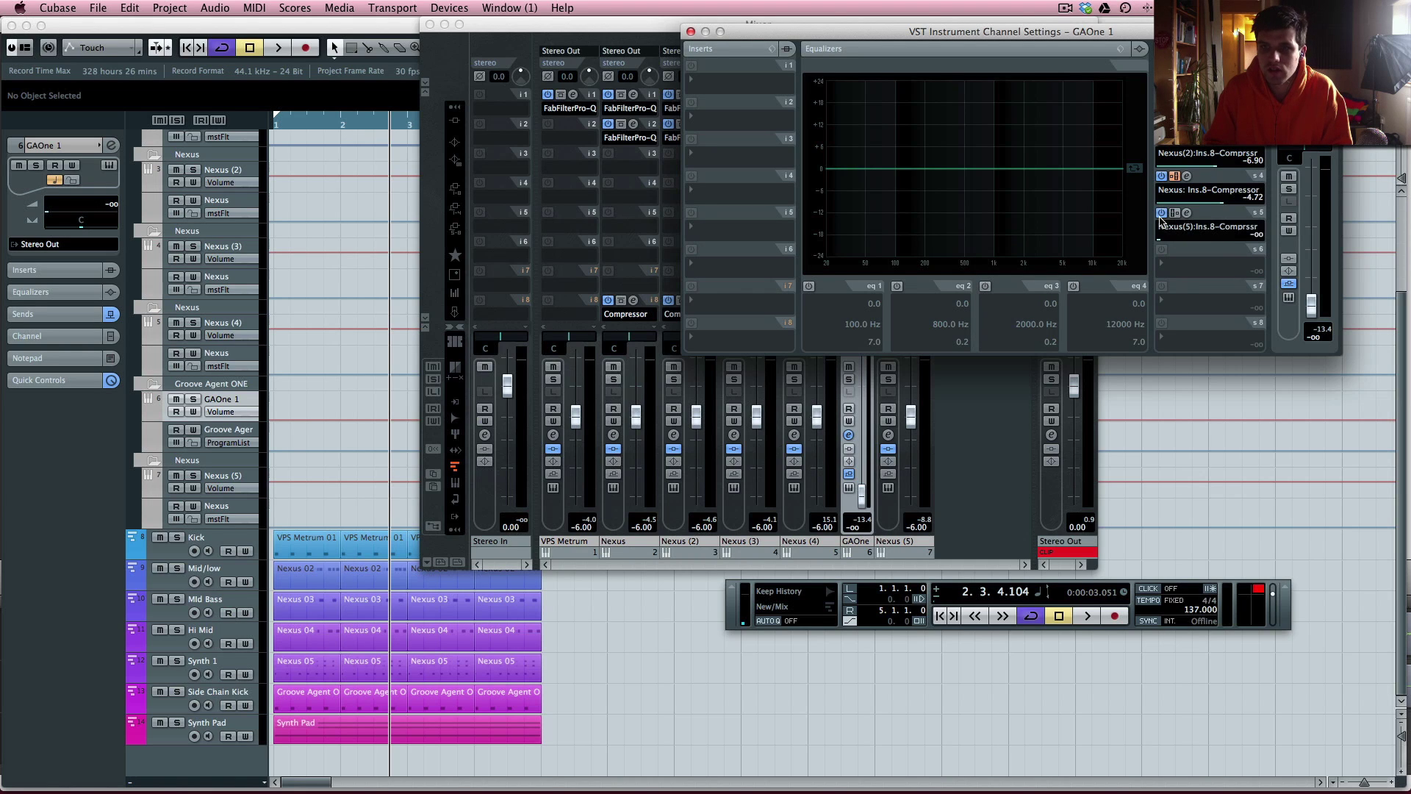
{"action": "left_click_drag", "start_coordinate": [1229, 243], "coordinate": [1239, 244]}
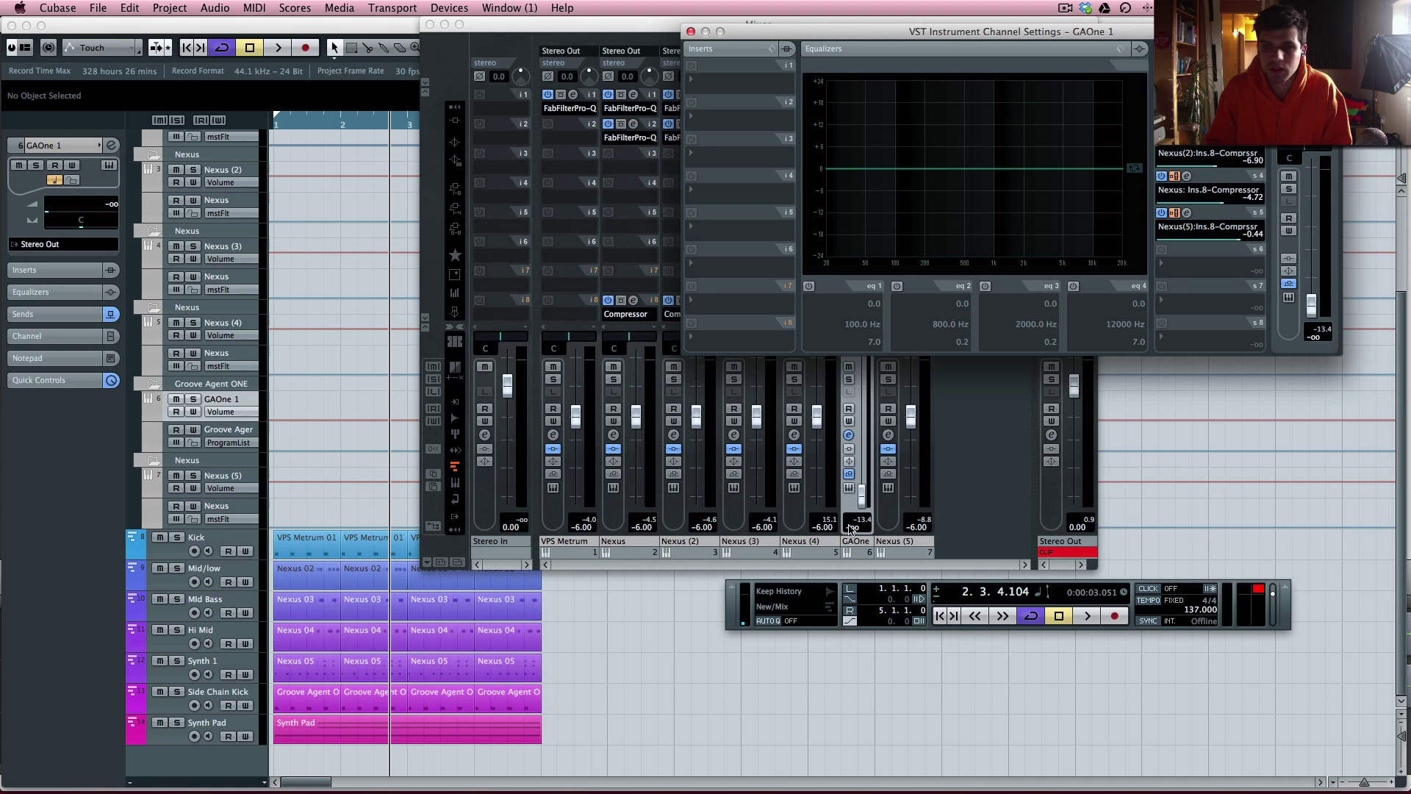
{"action": "left_click", "coordinate": [994, 433]}
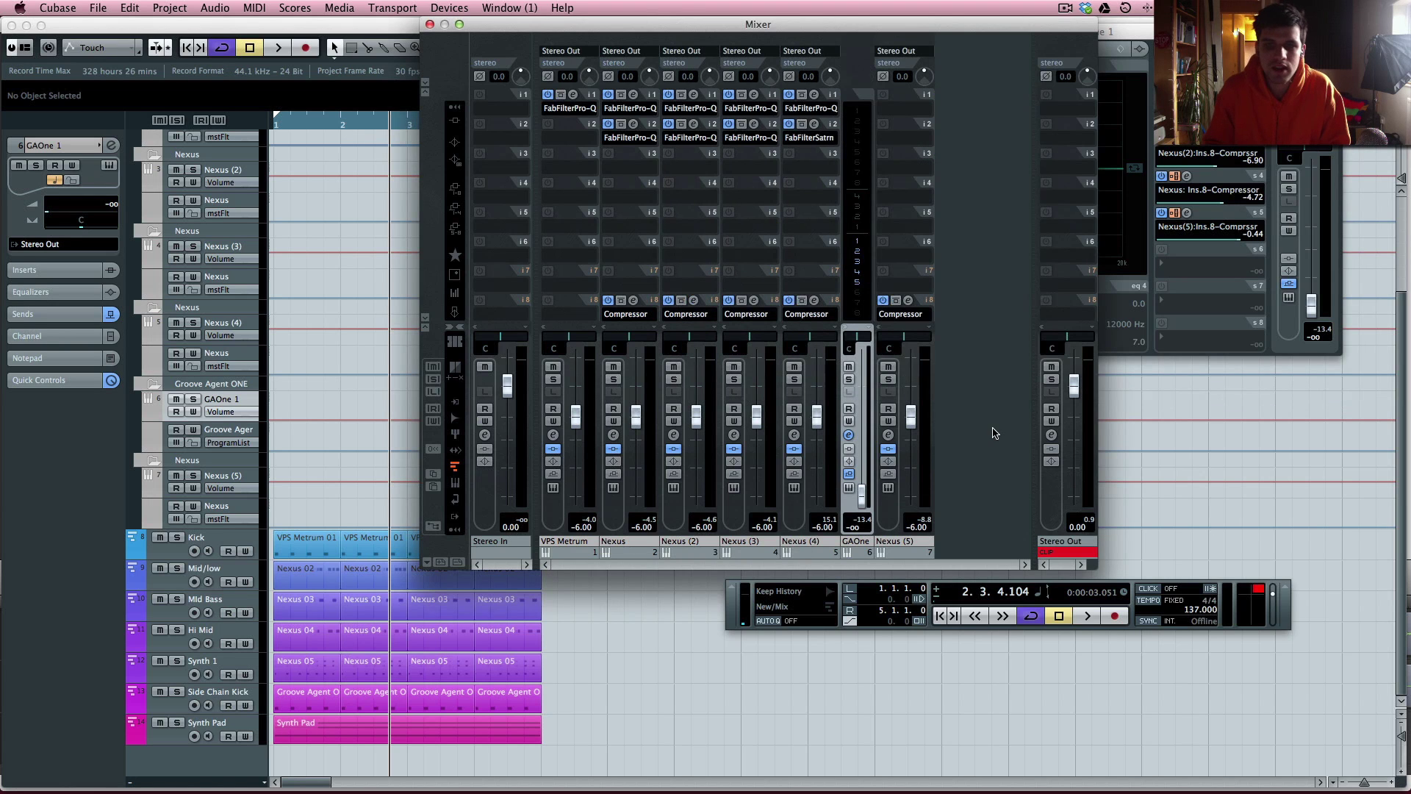
Insert FabFilter Pro-Q in slot 1 of Nexus (5) and add a low cut at 118.30 Hz.
{"action": "left_click", "coordinate": [897, 94]}
{"action": "left_click", "coordinate": [953, 596]}
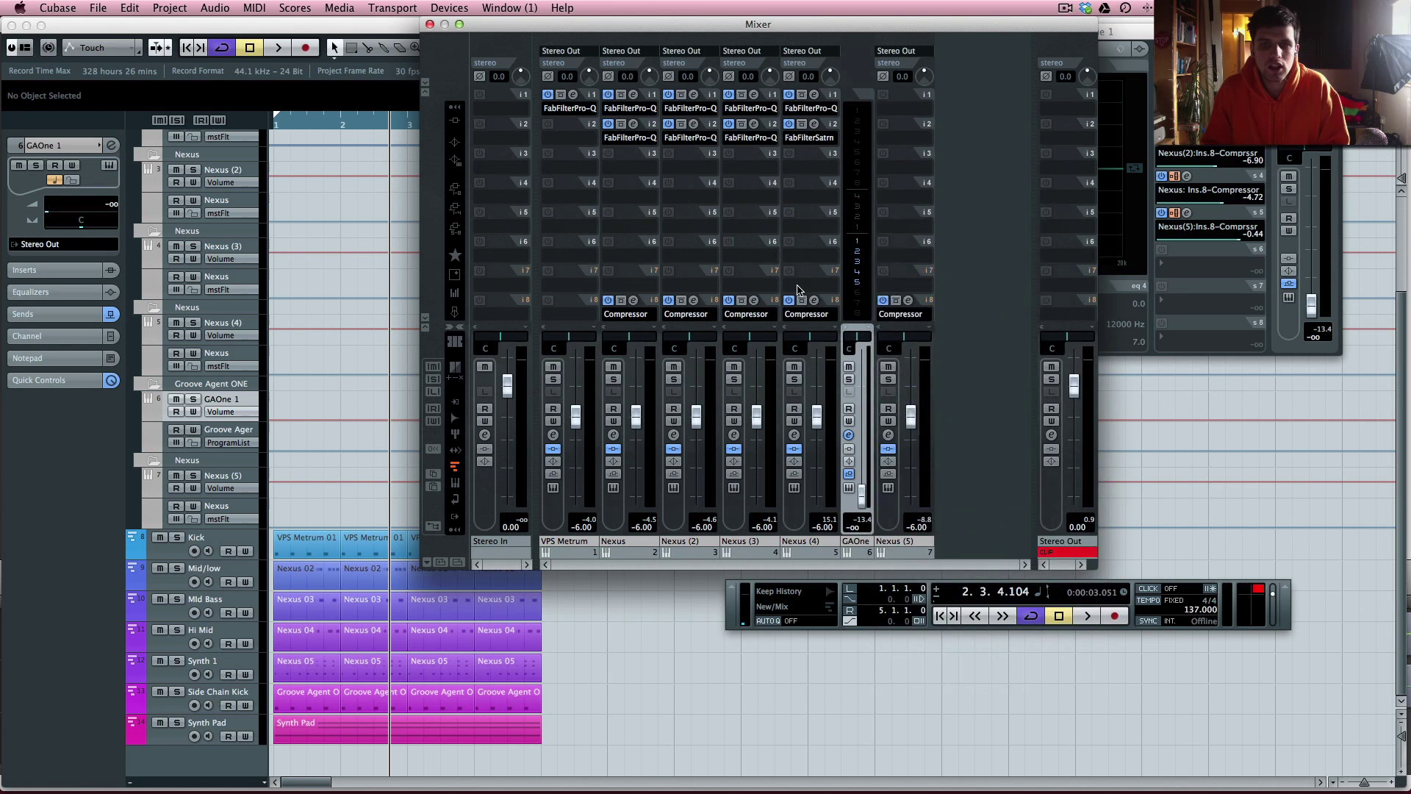
{"action": "left_click_drag", "start_coordinate": [542, 380], "coordinate": [685, 384]}
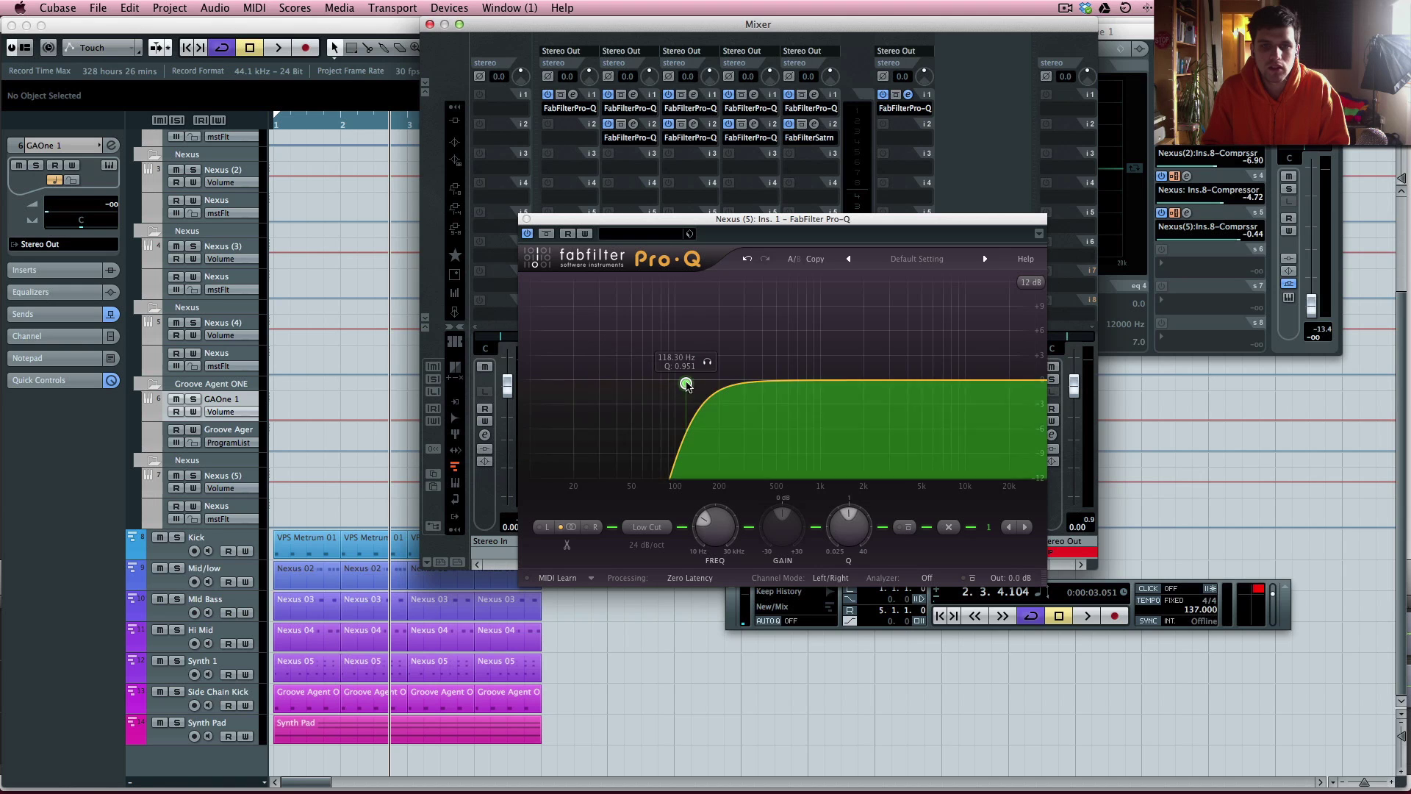
Set the Pro-Q analyzer to Pre-EQ and play the Synth Pad track soloed.
{"action": "left_click", "coordinate": [928, 577]}
{"action": "left_click", "coordinate": [928, 615]}
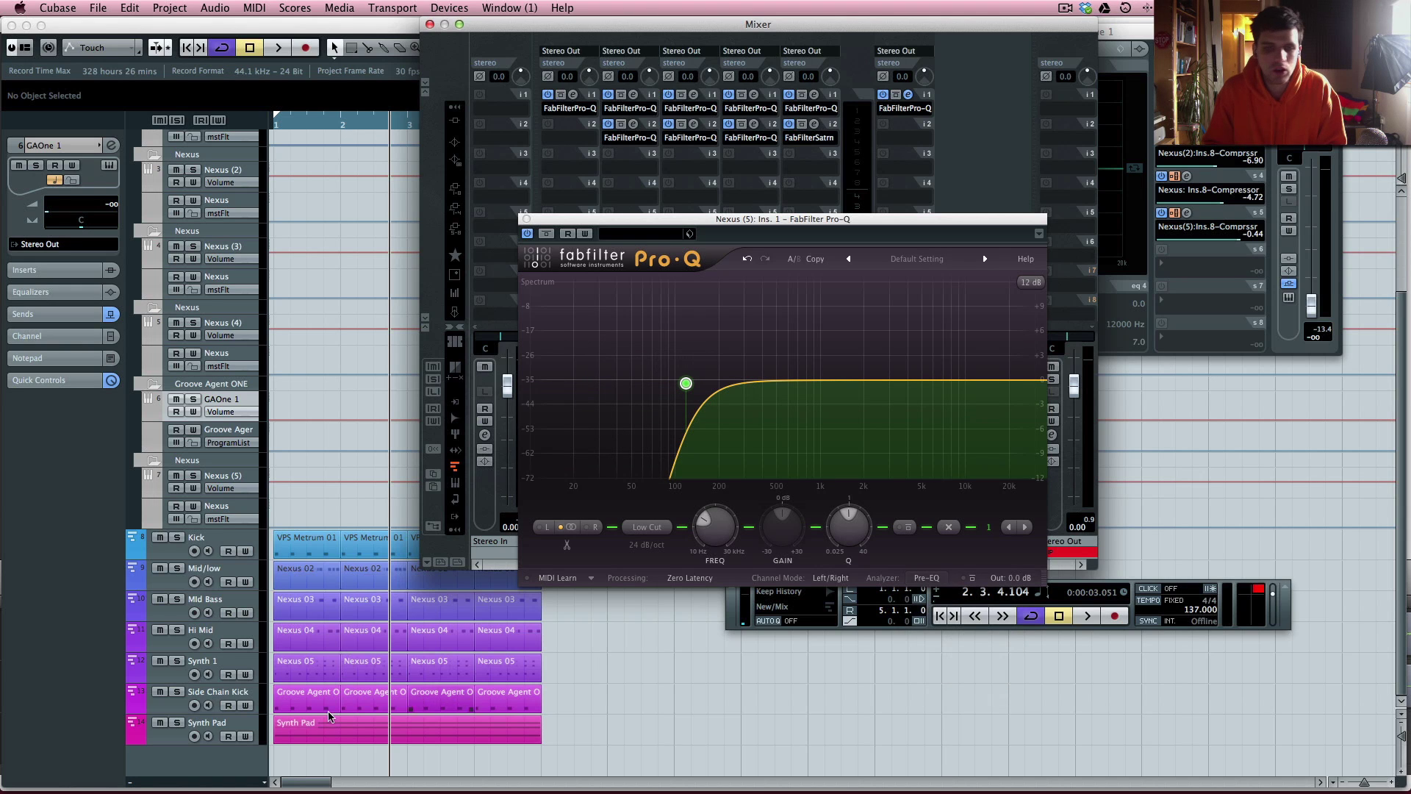
{"action": "left_click", "coordinate": [177, 722]}
{"action": "key", "text": "space"}
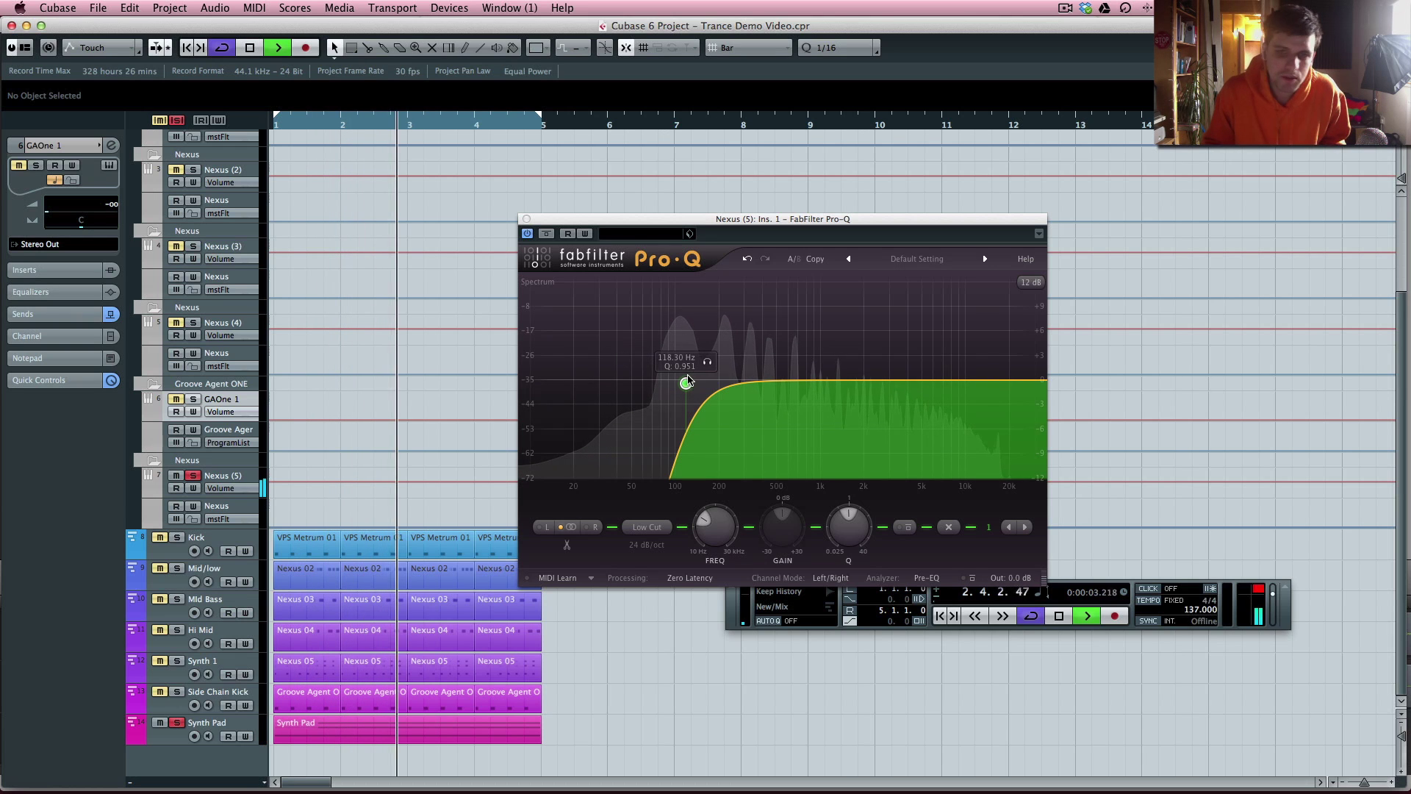
Raise the Pro-Q low cut to about 193 Hz, add two high-frequency boost bands, and stop playback.
{"action": "left_click_drag", "start_coordinate": [686, 383], "coordinate": [720, 386]}
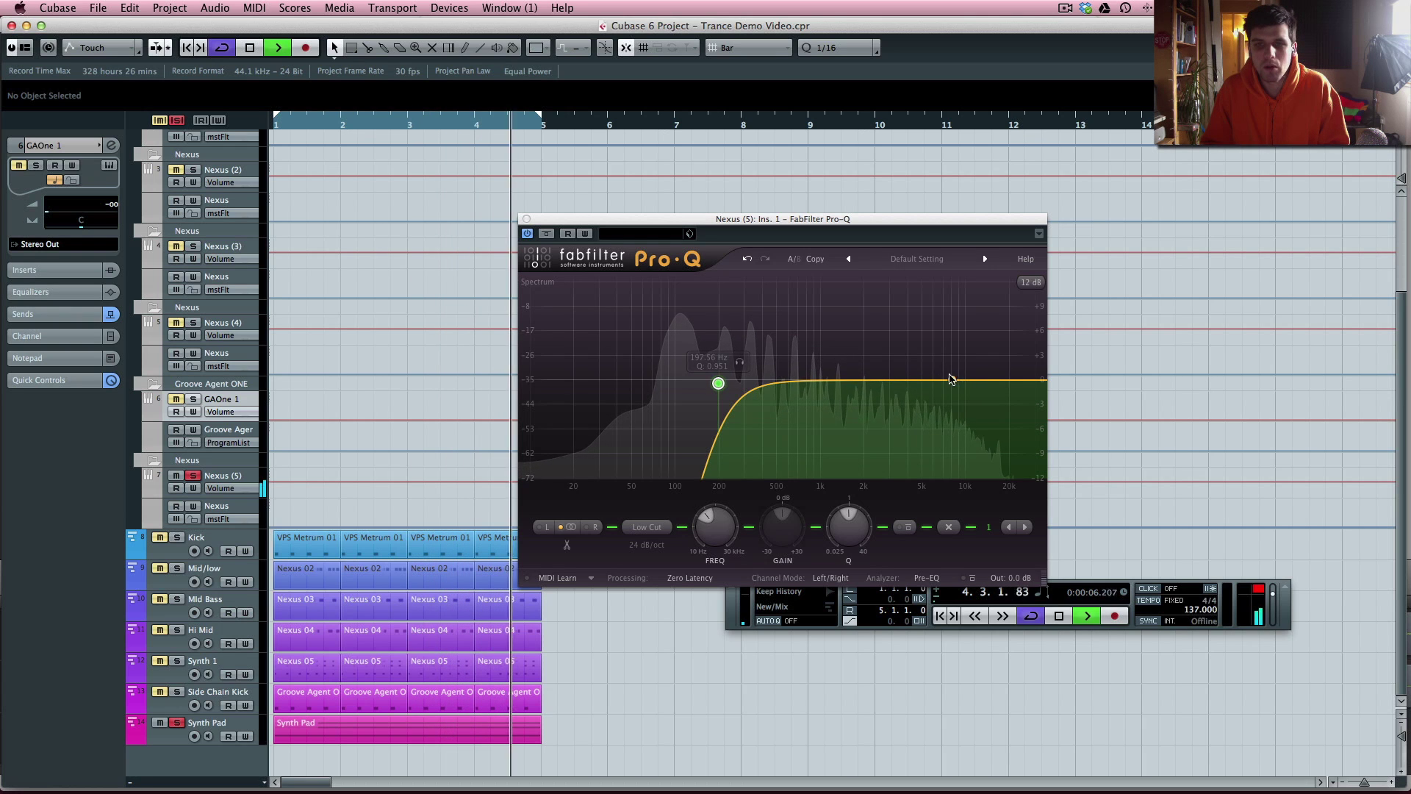
{"action": "left_click_drag", "start_coordinate": [958, 379], "coordinate": [932, 366]}
{"action": "key", "text": "space"}
Add a Pro-Q bell cut of -2.47 dB at 772.45 Hz with a Q of 1.251.
{"action": "left_click", "coordinate": [816, 384]}
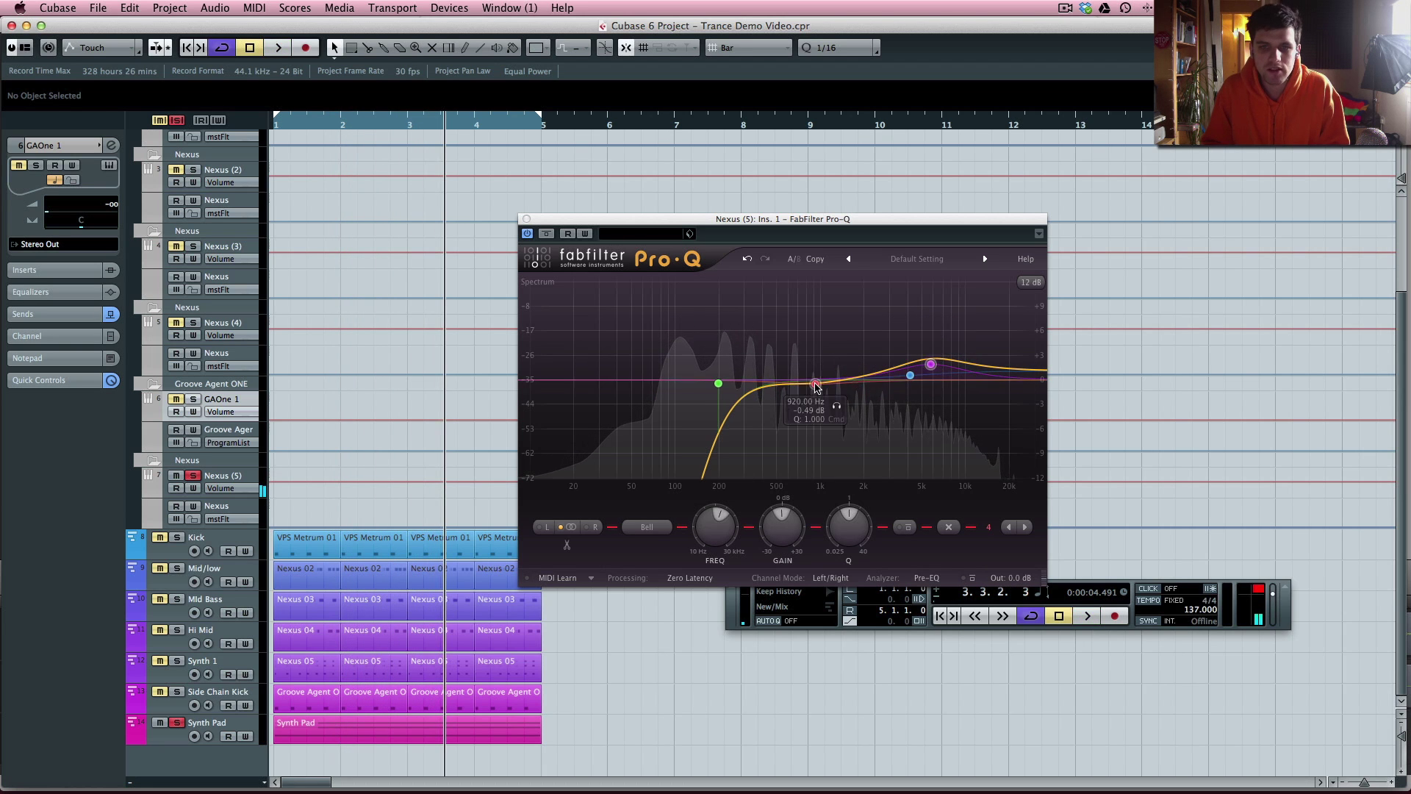
{"action": "left_click_drag", "start_coordinate": [818, 379], "coordinate": [813, 391]}
{"action": "scroll", "coordinate": [808, 401], "scroll_direction": "up", "scroll_amount": 3}
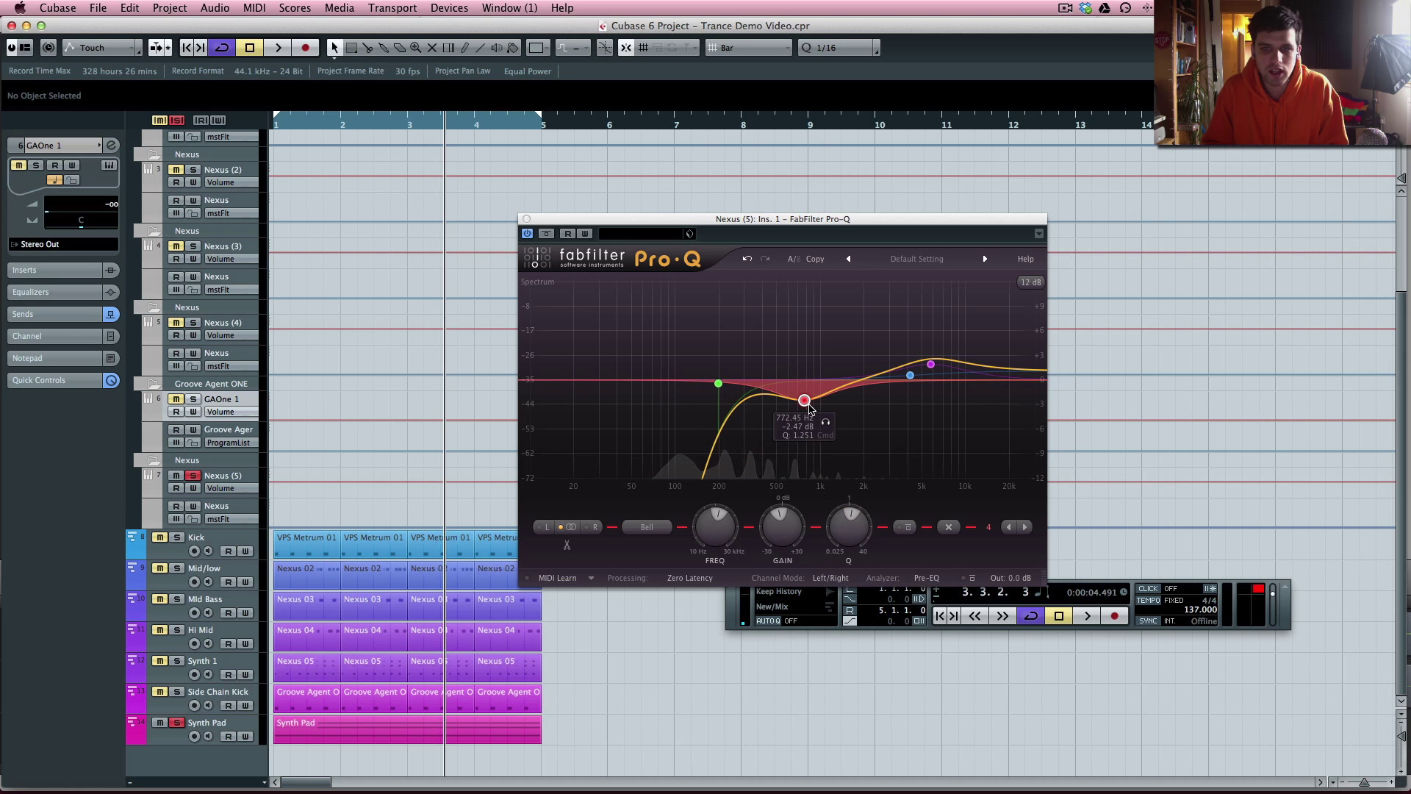
Play the Synth Pad and compare it with the Pro-Q bypassed and active, then stop and close the EQ.
{"action": "key", "text": "space"}
{"action": "left_click_drag", "start_coordinate": [810, 401], "coordinate": [805, 404]}
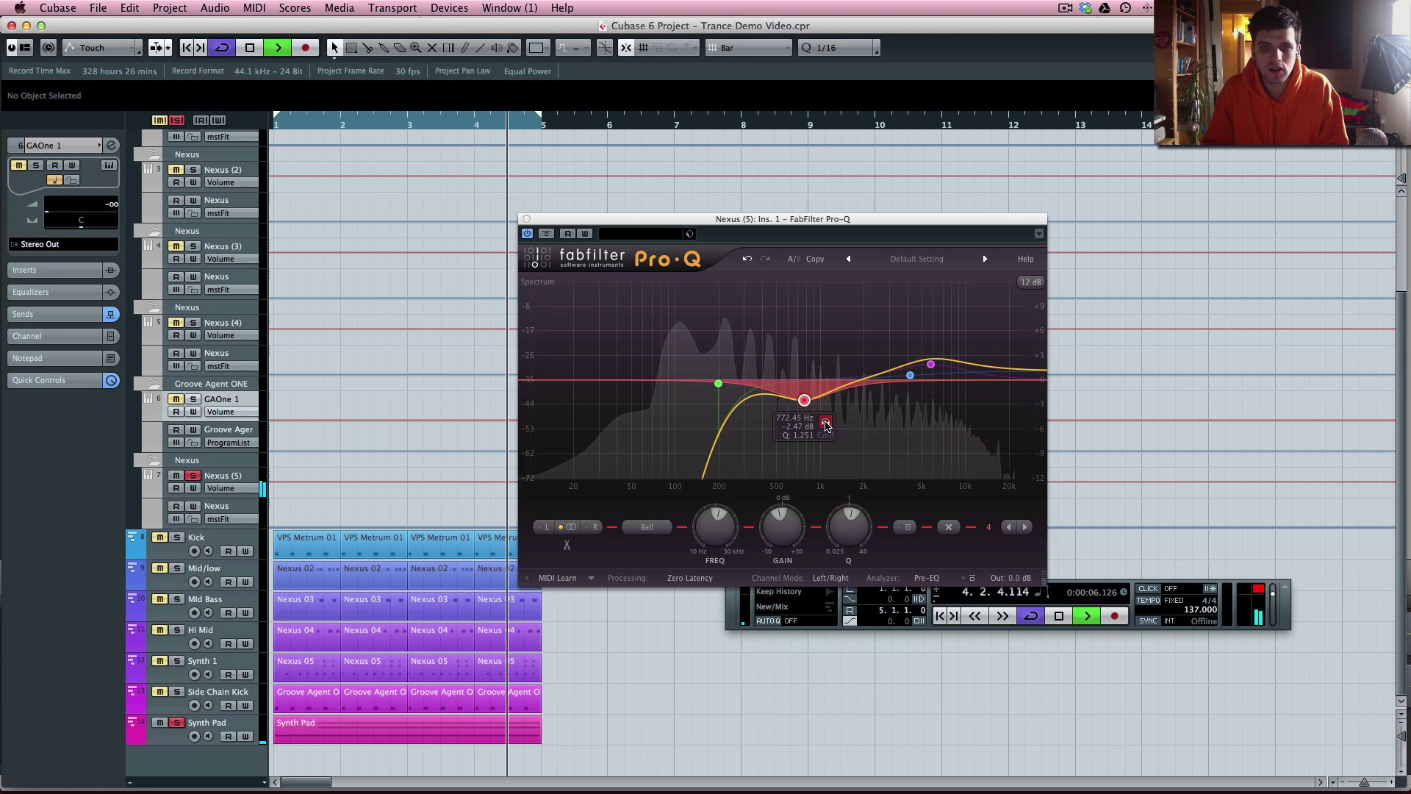
{"action": "left_click", "coordinate": [544, 236]}
{"action": "left_click", "coordinate": [544, 236]}
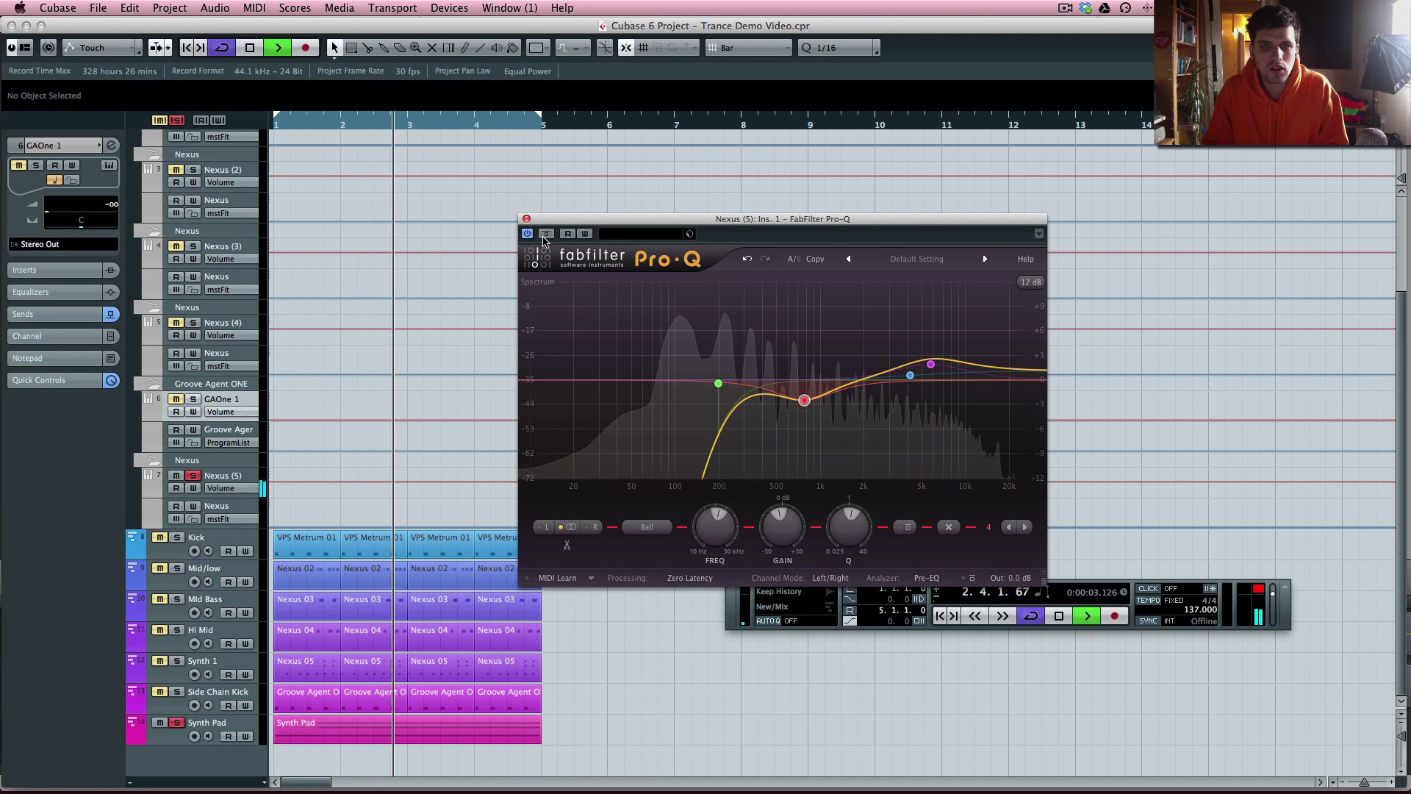
{"action": "key", "text": "space"}
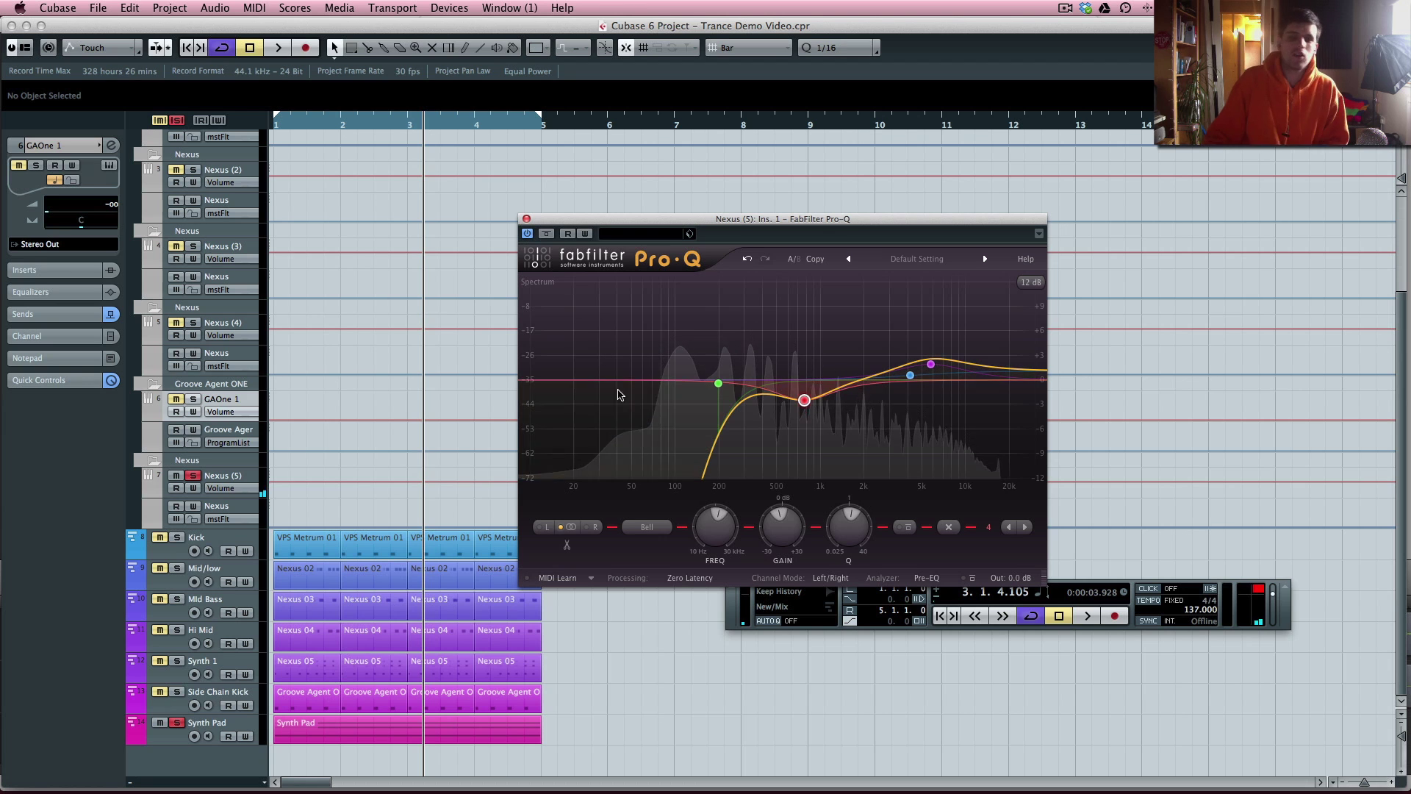
{"action": "left_click", "coordinate": [526, 218]}
Solo the Side Chain Kick together with the Synth Pad and play them from the loop start.
{"action": "left_click", "coordinate": [177, 723]}
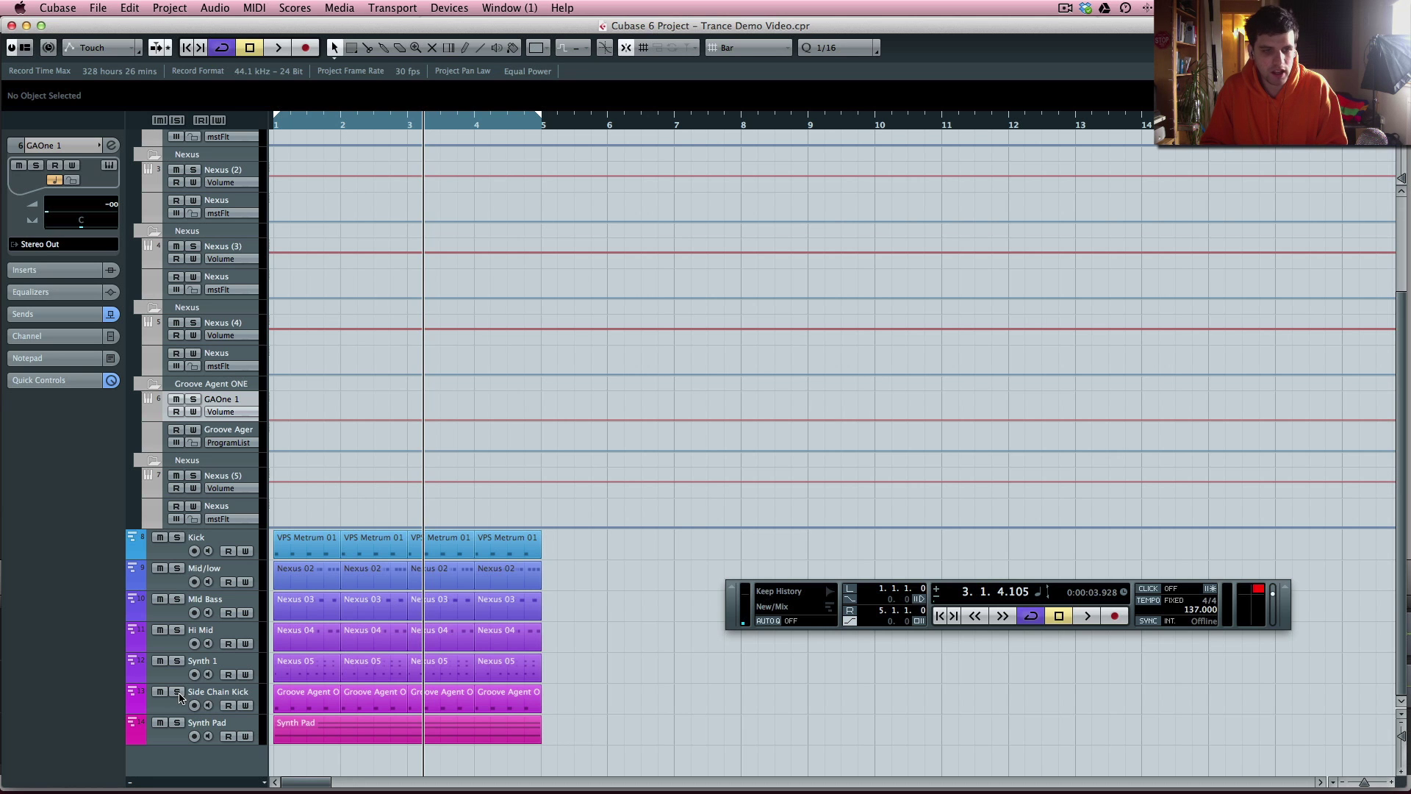
{"action": "left_click", "coordinate": [177, 692]}
{"action": "key", "text": "Home"}
{"action": "key", "text": "space"}
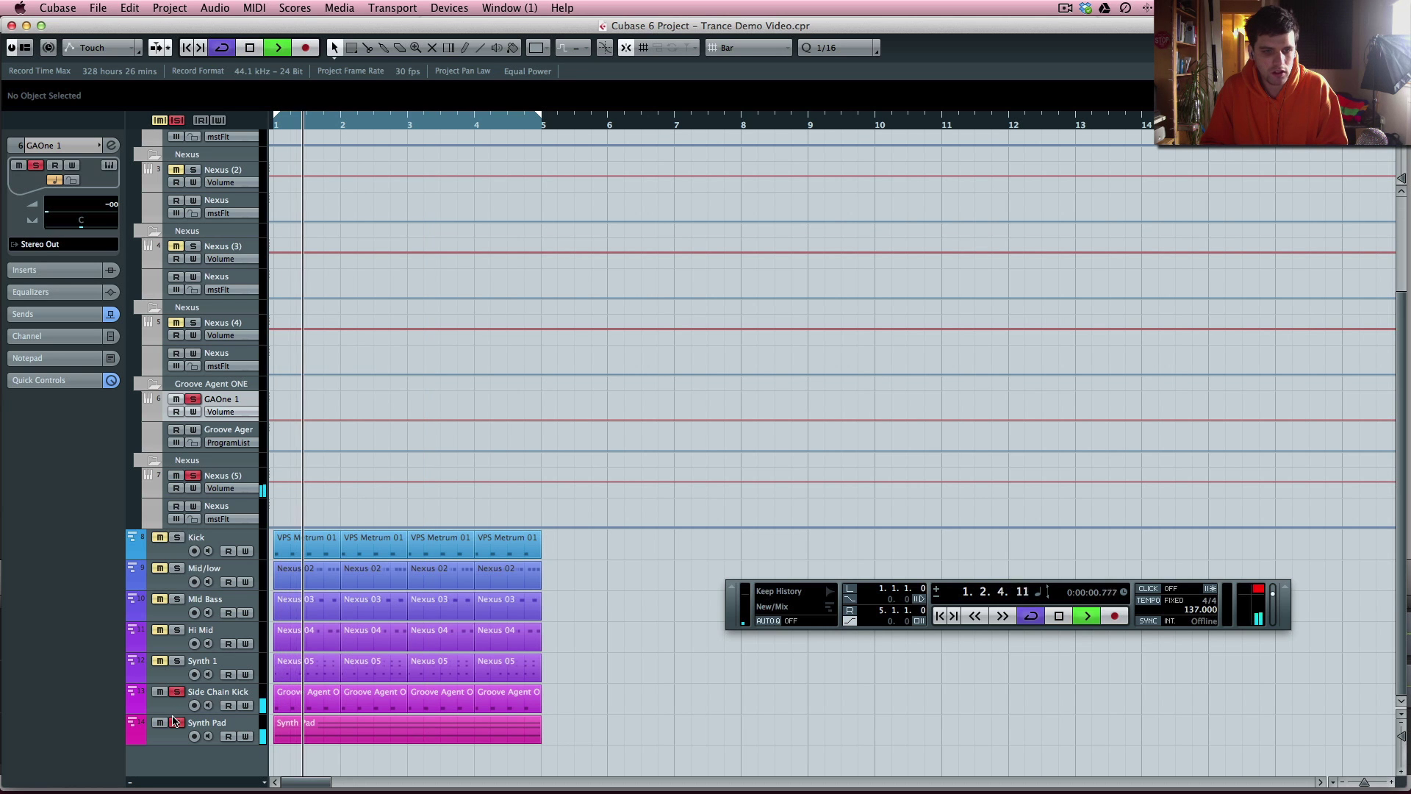
Set the Nexus (5) Compressor threshold to -24.2, then close the Compressor and the mixer.
{"action": "key", "text": "F3"}
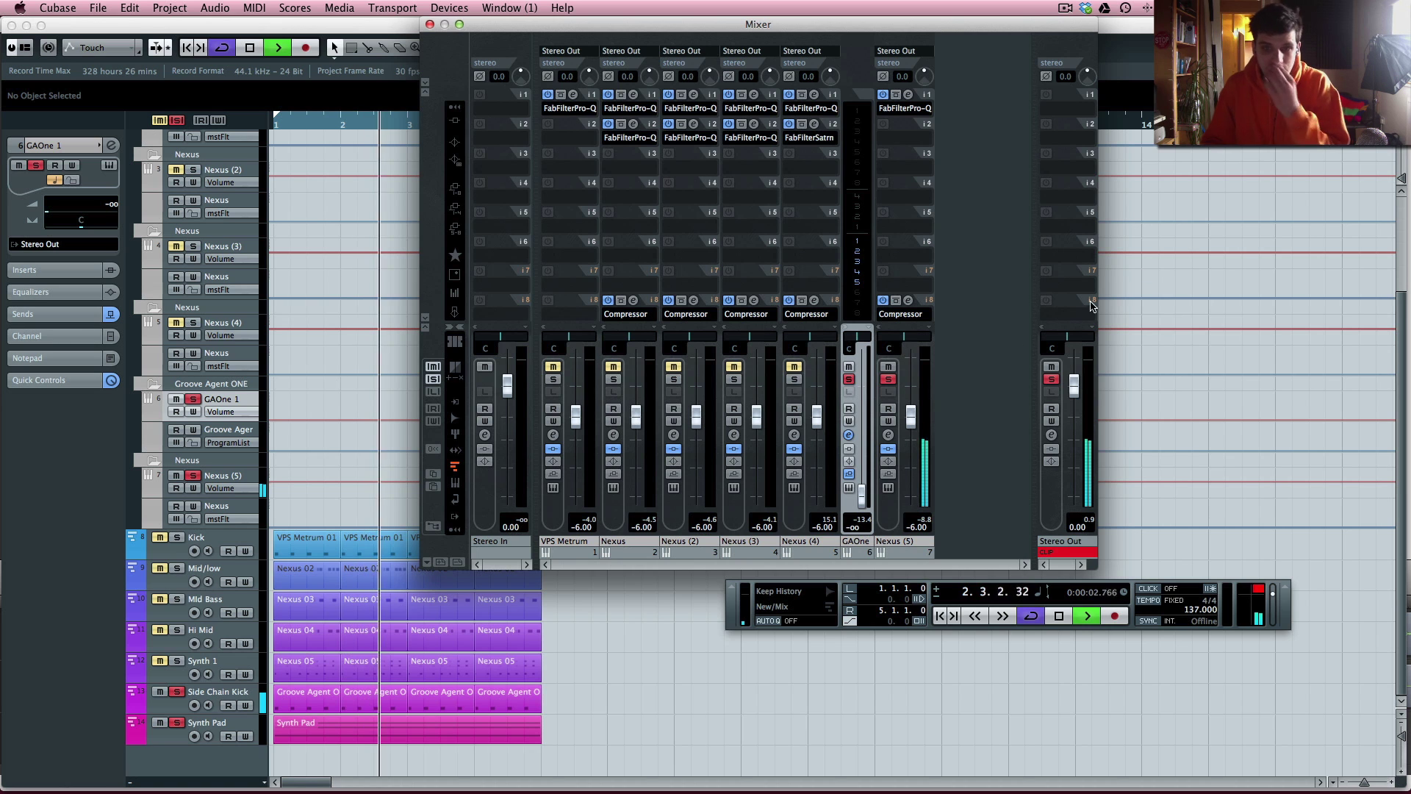
{"action": "left_click", "coordinate": [900, 314]}
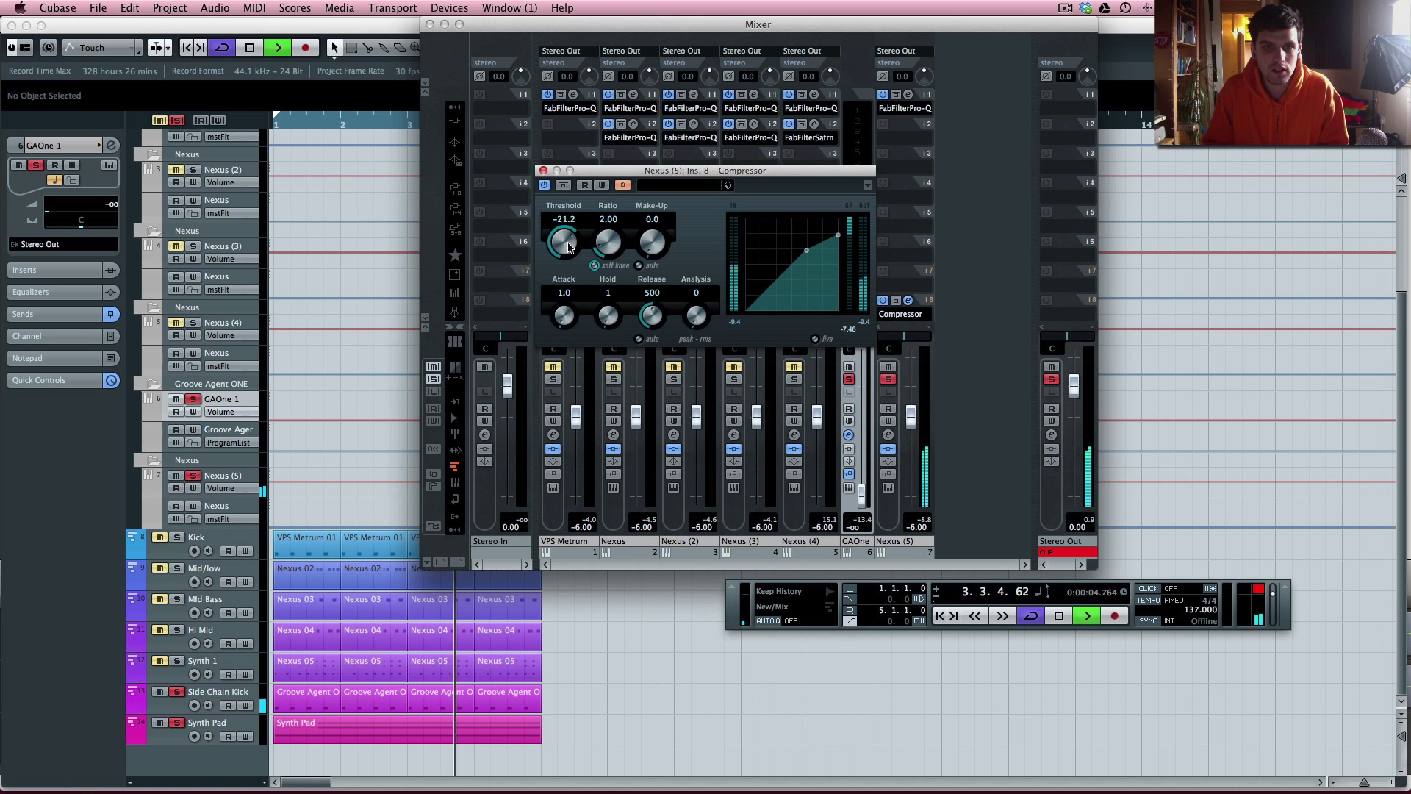
{"action": "mouse_move", "coordinate": [569, 246]}
{"action": "left_mouse_down"}
{"action": "mouse_move", "coordinate": [574, 272]}
{"action": "mouse_move", "coordinate": [580, 260]}
{"action": "left_mouse_up"}
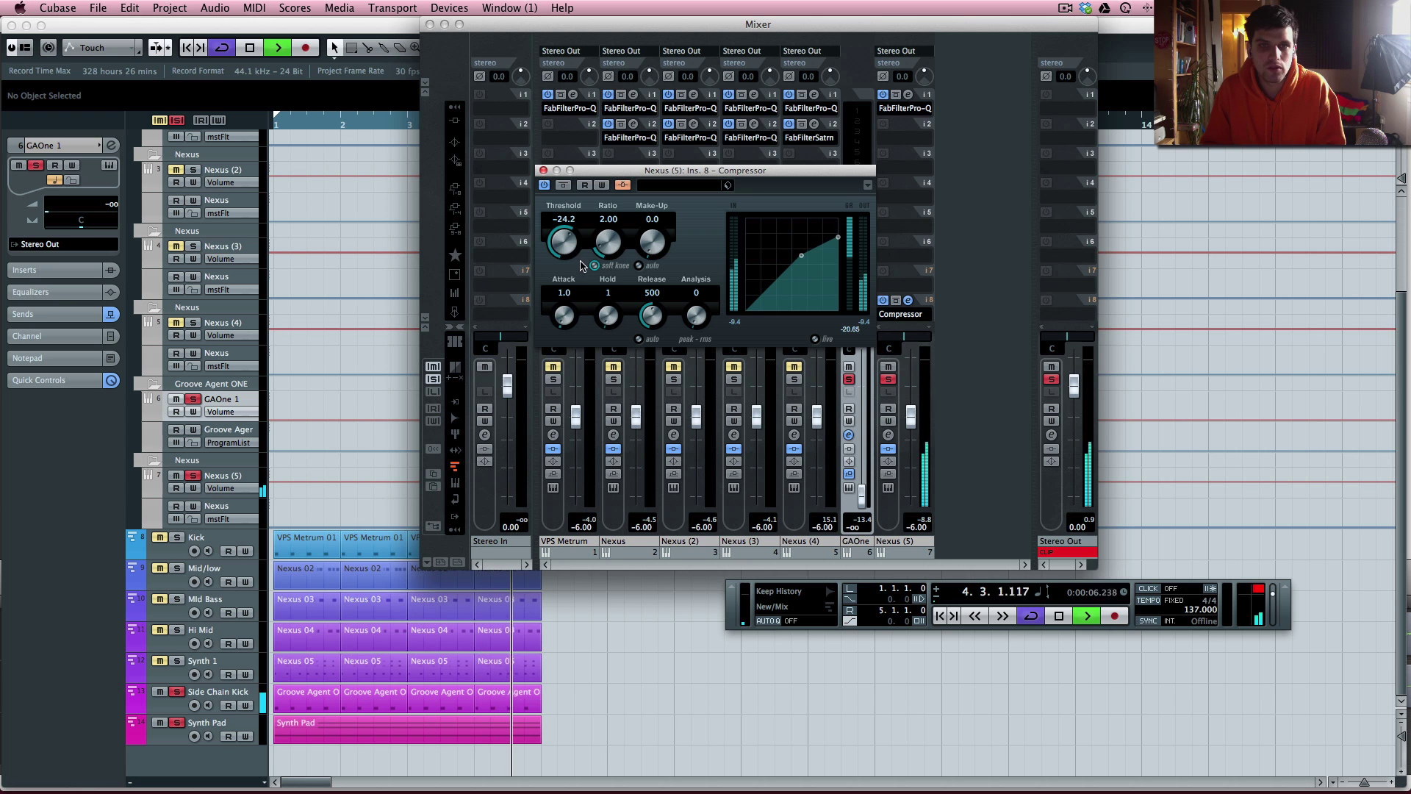
{"action": "left_click", "coordinate": [543, 171]}
{"action": "key", "text": "F3"}
Clear all solos and audition the full loop from bar 1, stopping playback when done.
{"action": "key", "text": "space"}
{"action": "left_click", "coordinate": [177, 120]}
{"action": "key", "text": "KP_Decimal"}
{"action": "key", "text": "space"}
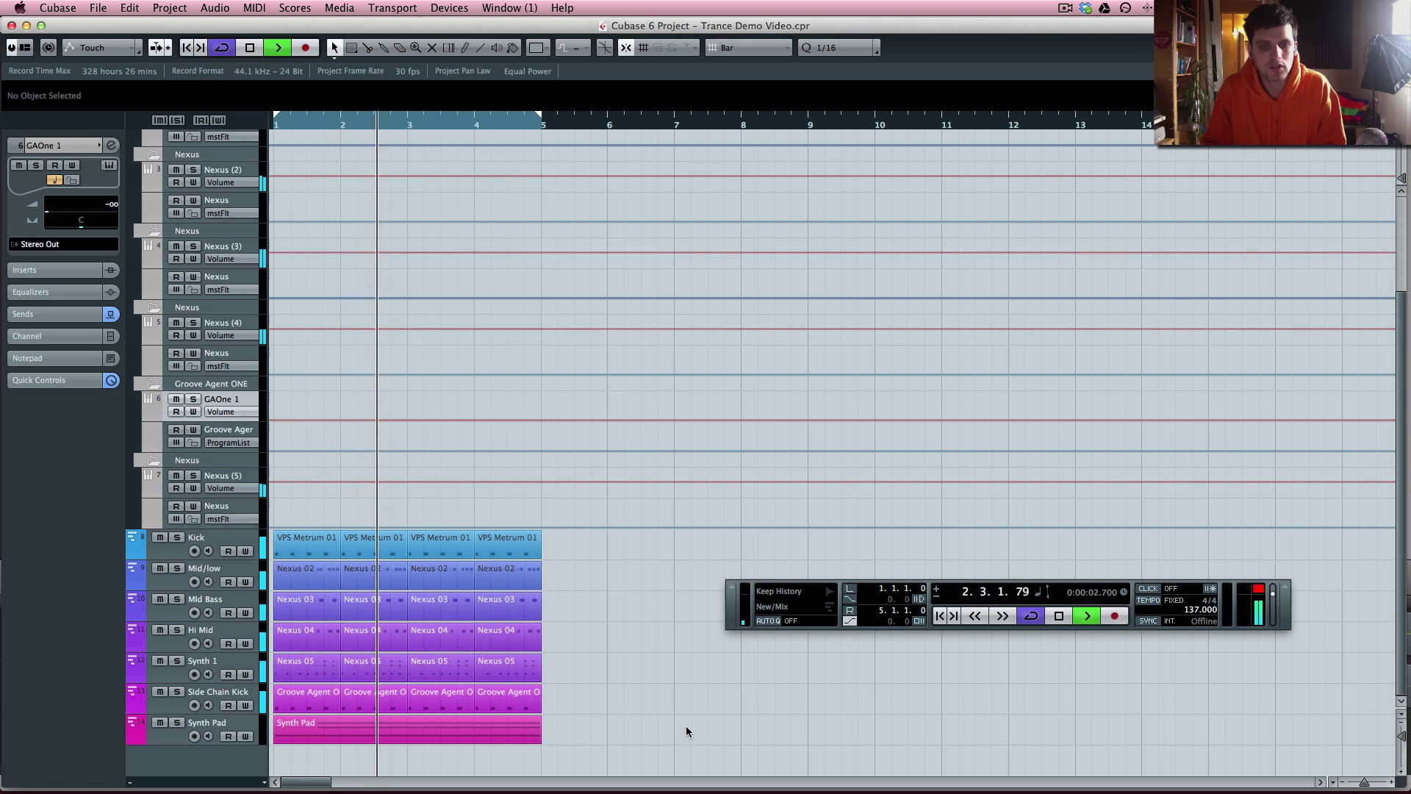
{"action": "key", "text": "space"}
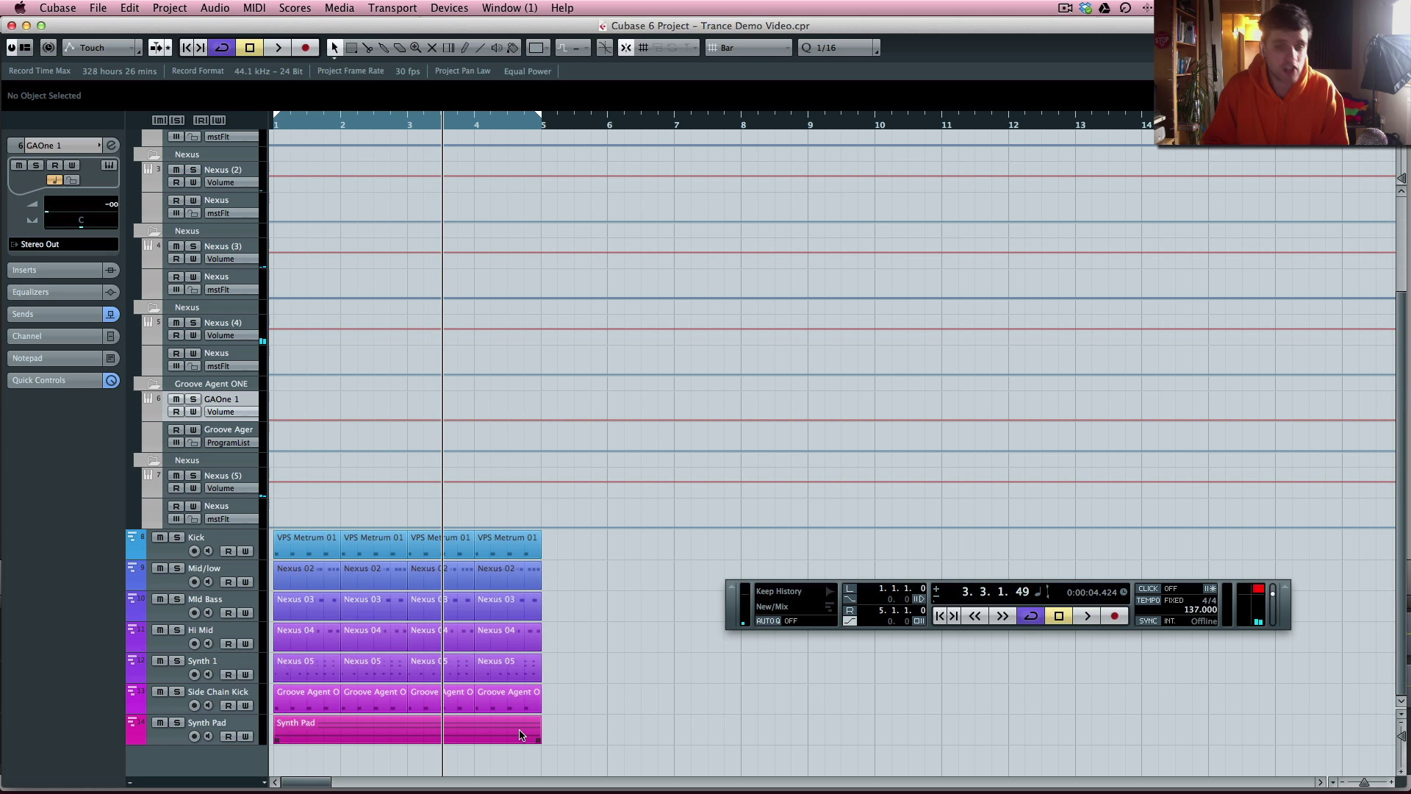
{"action": "key", "text": "period"}
{"action": "key", "text": "space"}
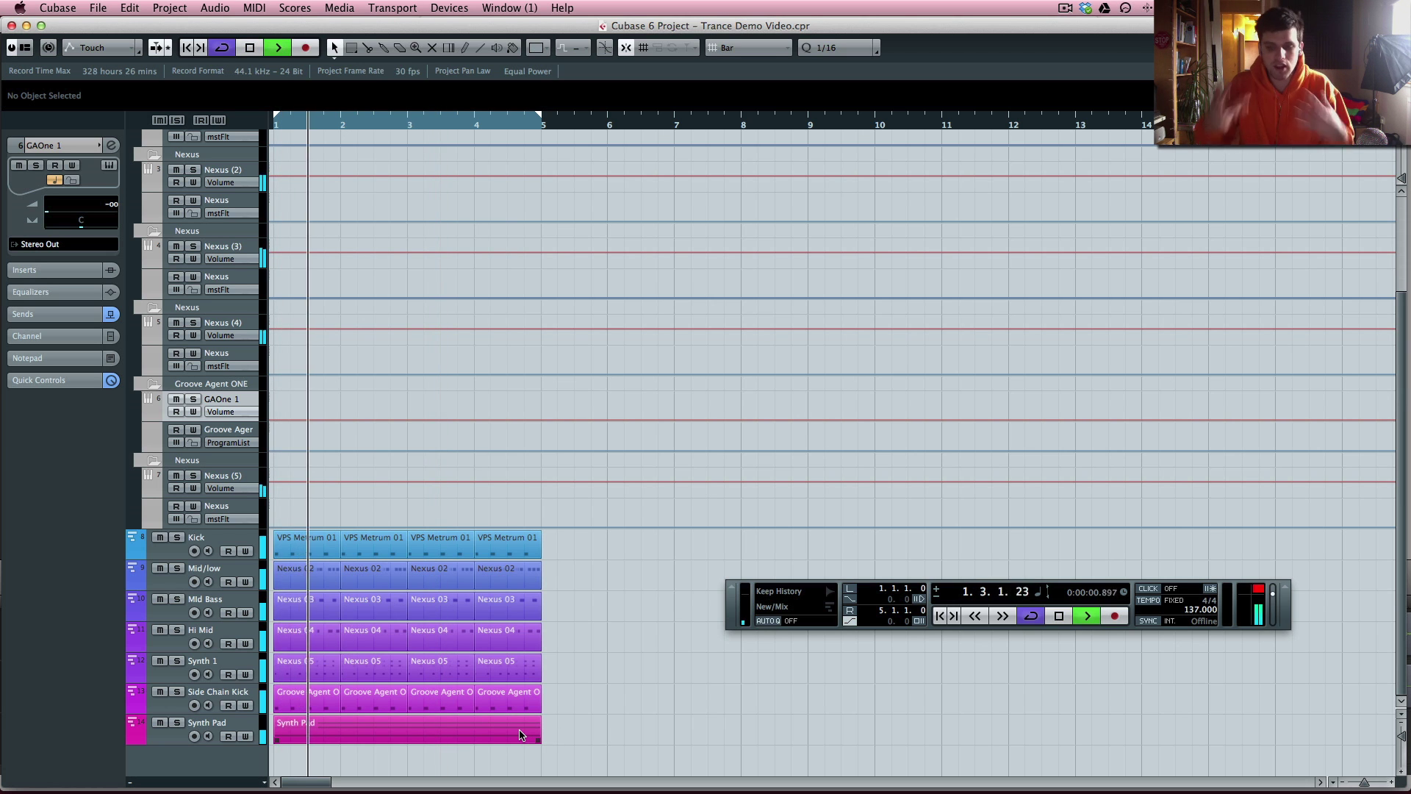
{"action": "key", "text": "space"}
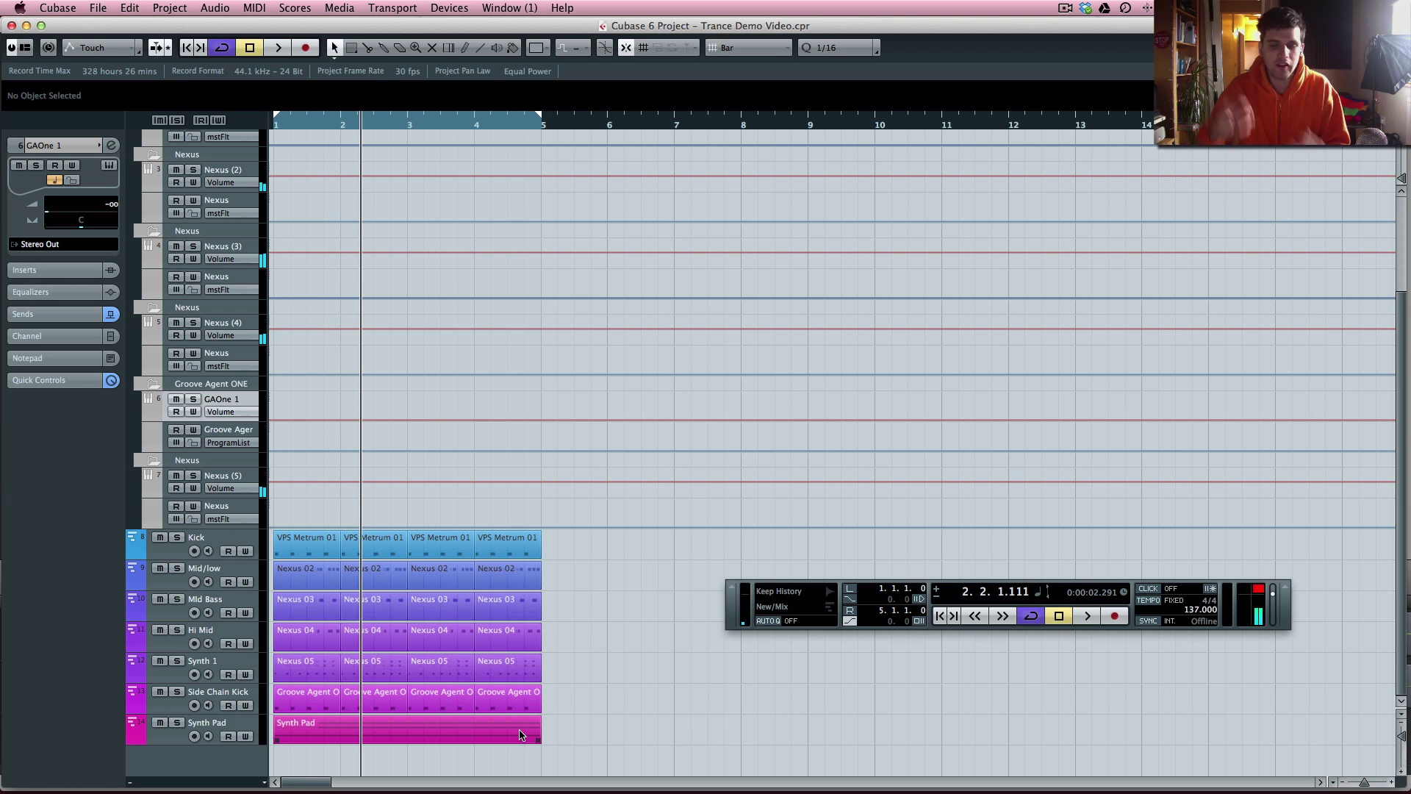
Open the Synth Pad part in the Key Editor and transpose its A3 note up one octave to A4.
{"action": "double_click", "coordinate": [538, 738]}
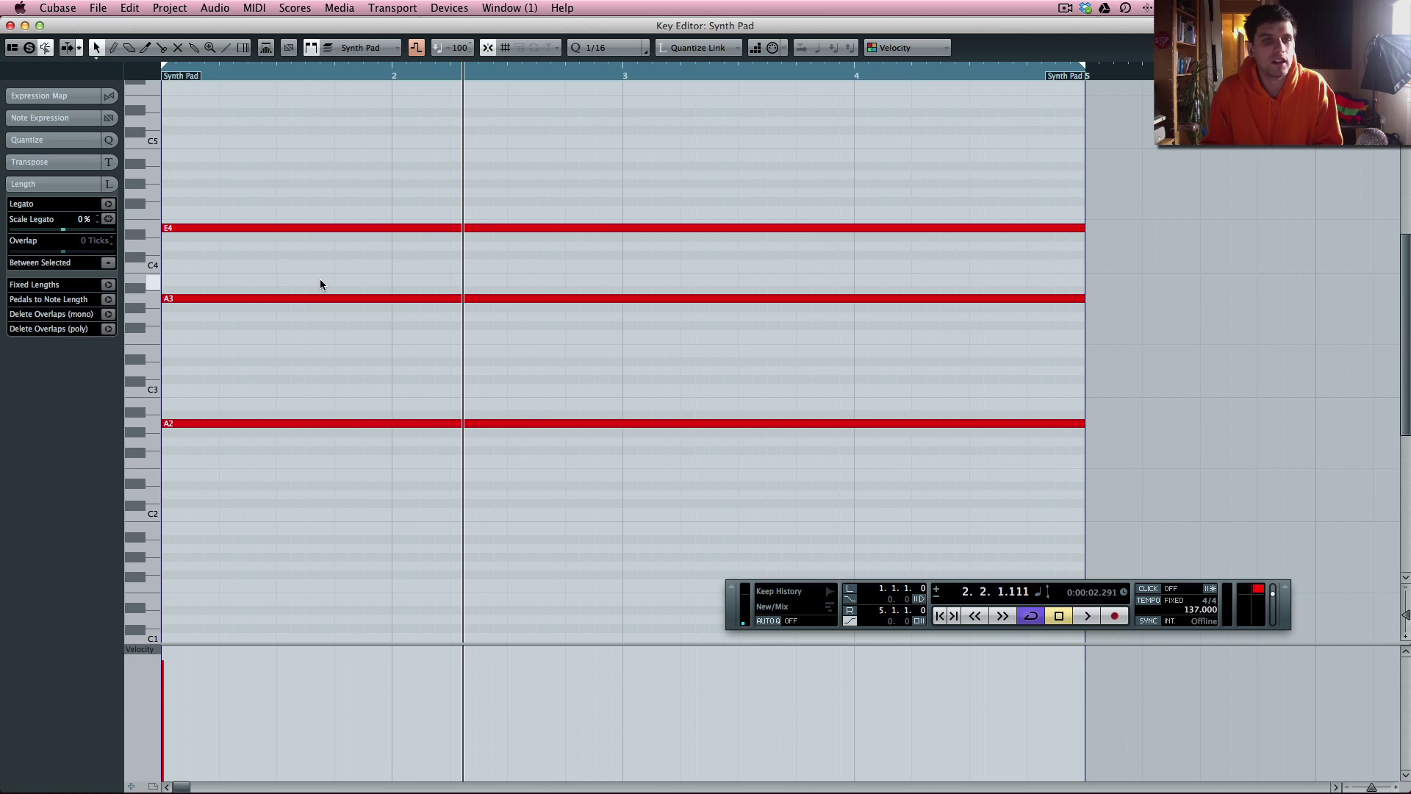
{"action": "left_click", "coordinate": [262, 299]}
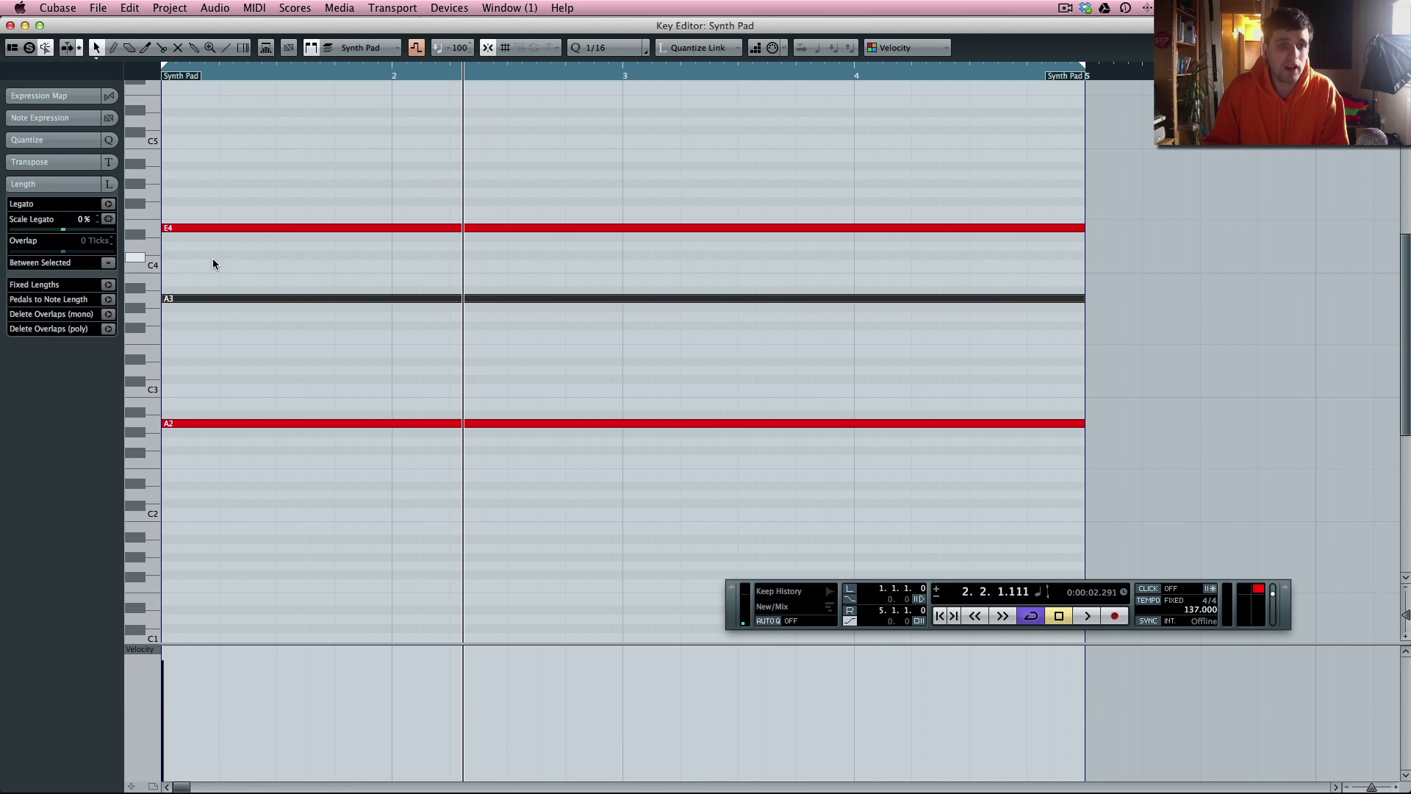
{"action": "left_click_drag", "start_coordinate": [247, 265], "coordinate": [355, 378]}
{"action": "key", "text": "Up"}
{"action": "key", "text": "Up"}
{"action": "key", "text": "Up"}
{"action": "key", "text": "Up"}
{"action": "key", "text": "Up"}
{"action": "key", "text": "Up"}
{"action": "key", "text": "Up"}
{"action": "key", "text": "Up"}
{"action": "key", "text": "Up"}
{"action": "key", "text": "Up"}
{"action": "key", "text": "Up"}
{"action": "key", "text": "Up"}
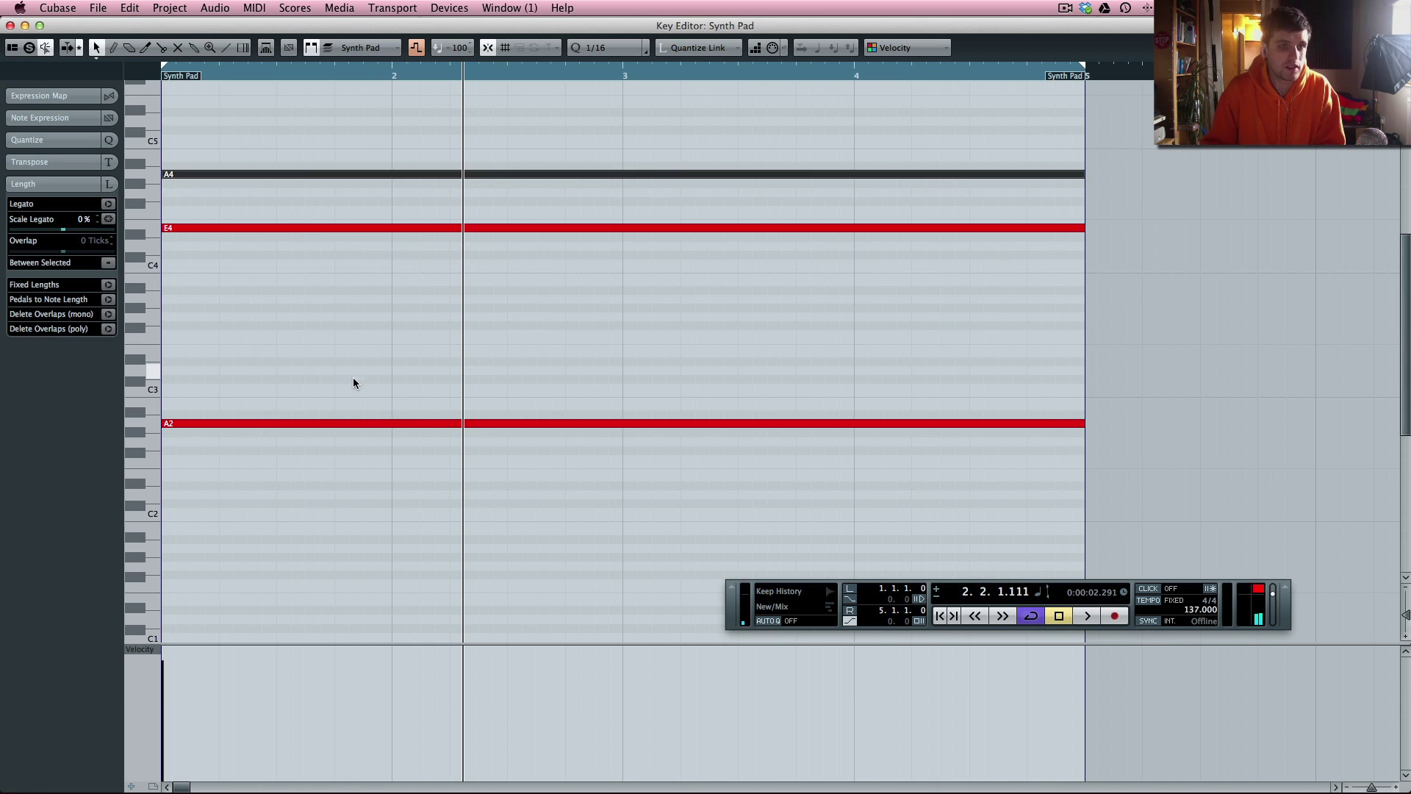
Check the E4 and A2 pad notes, play the loop from the start, and return to the project window.
{"action": "left_click_drag", "start_coordinate": [220, 195], "coordinate": [228, 300]}
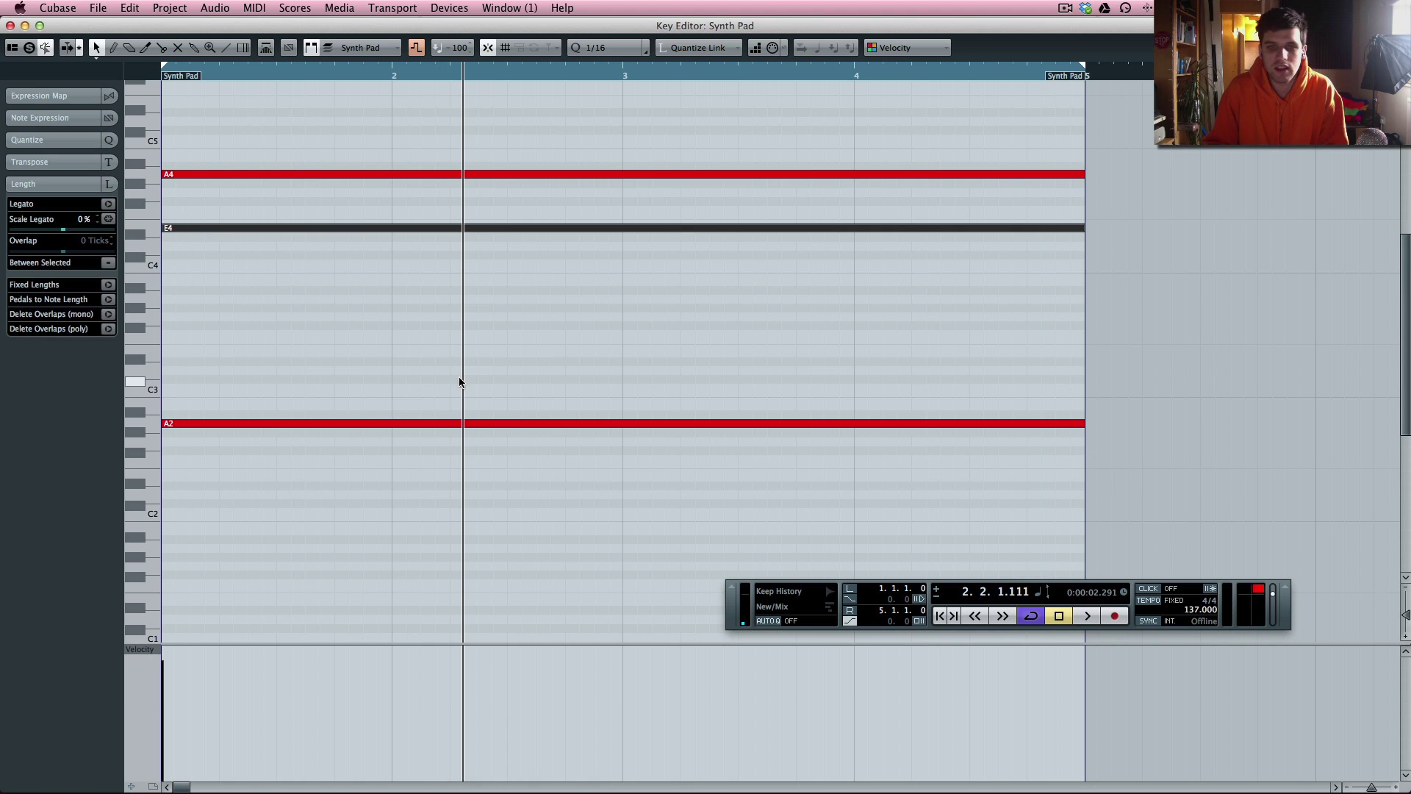
{"action": "left_click_drag", "start_coordinate": [459, 378], "coordinate": [608, 497]}
{"action": "scroll", "coordinate": [608, 499], "scroll_direction": "down", "scroll_amount": 8}
{"action": "key", "text": "Home"}
{"action": "key", "text": "space"}
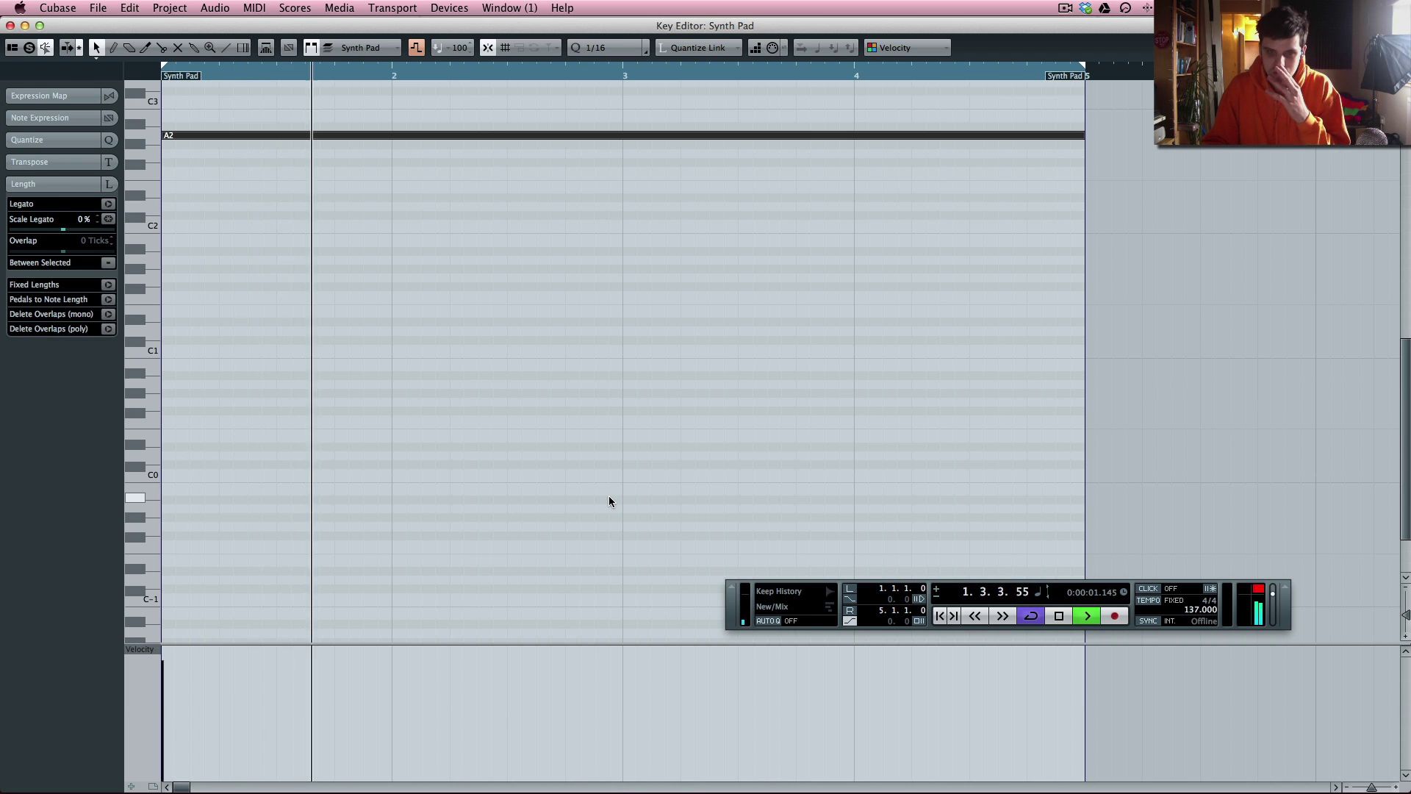
{"action": "key", "text": "Return"}
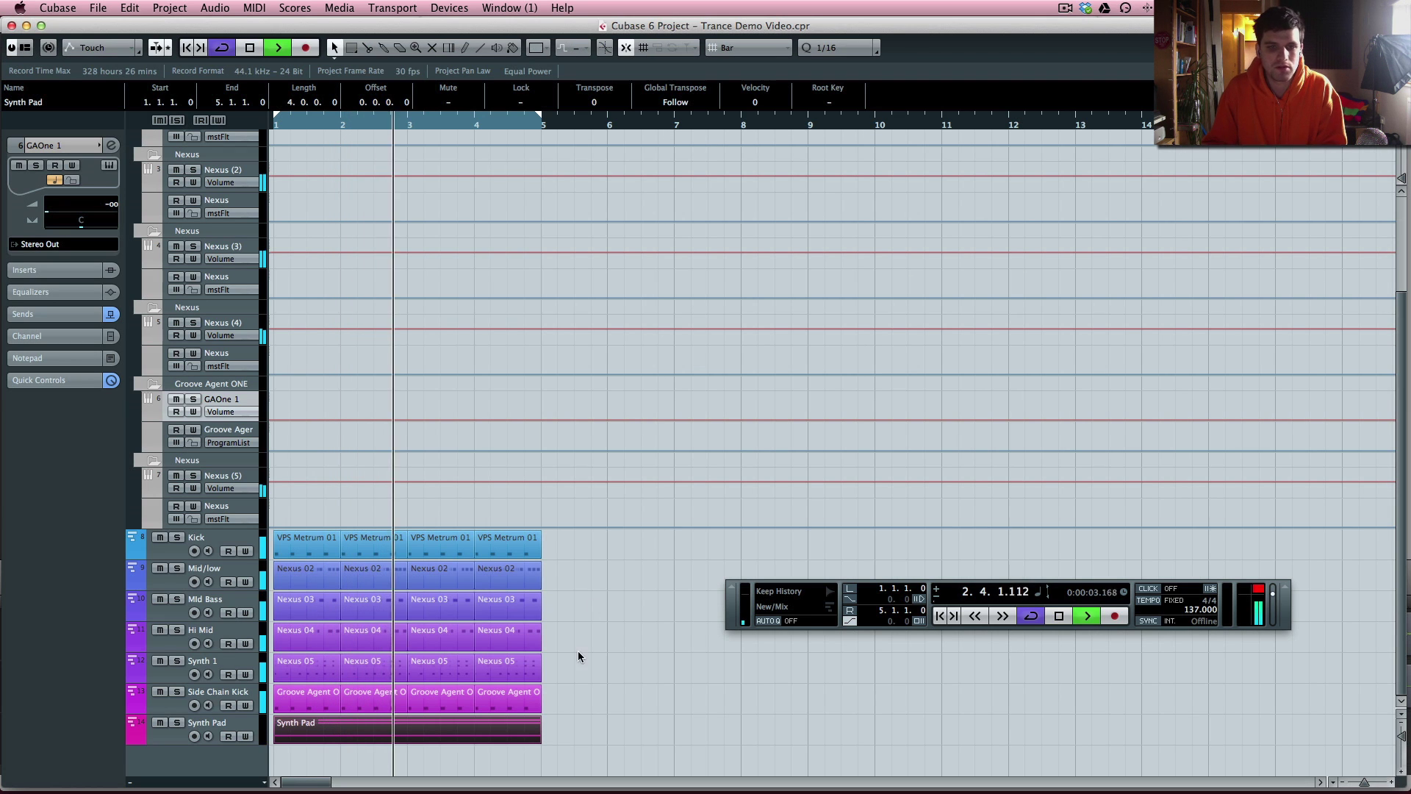
{"action": "key", "text": "space"}
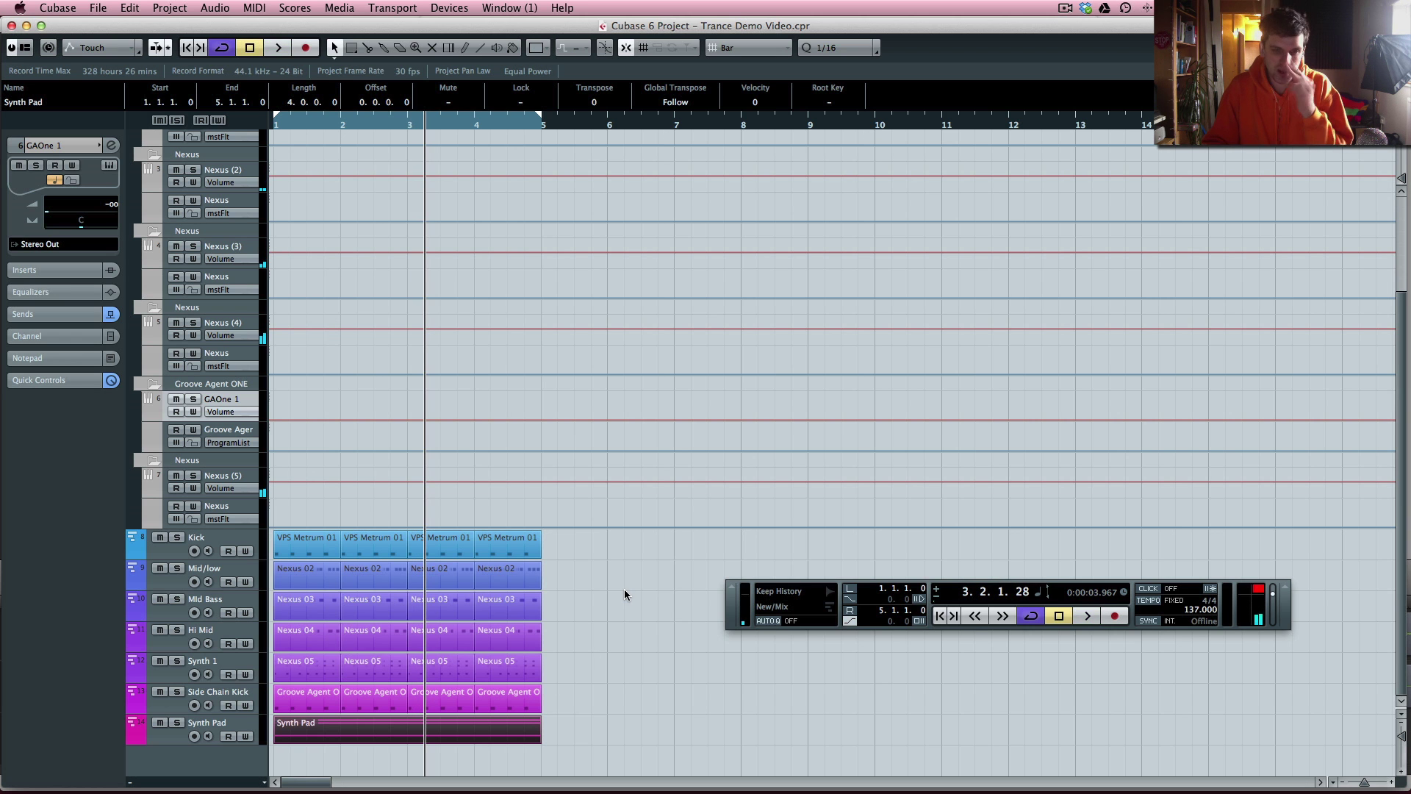
Play the full loop from bar 1 while watching the mixer levels, then close the mixer and return to the start.
{"action": "key", "text": "Home"}
{"action": "key", "text": "space"}
{"action": "key", "text": "F3"}
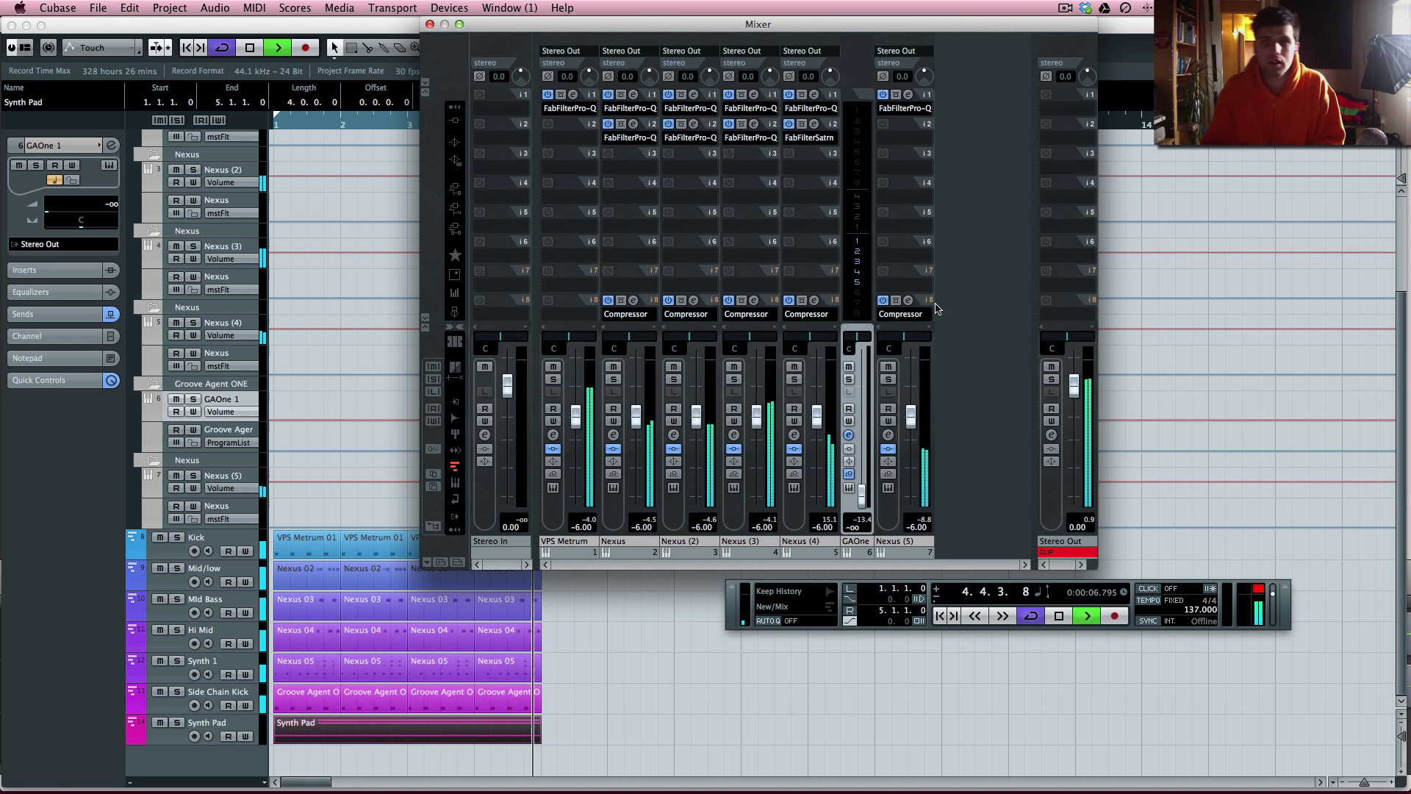
{"action": "key", "text": "space"}
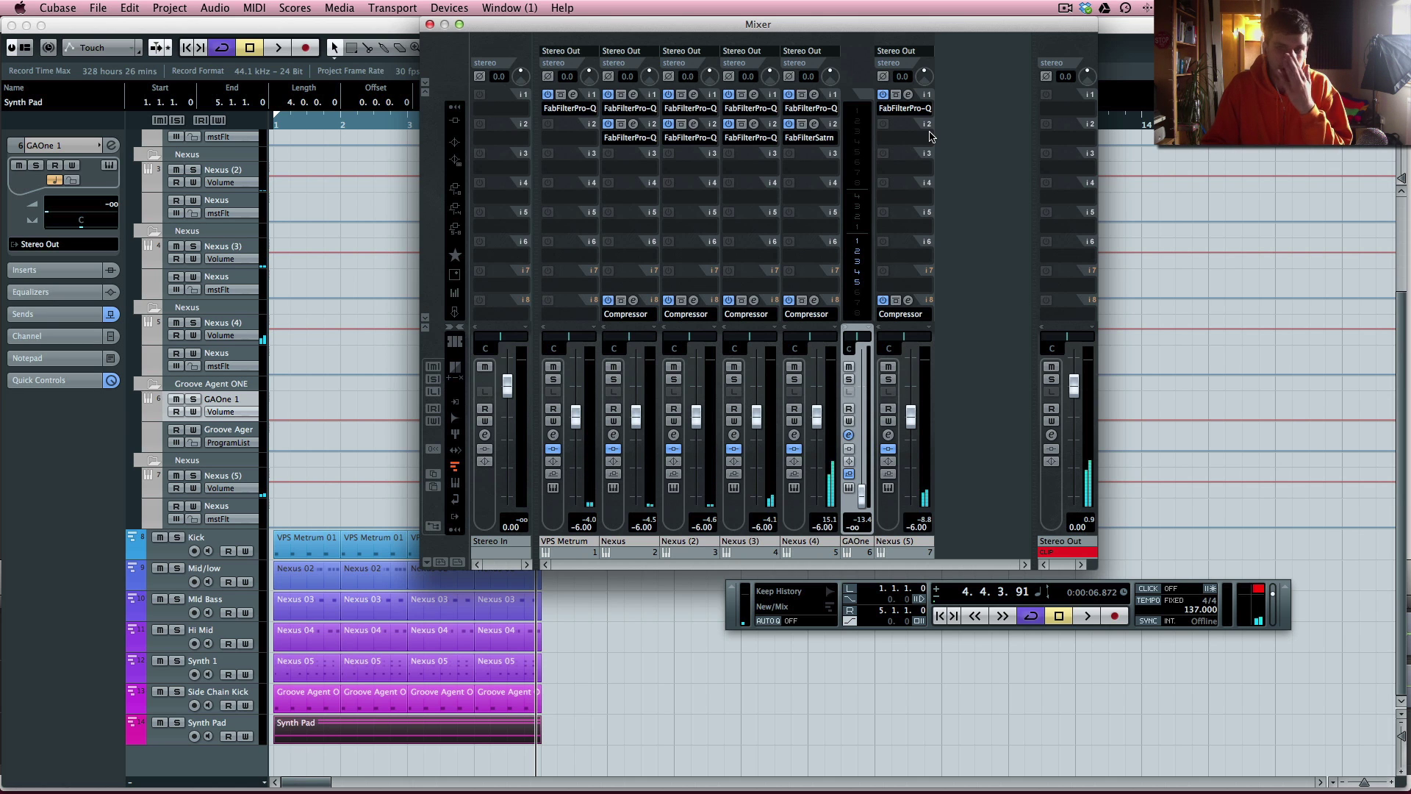
{"action": "left_click", "coordinate": [430, 25]}
{"action": "key", "text": "Home"}
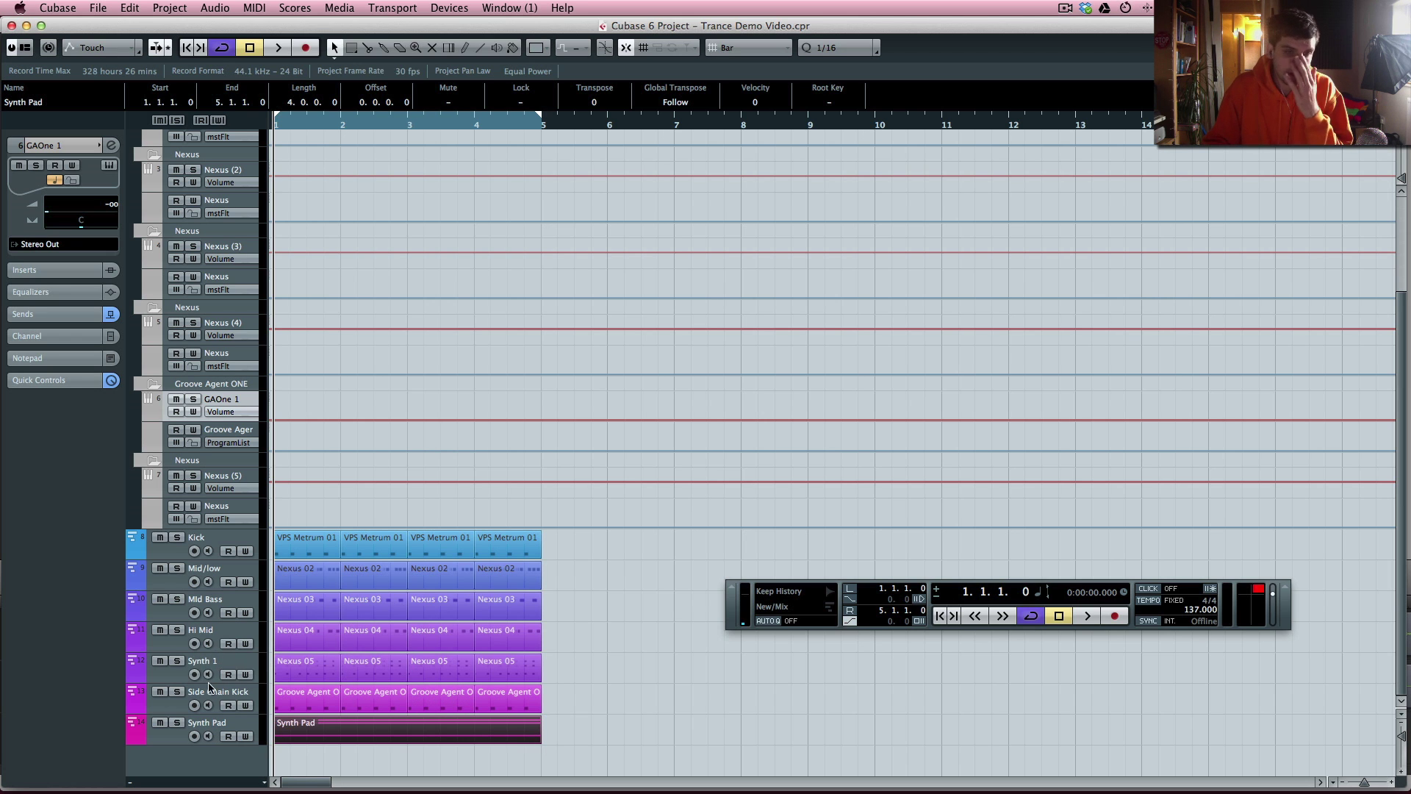
Review the GAOne 1 side-chain sends and the Nexus (5) inserts in their channel settings from the mixer.
{"action": "key", "text": "F3"}
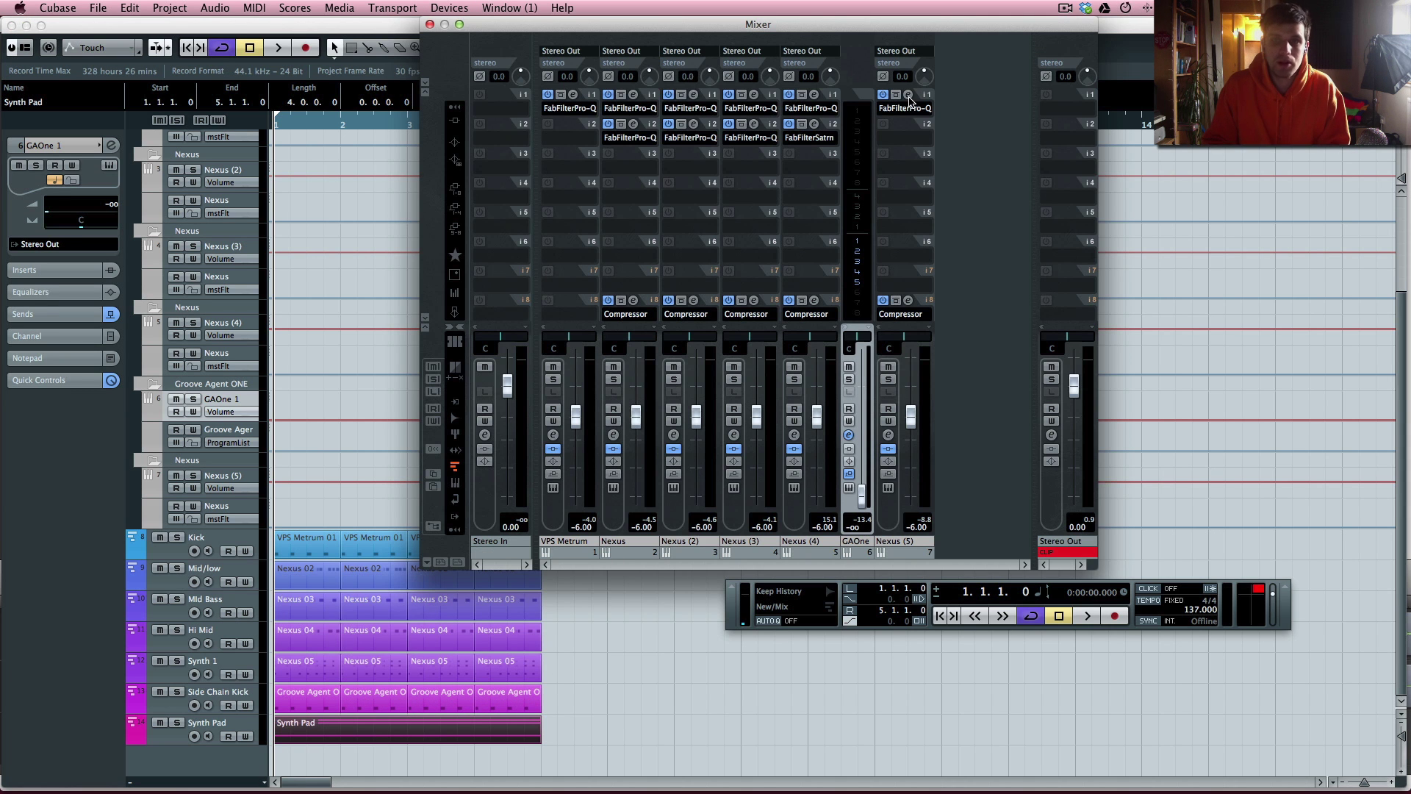
{"action": "left_click", "coordinate": [890, 436]}
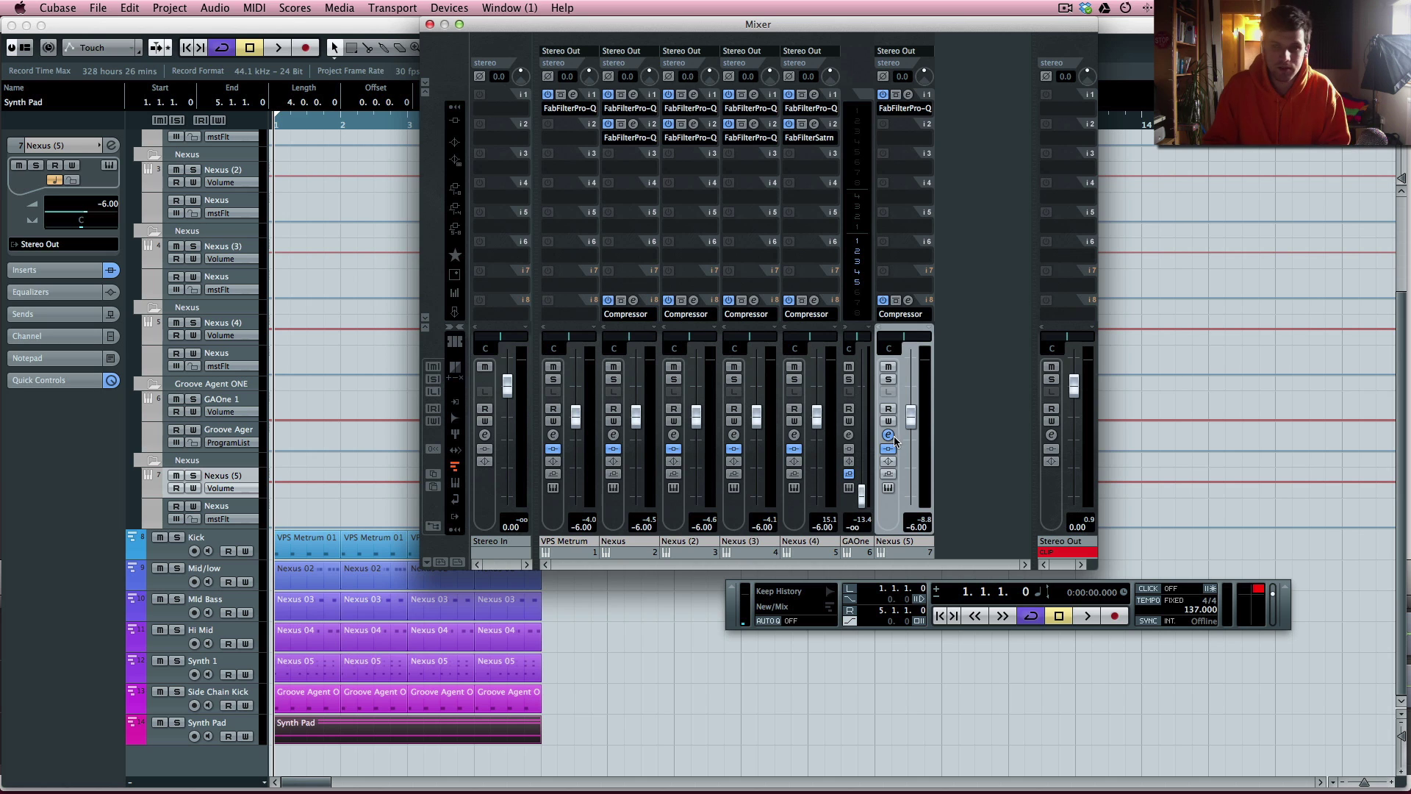
{"action": "left_click", "coordinate": [849, 435]}
{"action": "left_click", "coordinate": [849, 435]}
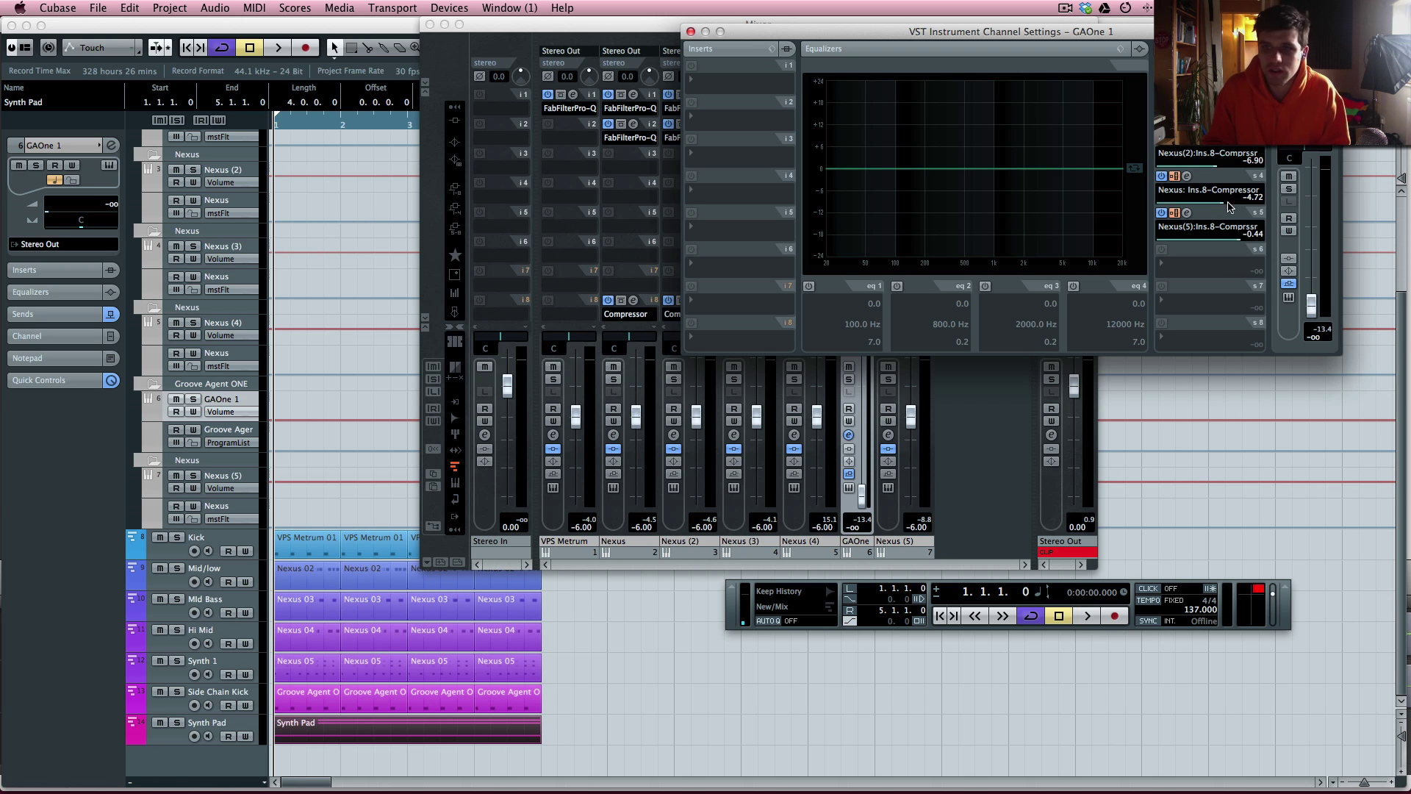
{"action": "left_click", "coordinate": [691, 31]}
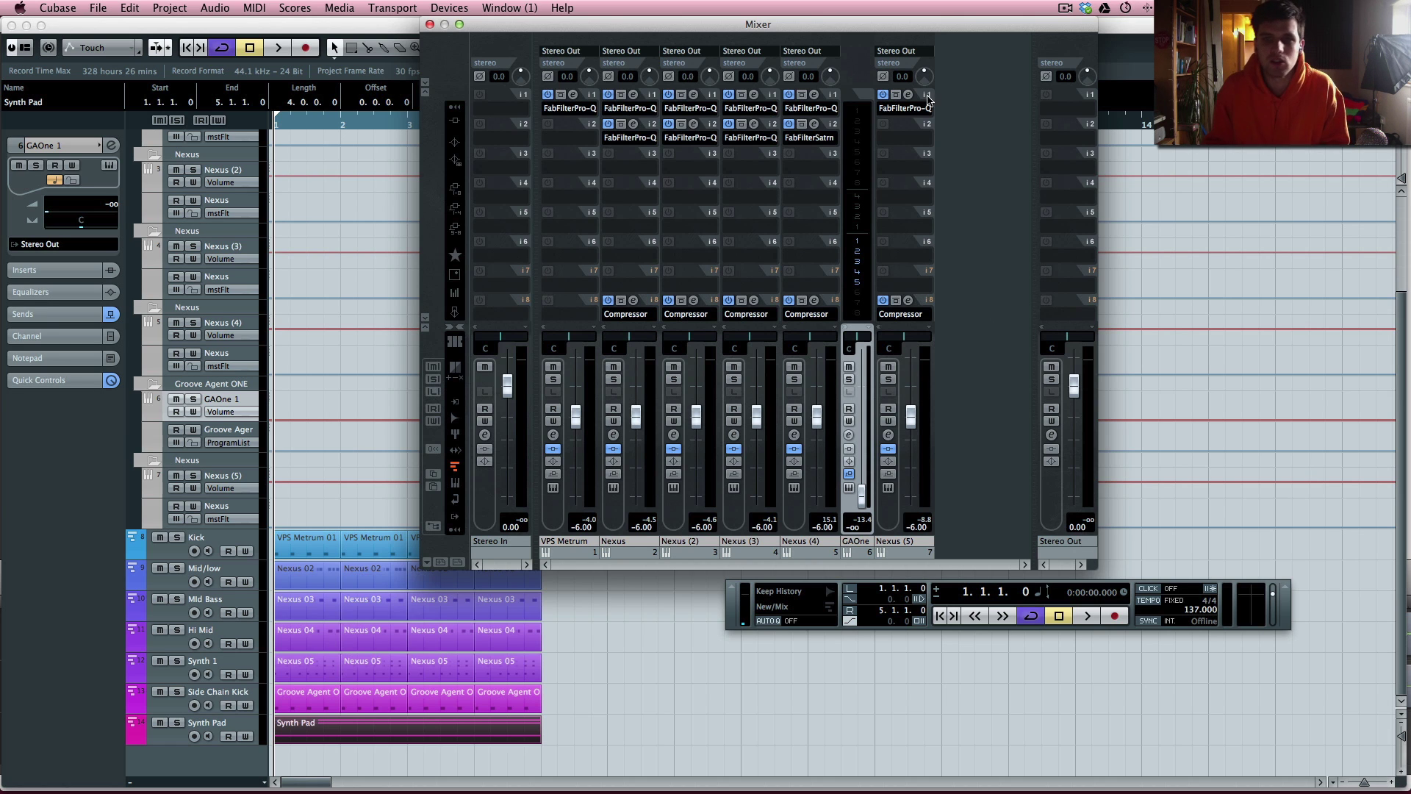
{"action": "left_click", "coordinate": [888, 436]}
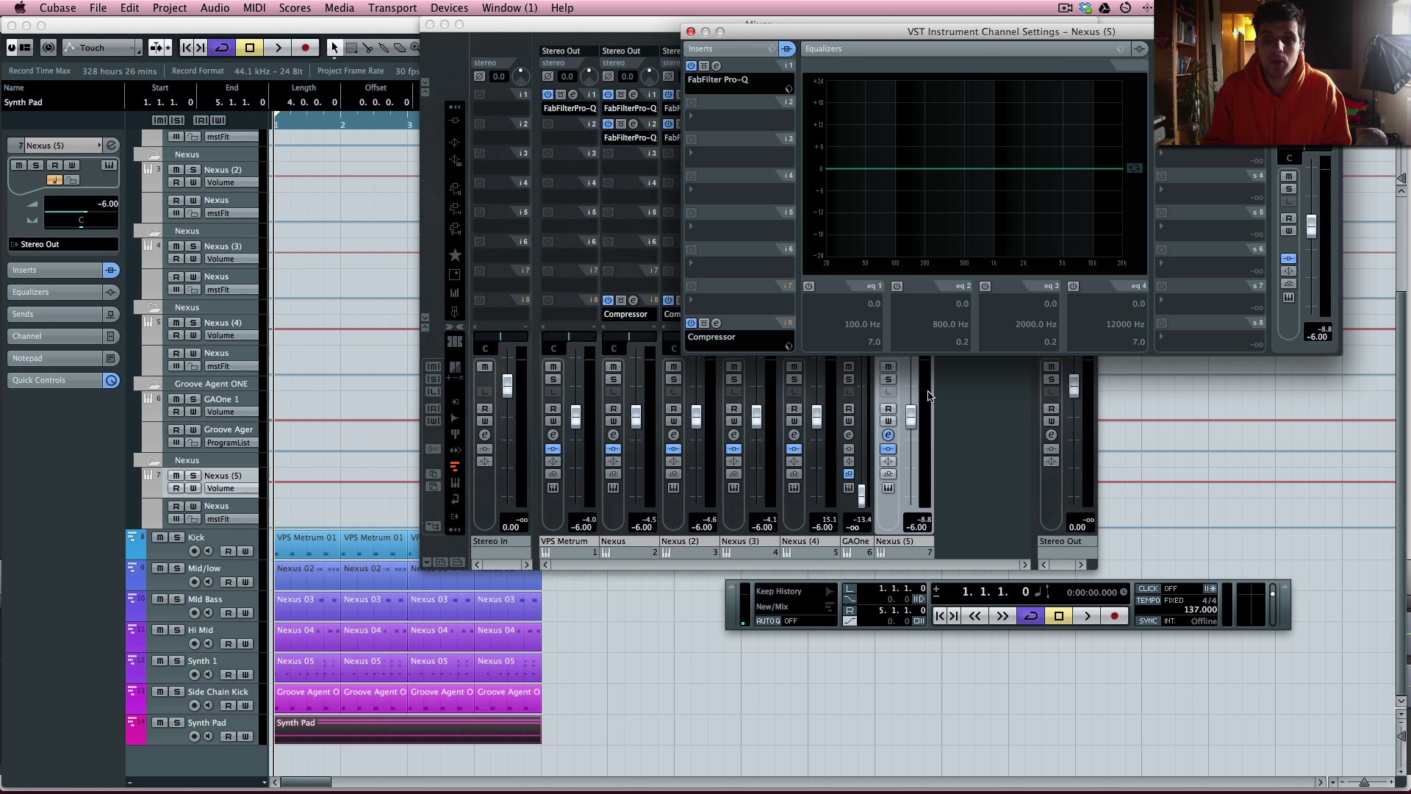
{"action": "left_click", "coordinate": [691, 33]}
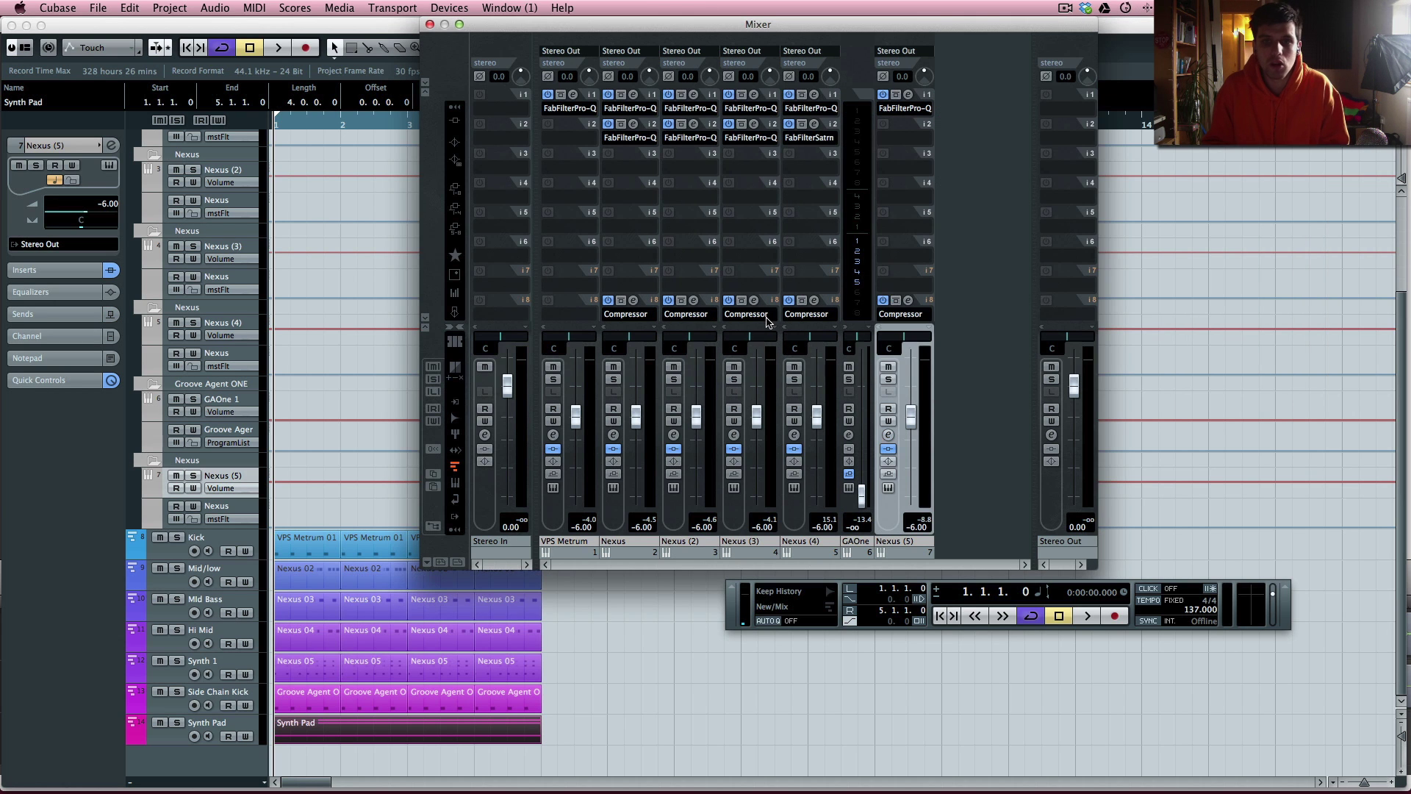
Open the slot 8 compressors of Nexus (4), Nexus (3), Nexus and Nexus (2) and arrange them side by side to compare their settings.
{"action": "left_click", "coordinate": [815, 304]}
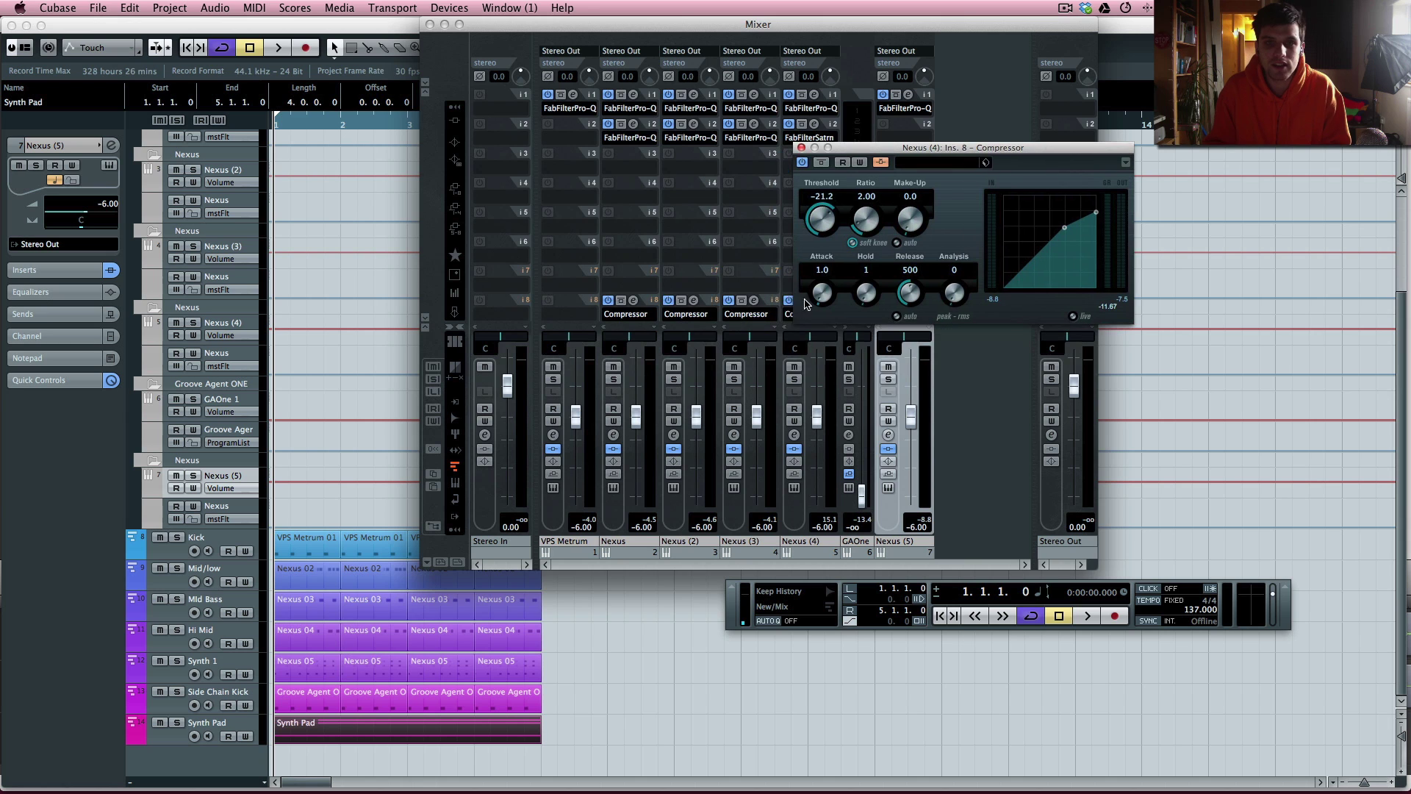
{"action": "left_click", "coordinate": [754, 301]}
{"action": "left_click_drag", "start_coordinate": [766, 171], "coordinate": [671, 94]}
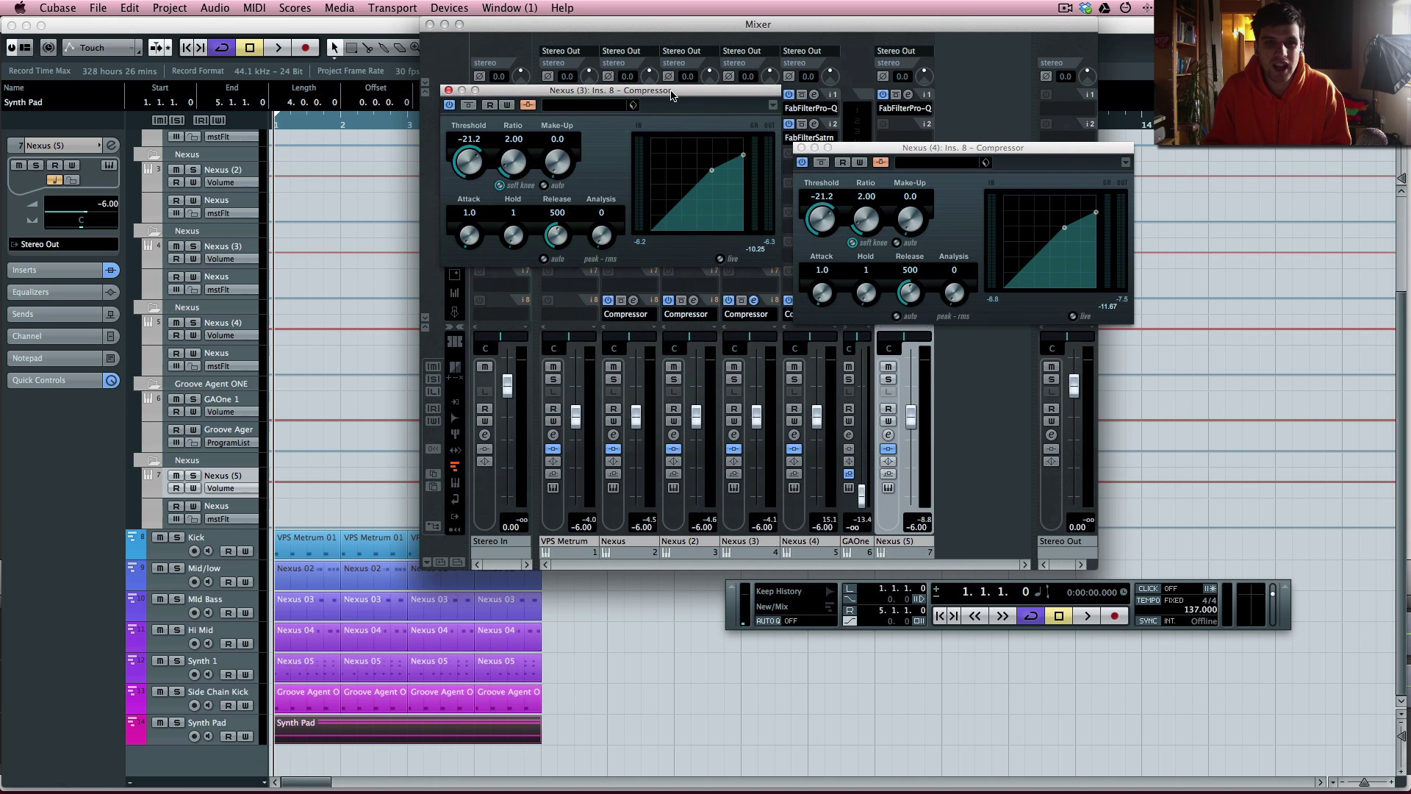
{"action": "left_click", "coordinate": [633, 301]}
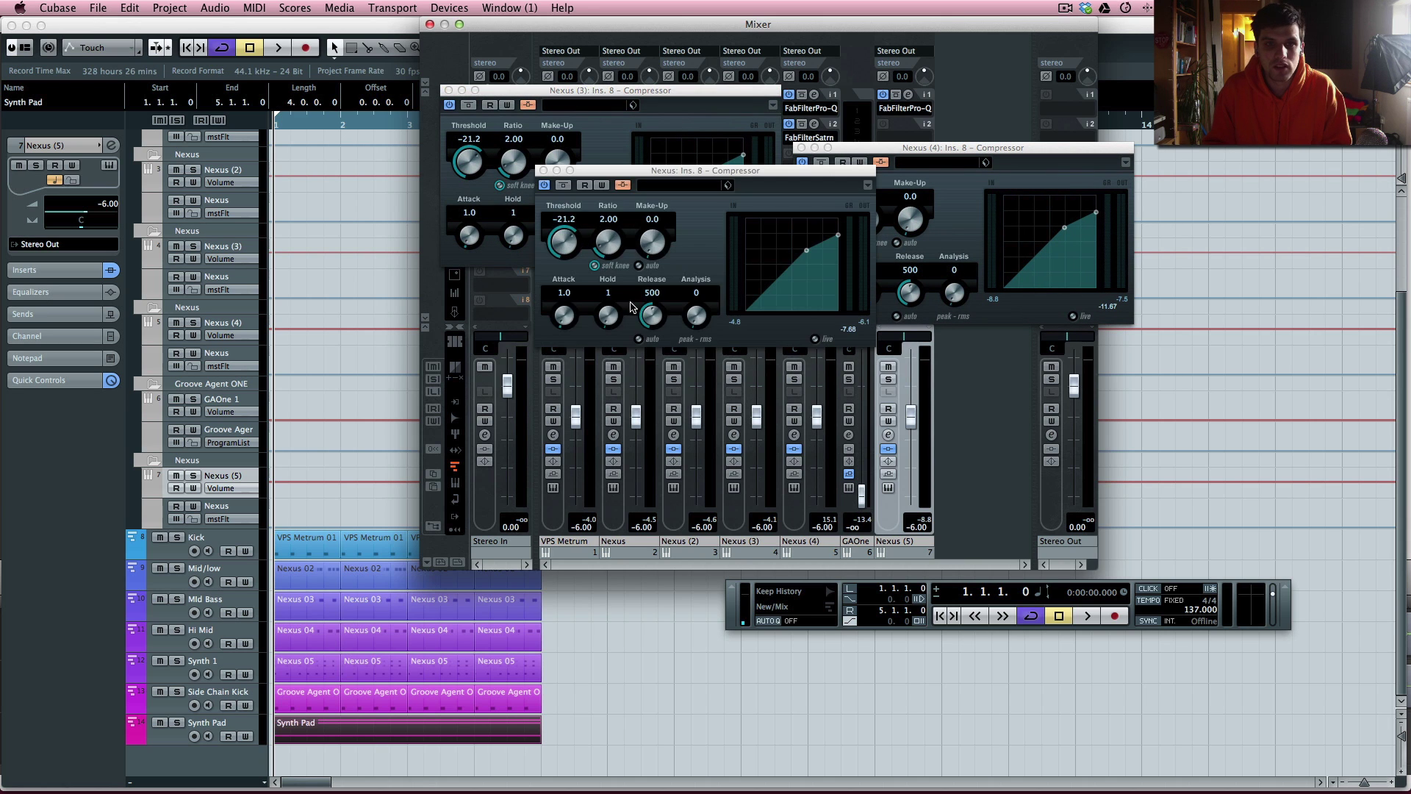
{"action": "left_click_drag", "start_coordinate": [670, 173], "coordinate": [647, 377]}
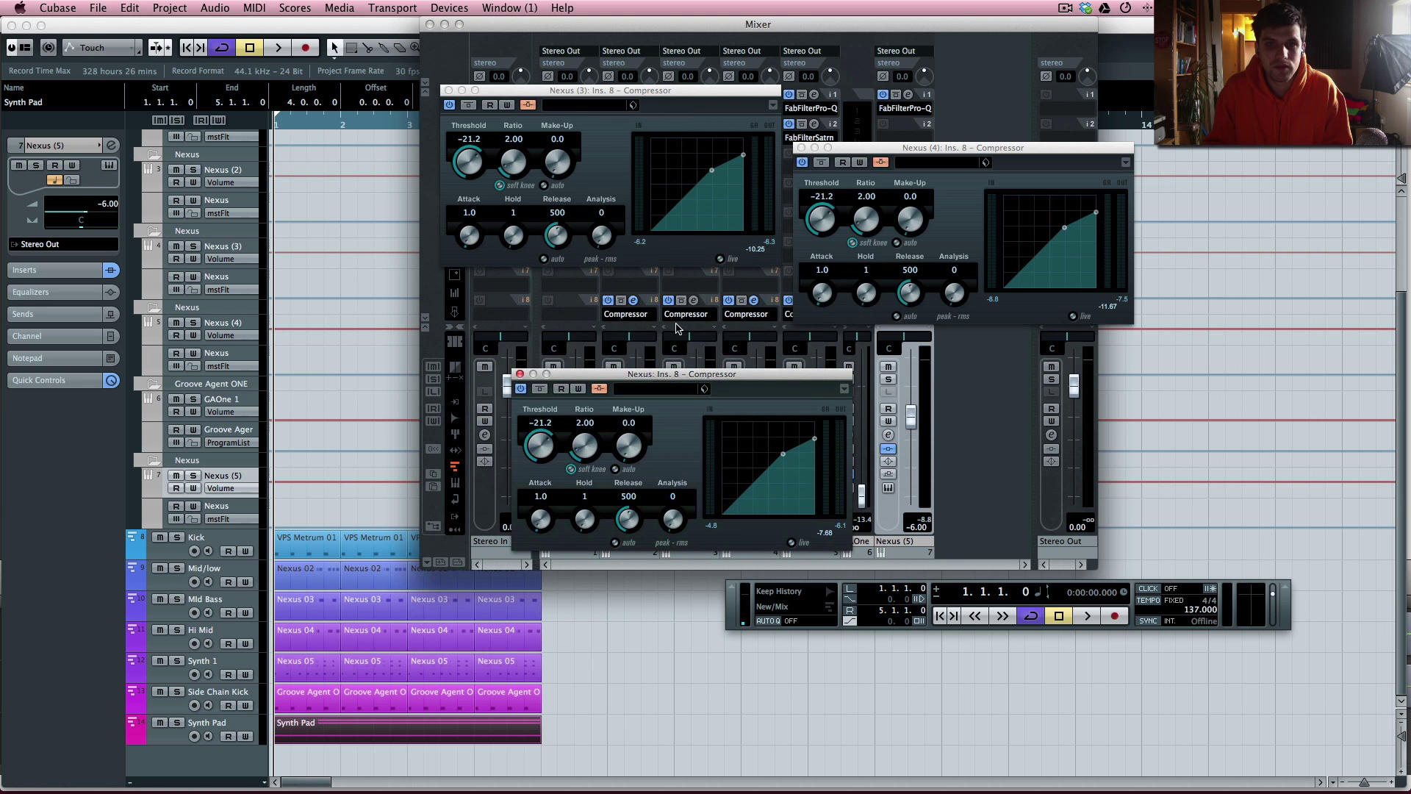
{"action": "left_click", "coordinate": [693, 303]}
{"action": "left_click_drag", "start_coordinate": [649, 171], "coordinate": [1017, 356]}
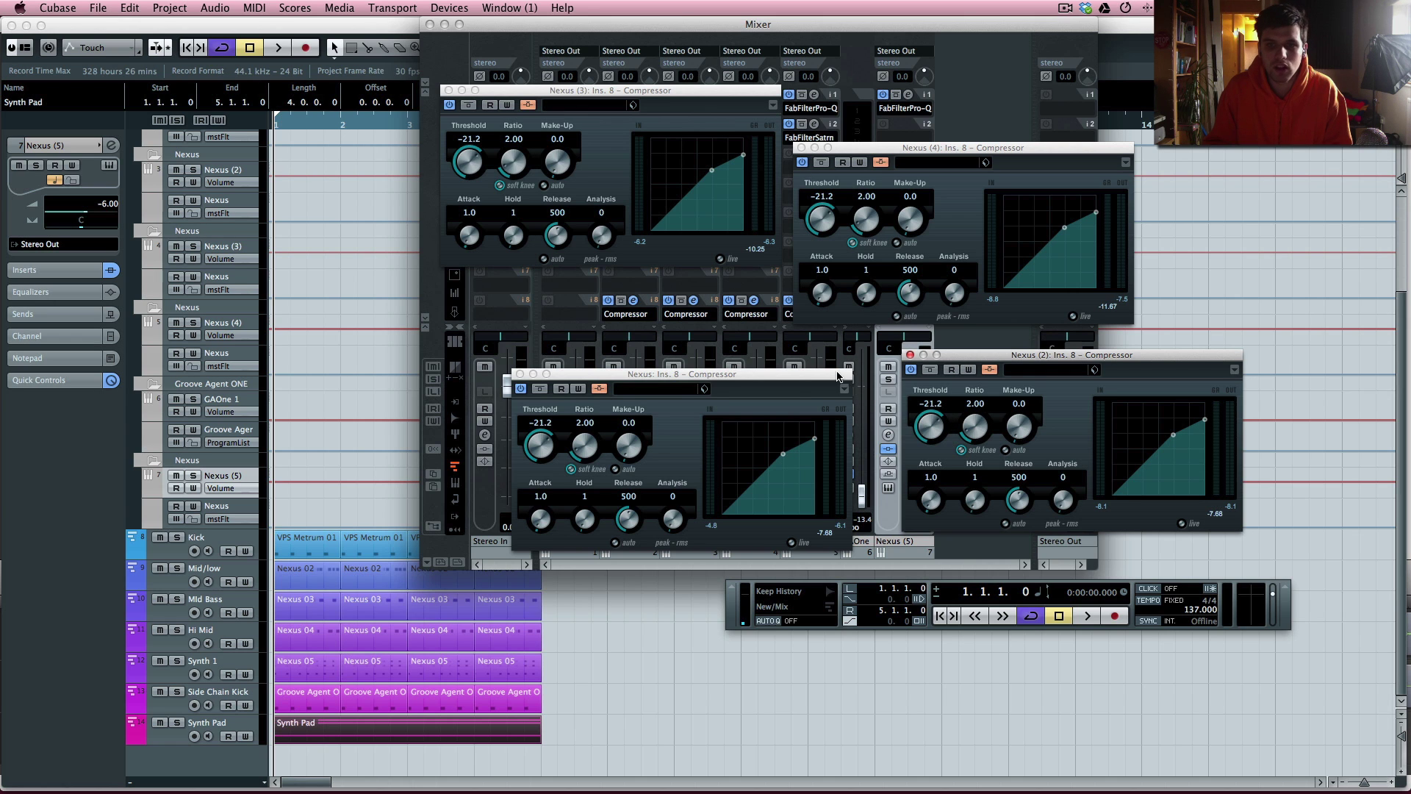
{"action": "left_click_drag", "start_coordinate": [837, 376], "coordinate": [723, 375]}
Check the GAOne 1 channel's side-chain sends against the compressors, and close all compressor windows and the channel settings.
{"action": "left_click", "coordinate": [849, 435]}
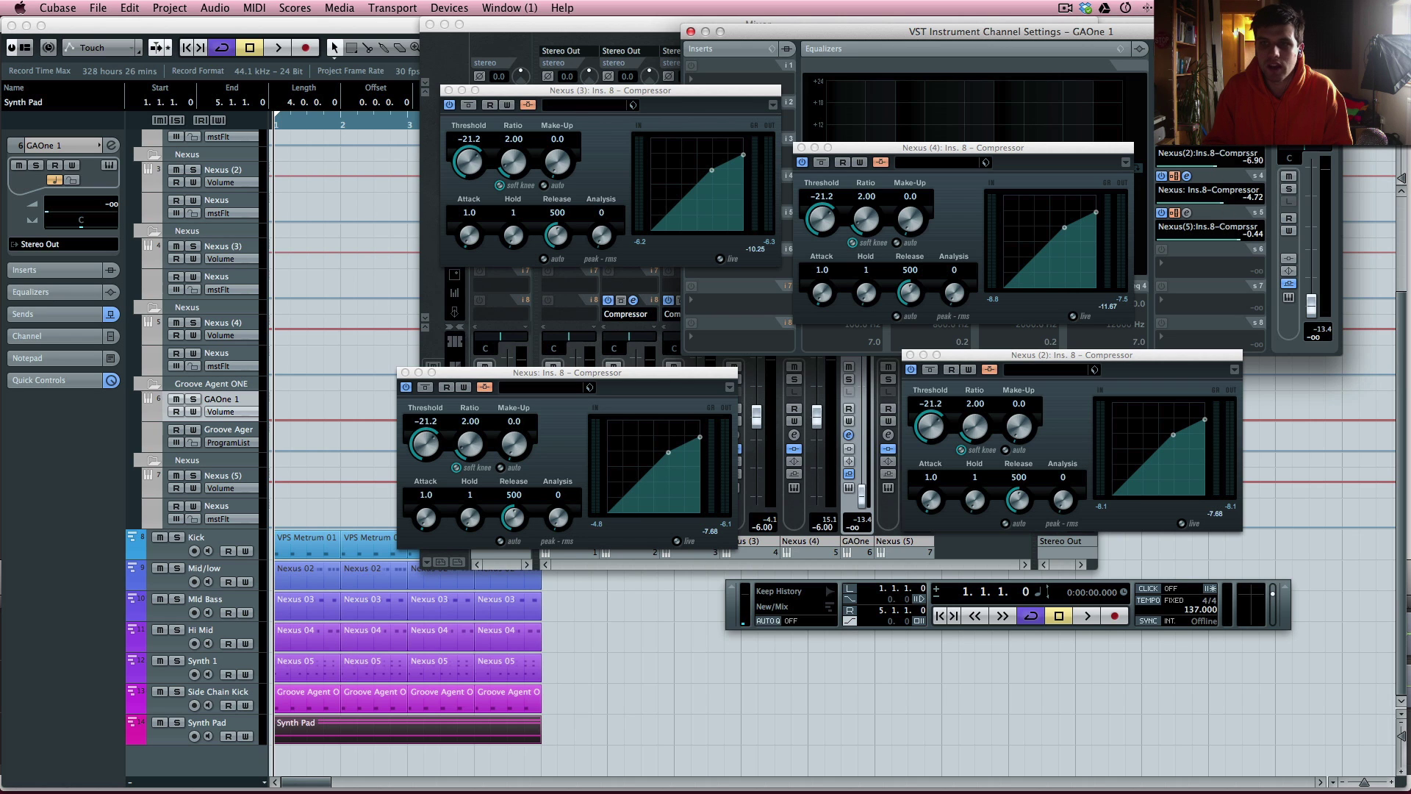
{"action": "left_click", "coordinate": [910, 355]}
{"action": "left_click", "coordinate": [801, 148]}
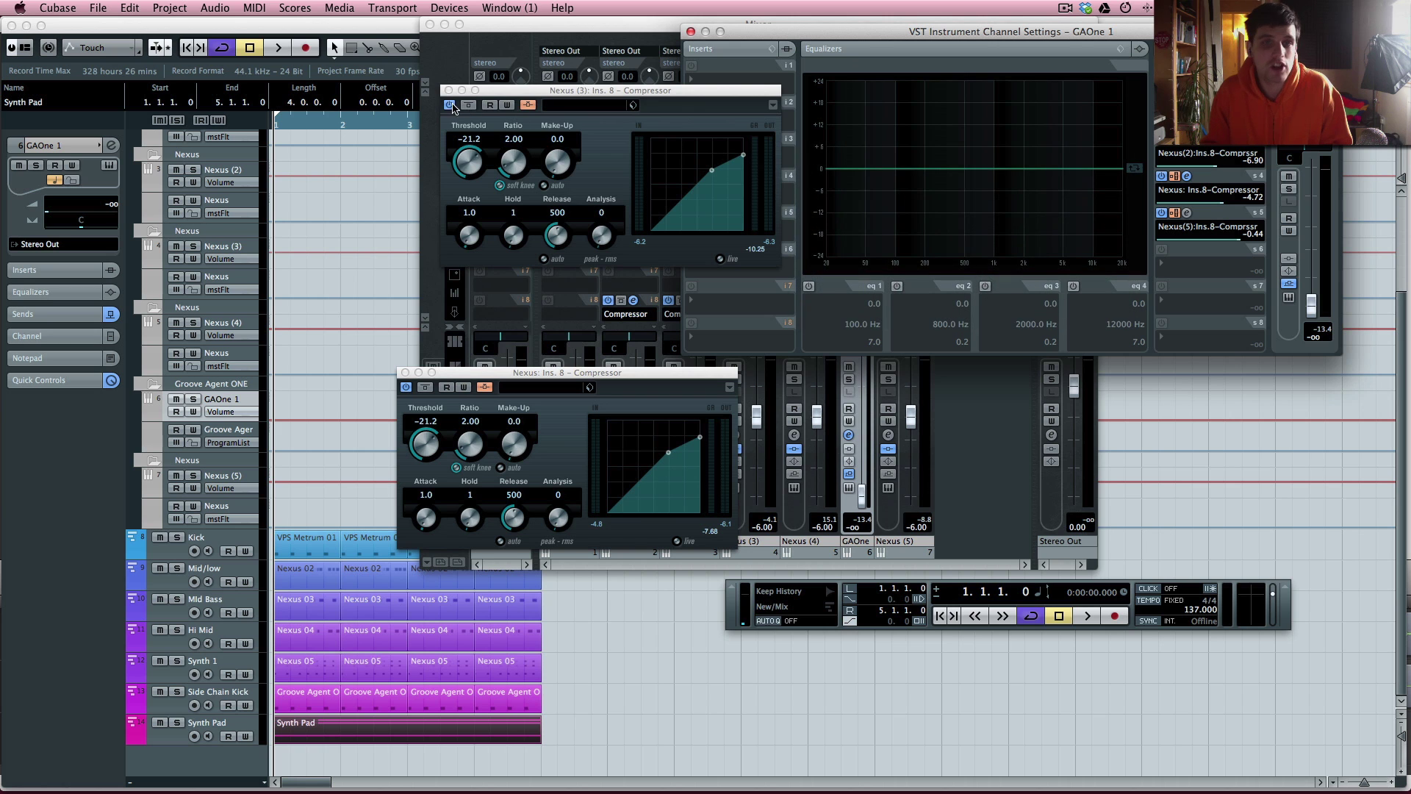
{"action": "left_click", "coordinate": [449, 90]}
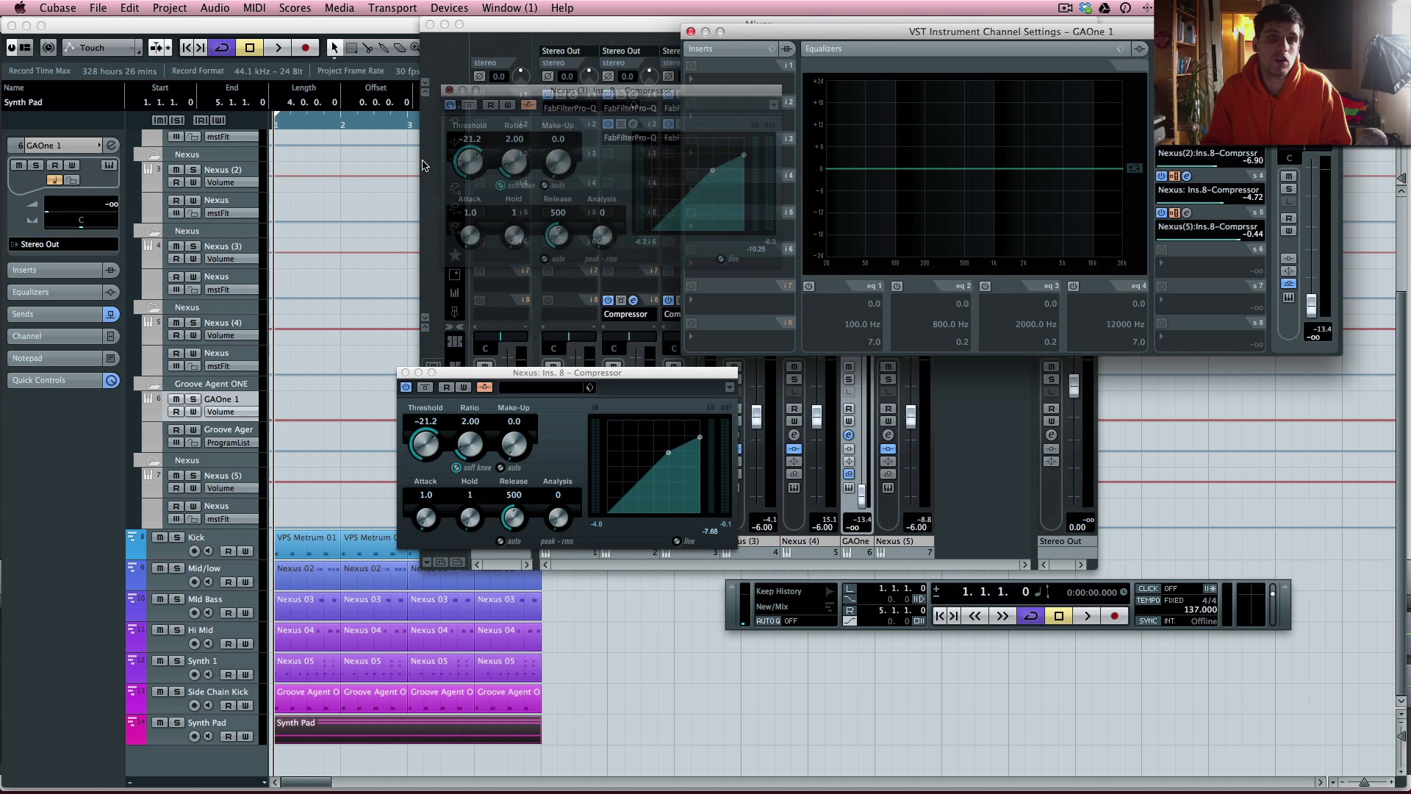
{"action": "left_click", "coordinate": [405, 373]}
{"action": "left_click", "coordinate": [691, 32]}
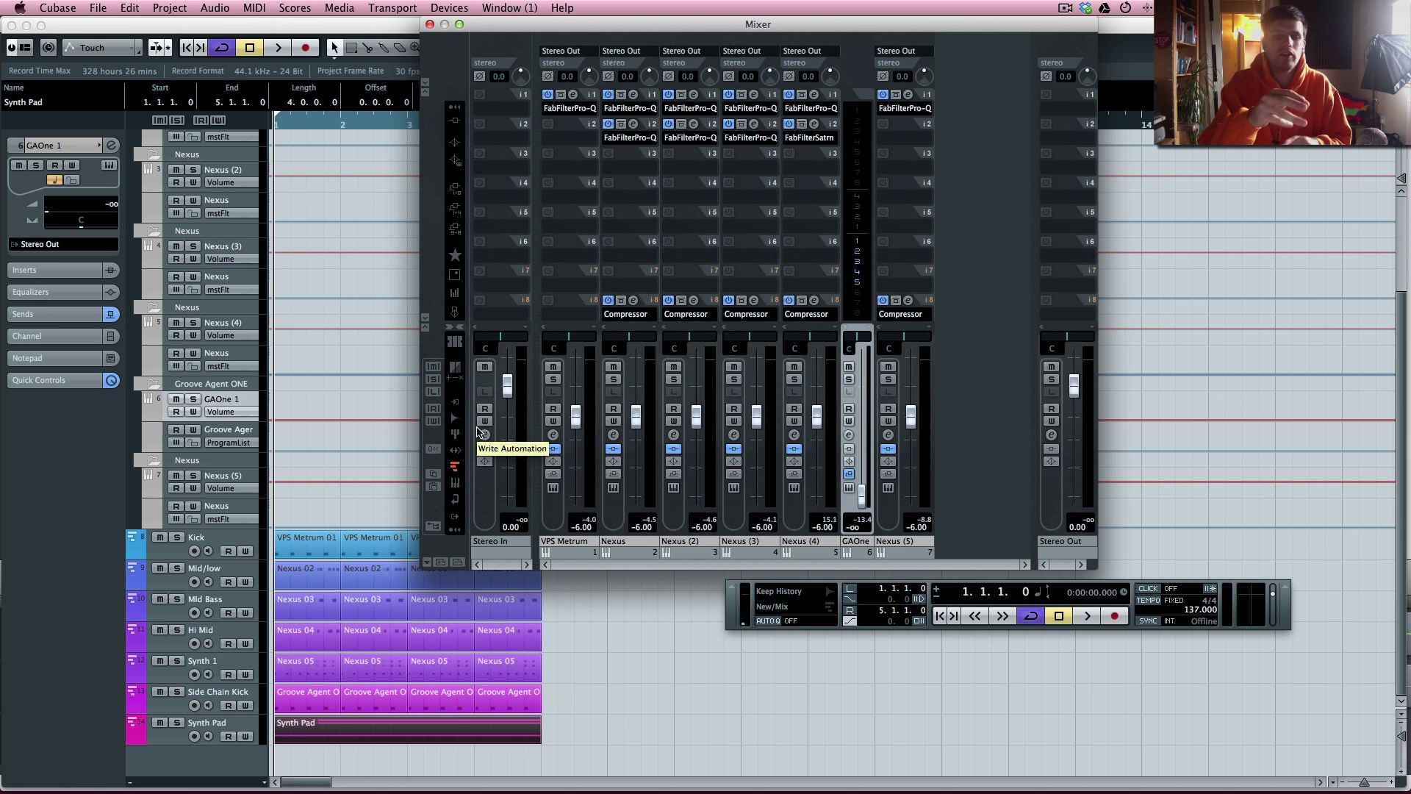
Bring the project window forward and open the first Nexus 05 part on the Synth 1 track.
{"action": "double_click", "coordinate": [297, 670]}
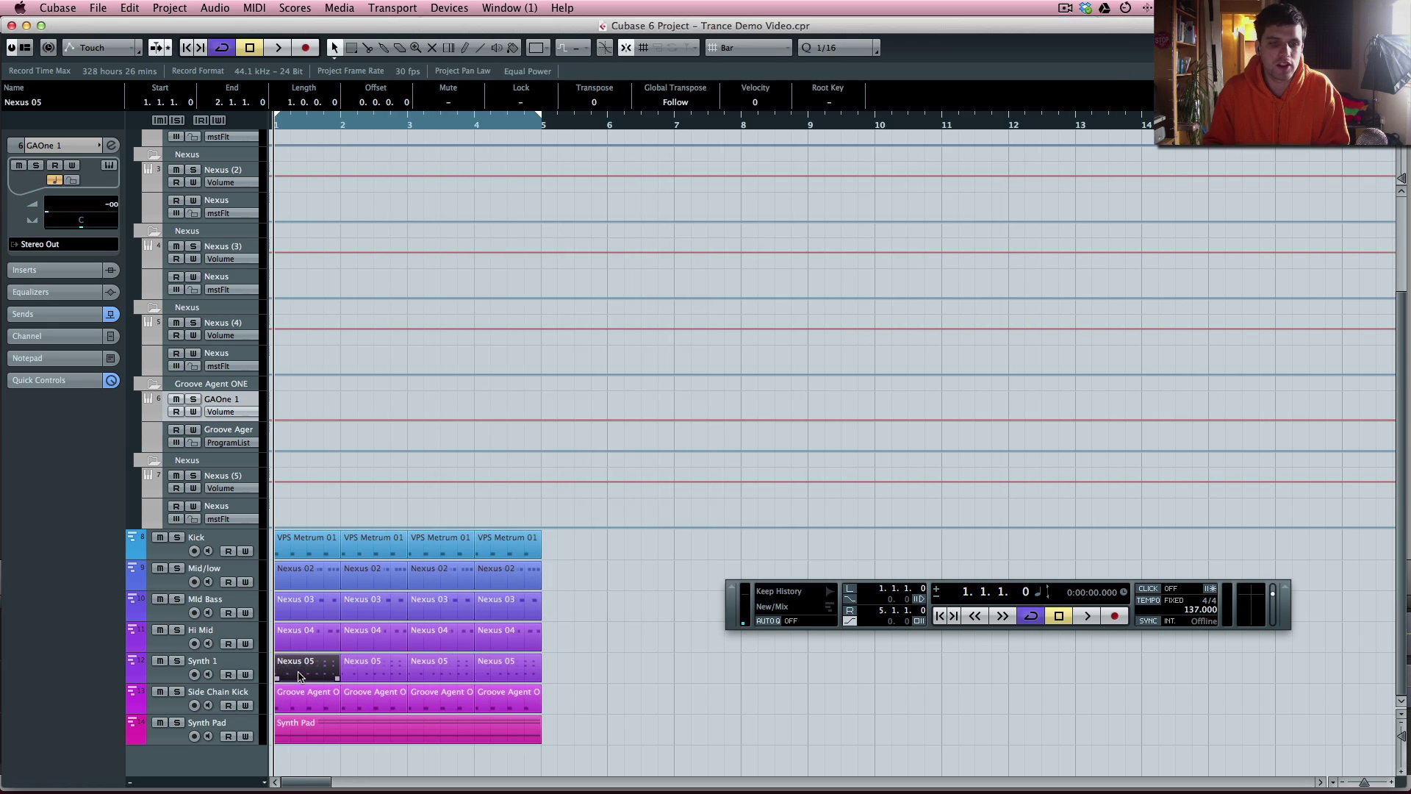
{"action": "key", "text": "Return"}
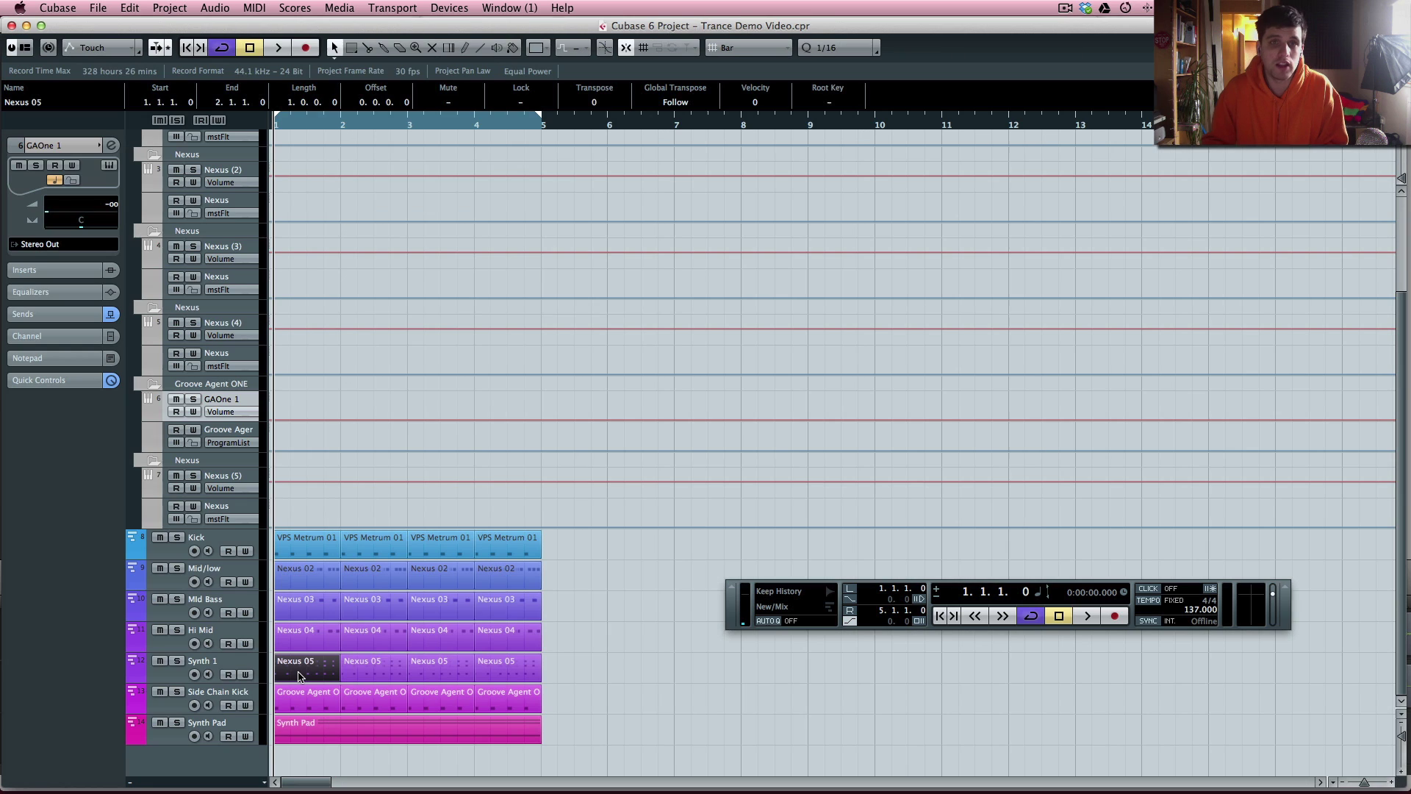